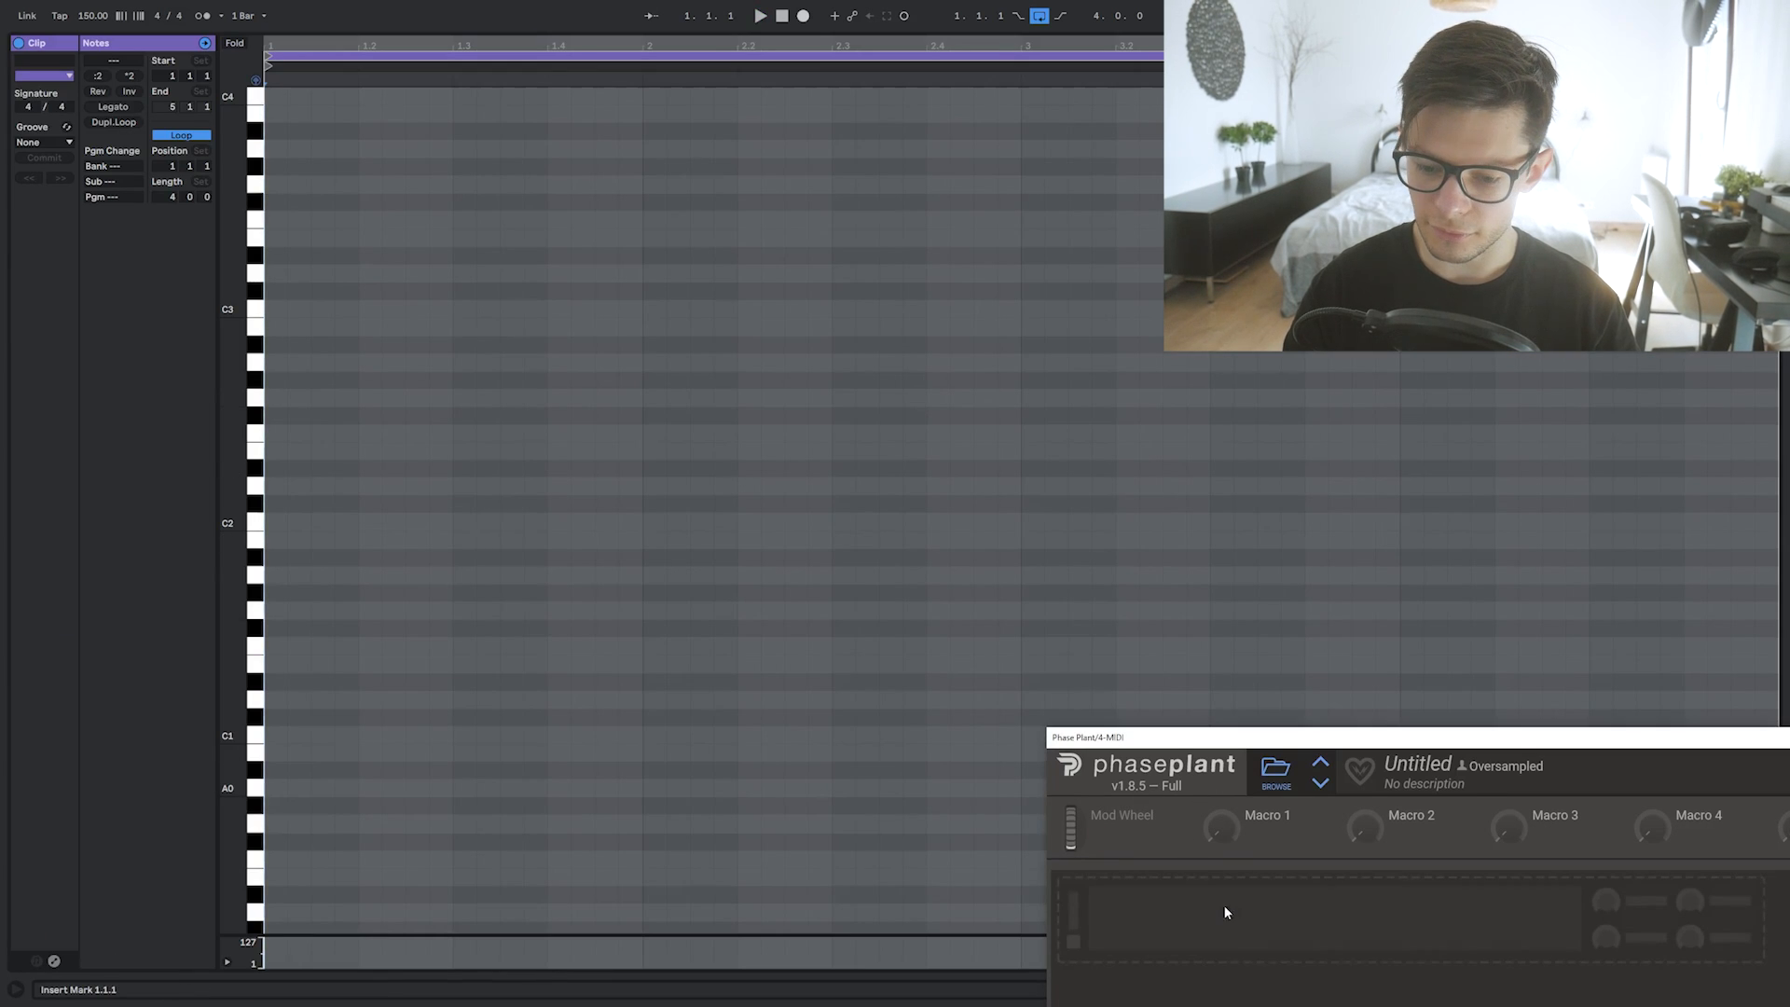
Add a Wavetable generator to the empty Phase Plant patch
click(1225, 907)
click(1187, 785)
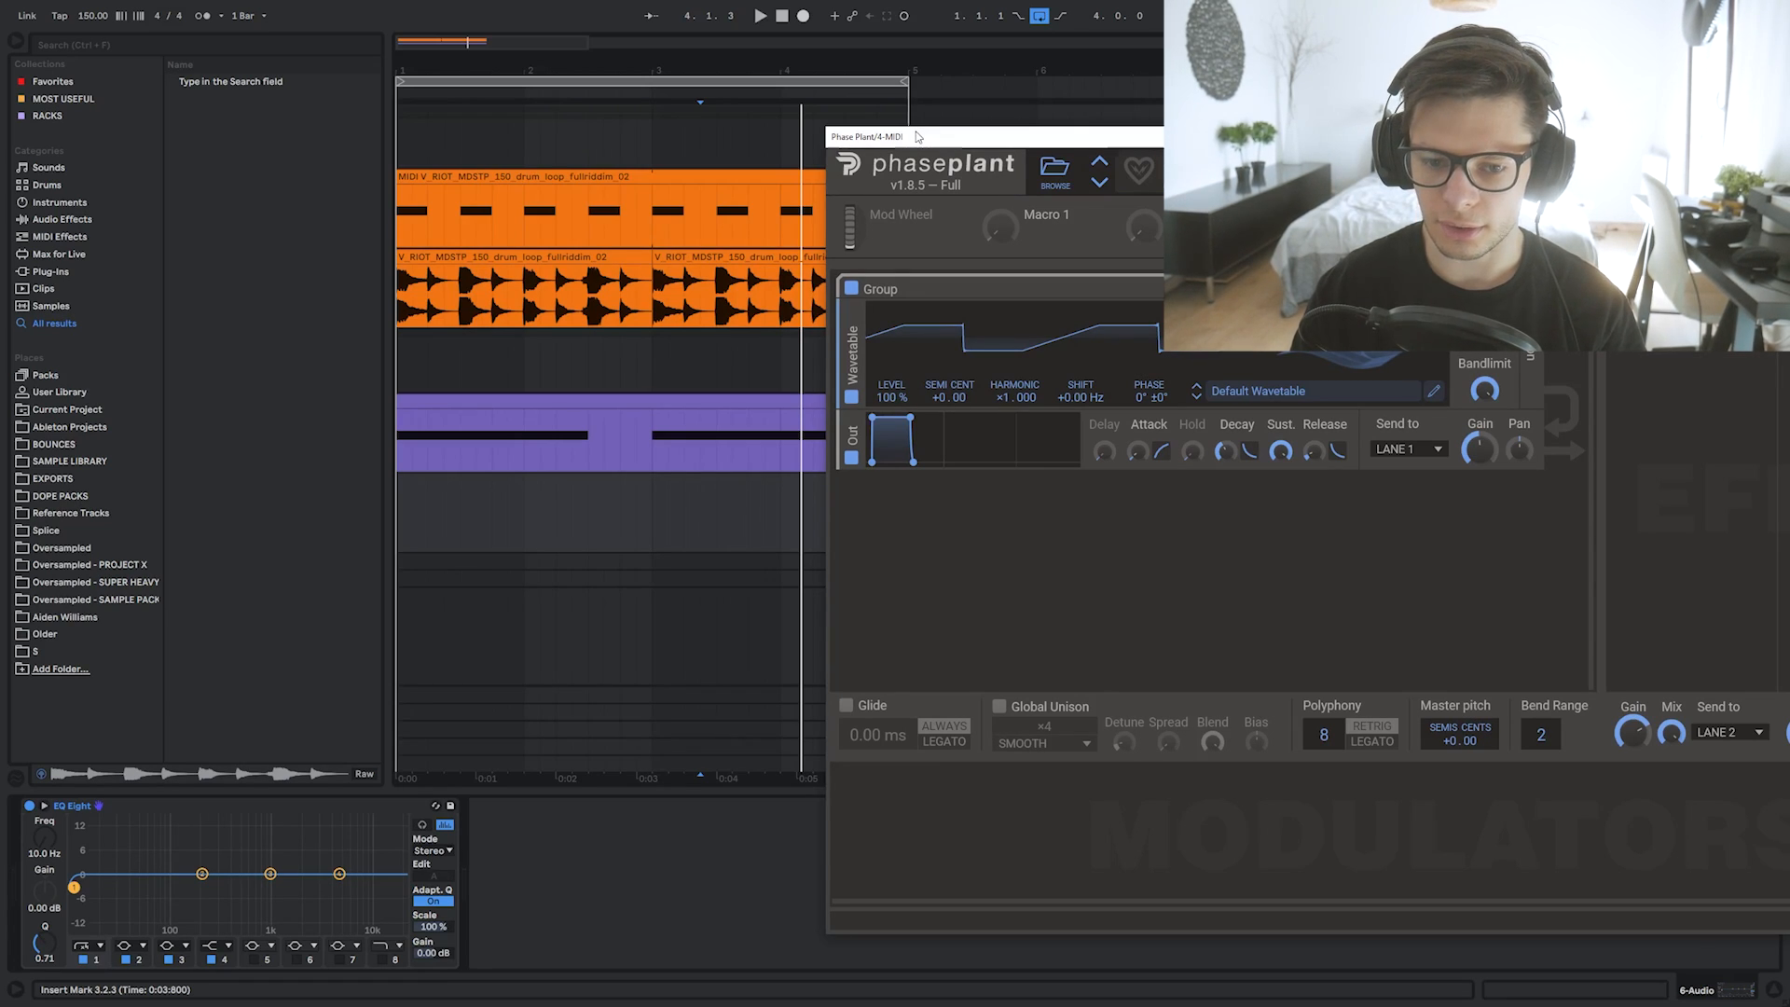
Review the LFOTool sidechain curve on the SC track
click(438, 440)
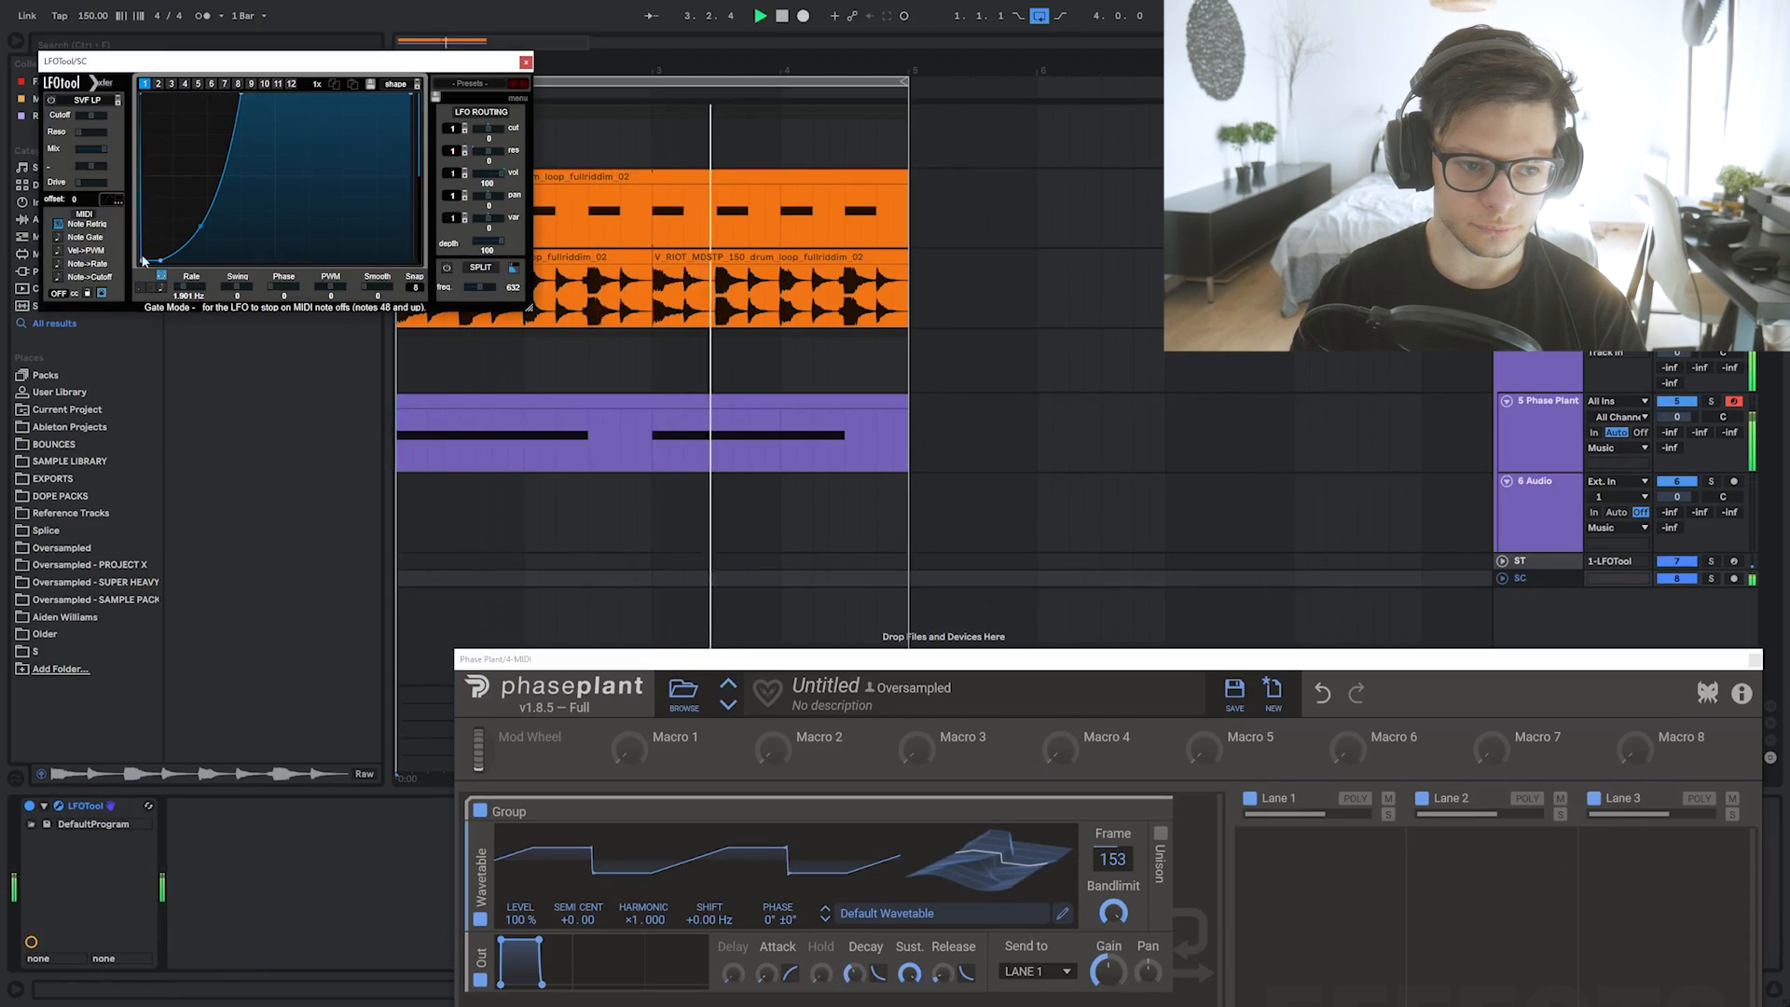
click(203, 295)
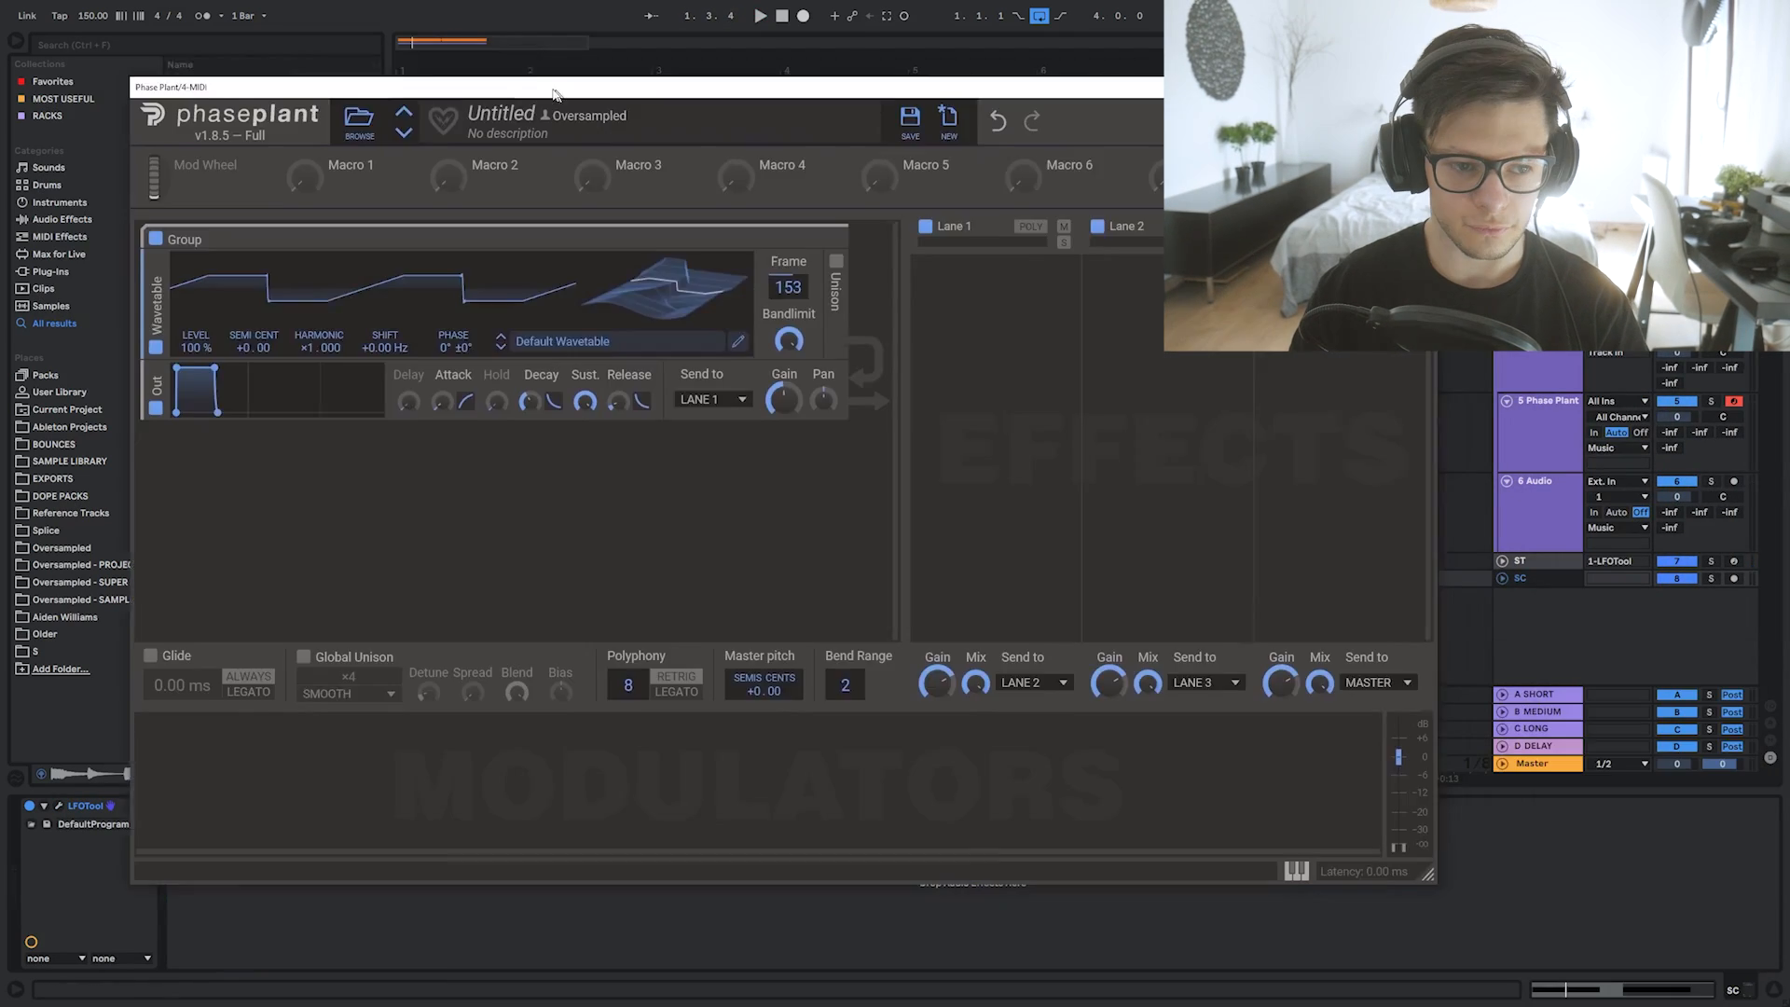
drag(538, 95, 509, 71)
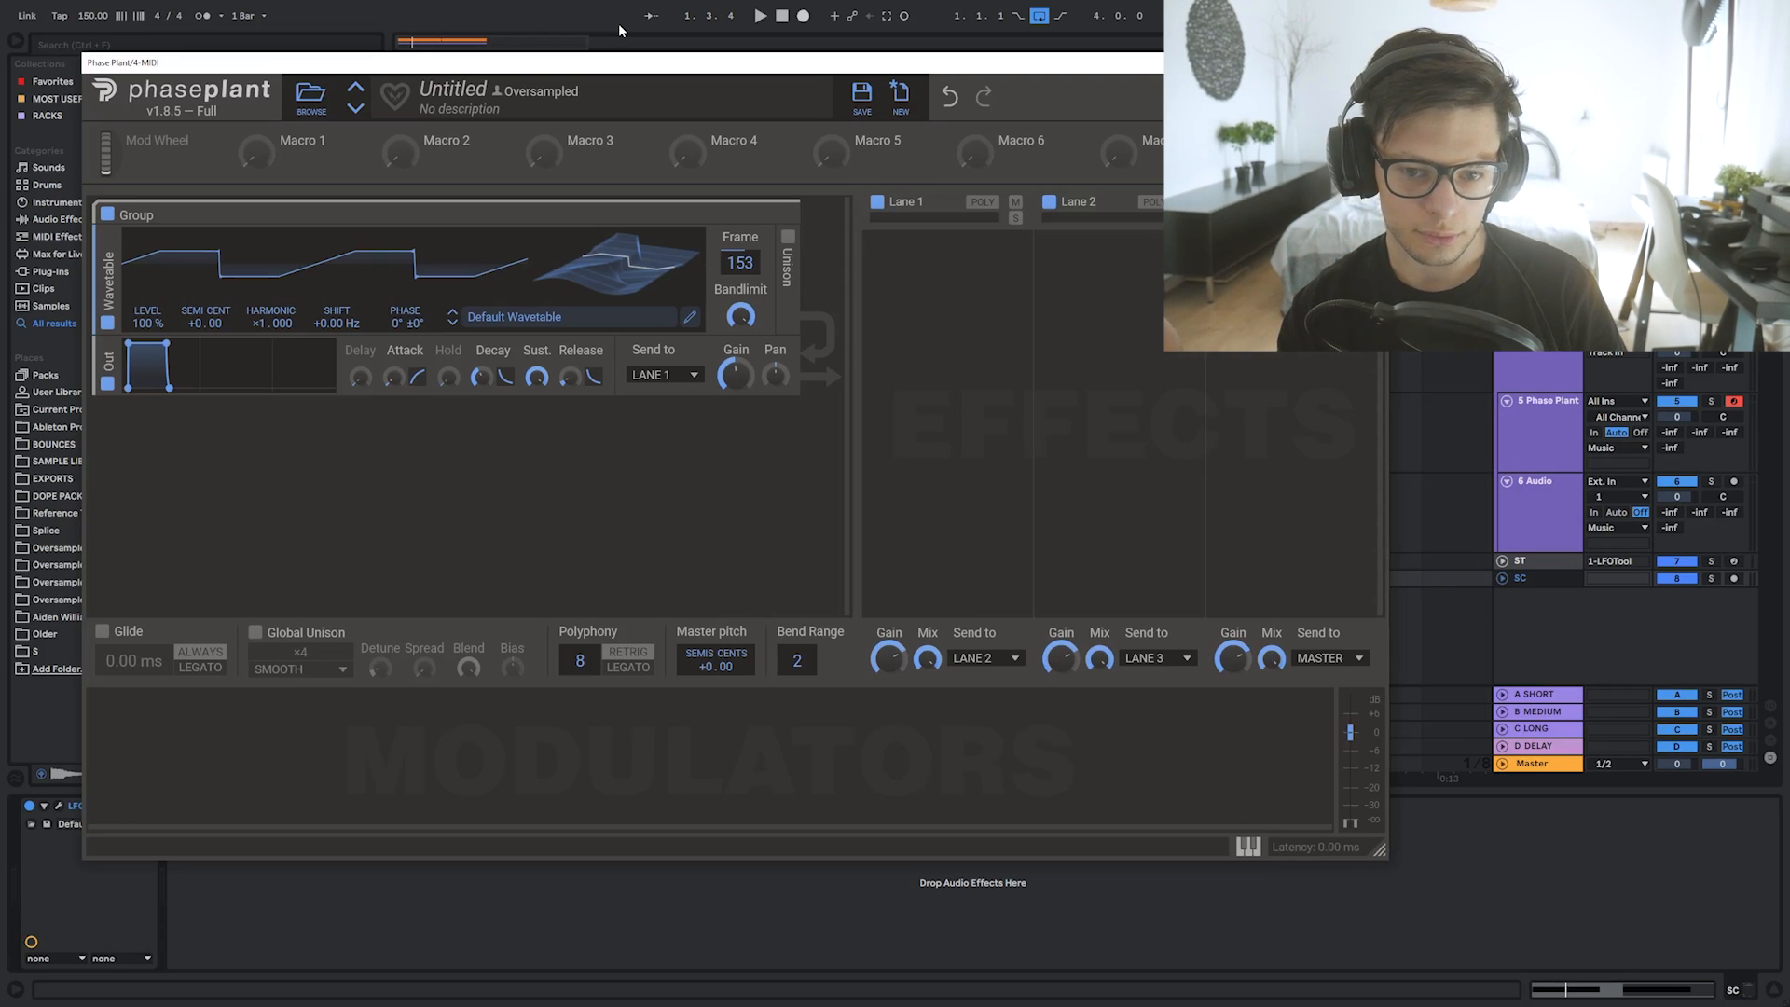
Add a second Wavetable generator below the first one and set its Frame to 118
click(431, 445)
click(476, 575)
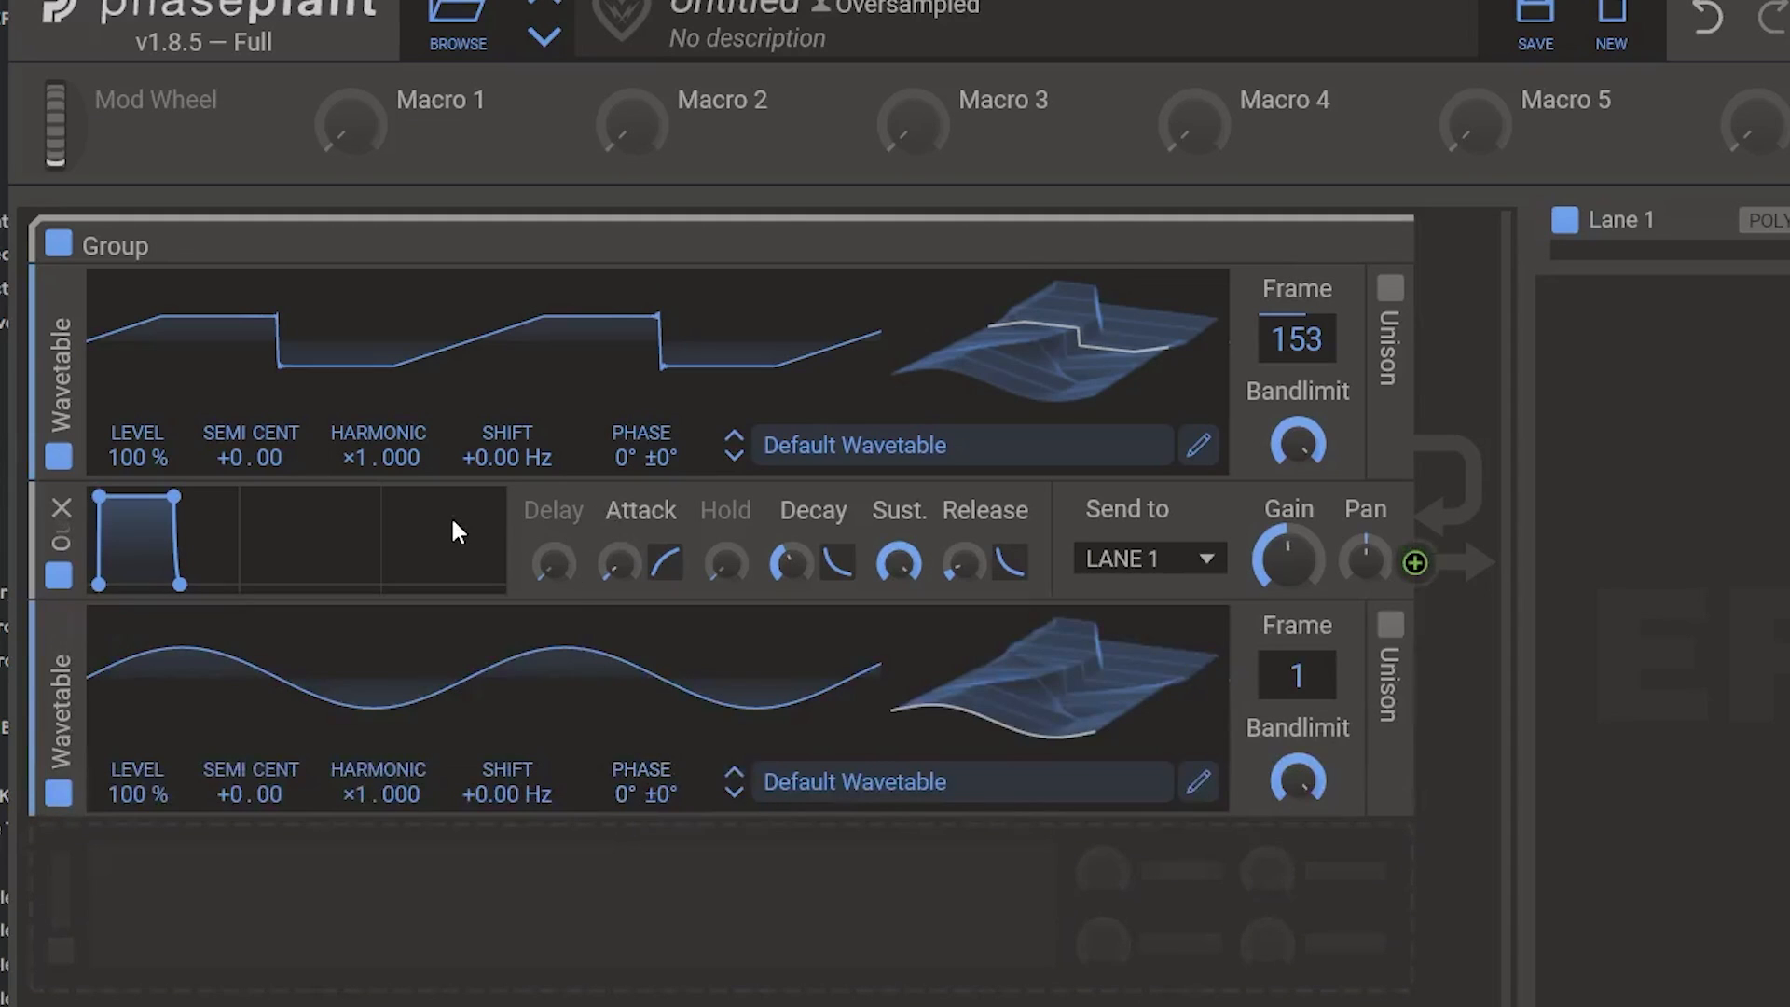
drag(1296, 675, 1297, 569)
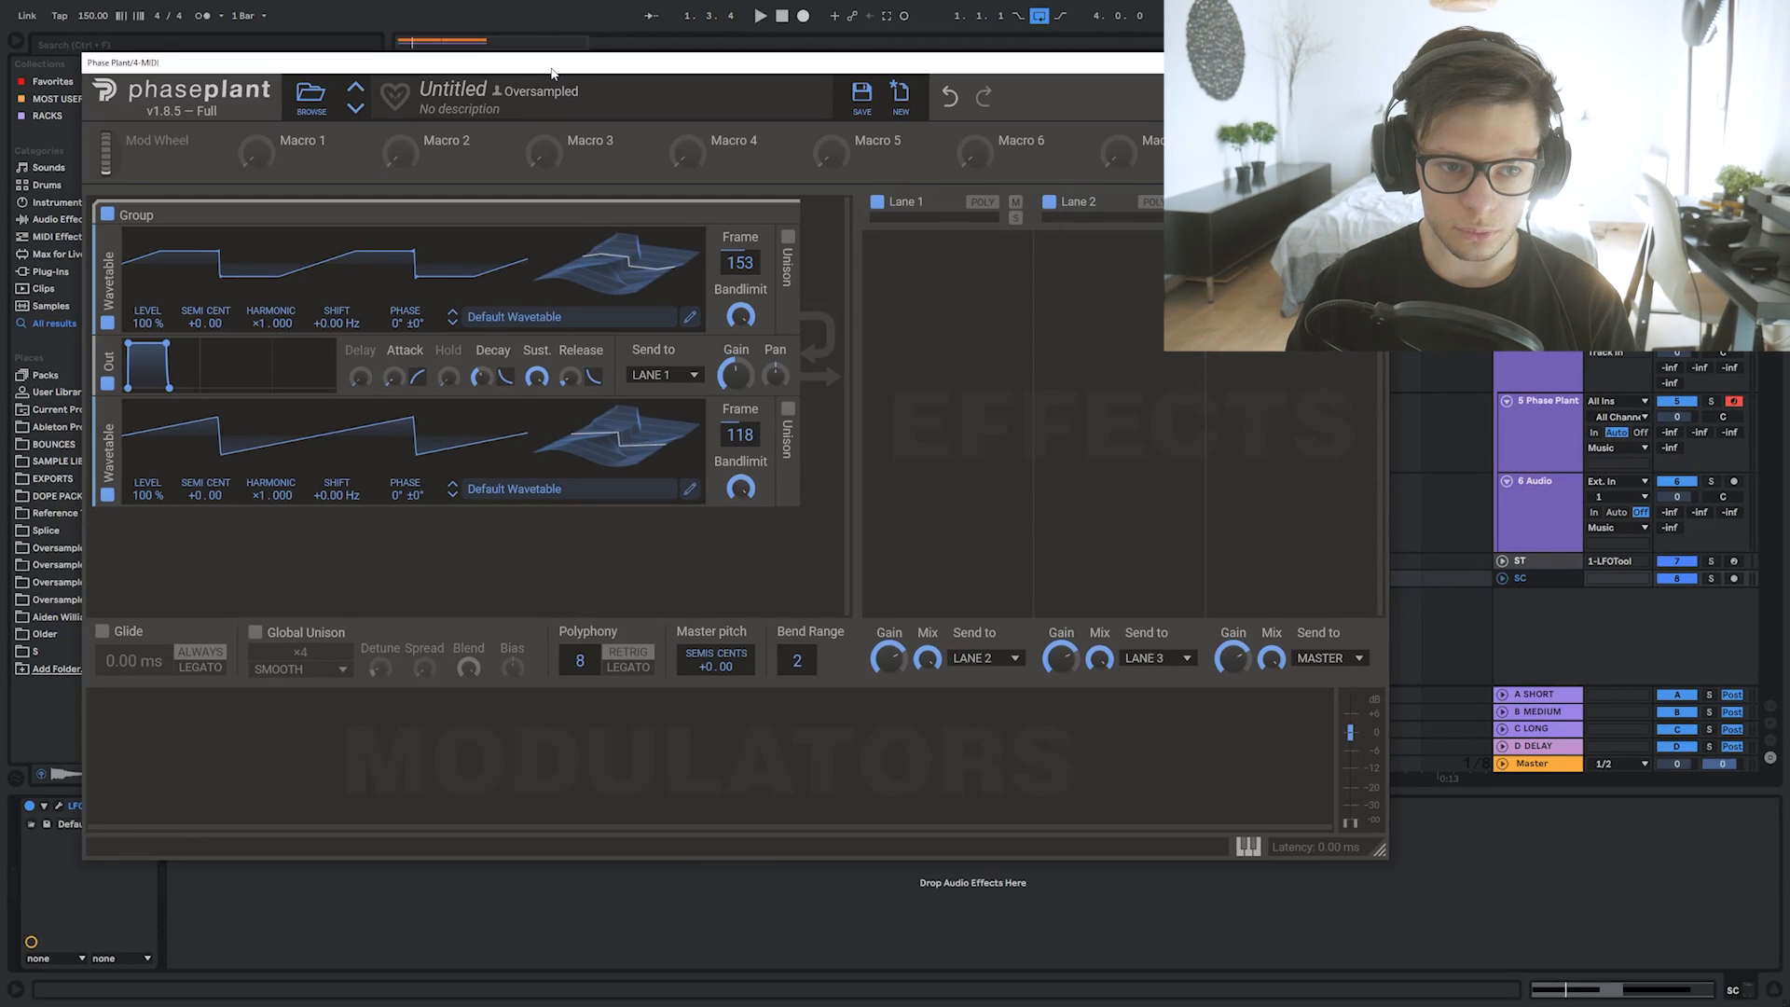
mouse_move(408, 67)
mouse_down()
mouse_move(453, 422)
mouse_move(491, 374)
mouse_move(456, 51)
mouse_move(434, 76)
mouse_up()
Modulate the first wavetable's Shift with that wavetable's own output at about 21%
click(408, 323)
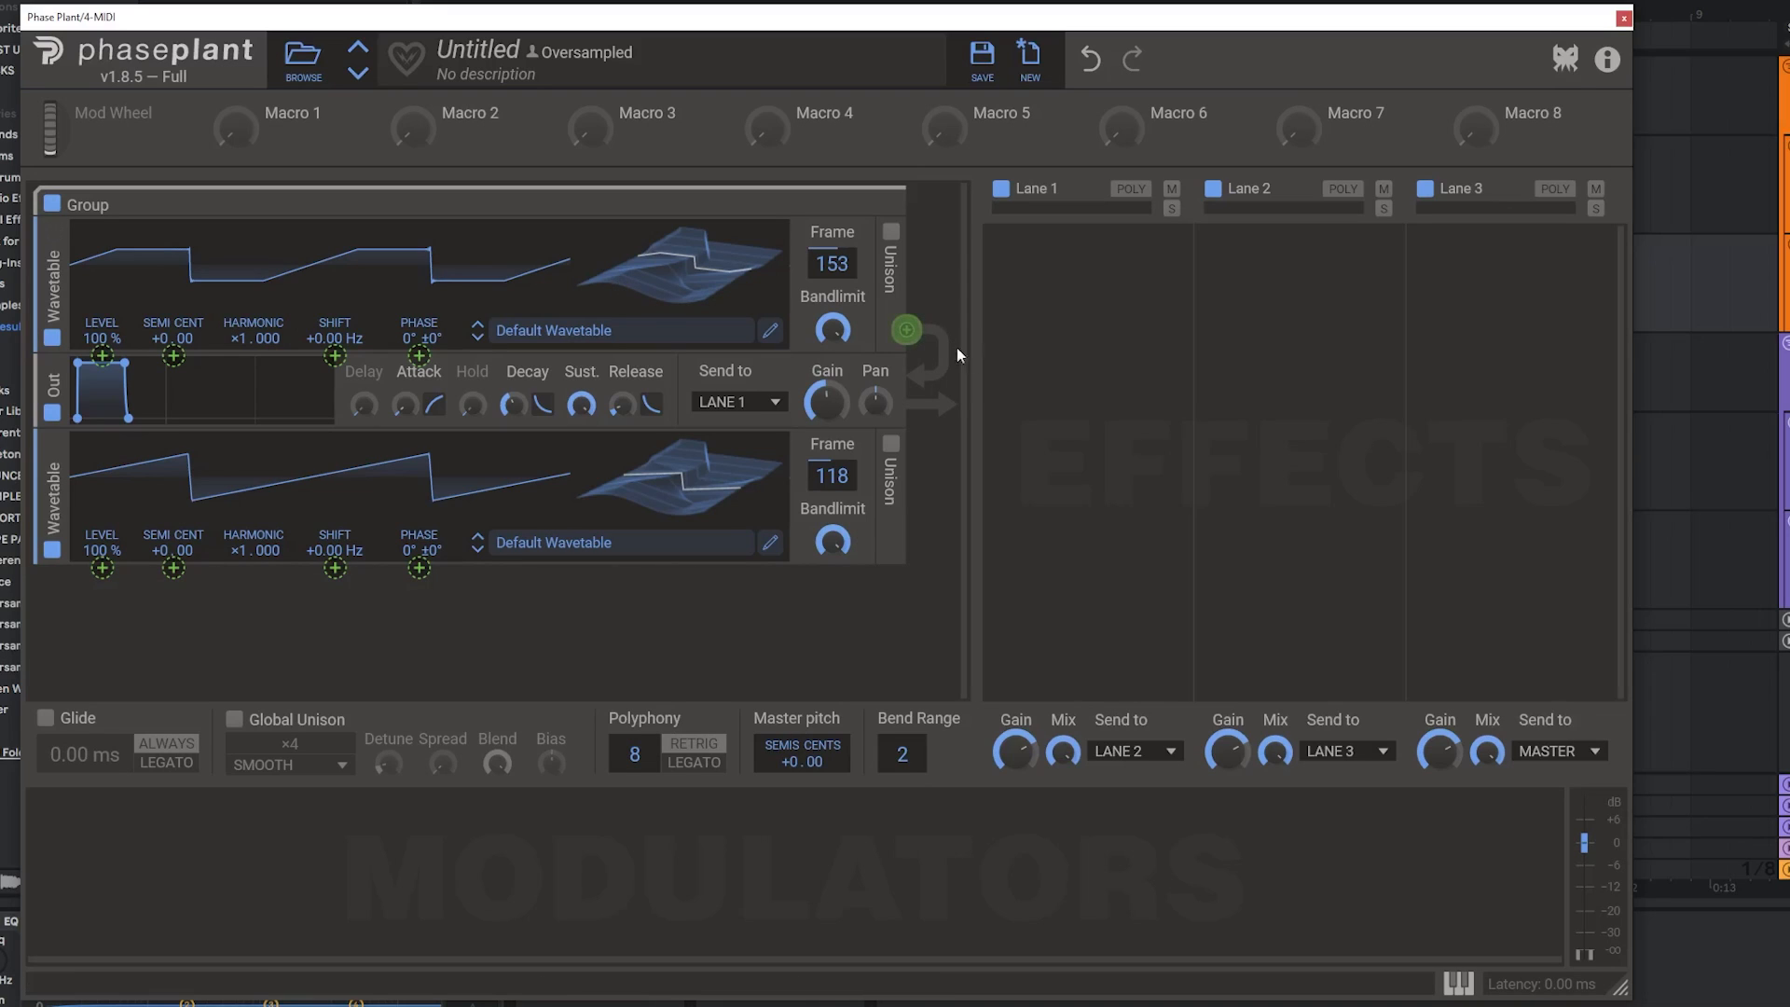
drag(906, 331, 334, 346)
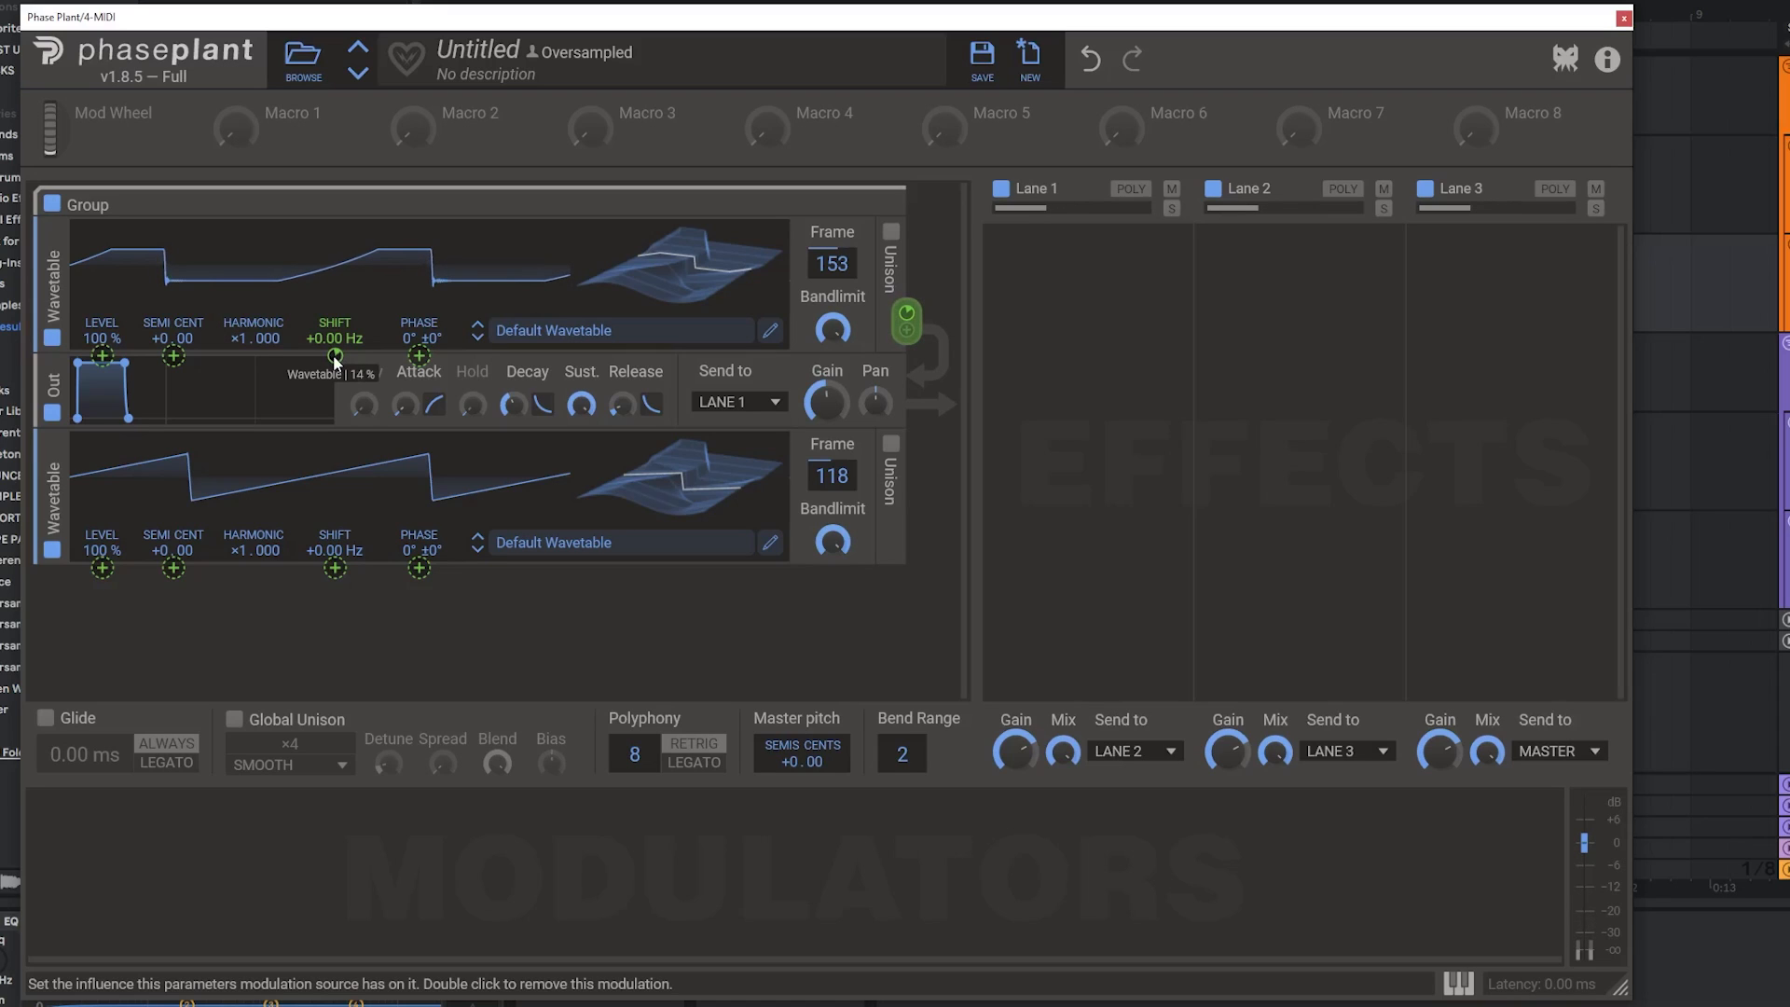
drag(334, 356, 335, 390)
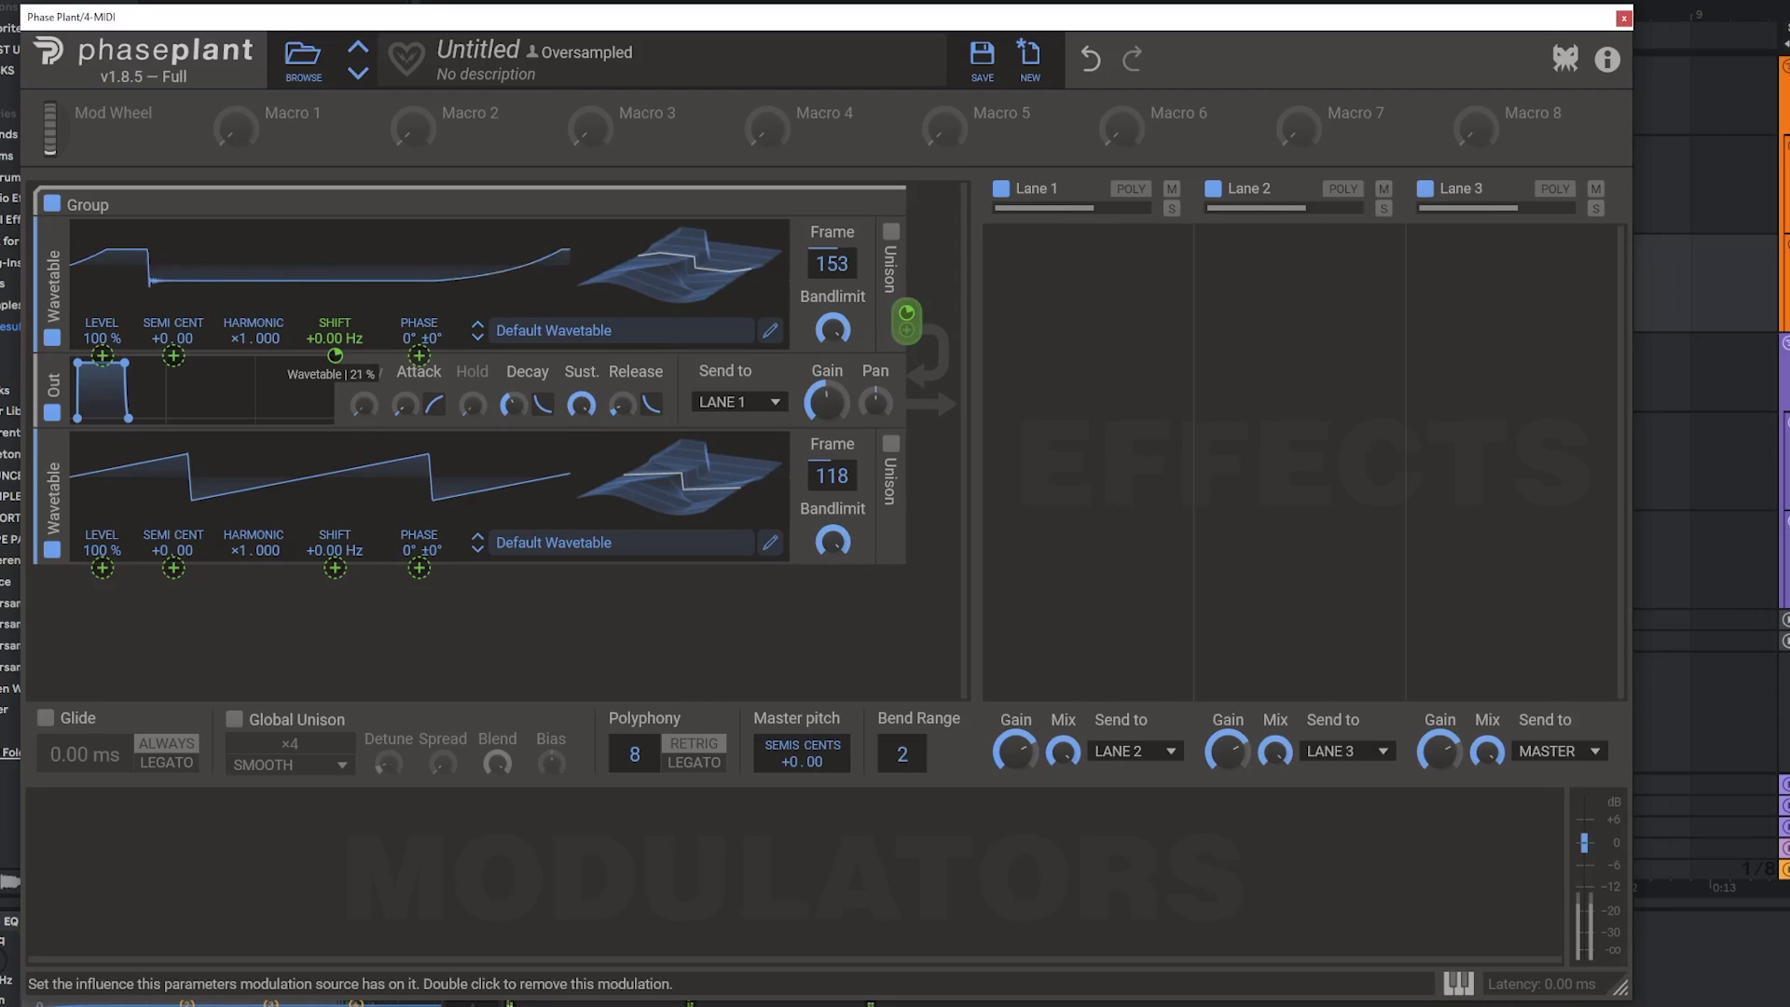
drag(335, 356, 335, 345)
Add a 4/16 synced LFO driving the Shift modulation's amount, shaped as a smooth hump peaking at 2 and returning to 0% at 7
click(149, 850)
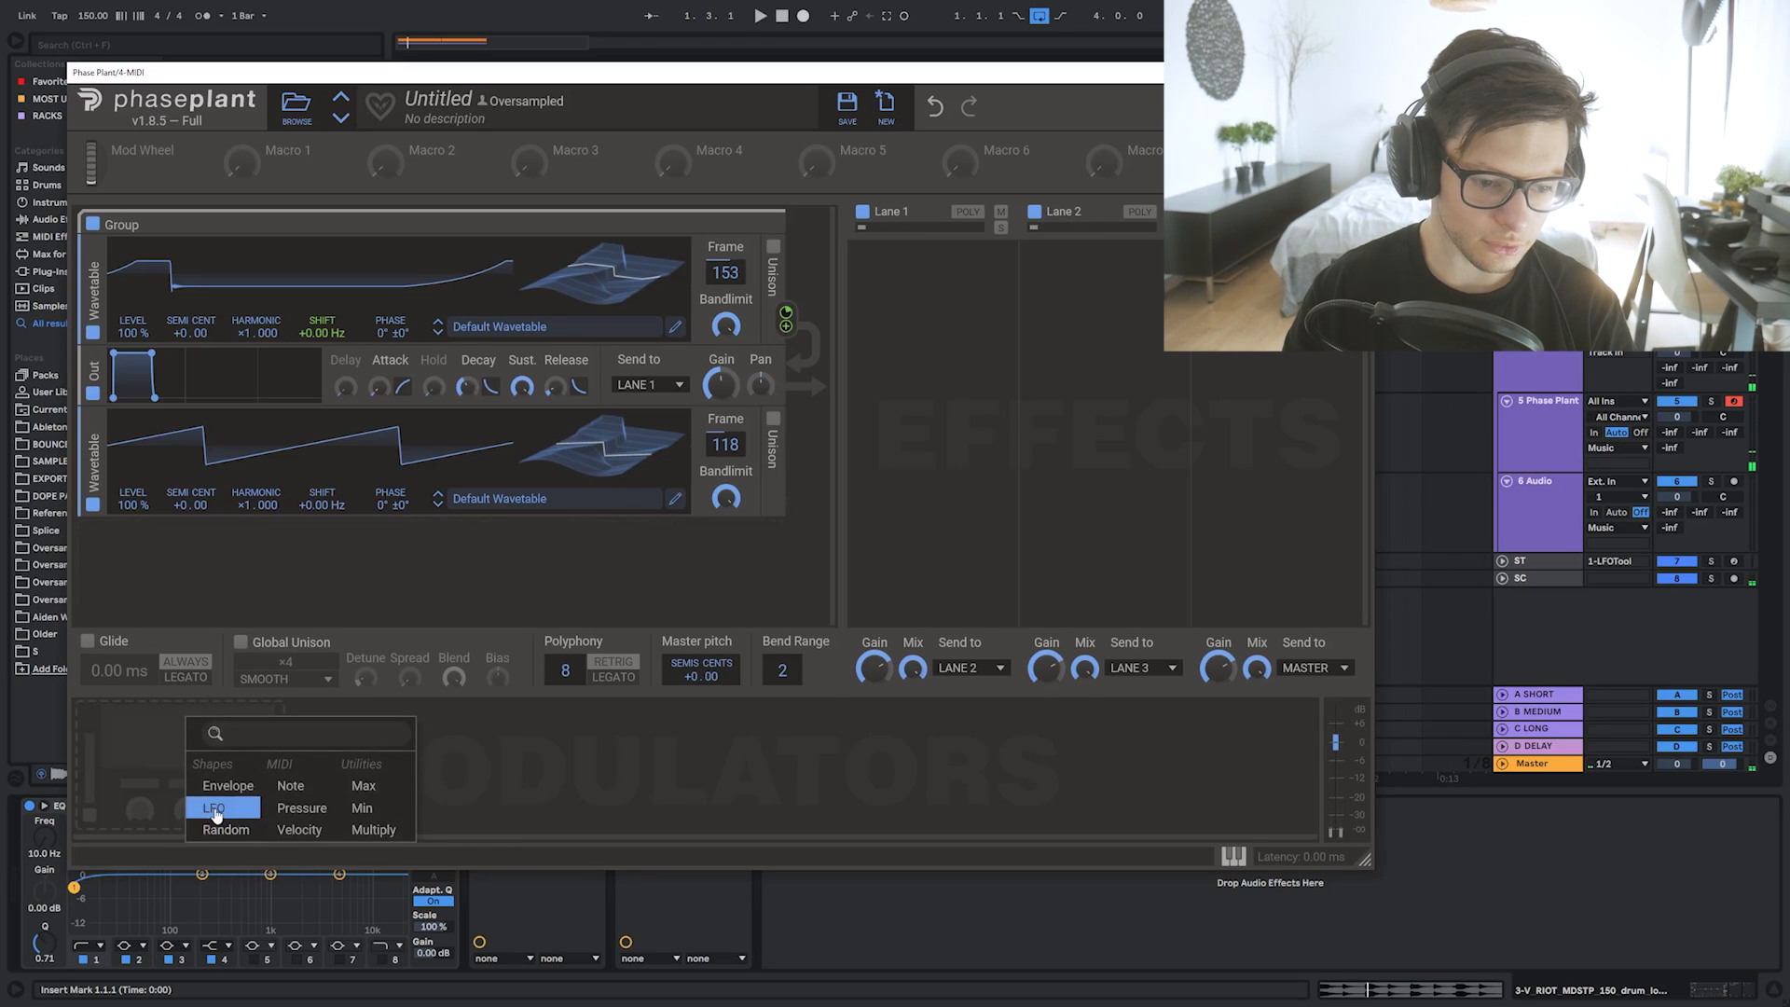
click(202, 923)
drag(389, 934, 335, 384)
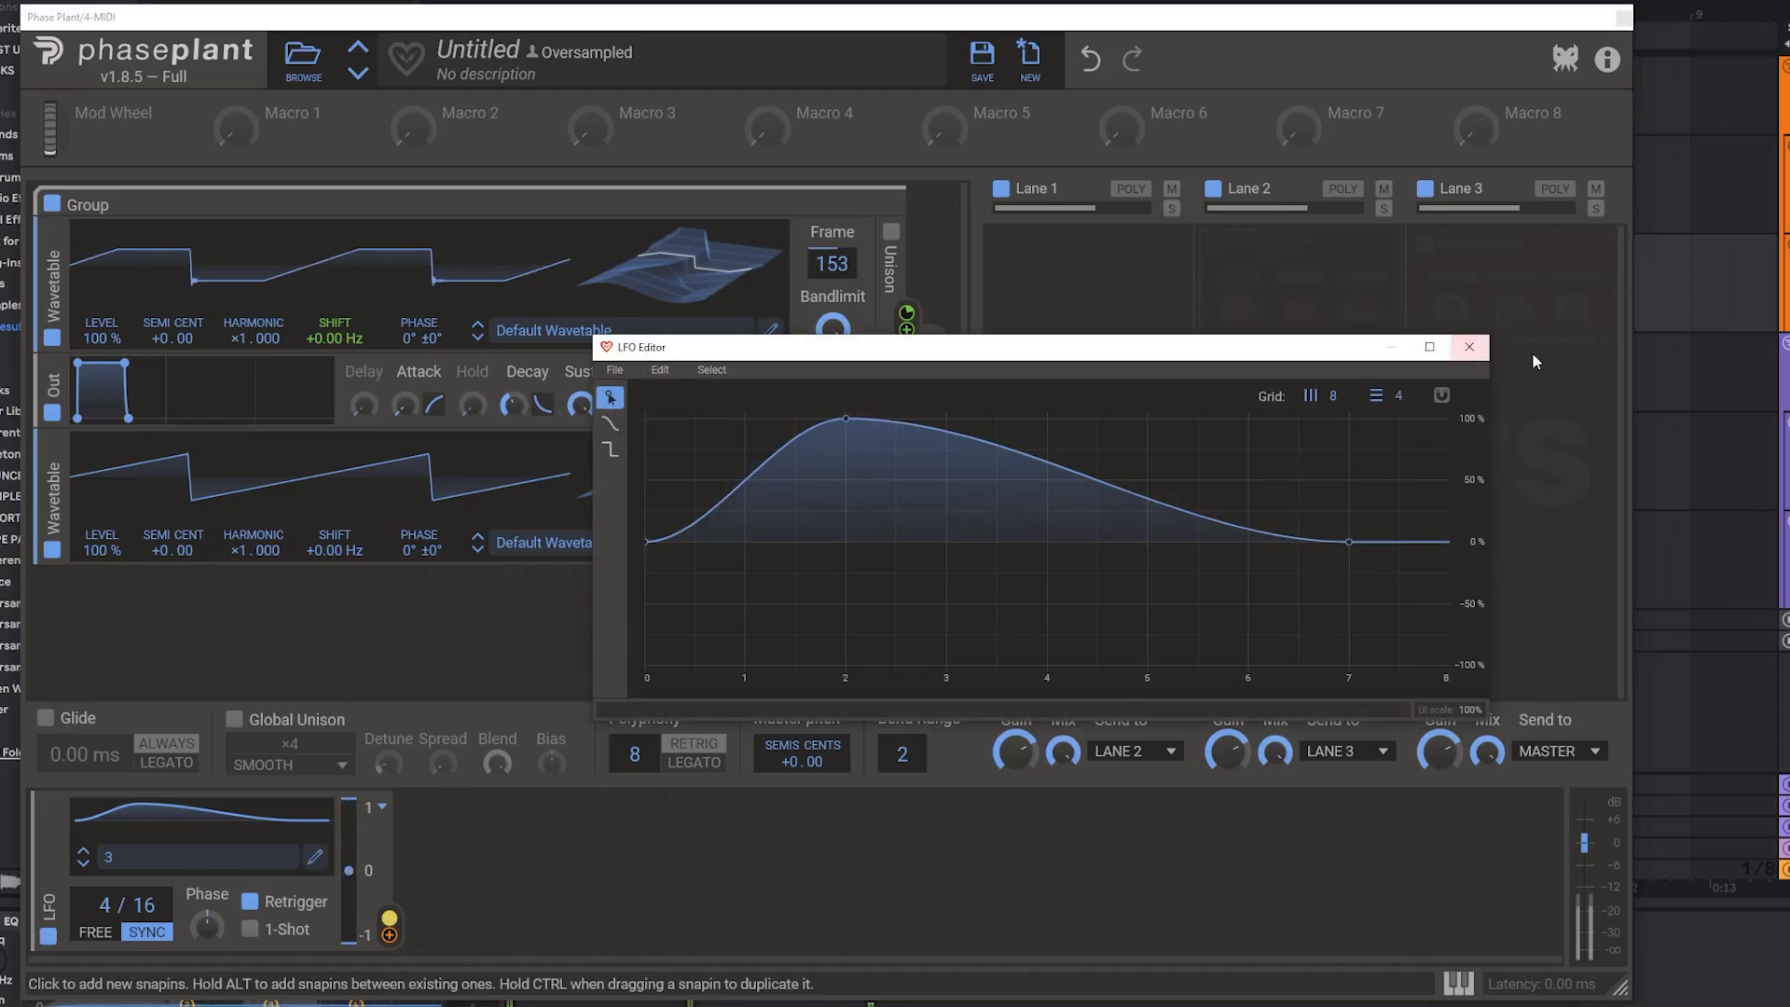
click(1469, 346)
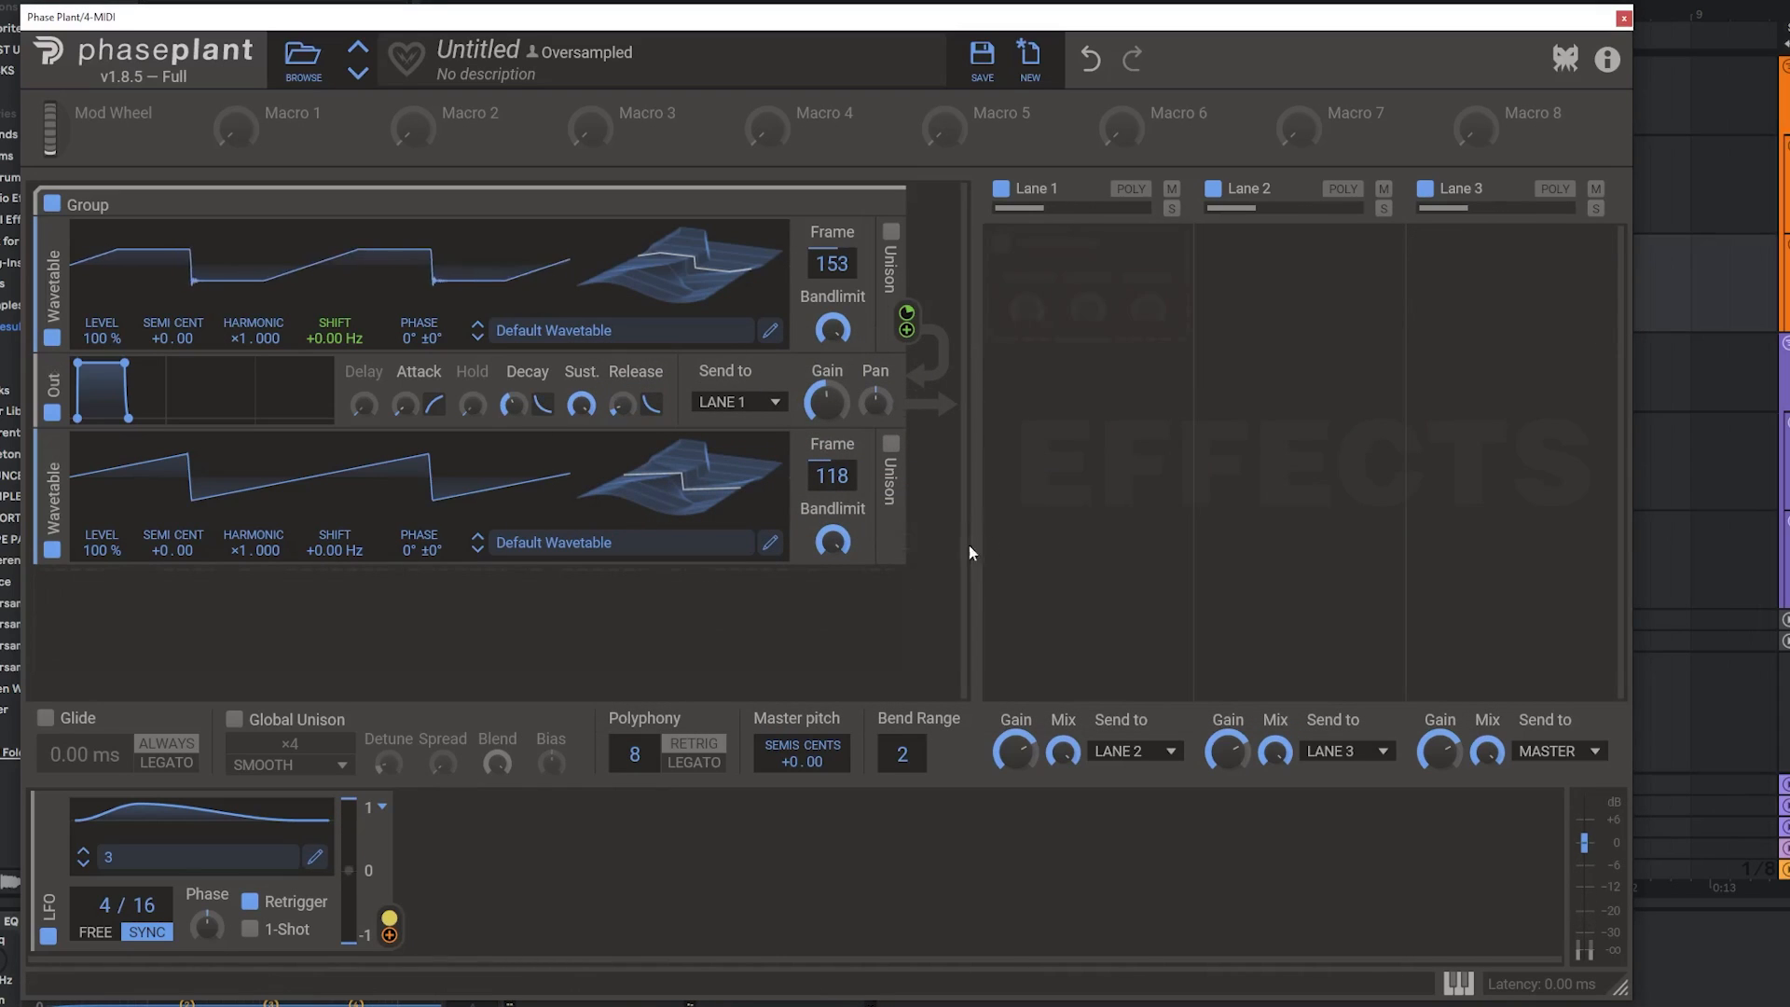
Modulate the first wavetable's Shift with the second wavetable, and set the second wavetable's Frame to 124
click(906, 542)
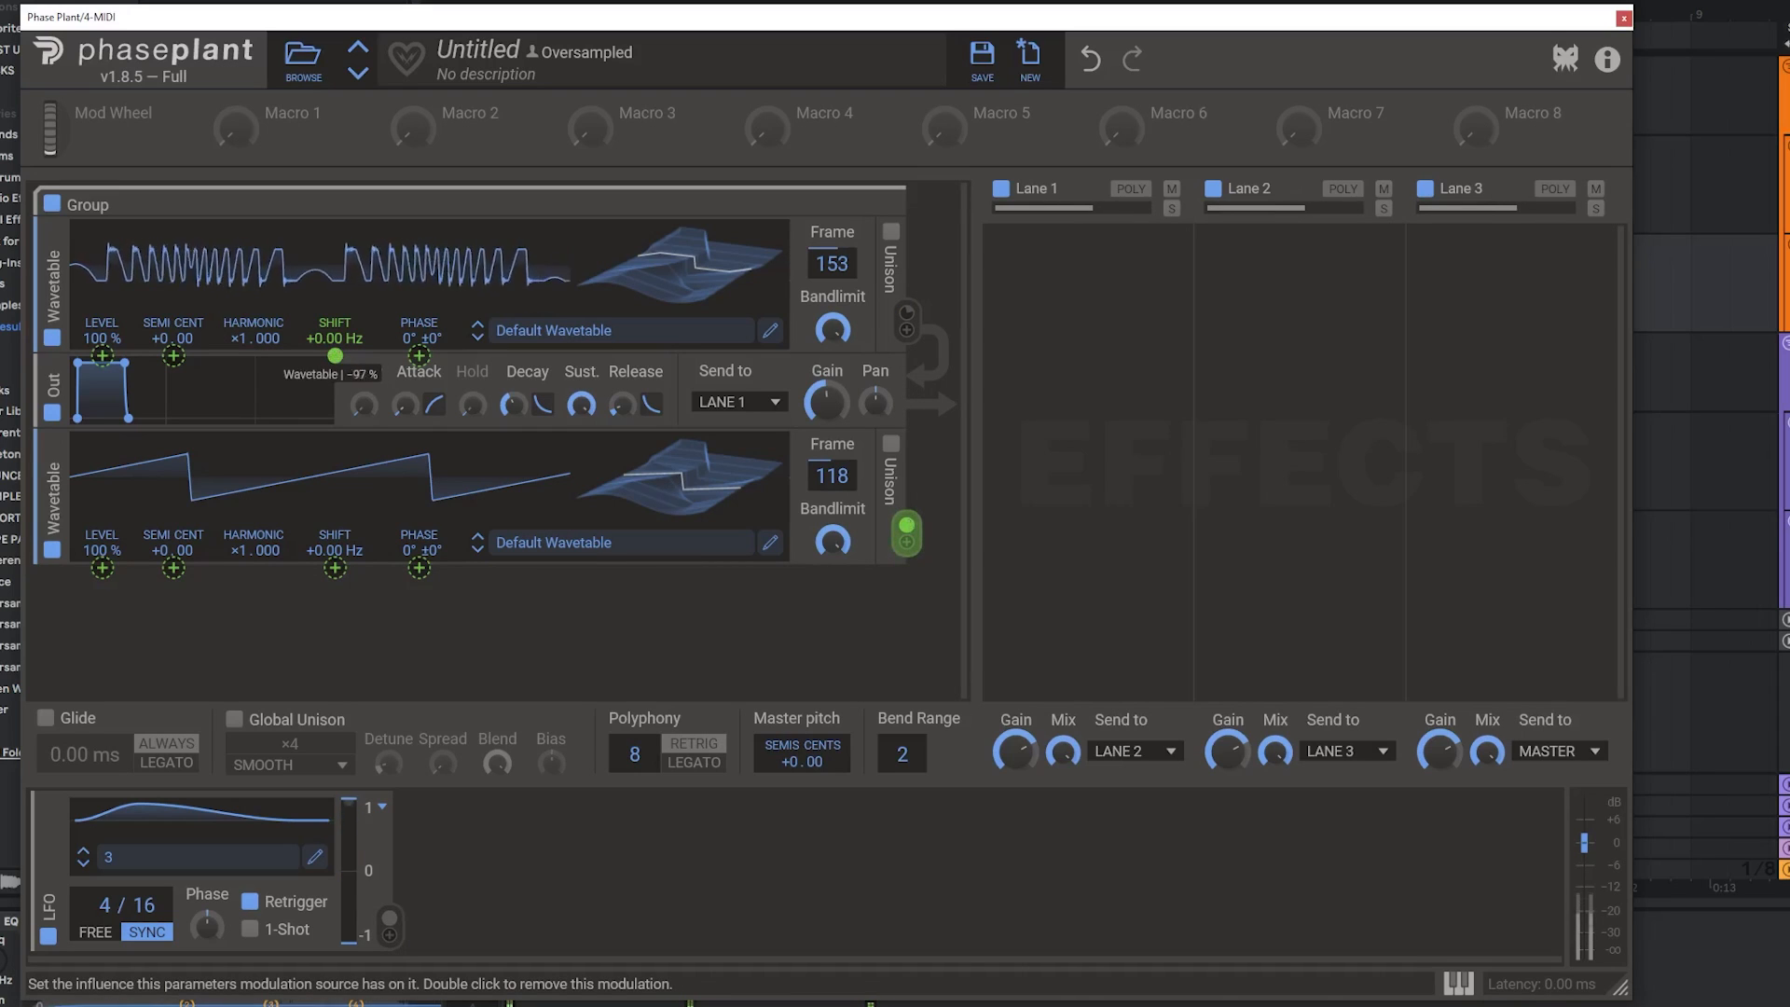
click(391, 617)
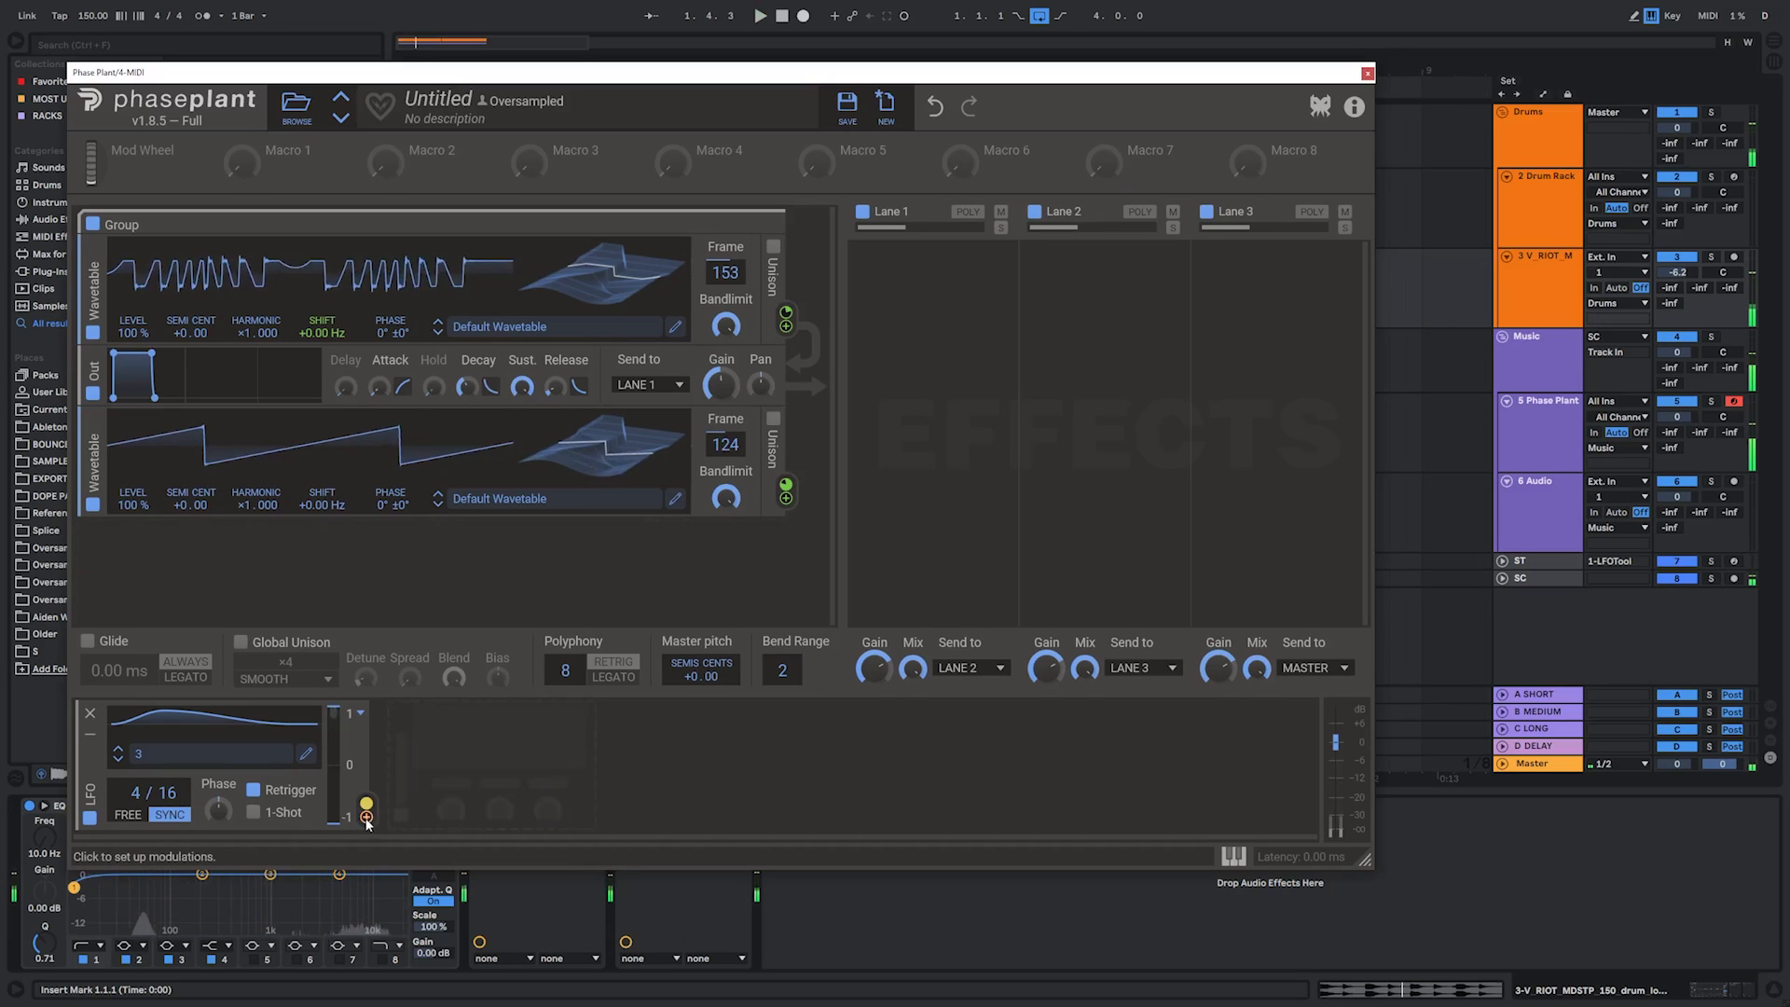
Modulate the second wavetable's Frame with the LFO and adjust the modulation amount
click(390, 927)
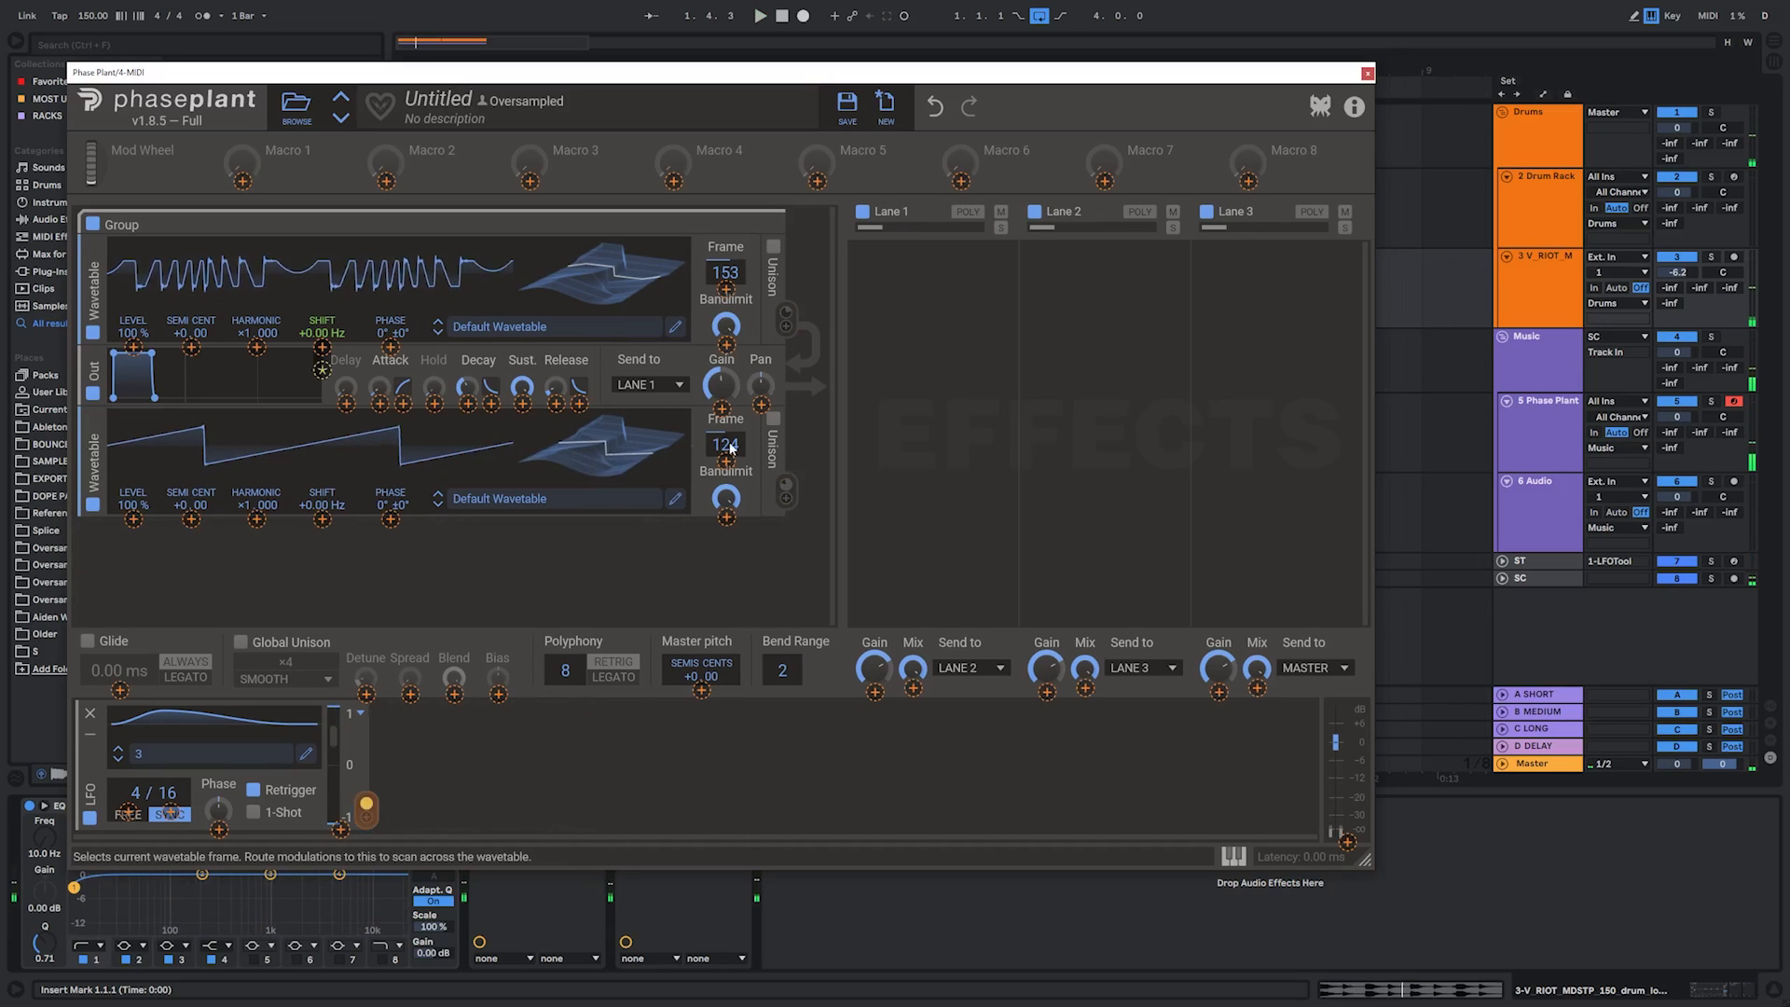
drag(727, 461, 726, 401)
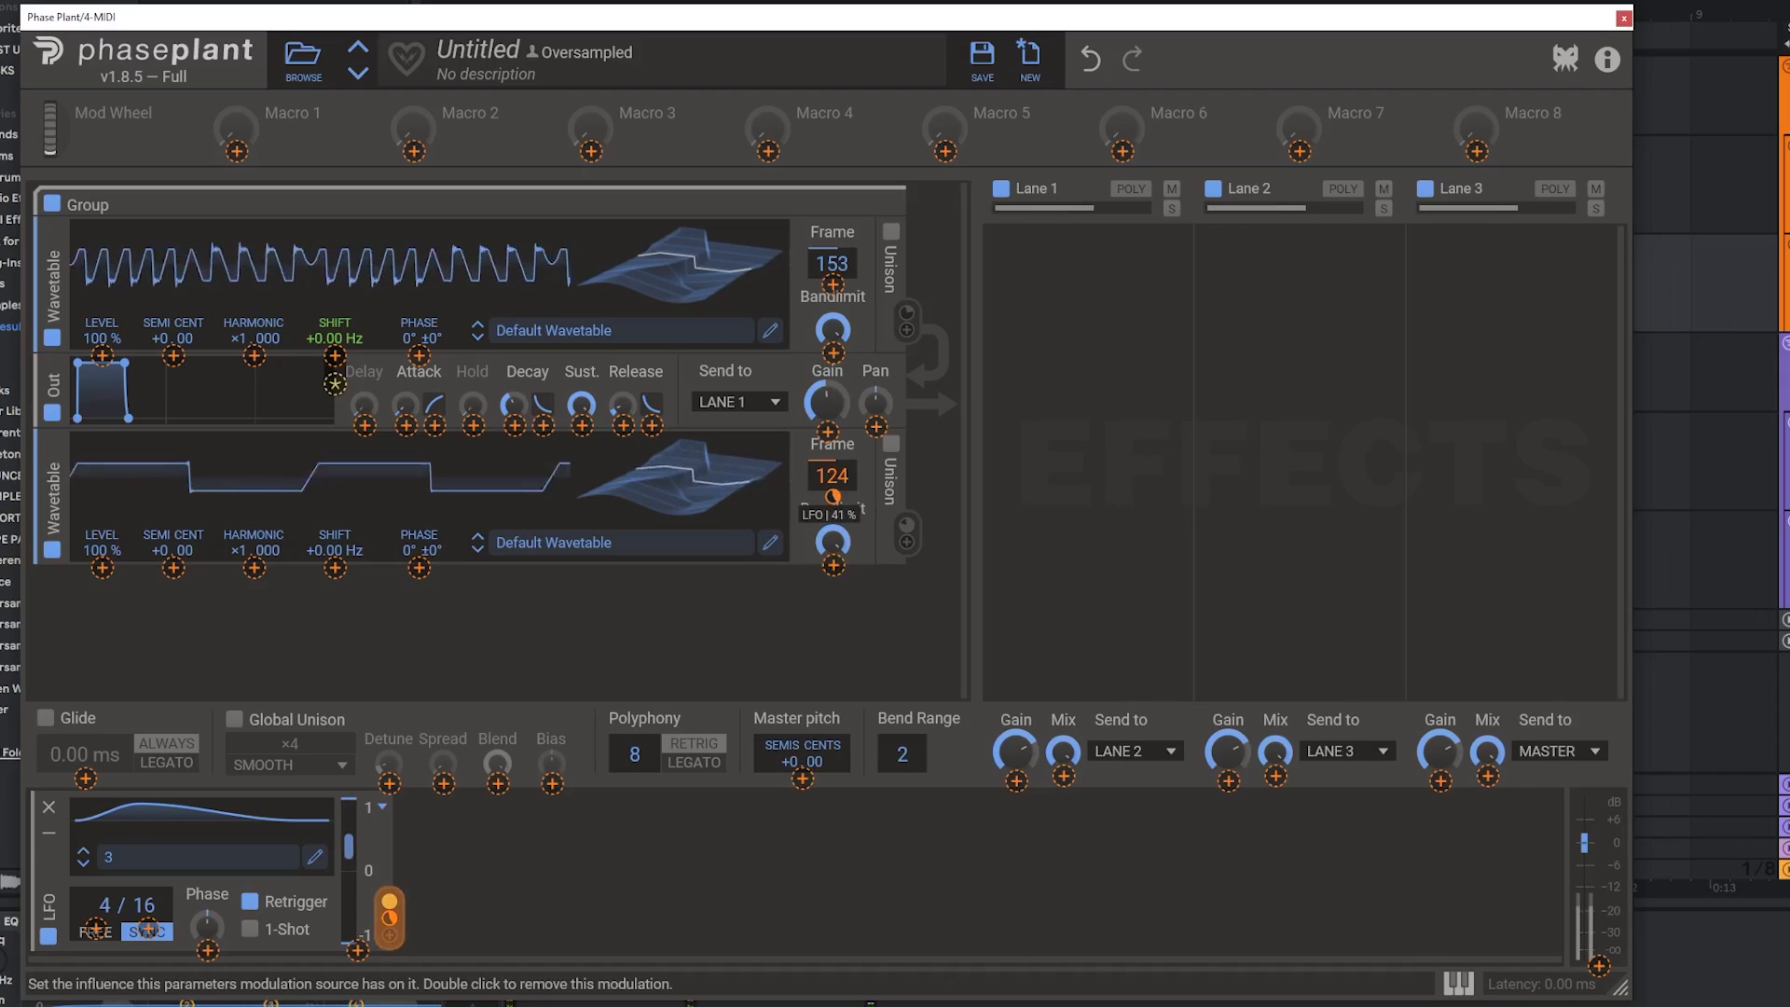
drag(832, 497, 833, 494)
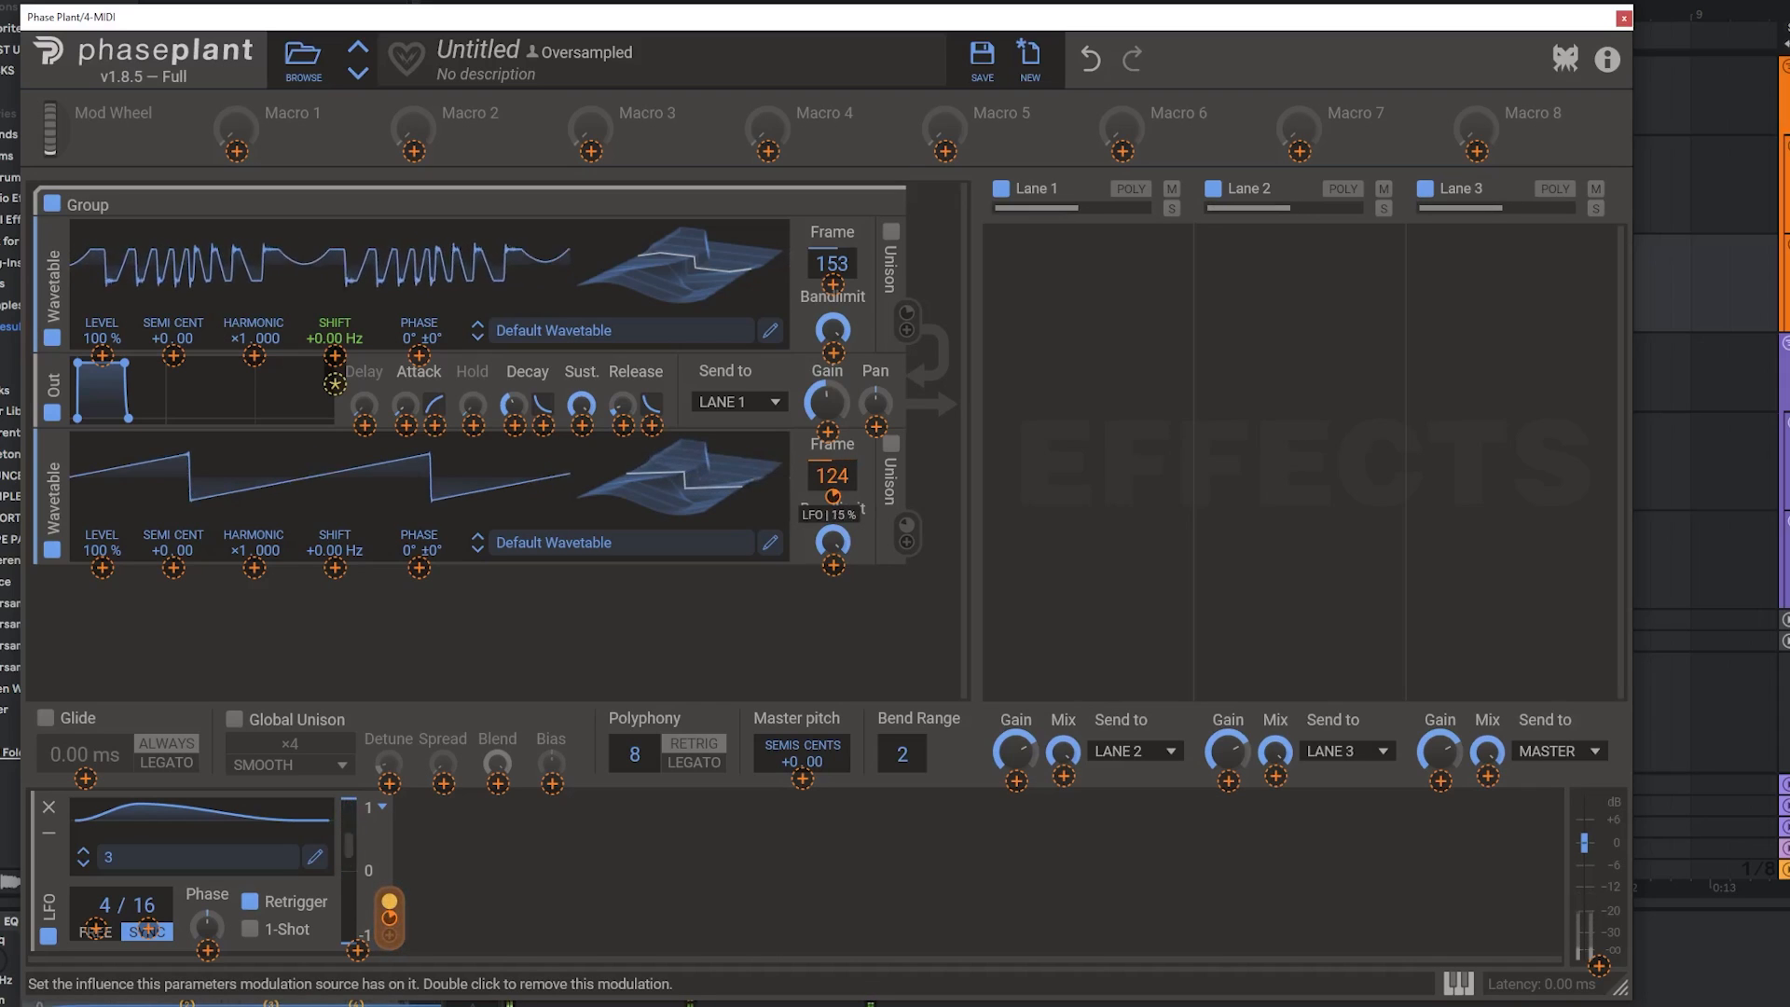
click(652, 620)
Set the second wavetable's Harmonic to ×12 and its Level to 0%
drag(239, 550, 238, 471)
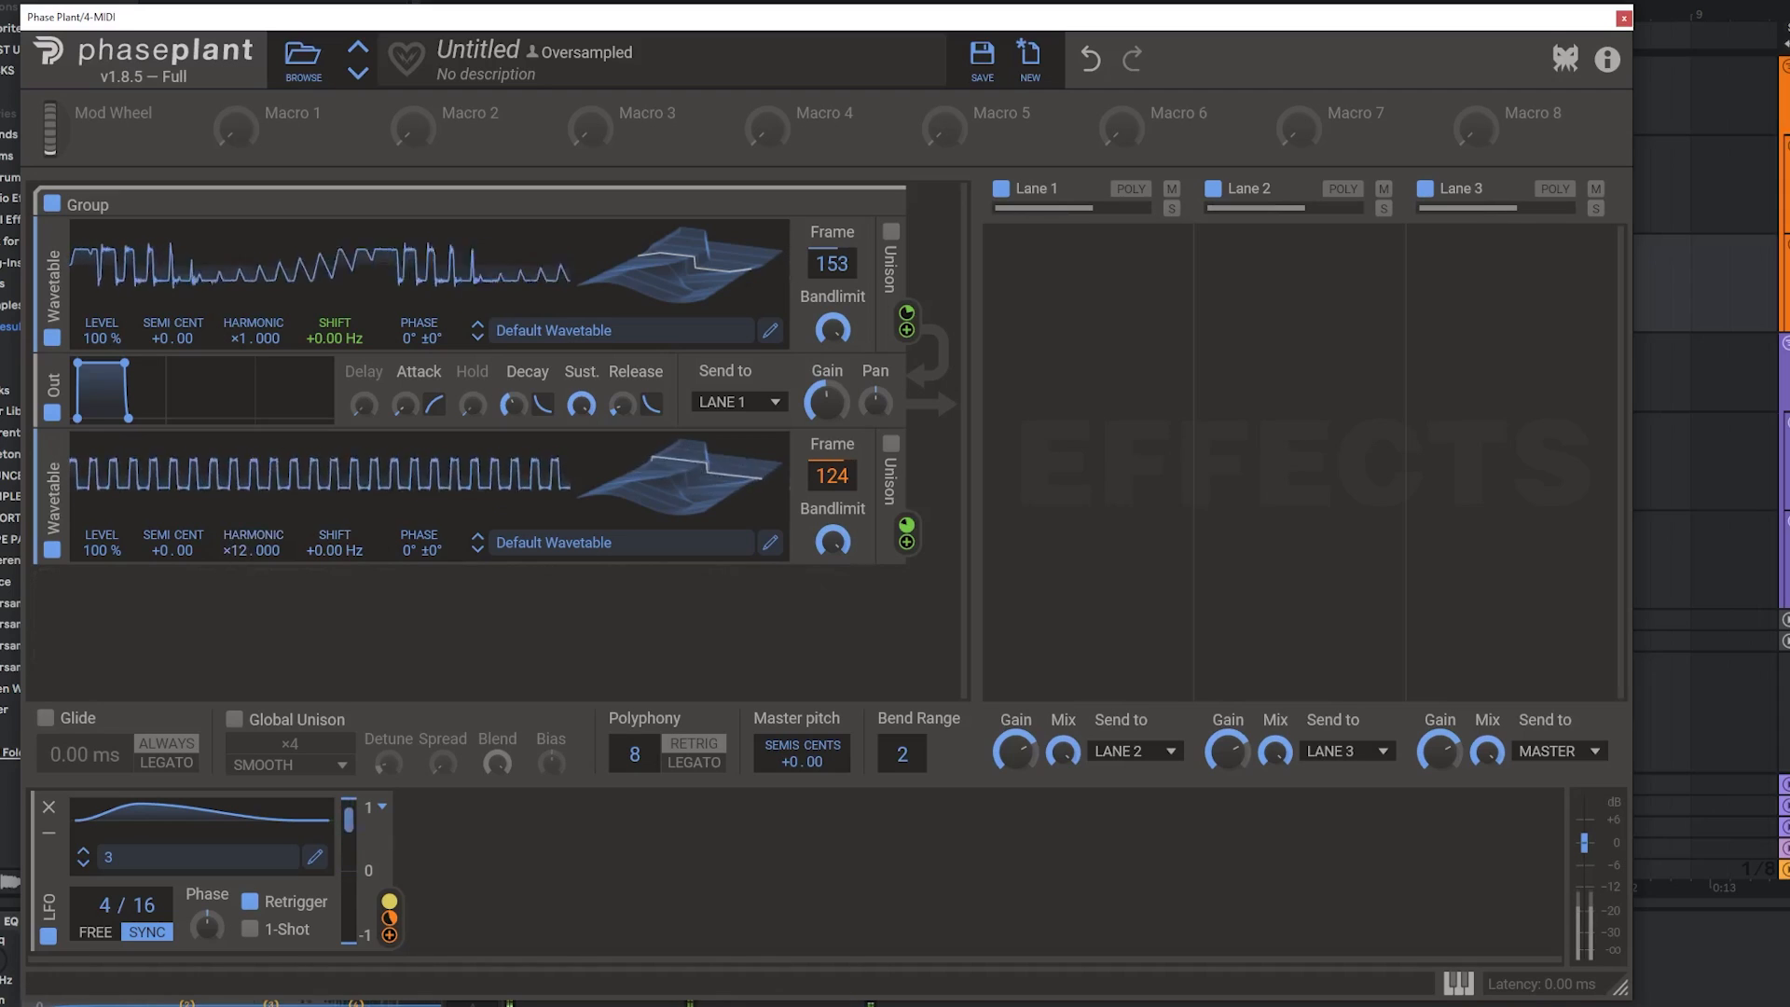
drag(100, 542, 101, 588)
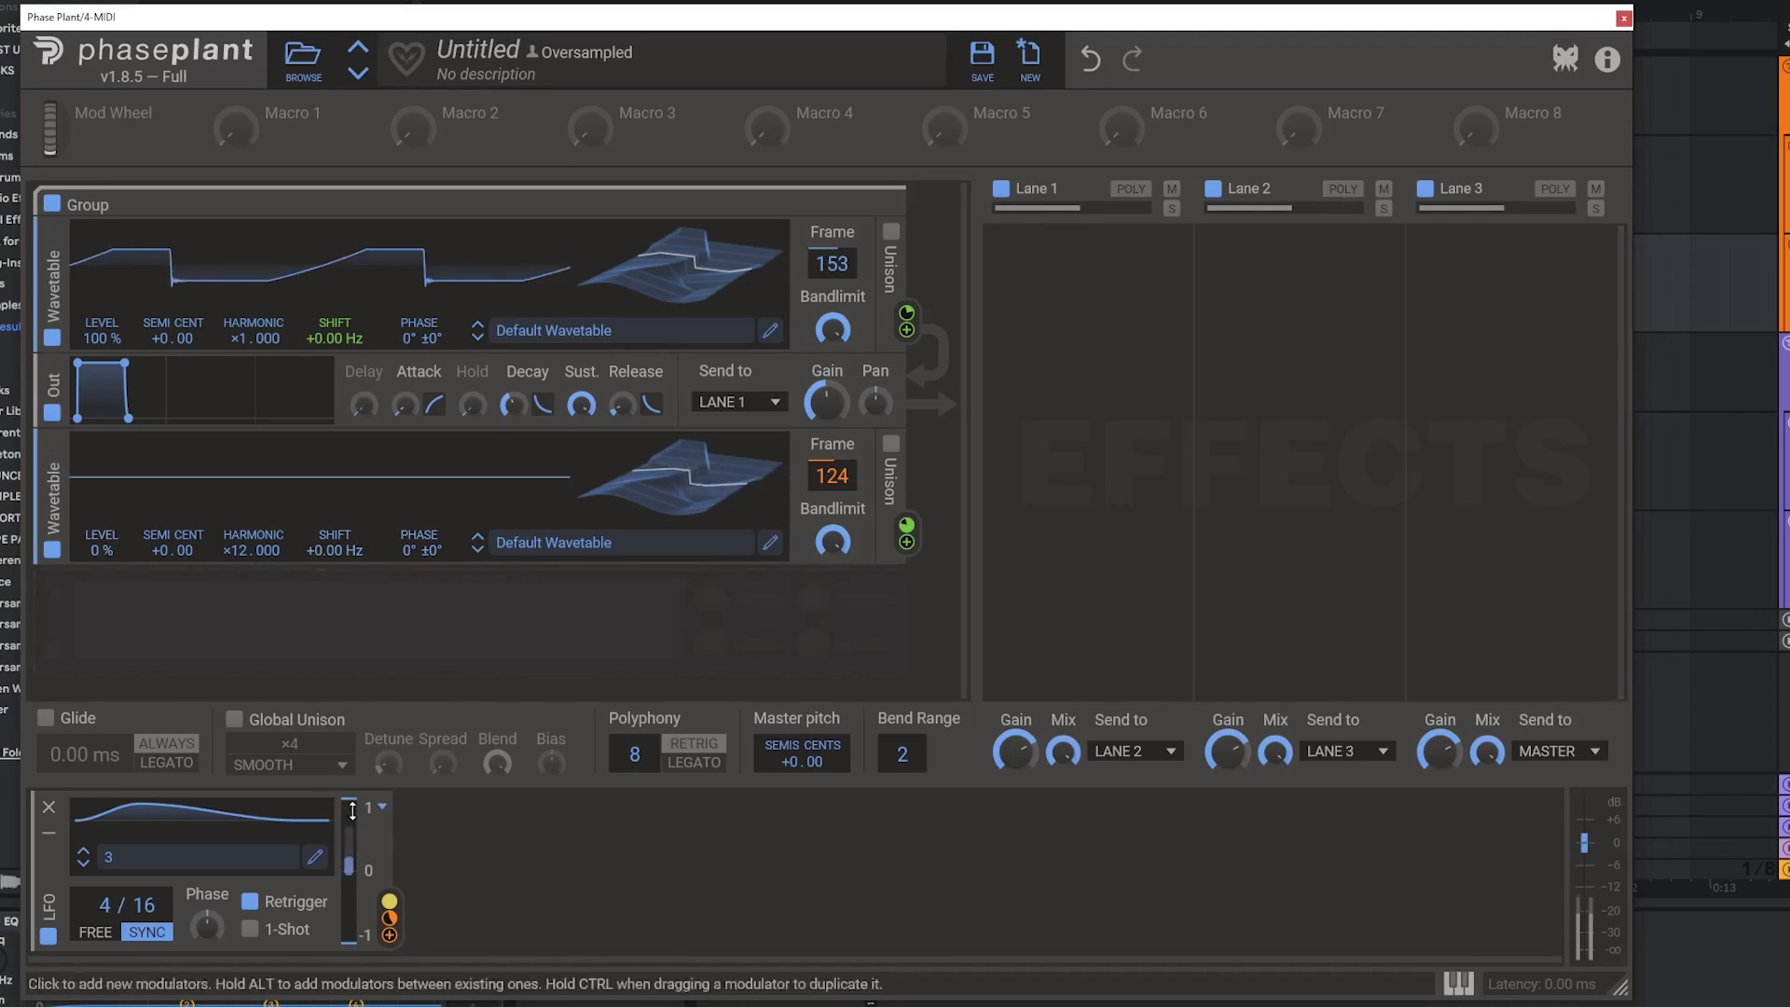
Modulate the Level of both wavetables with the LFO, with the first wavetable's base Level at 0%
click(389, 935)
click(103, 568)
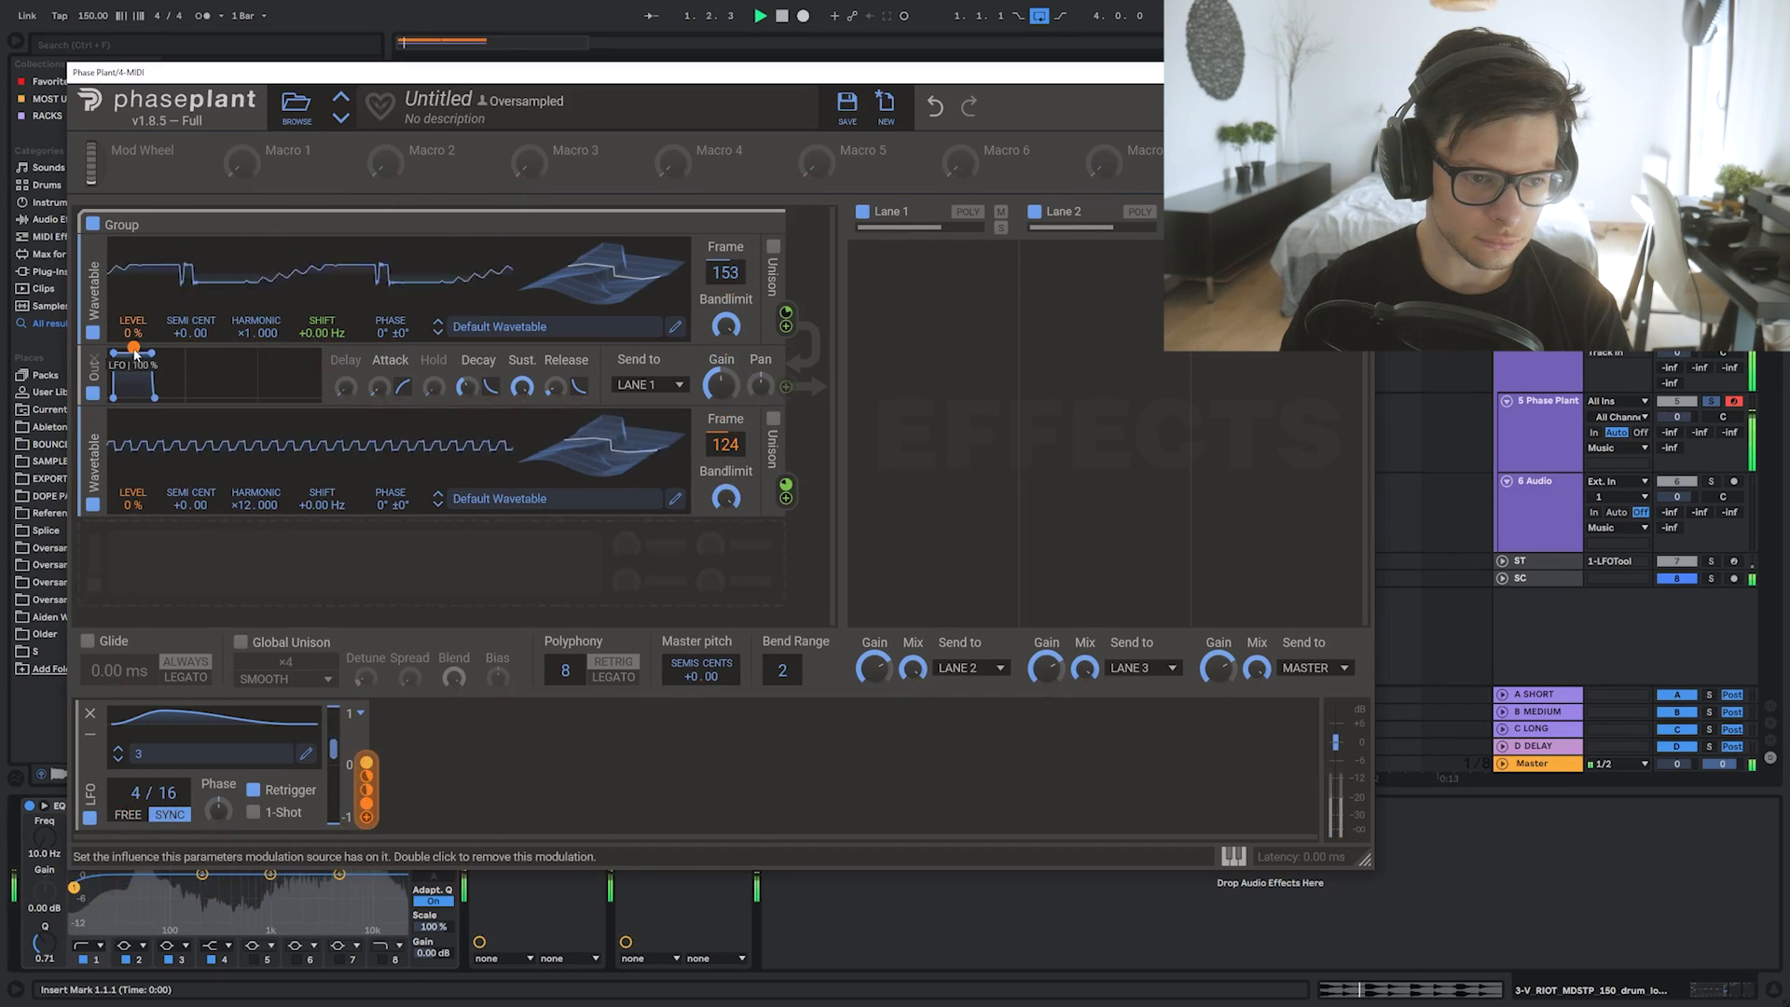
drag(133, 346, 133, 322)
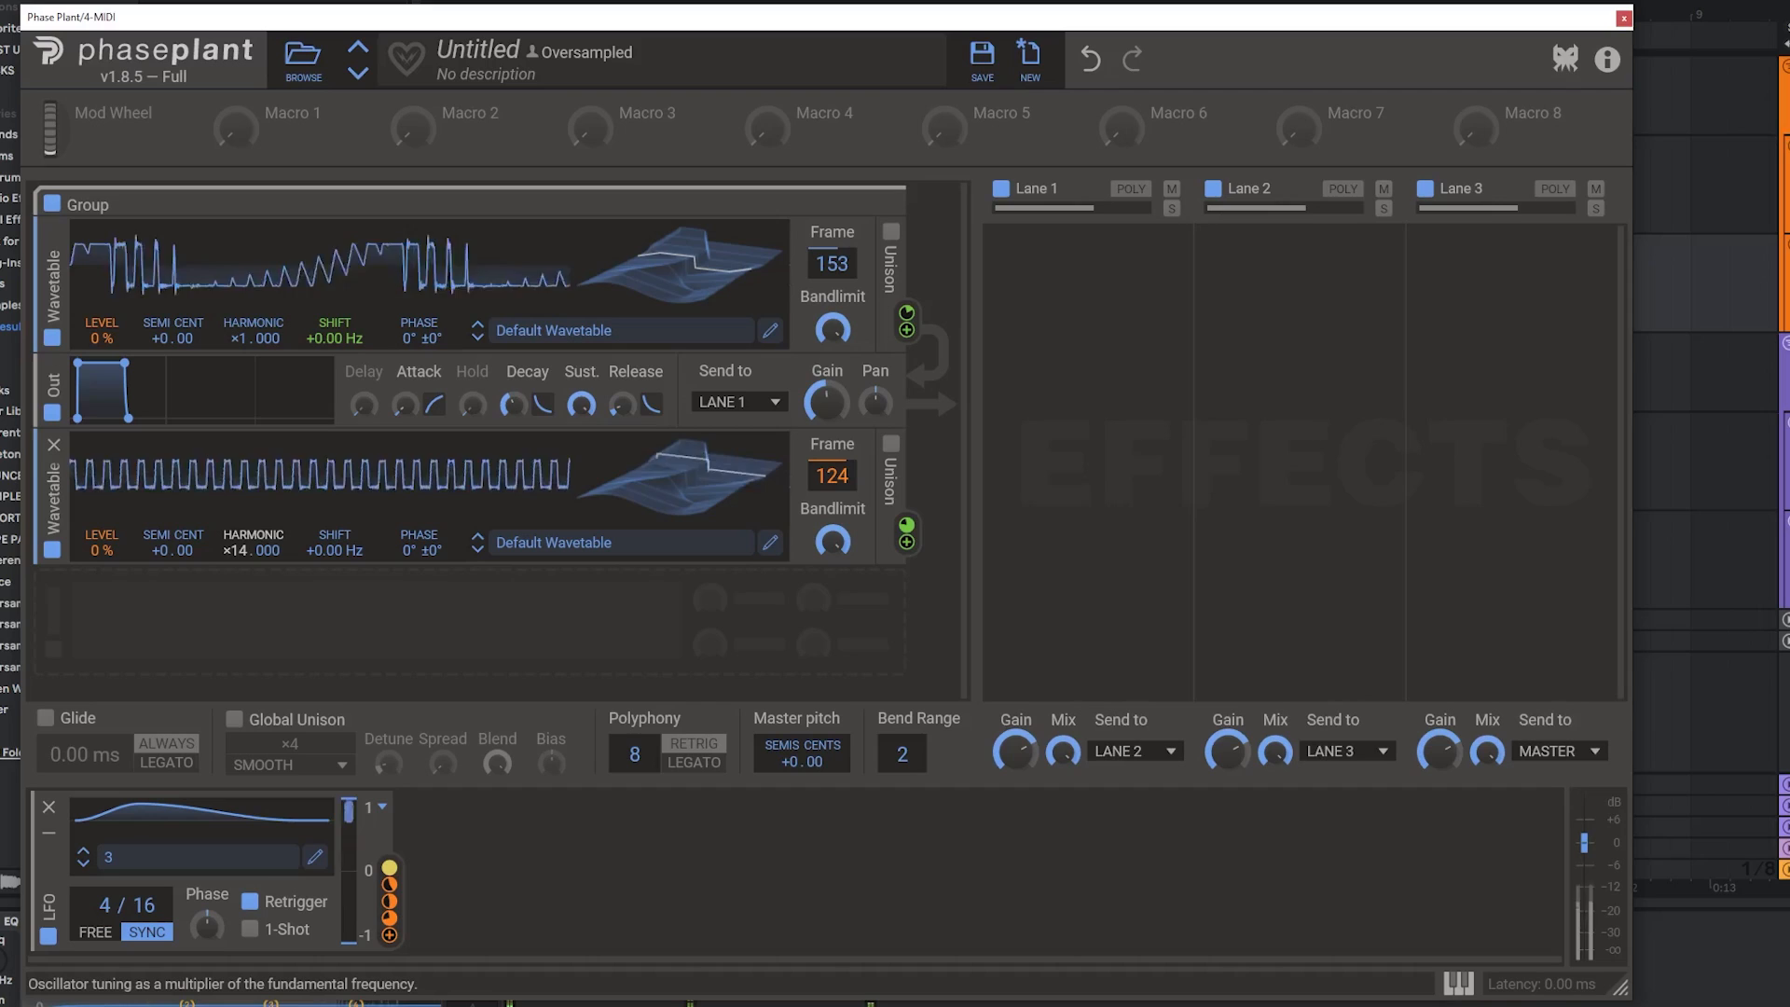
Return the second wavetable's Harmonic to ×1 and modulate it with the LFO
drag(244, 505, 244, 466)
drag(237, 550, 236, 579)
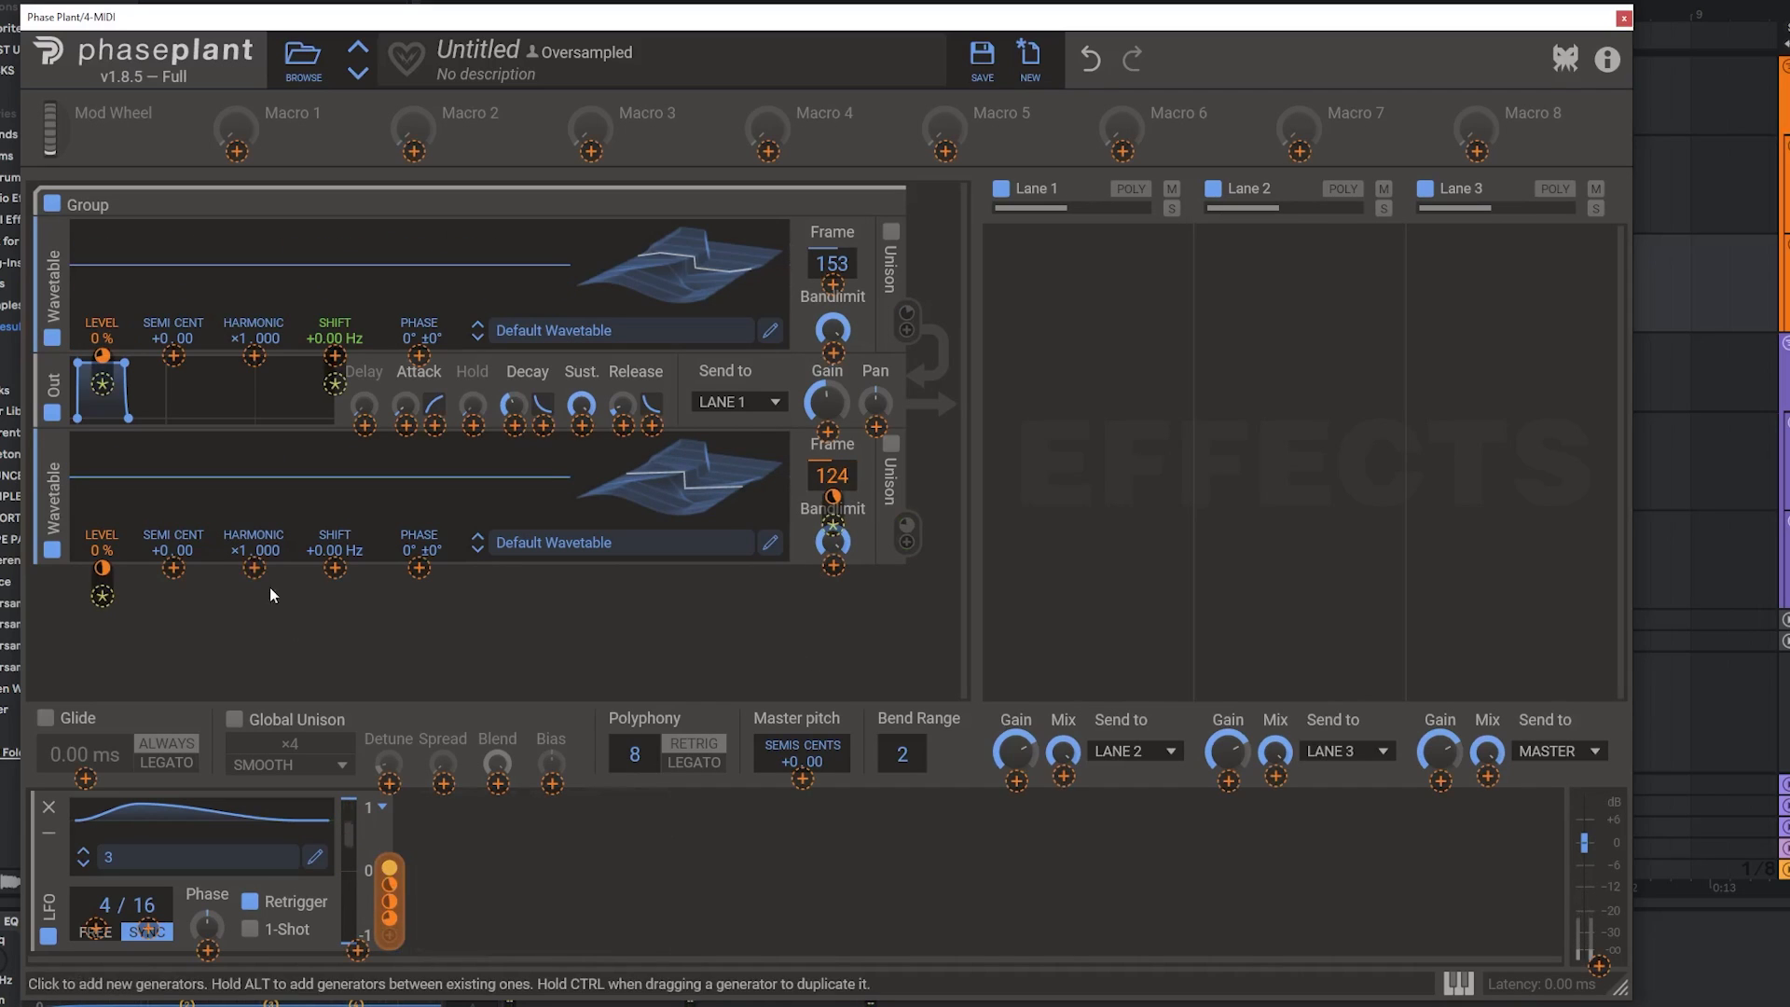
drag(254, 568, 254, 558)
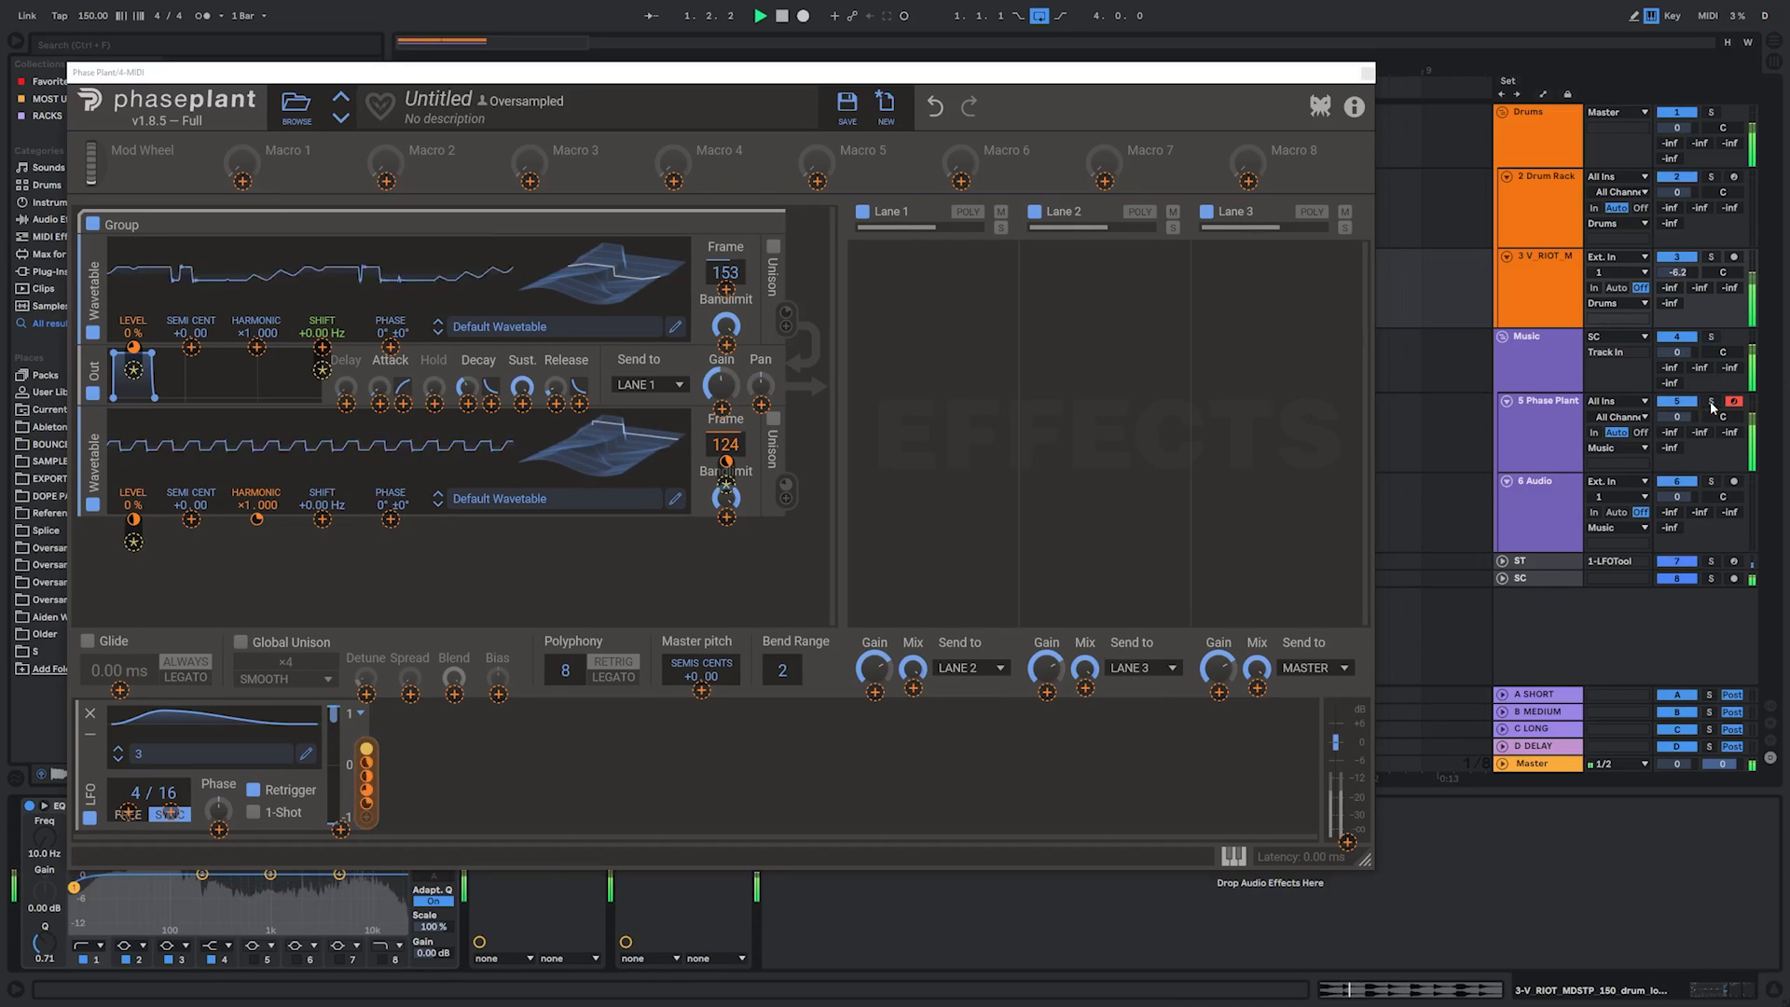
Solo the Phase Plant track and readjust the LFO amounts on the second wavetable's Level and Harmonic
click(1711, 401)
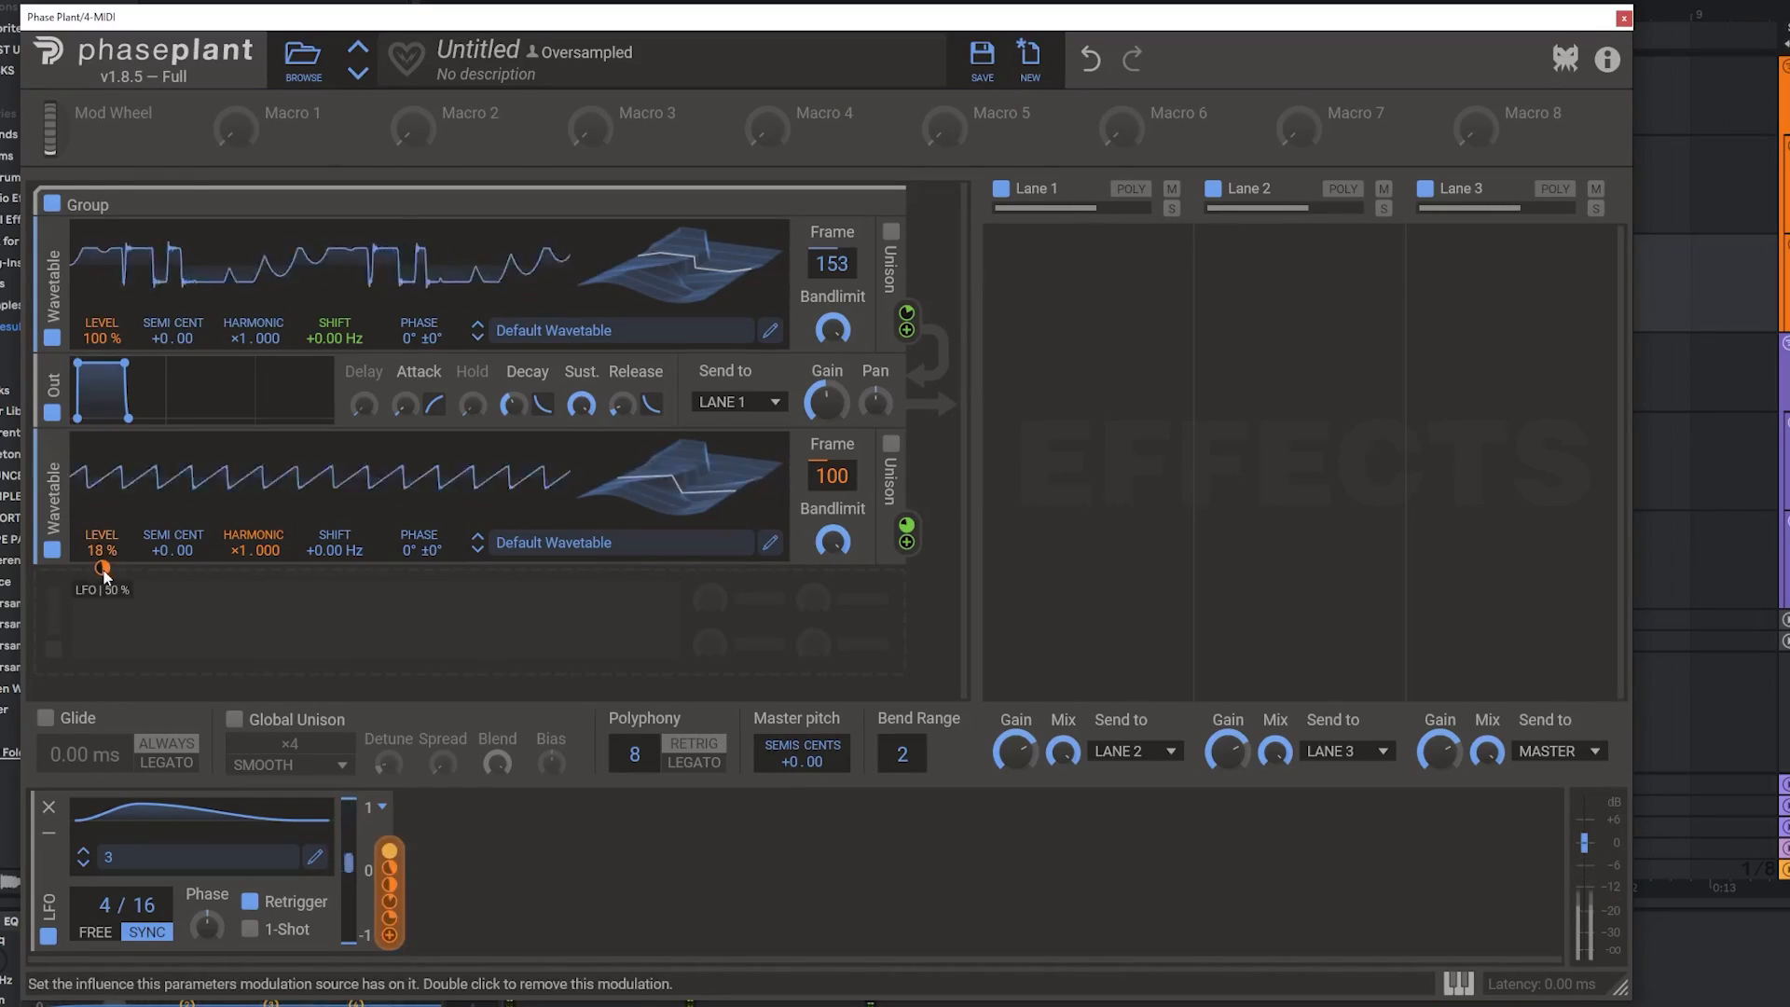
drag(104, 570, 103, 585)
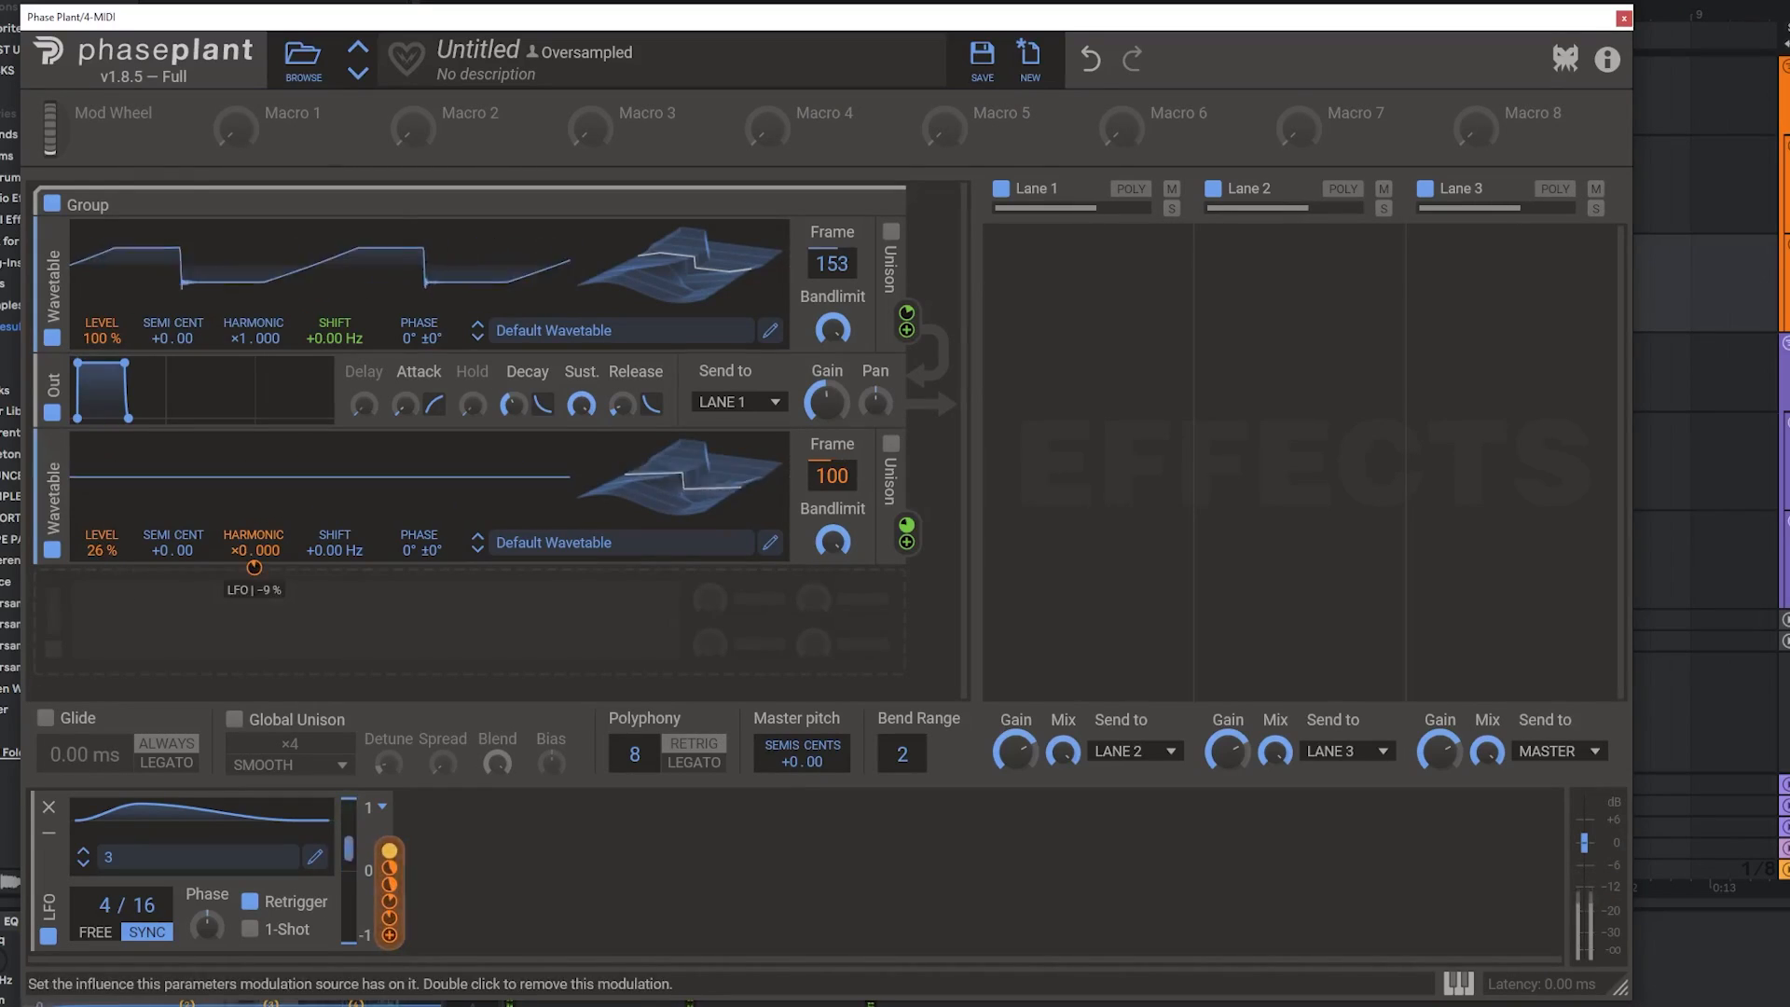
mouse_move(254, 568)
mouse_down()
mouse_move(244, 455)
mouse_move(255, 547)
mouse_up()
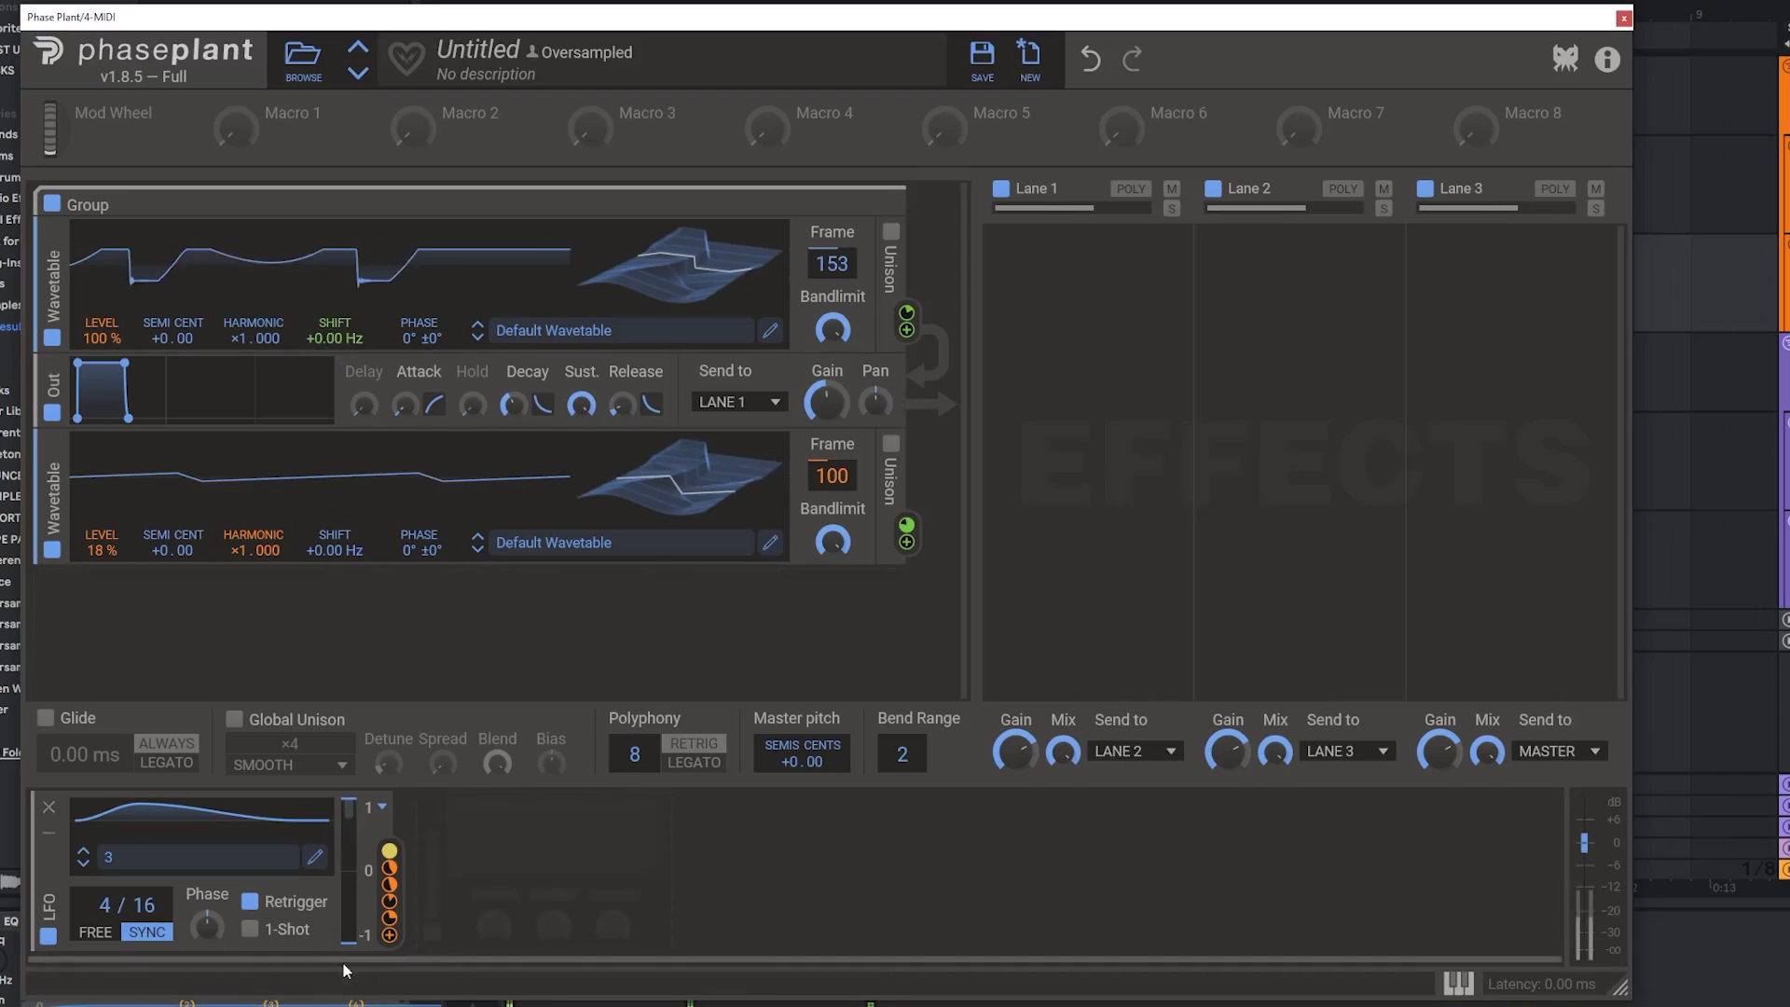
Try modulating the first wavetable's Shift directly with the LFO at 29% and altering its Harmonic multiplier
click(389, 935)
drag(335, 356, 334, 336)
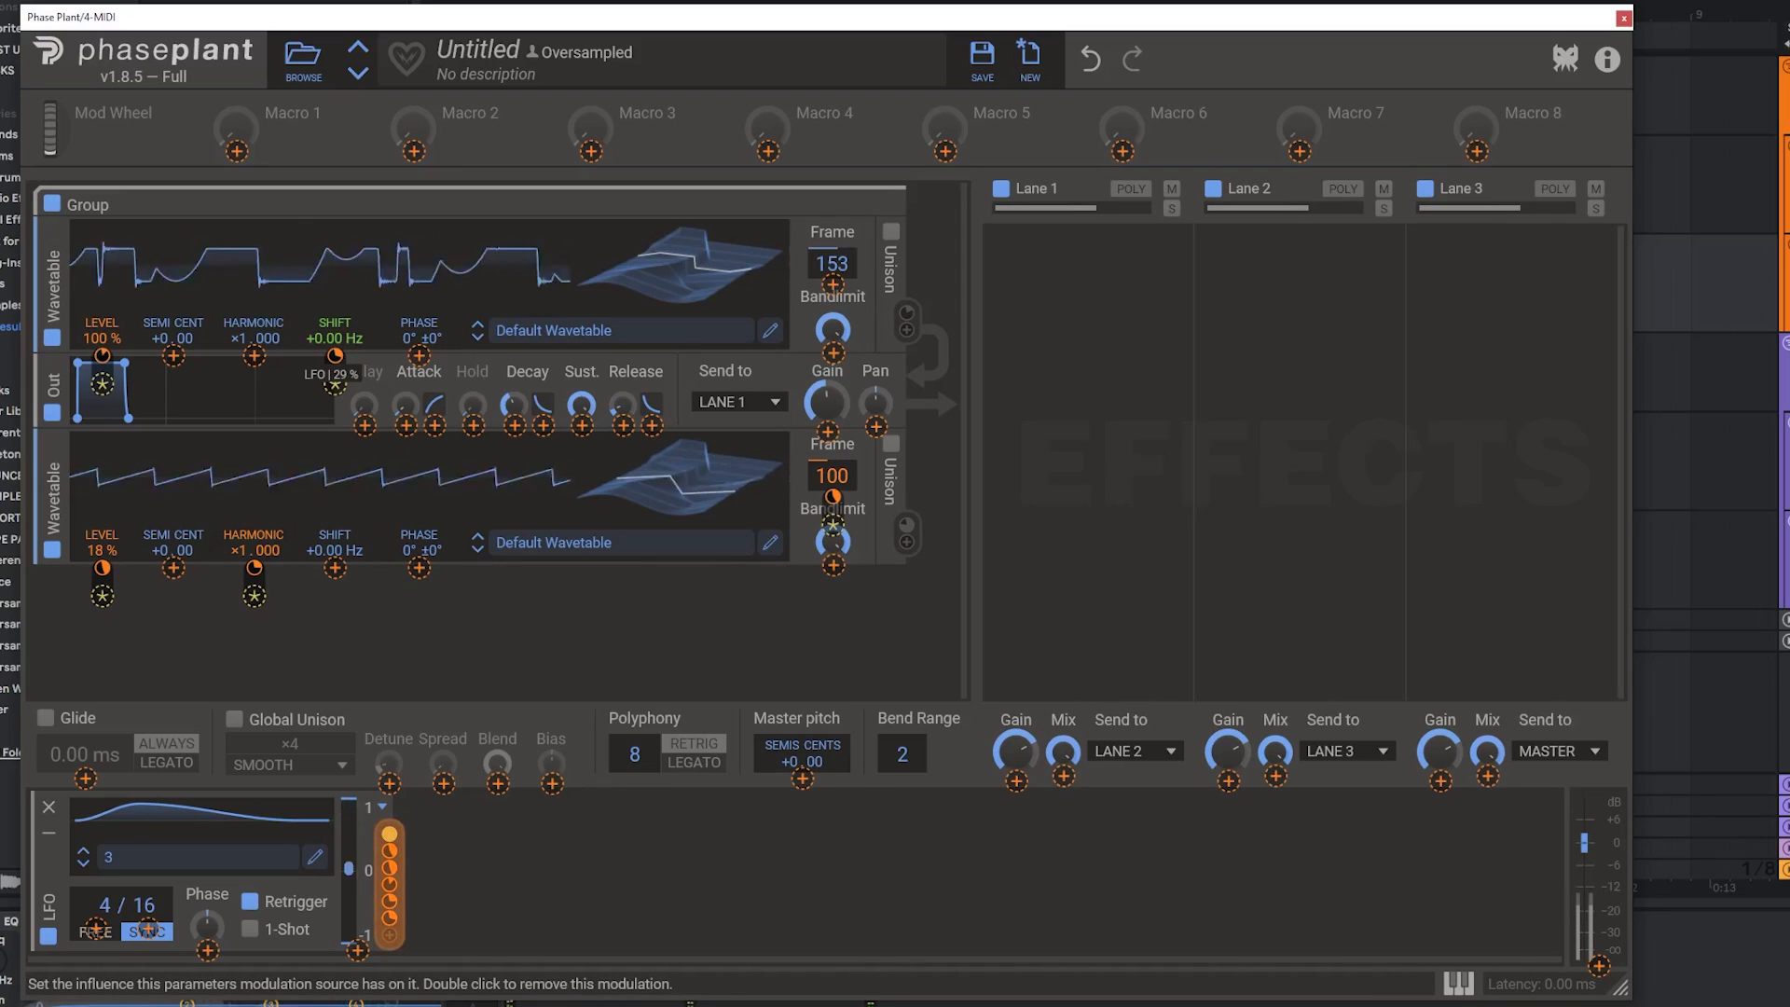
mouse_move(335, 335)
mouse_down()
mouse_move(335, 287)
mouse_move(336, 358)
mouse_up()
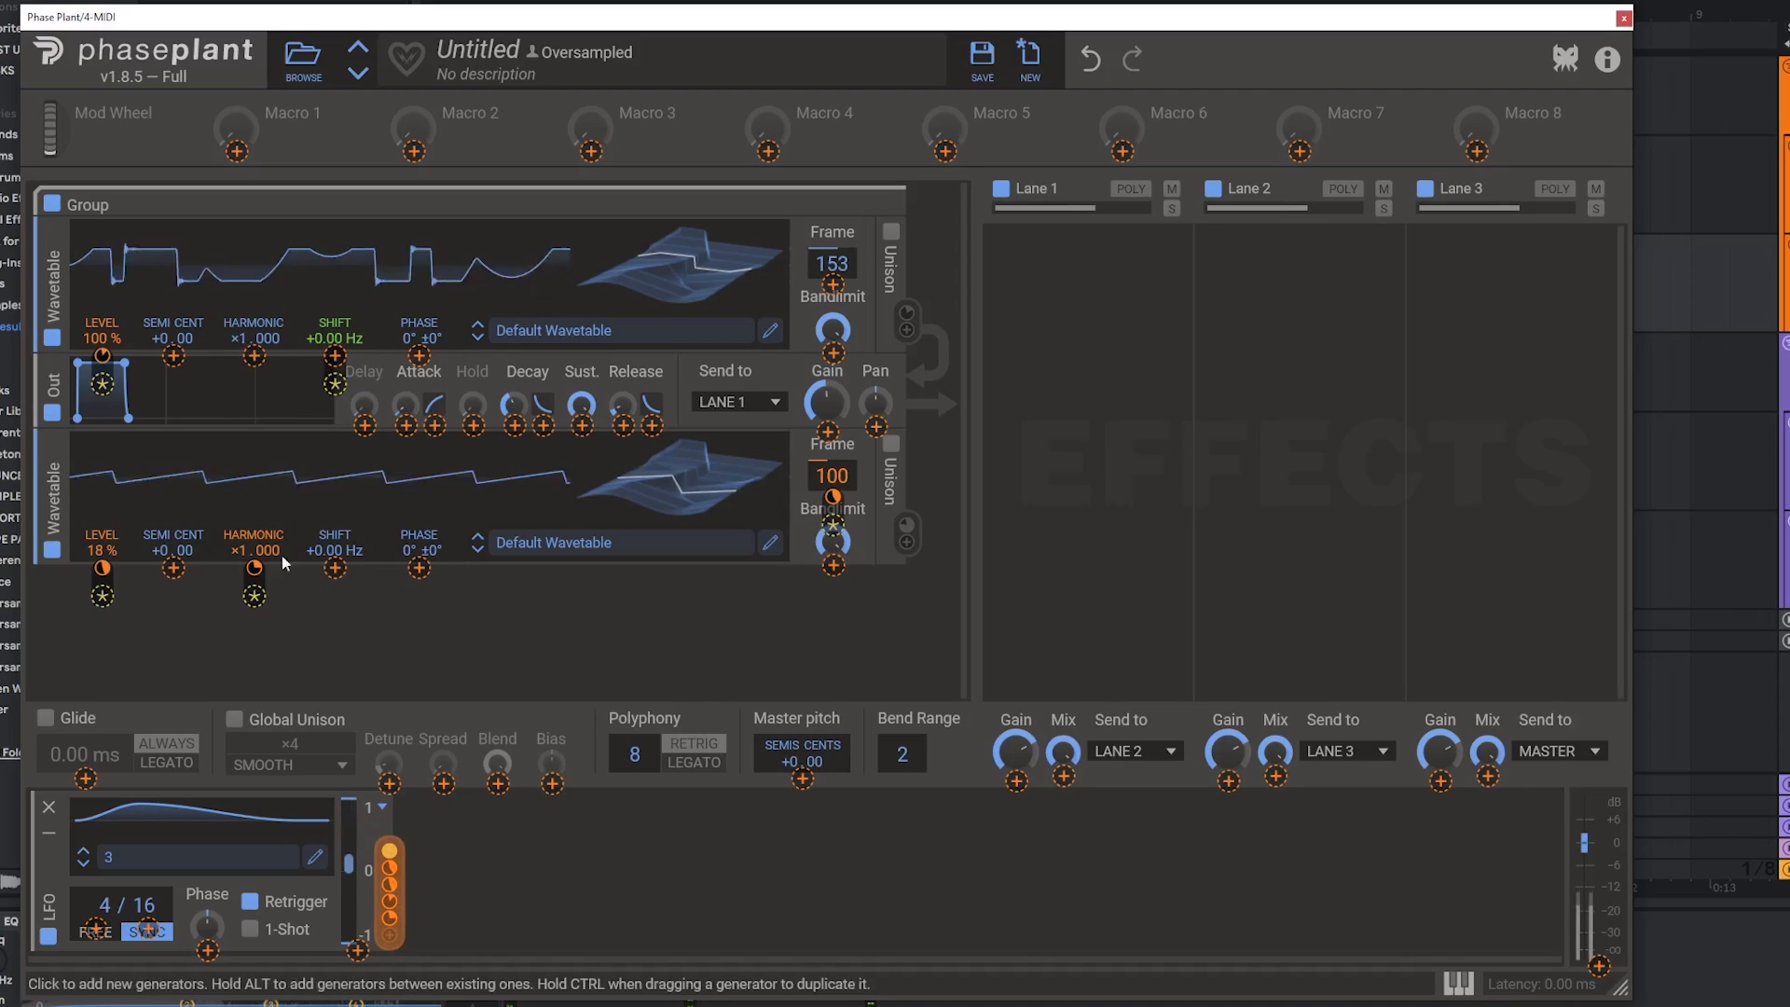
click(284, 596)
mouse_move(237, 332)
mouse_down()
mouse_move(236, 280)
mouse_move(238, 333)
mouse_up()
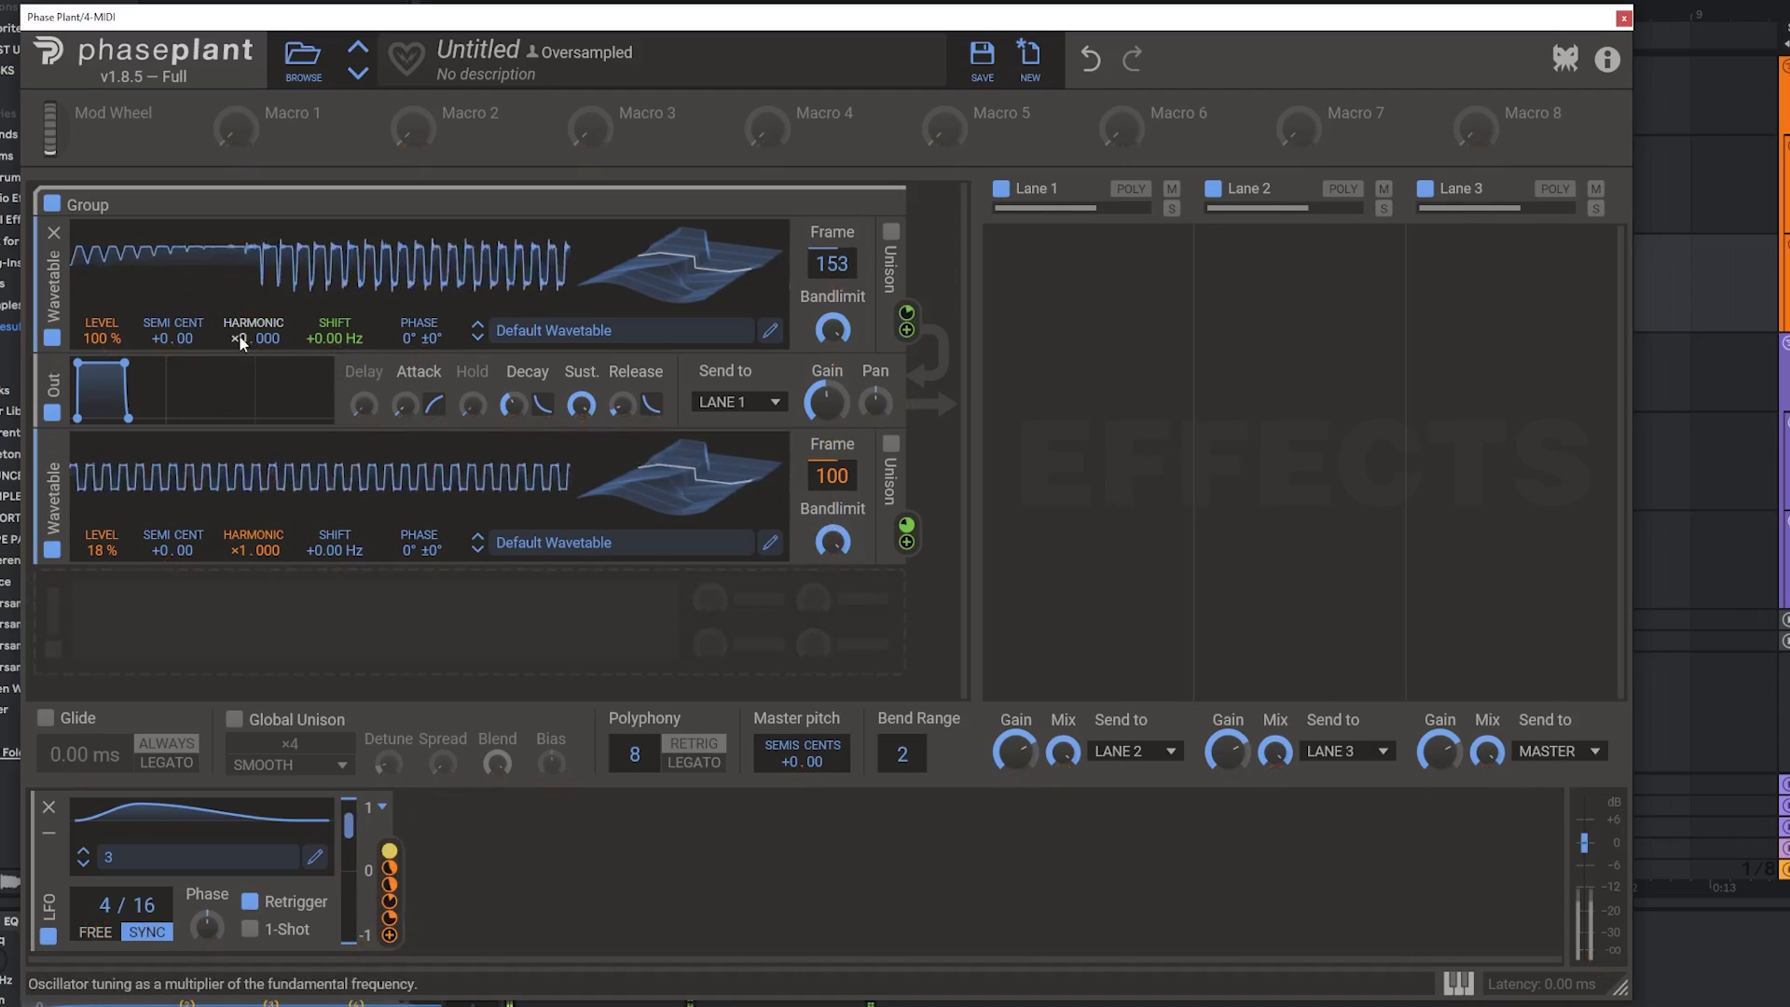
Reshape the LFO into a straight ramp from 100% at the start to 0% at 4, and set the first wavetable's Level to 56%
drag(845, 421, 647, 419)
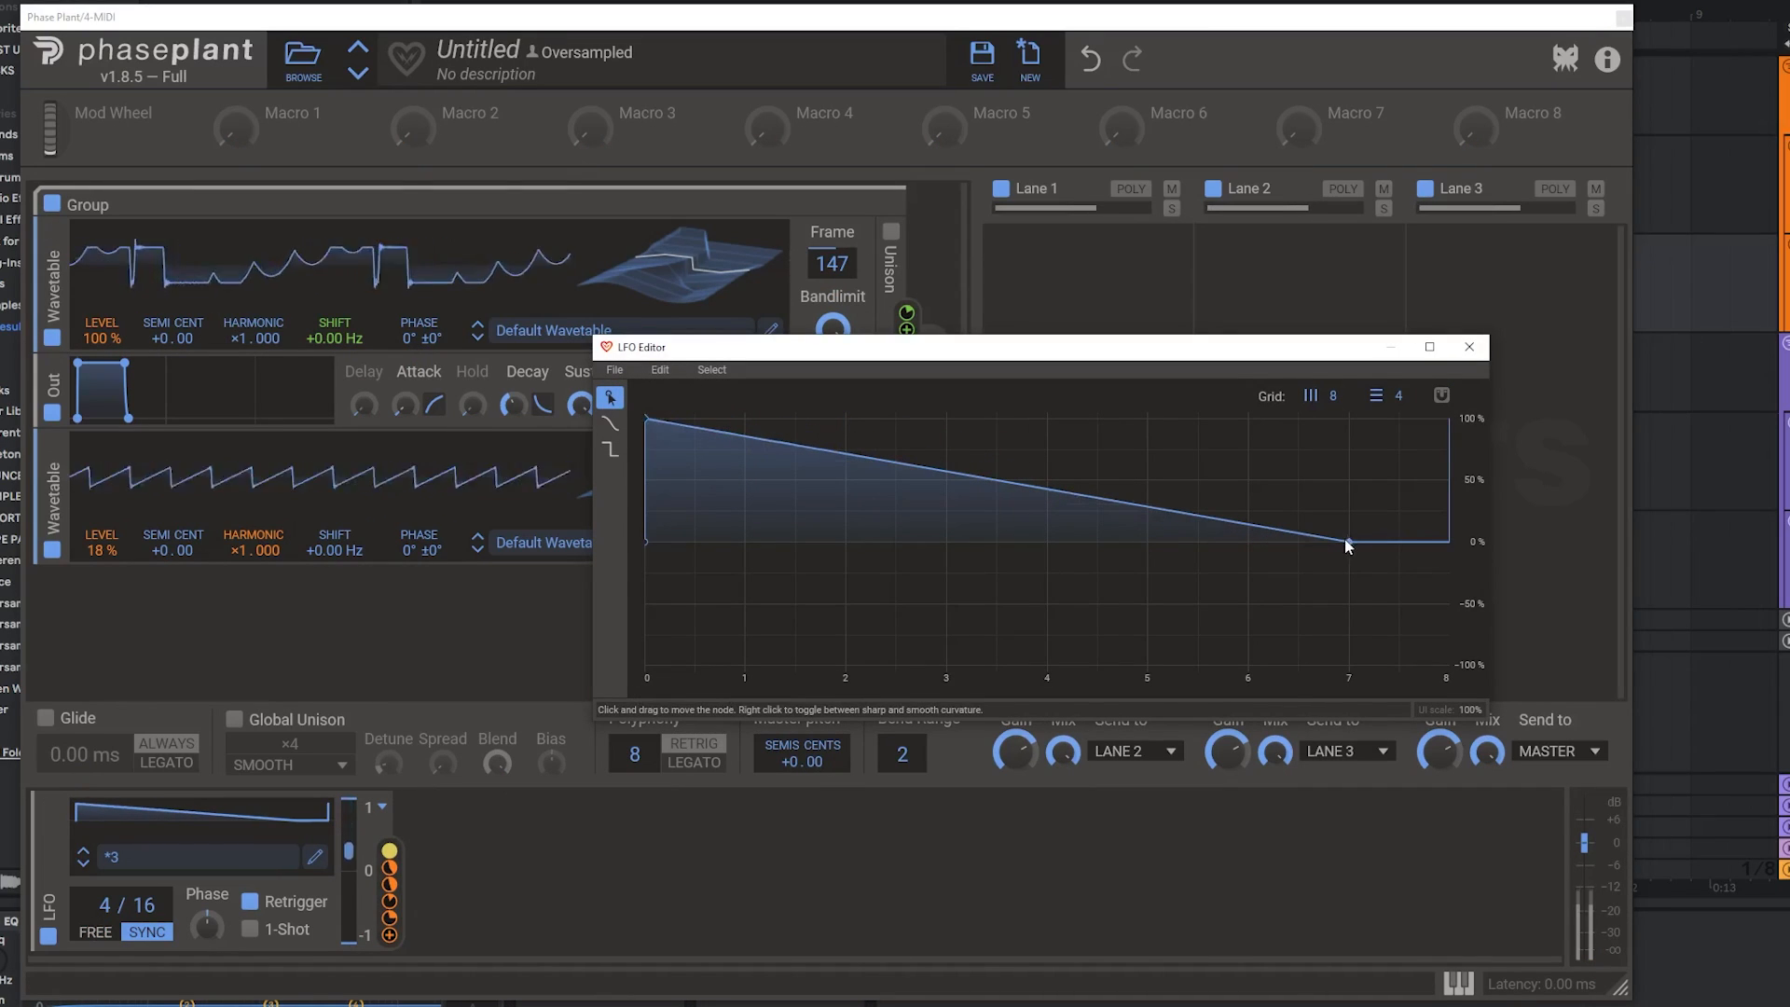
drag(1349, 542, 1048, 540)
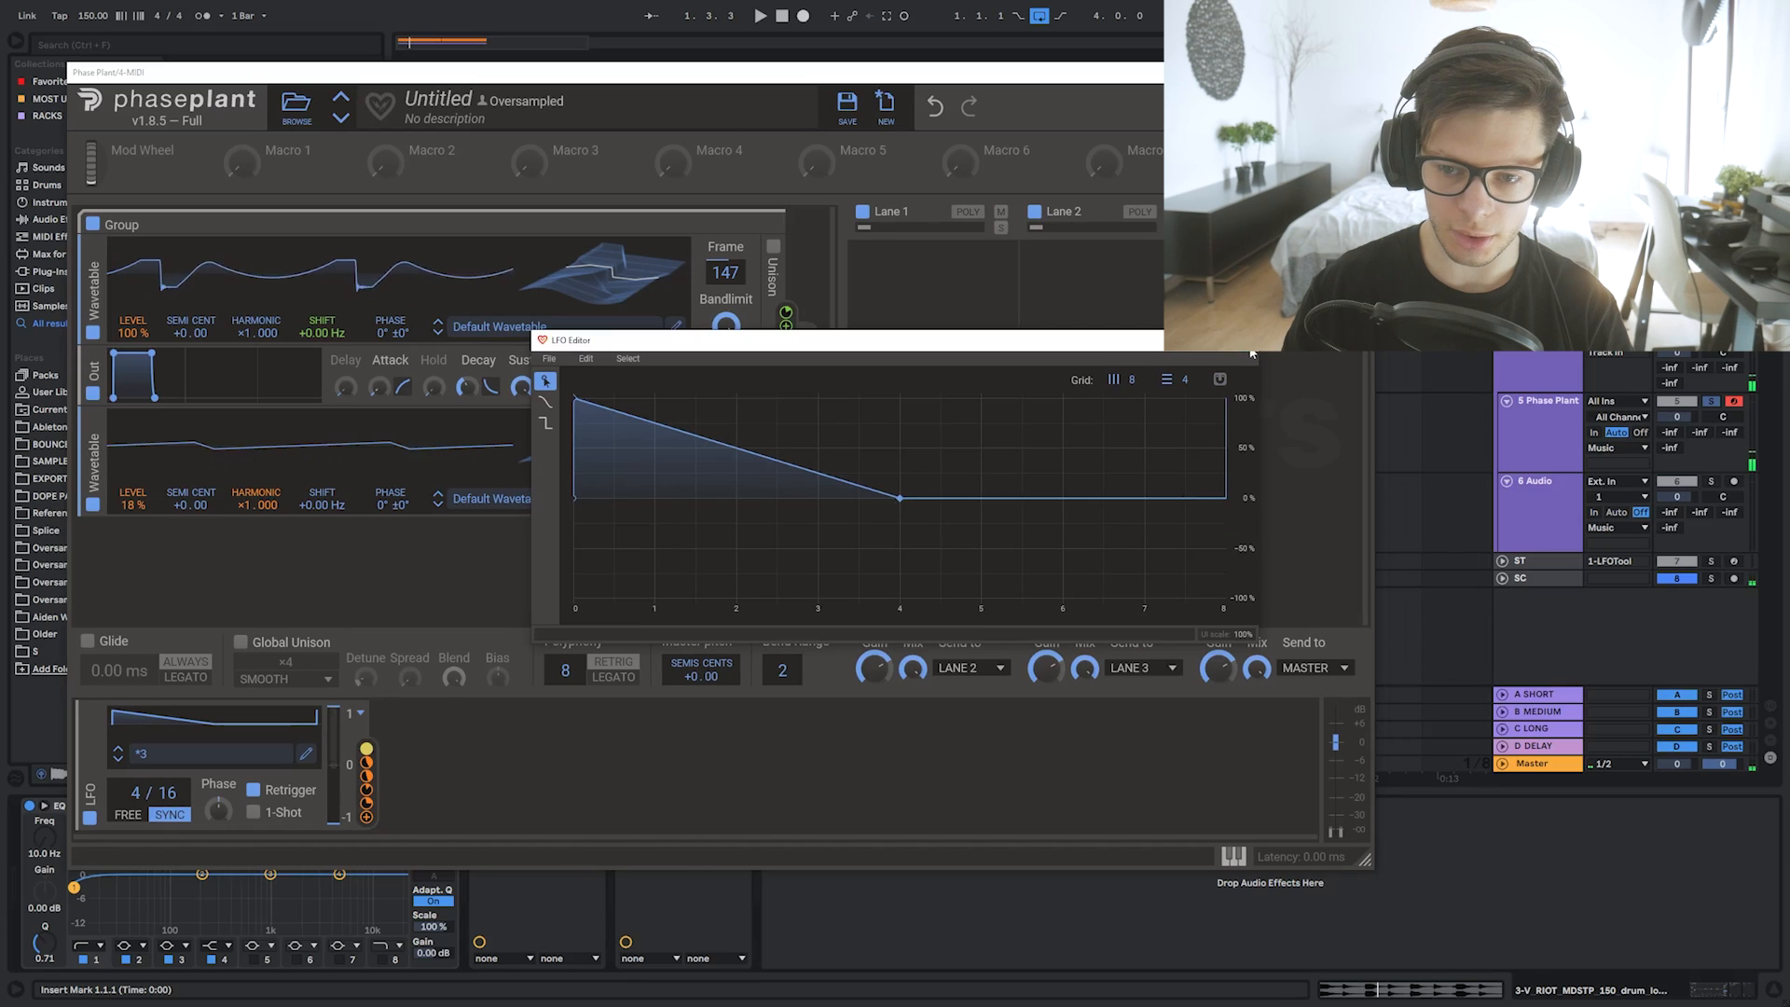
click(1469, 347)
drag(133, 345, 133, 341)
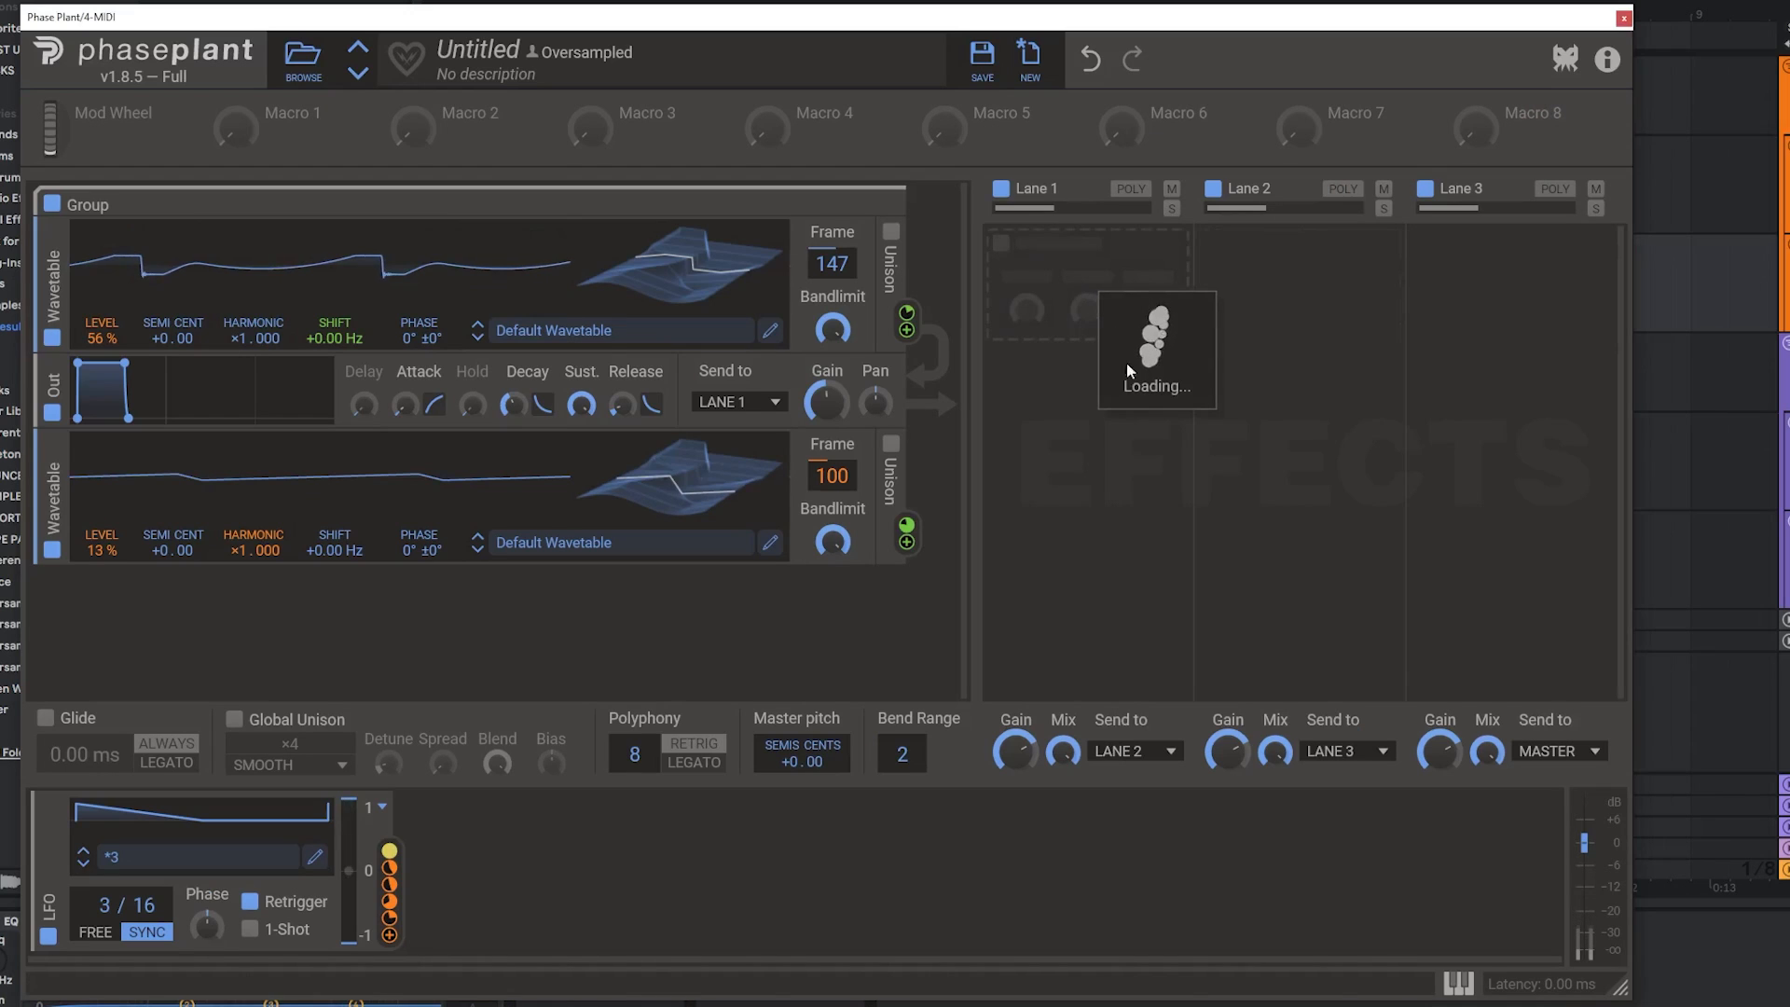
Add a low-pass Filter to Lane 1, modulate its Cutoff with the LFO, and collapse the effect
click(986, 284)
click(1287, 349)
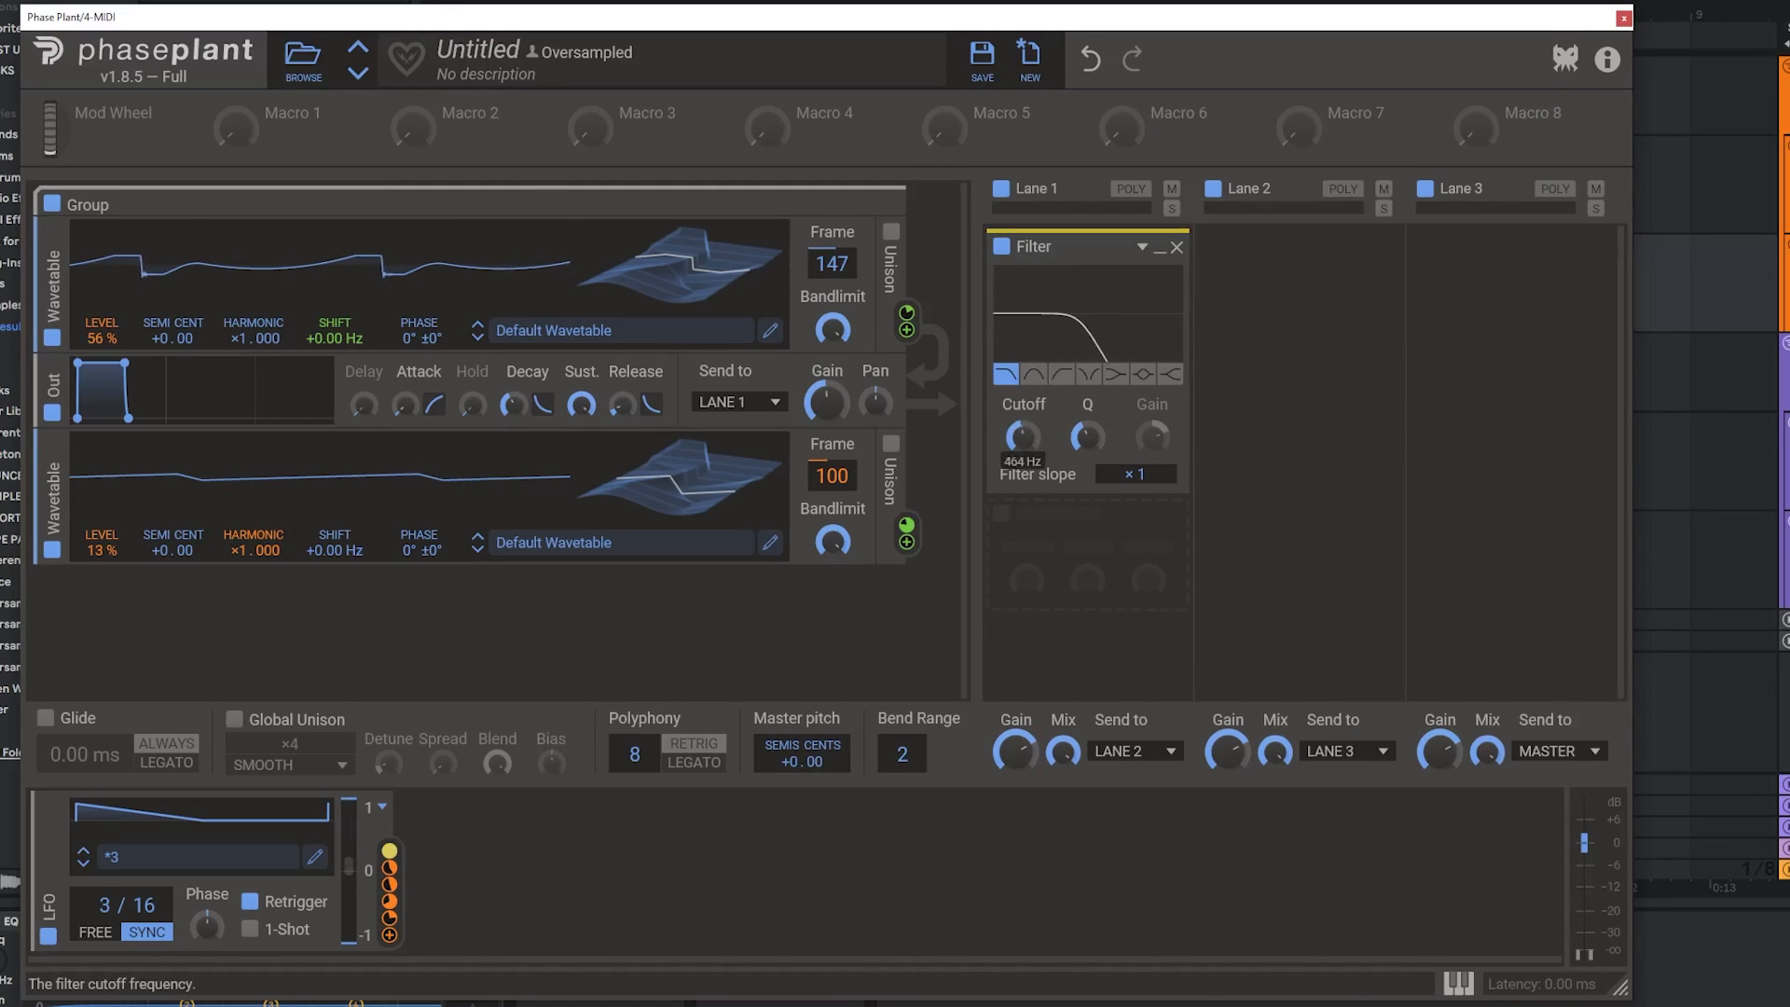
drag(390, 900, 1023, 436)
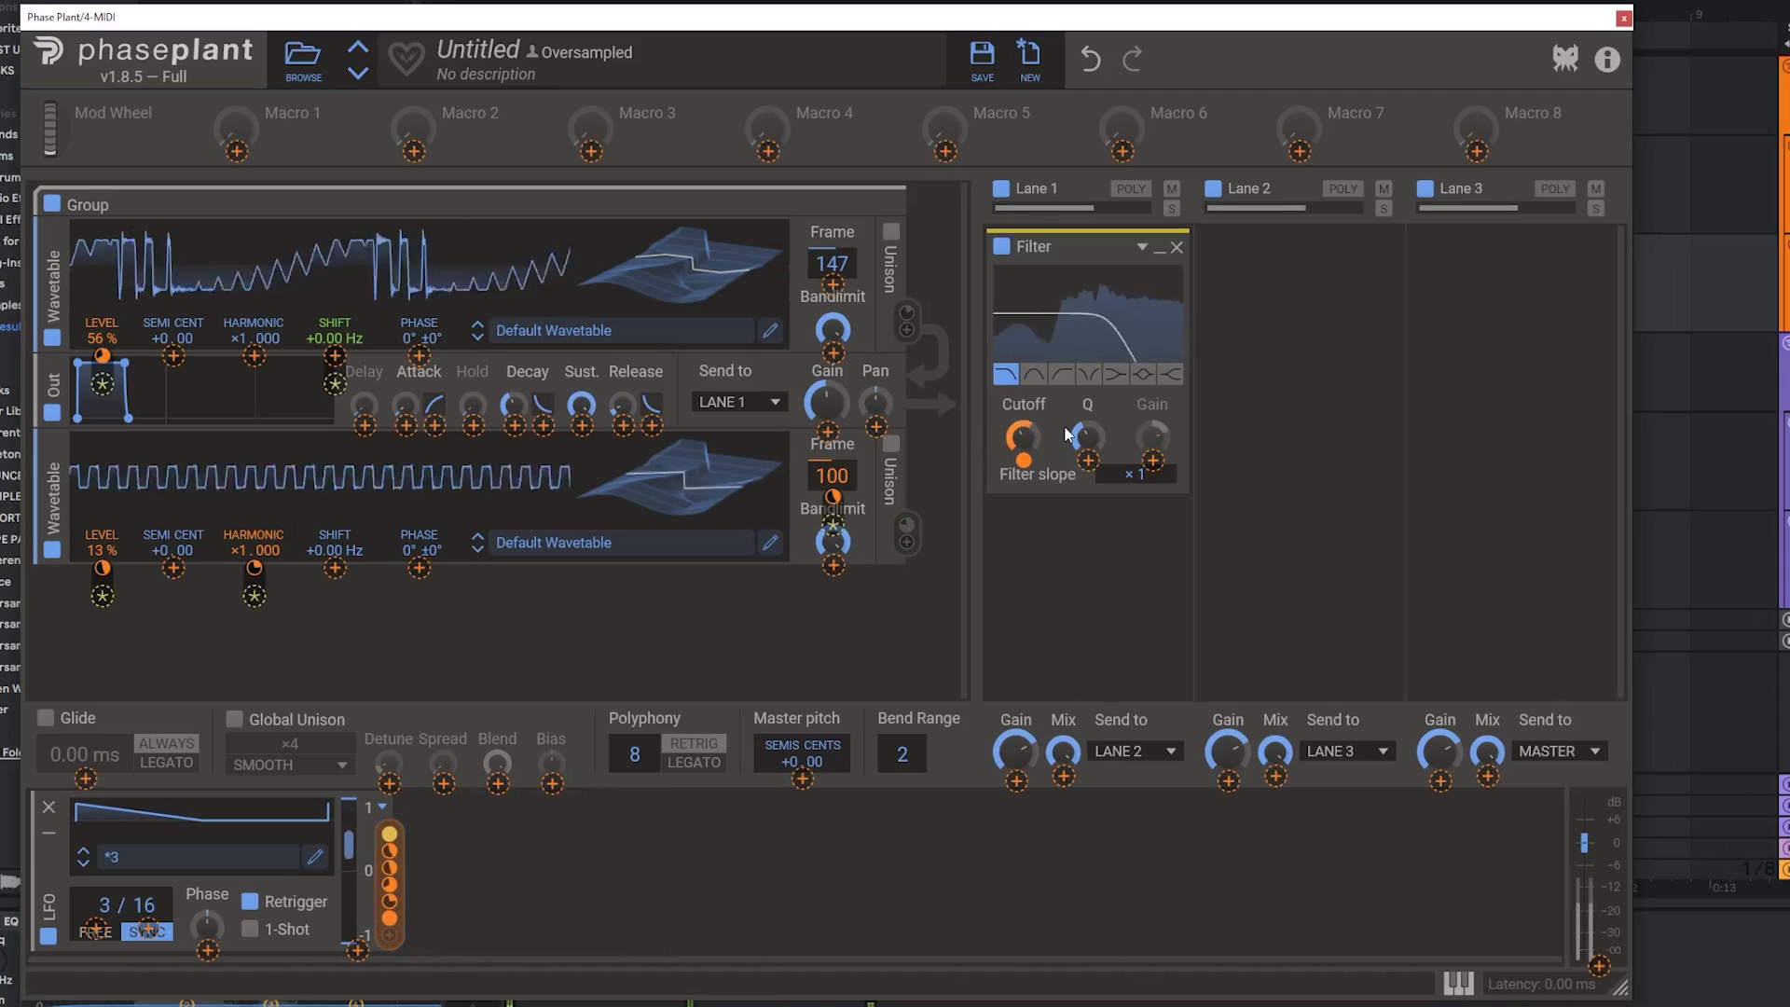
click(1160, 247)
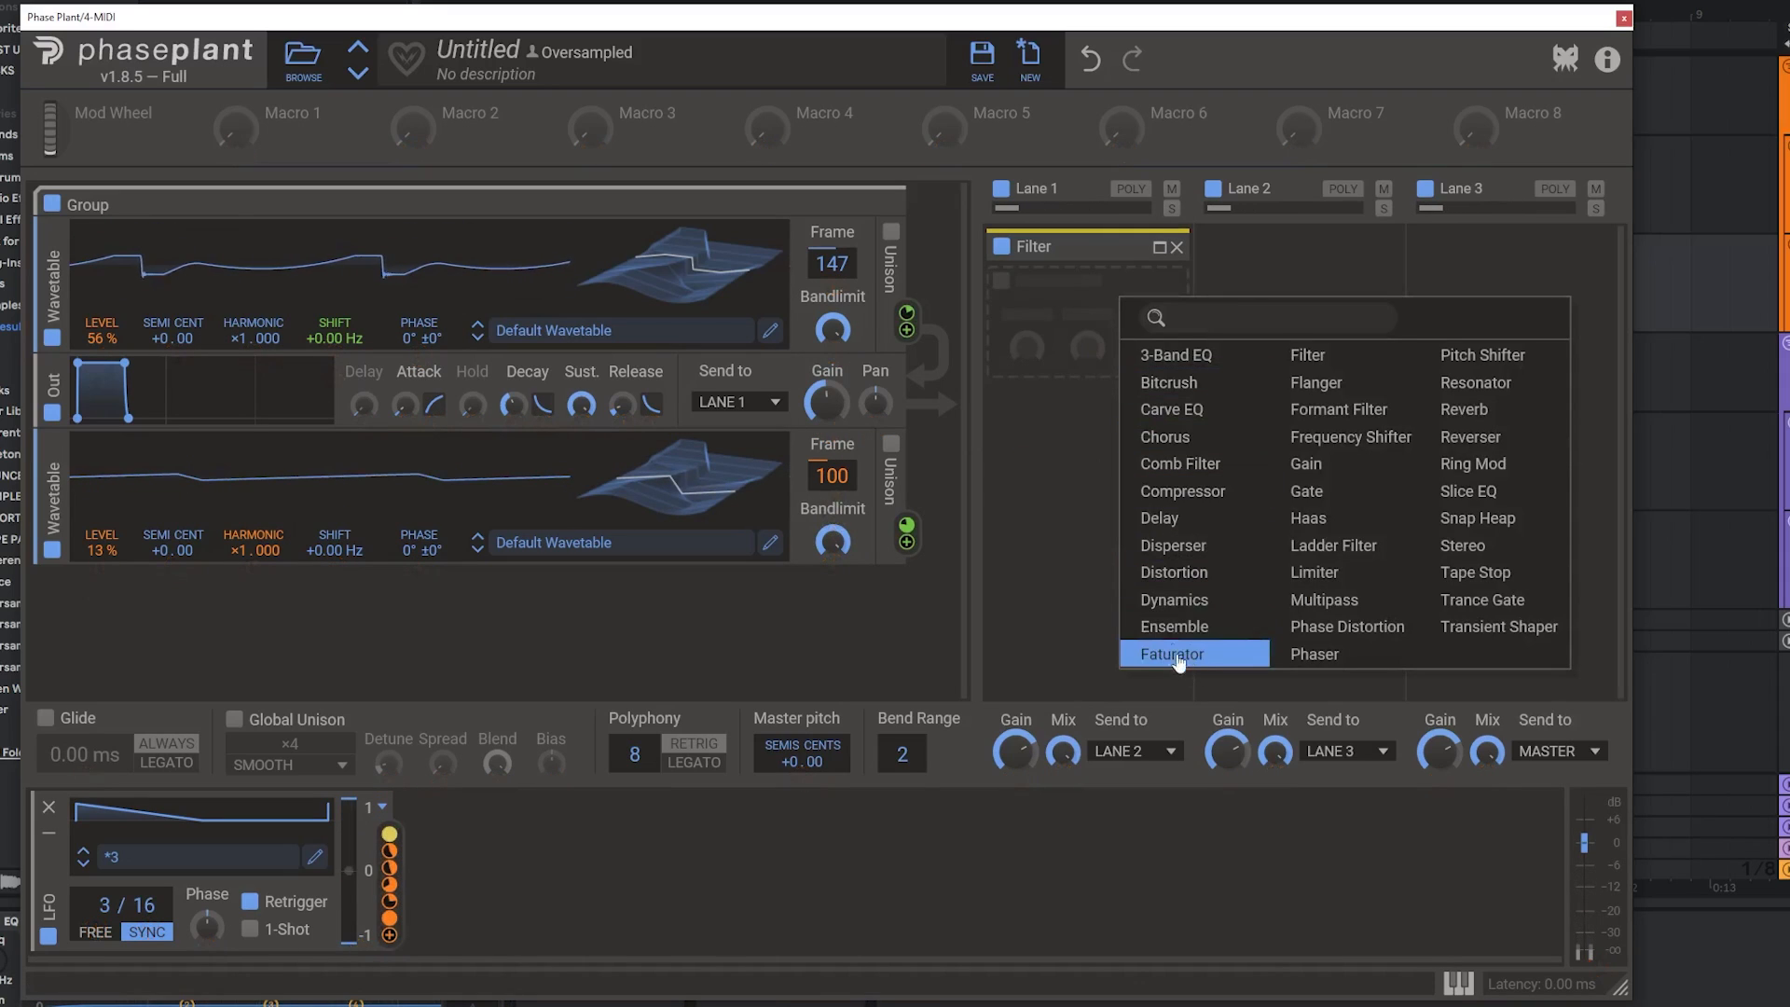
Add a Disperser below the Filter in Lane 1 and raise its frequency
click(1172, 546)
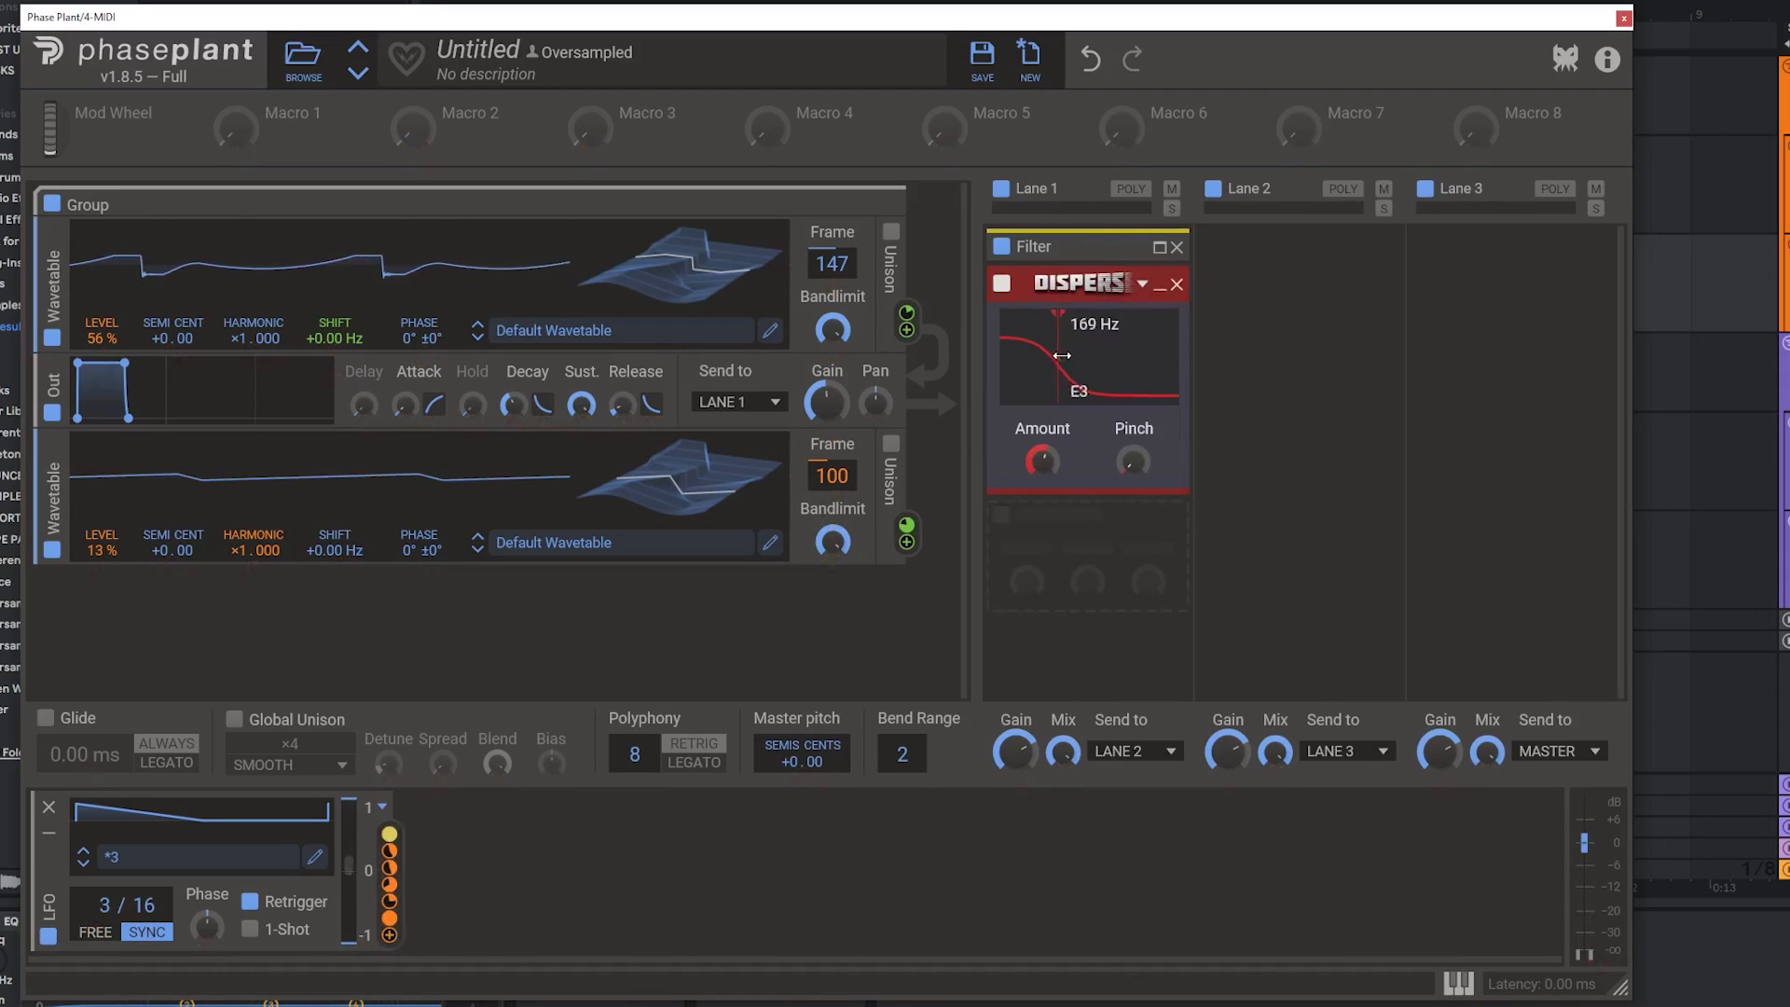
drag(1062, 355, 1087, 360)
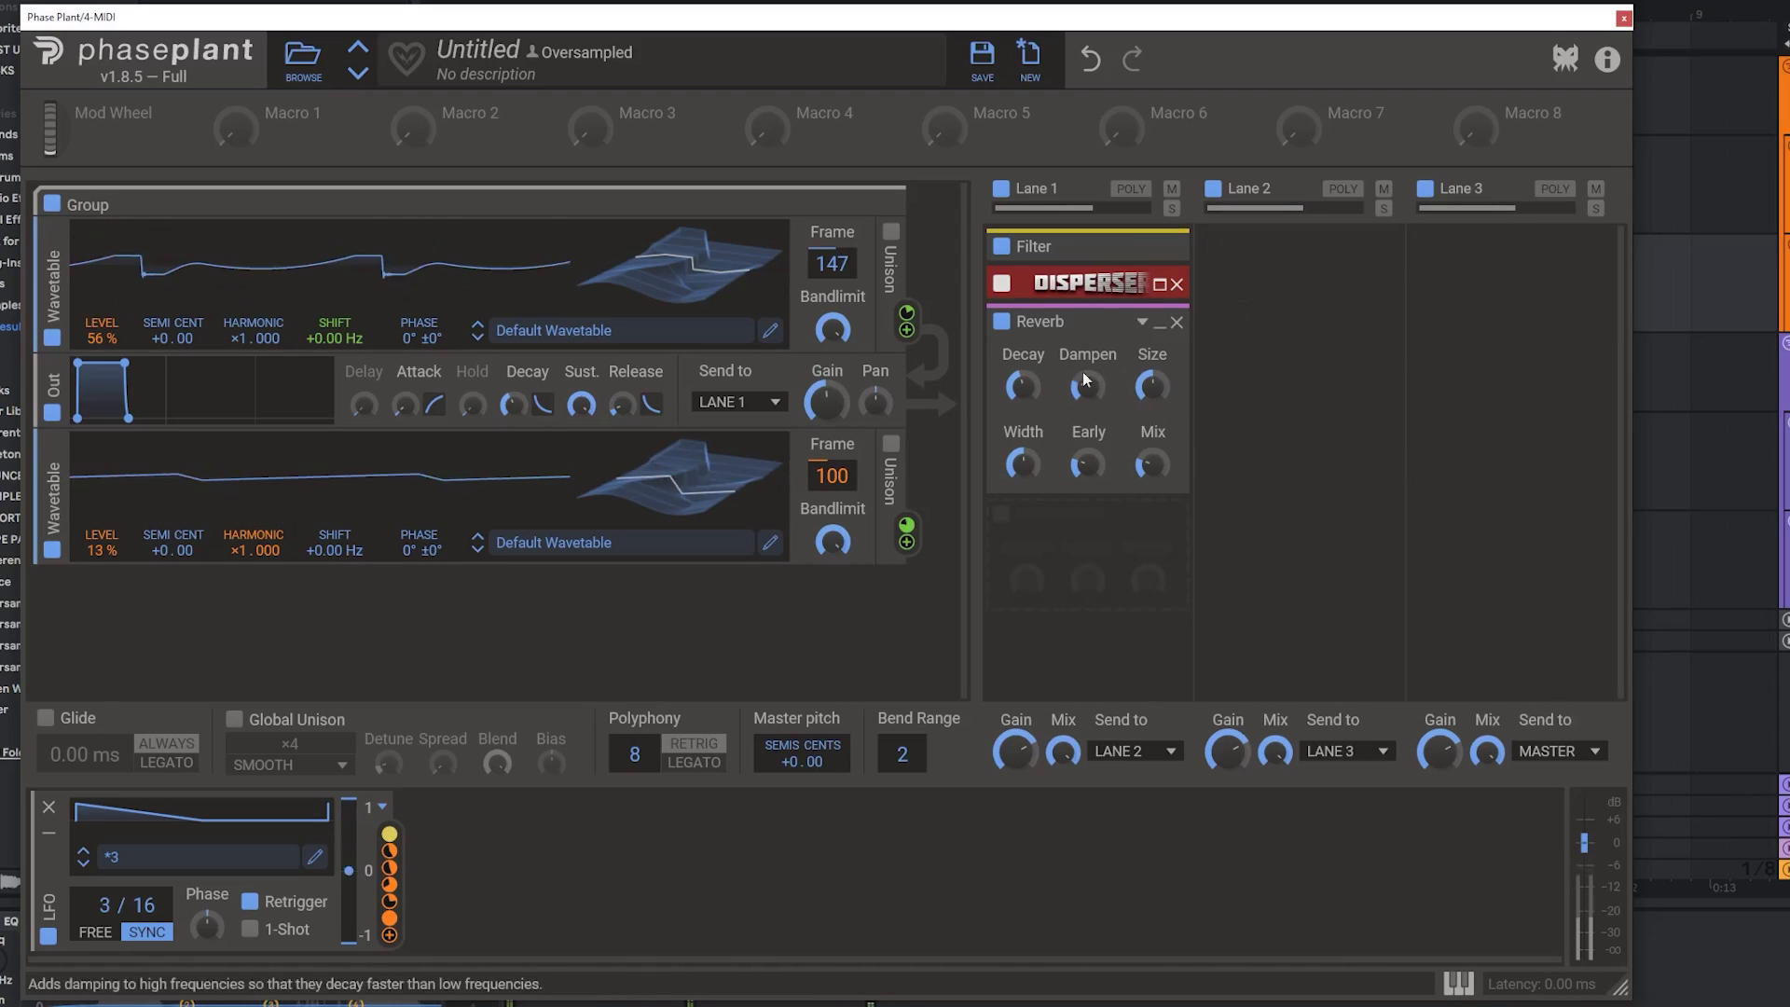
Add a Reverb to Lane 1, adjust its Early, Width, Mix and Dampen (about 44 dB/s), and place it before the Filter
drag(1087, 464, 1087, 522)
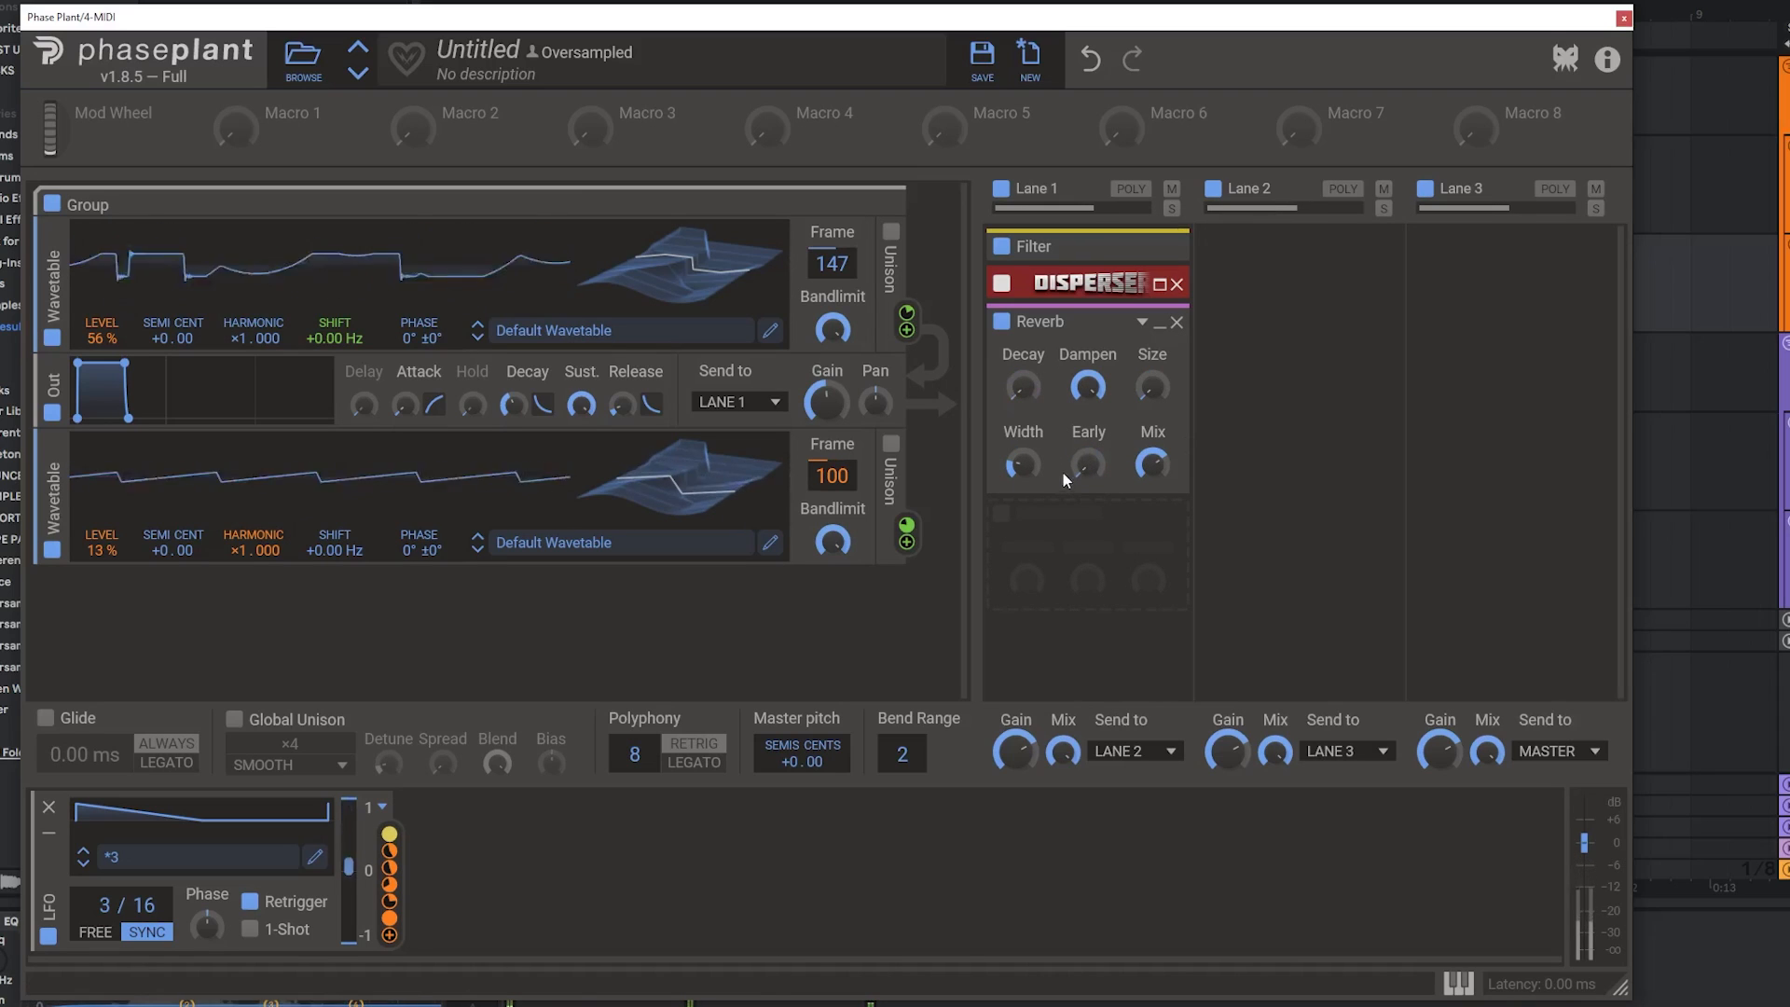
drag(1023, 466, 1023, 451)
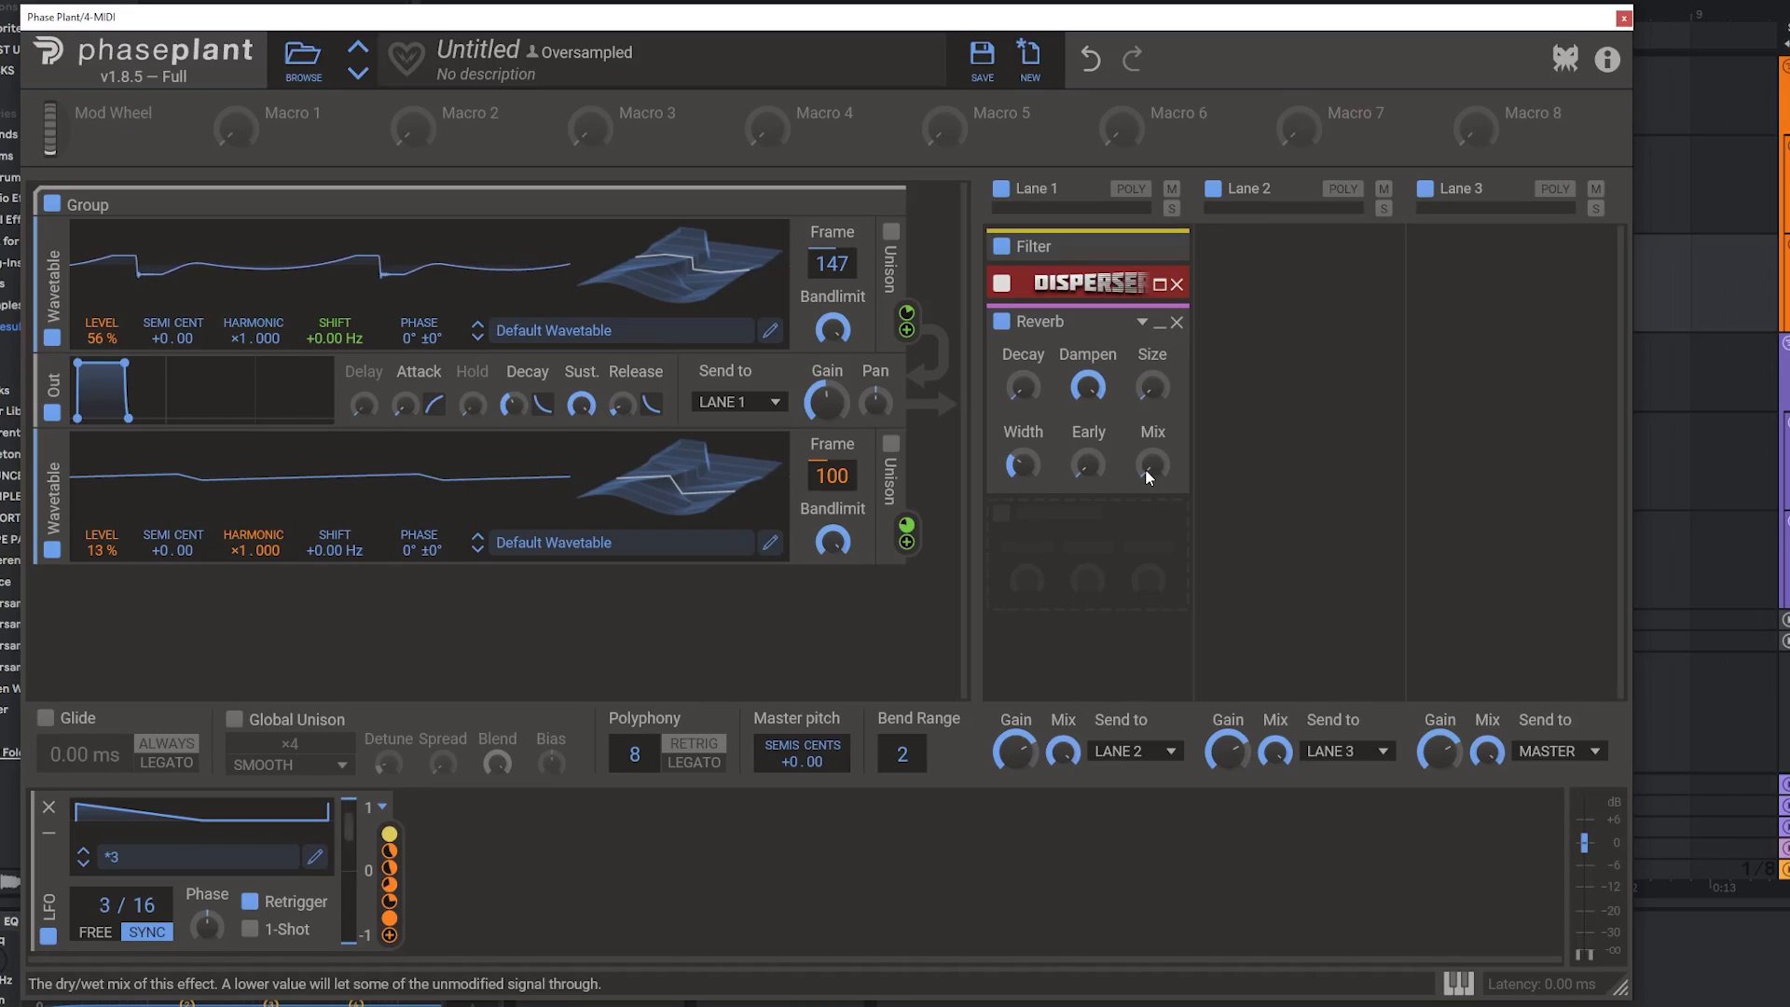
click(1144, 323)
click(1144, 323)
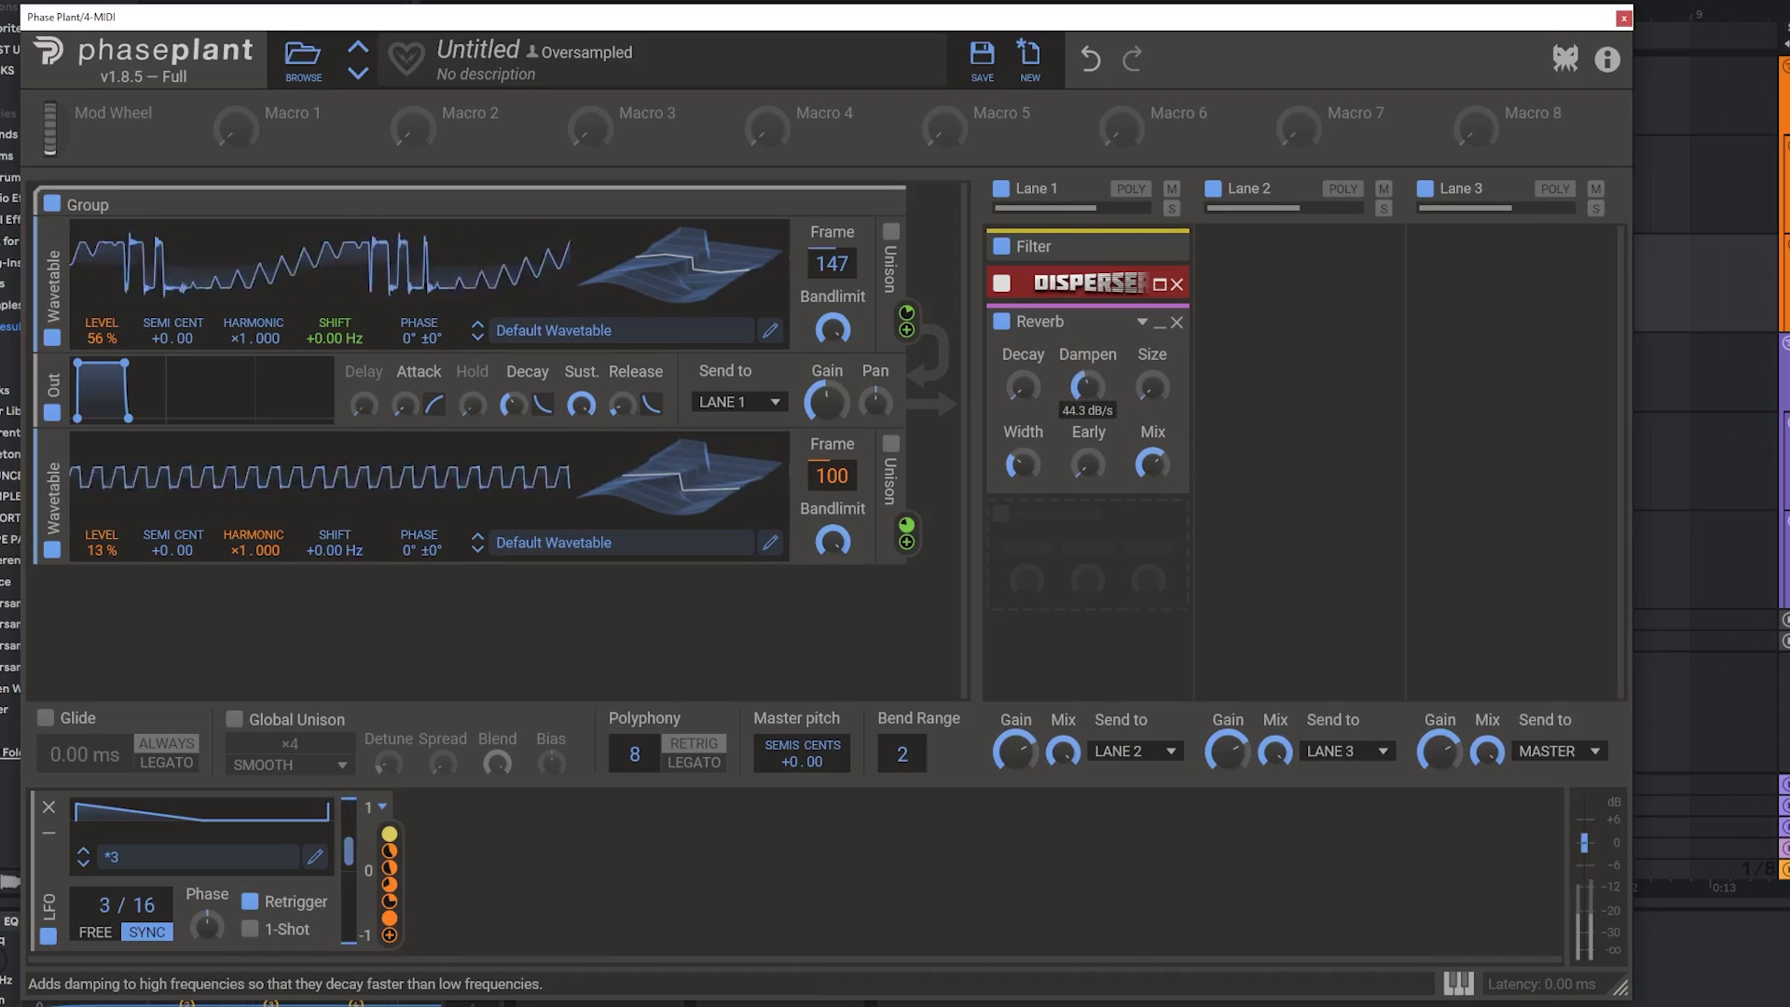
drag(1039, 321, 1088, 243)
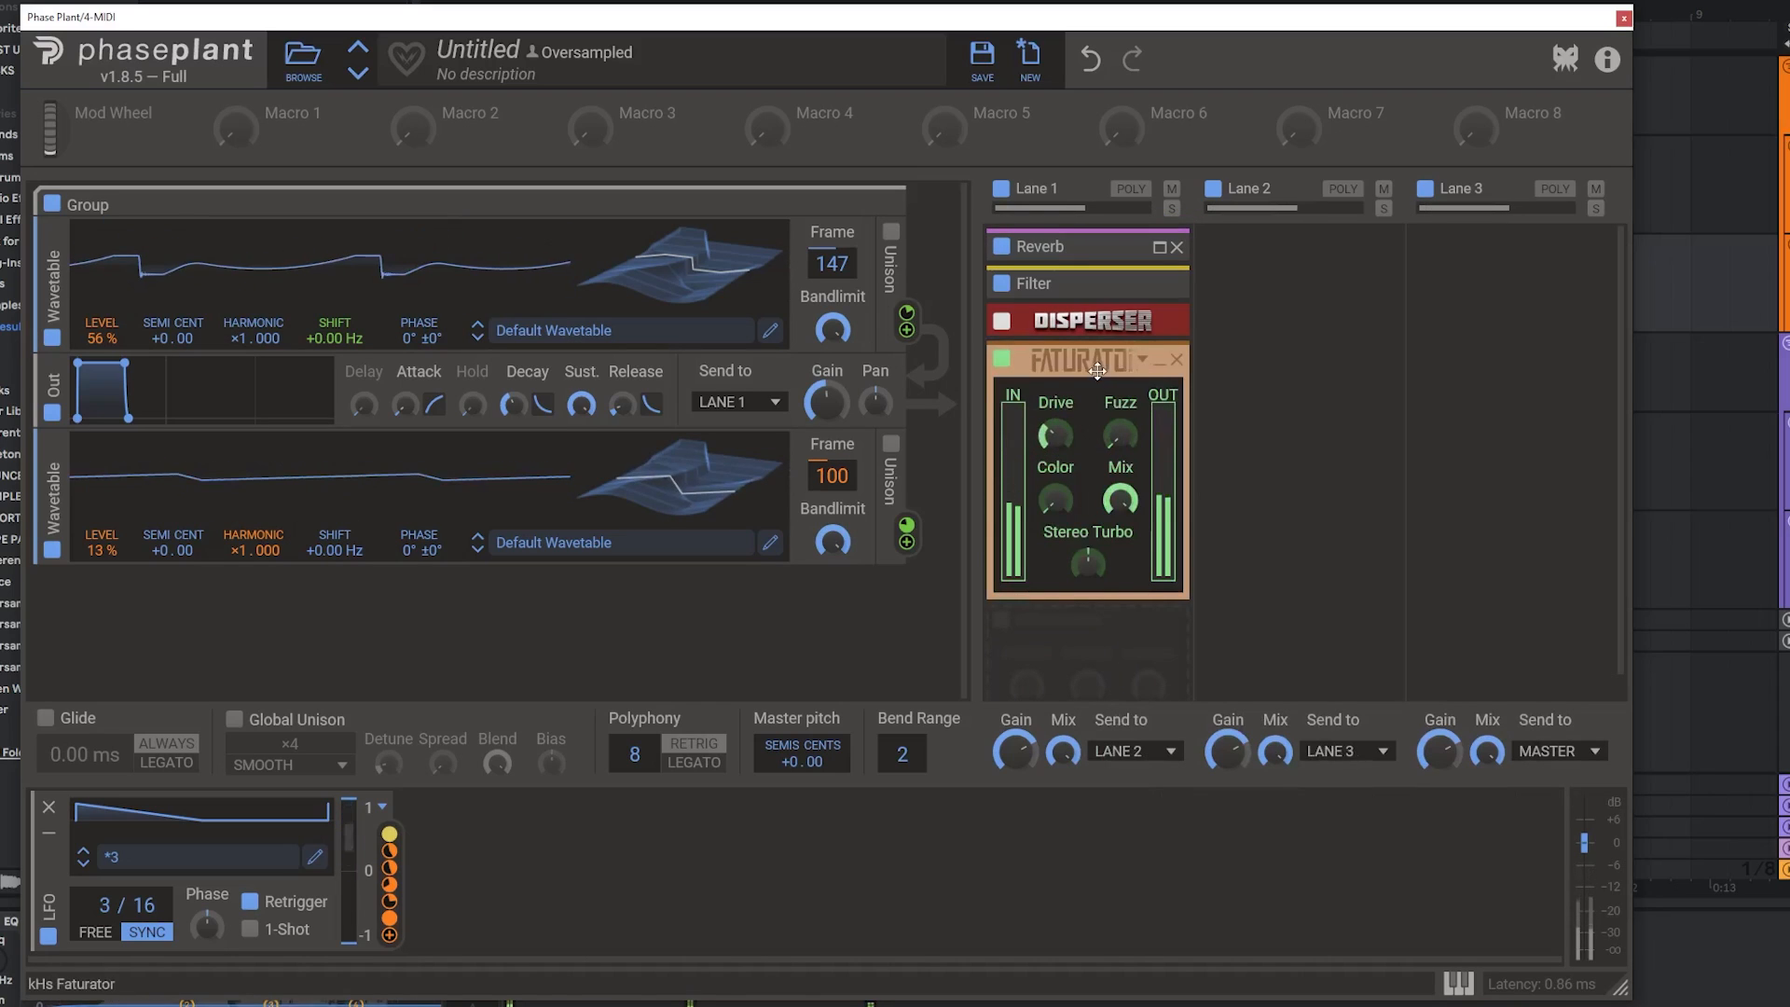
Try a Faturator with added Fuzz at the start of Lane 1, toggling it on and off to compare
drag(1097, 371, 1089, 241)
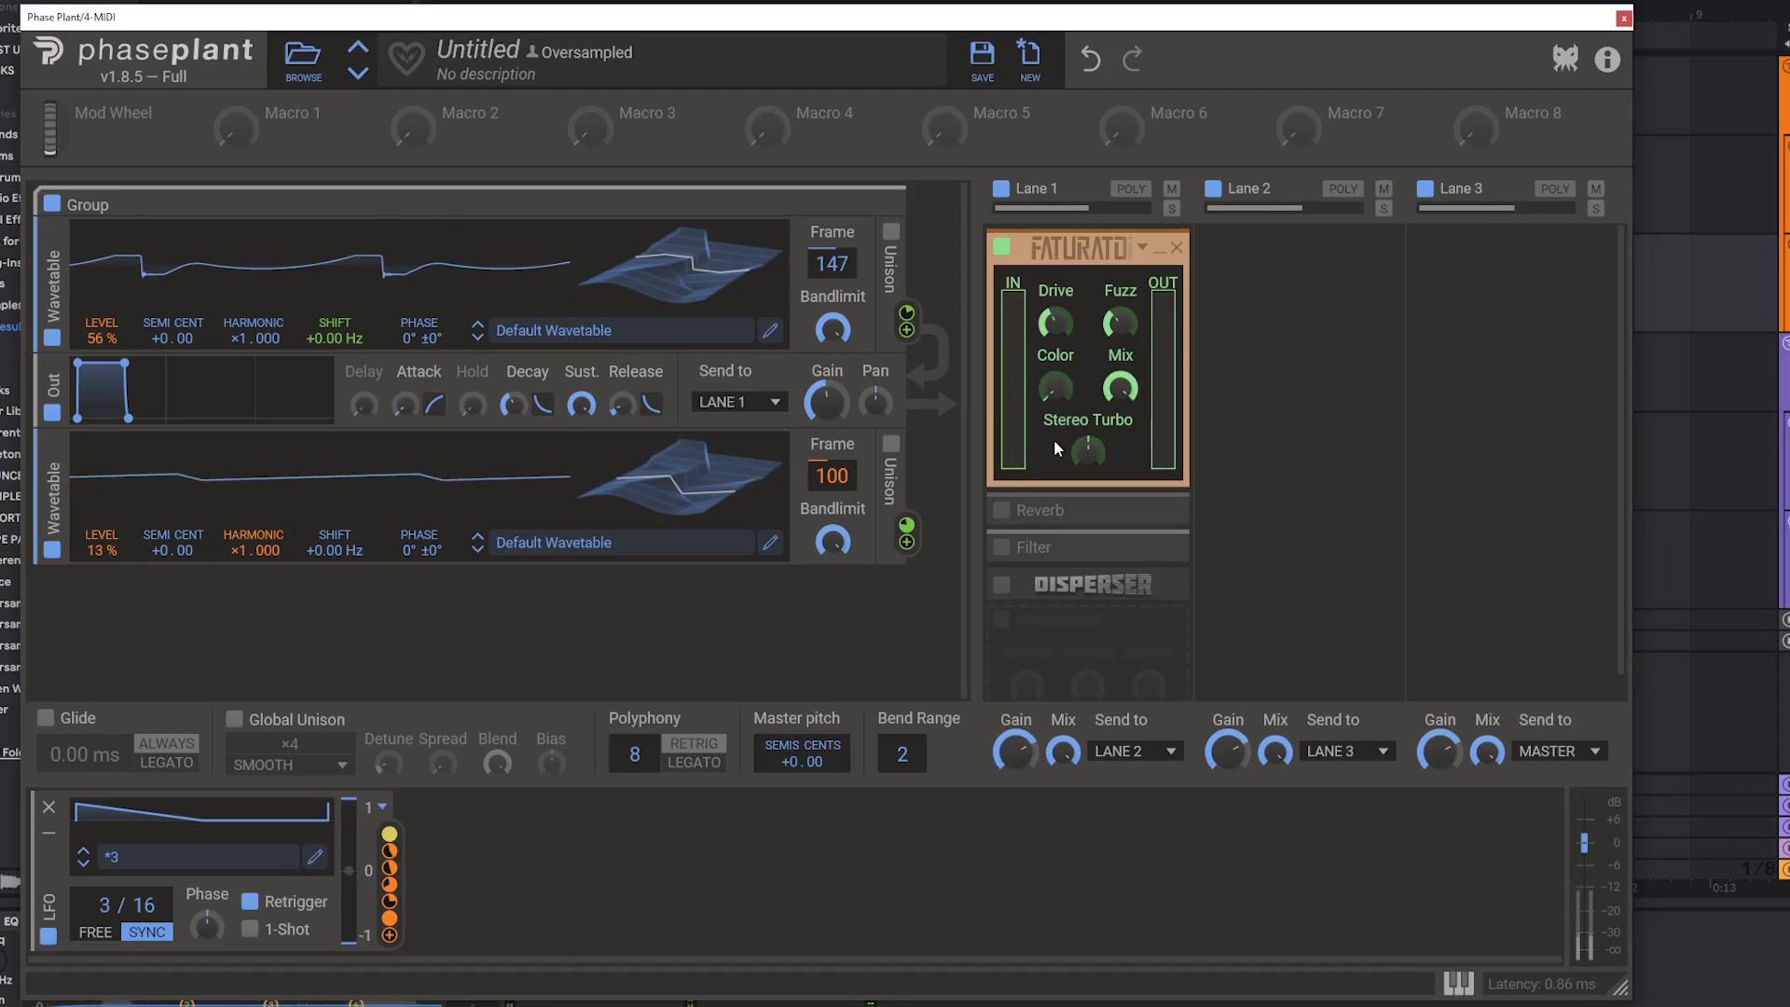
click(1000, 363)
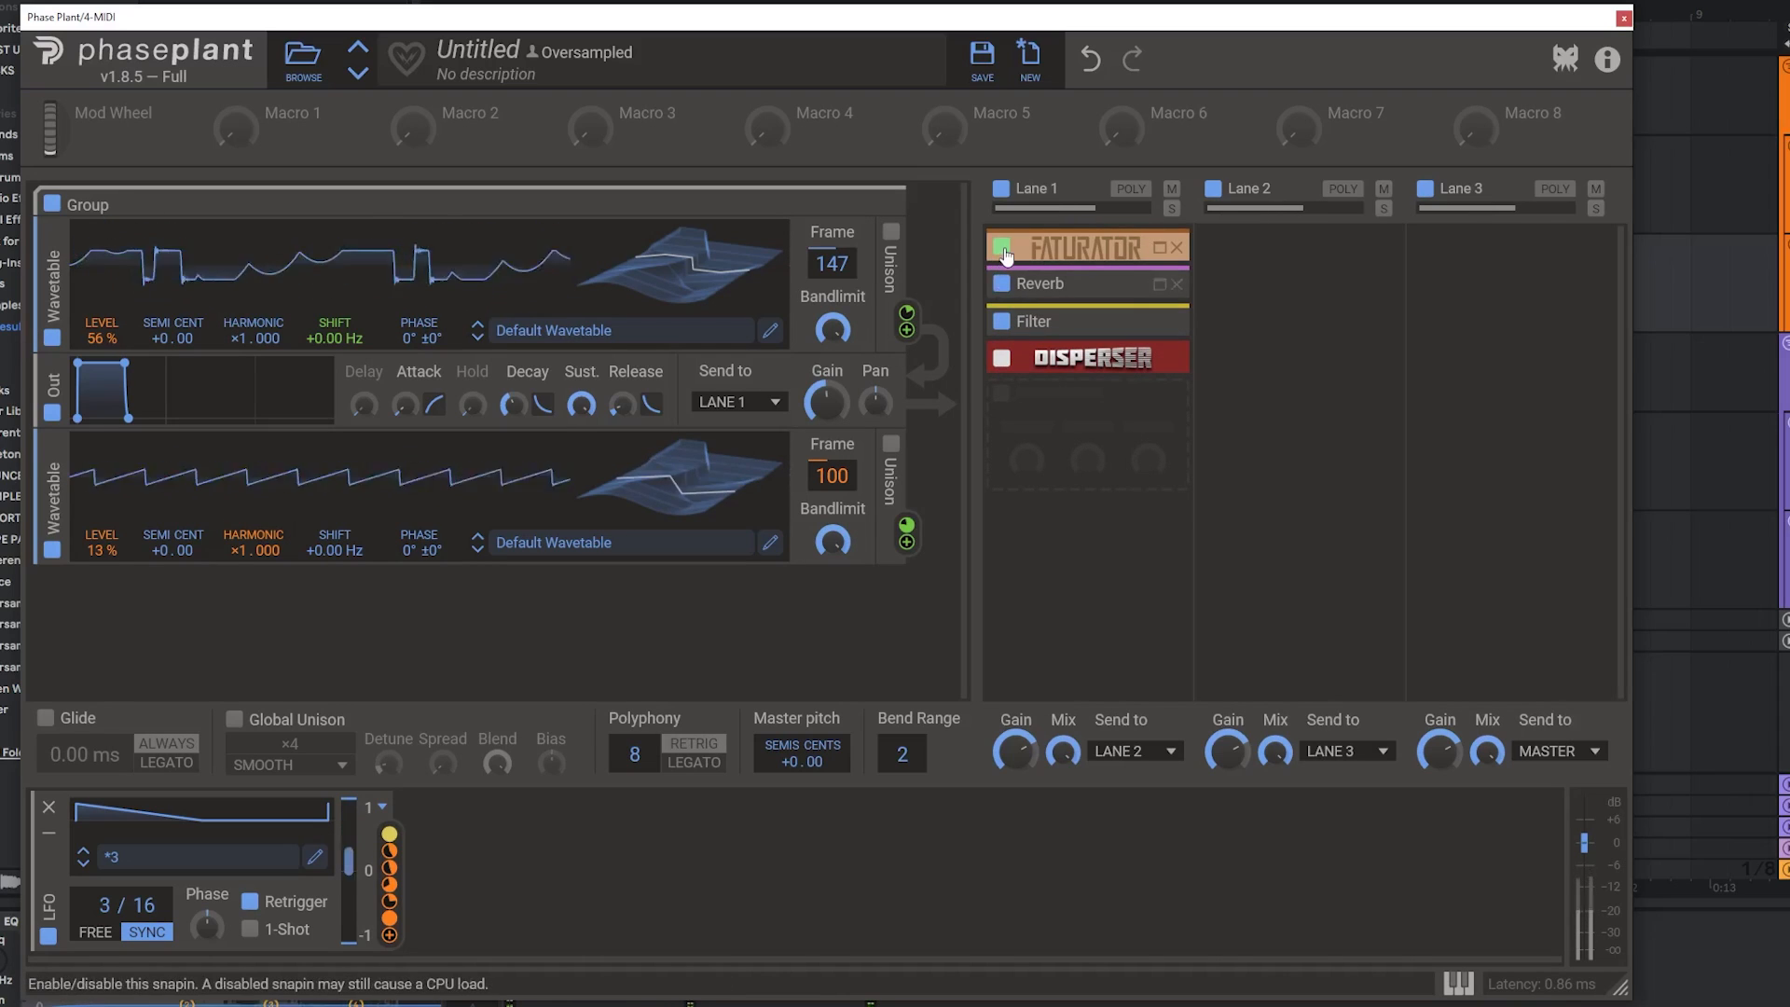
Try a Resonator tuned to D 1 after the Disperser in Lane 1, with the LFO modulating its Mix
click(1074, 389)
click(1417, 469)
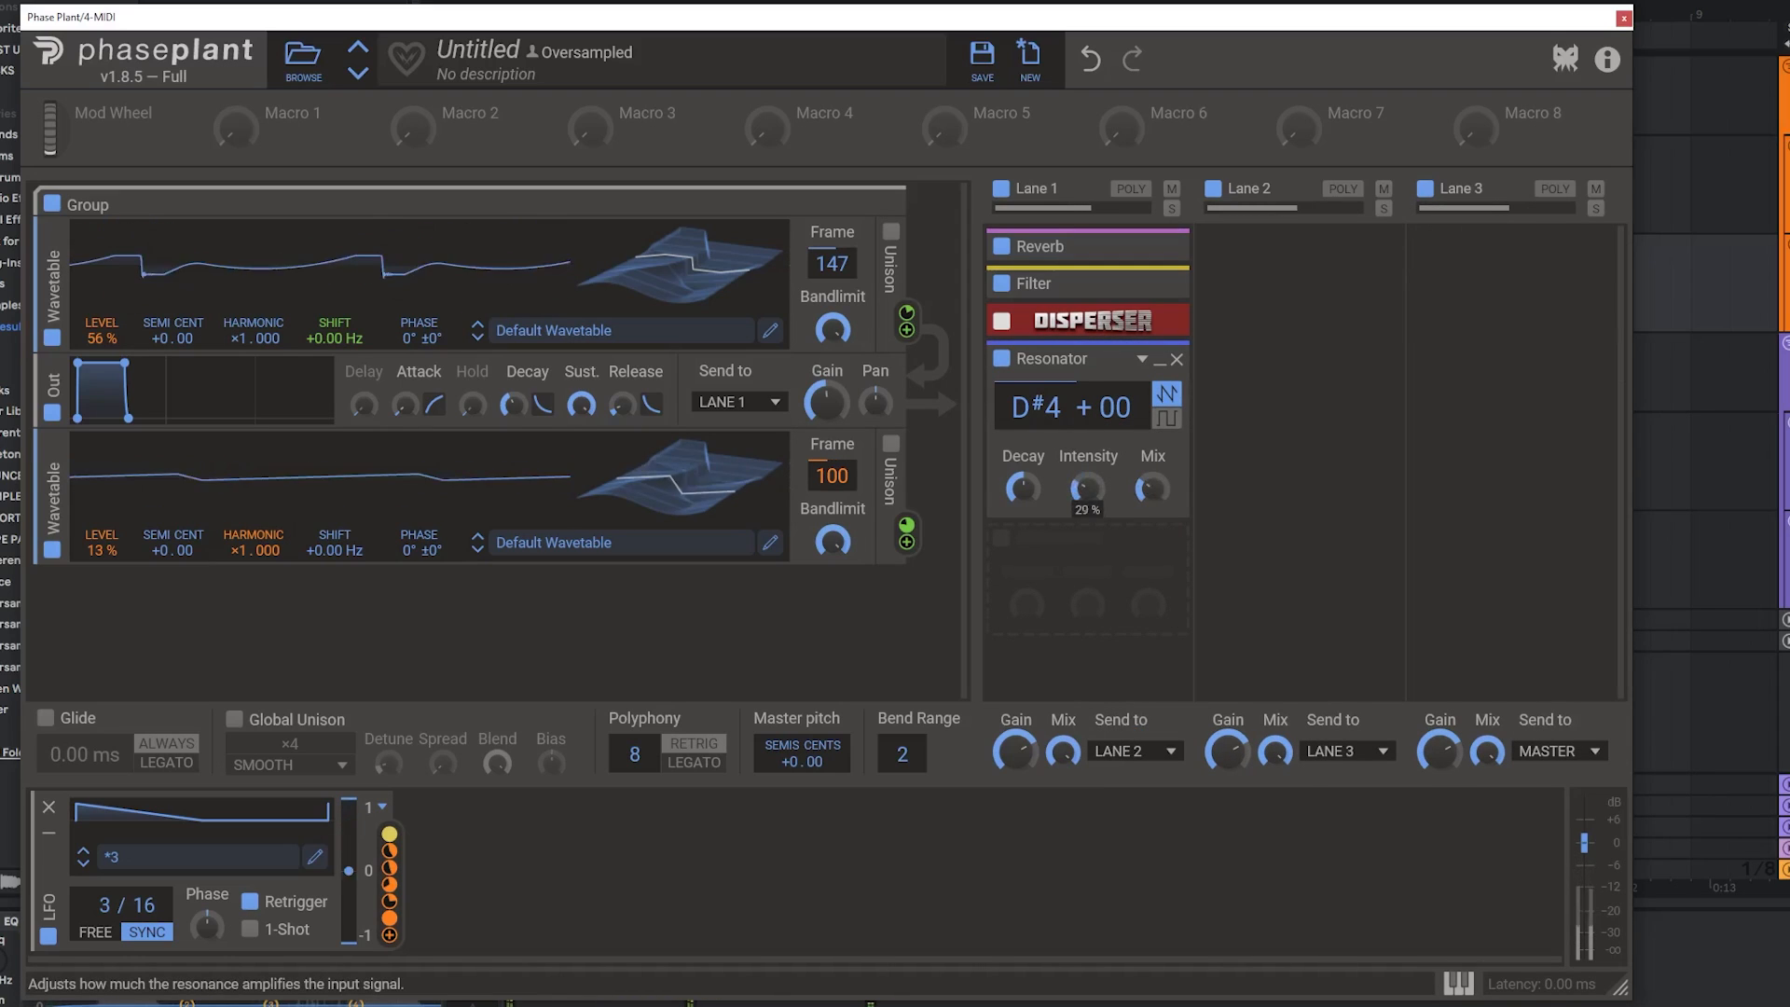
drag(389, 876, 1035, 523)
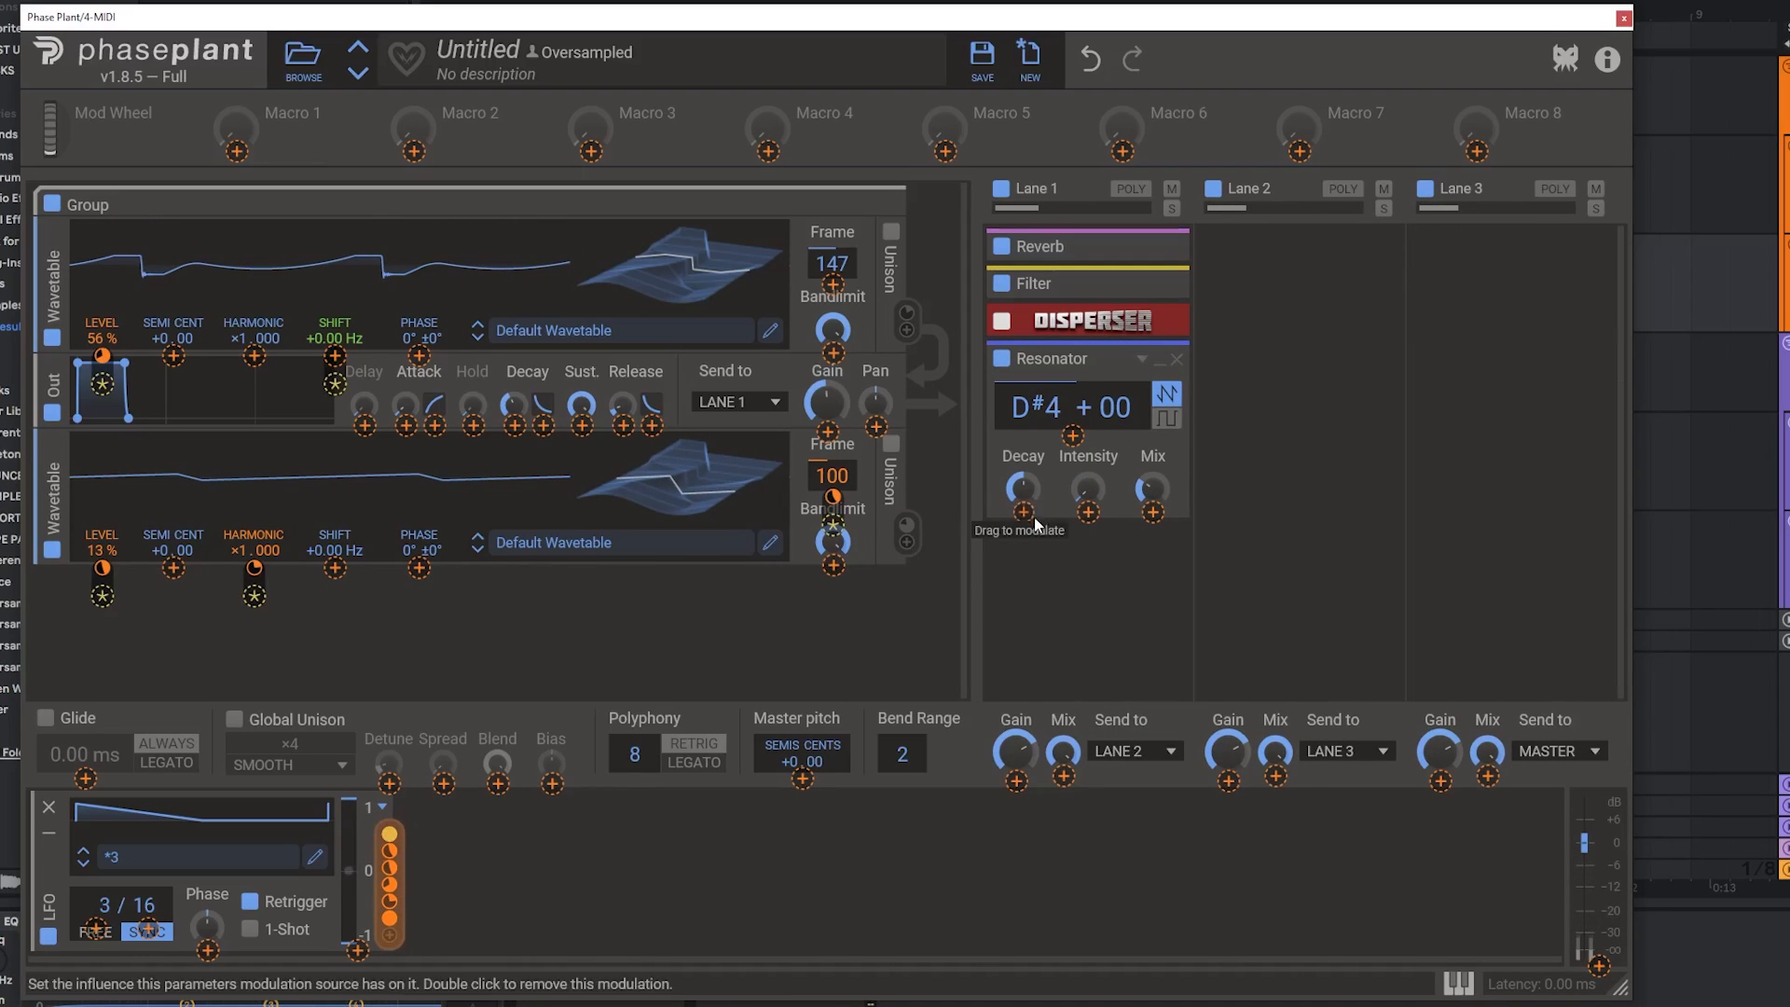
drag(1155, 498, 1154, 508)
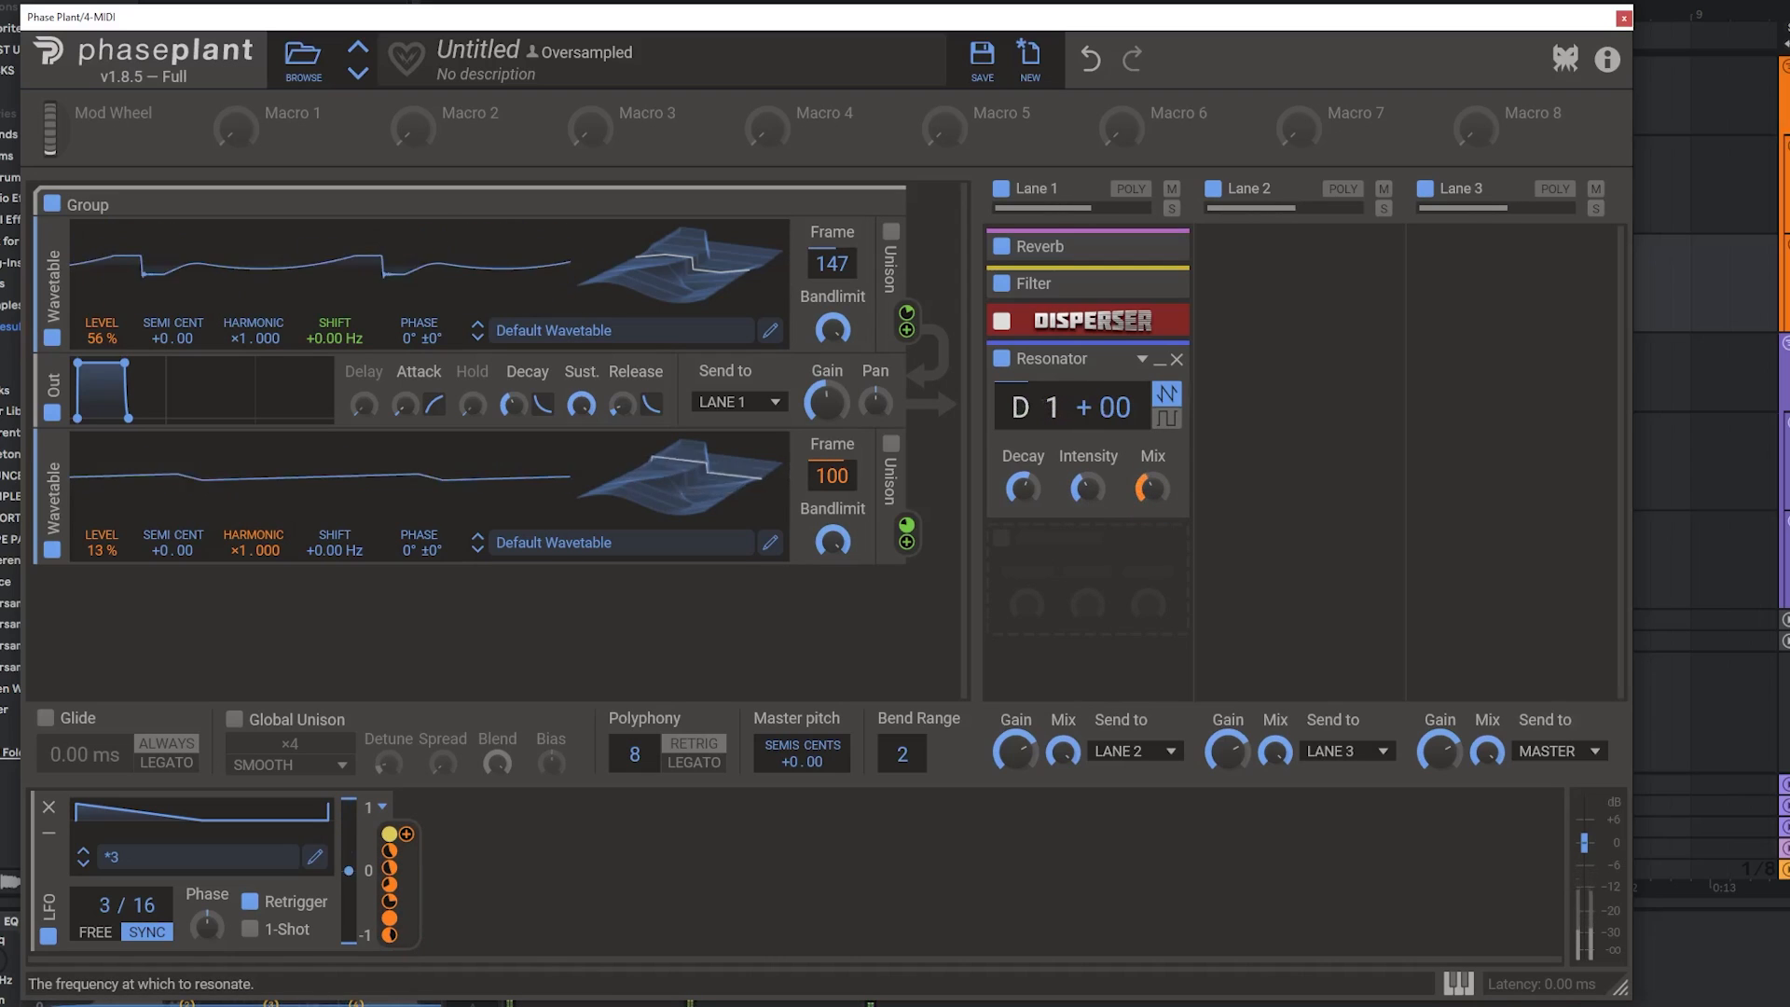
click(1160, 362)
Add a Comb Filter to Lane 1 at 38.0 Hz with Mix at 36% modulated by the LFO, bypassing the Resonator
click(1094, 444)
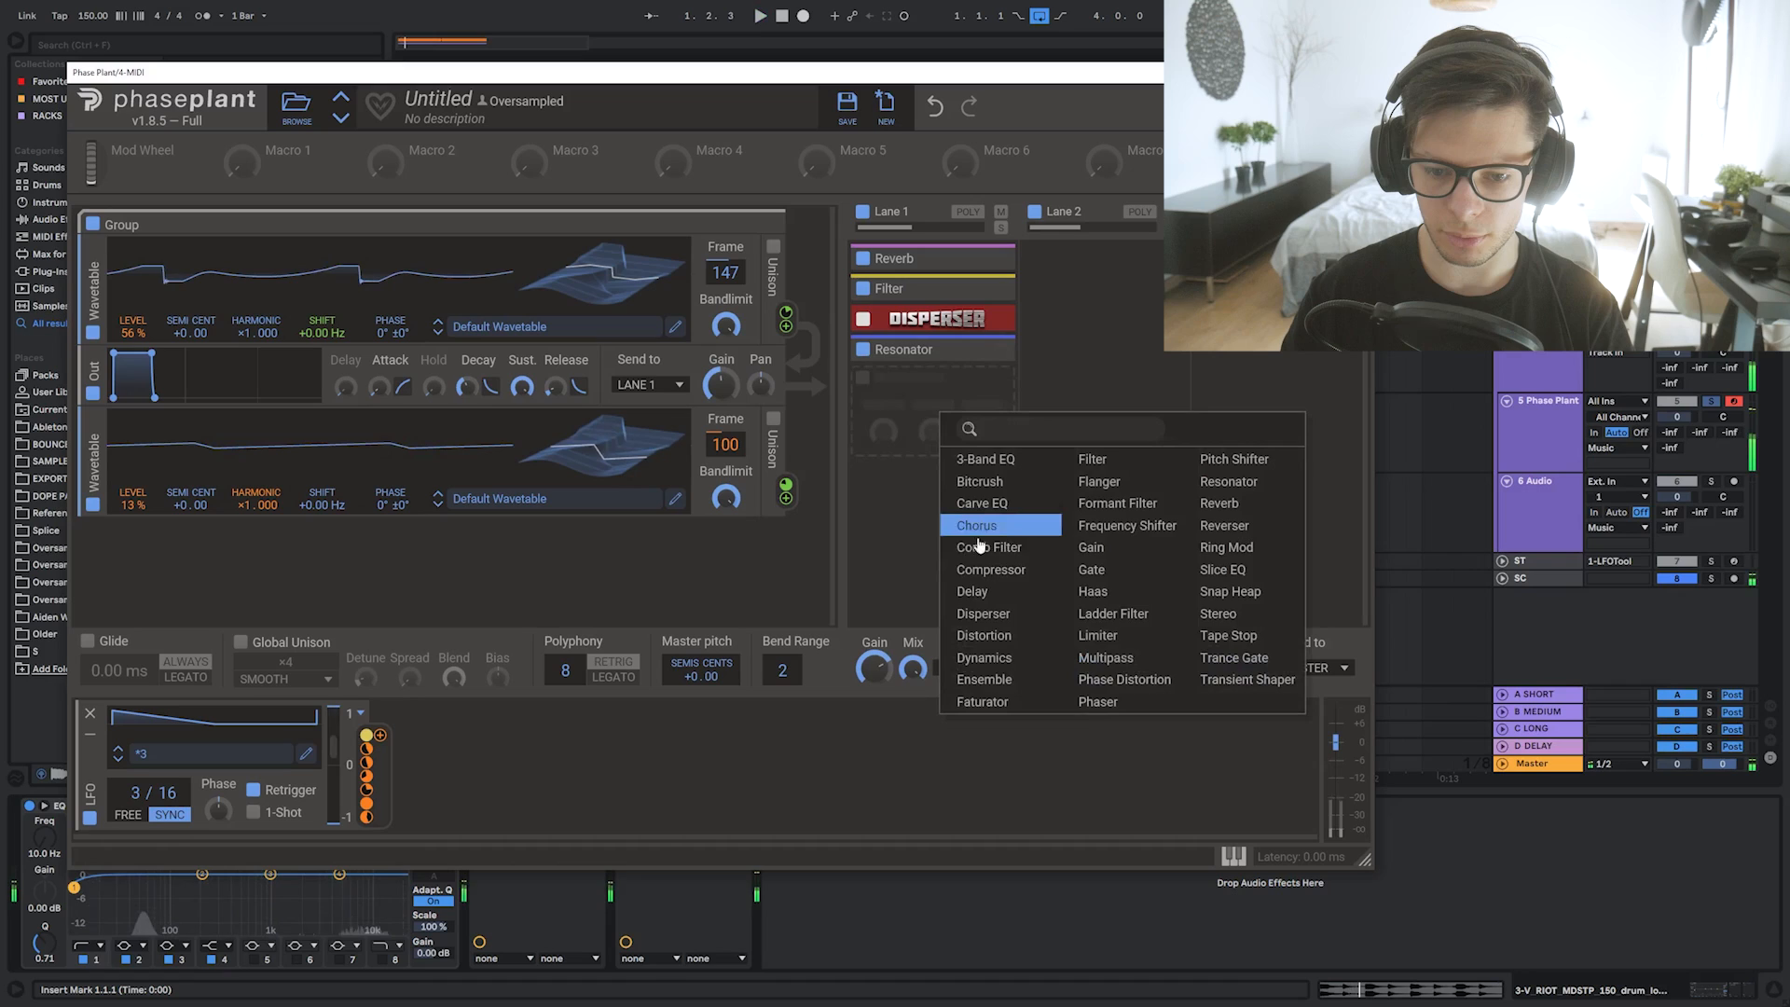
click(978, 548)
click(862, 351)
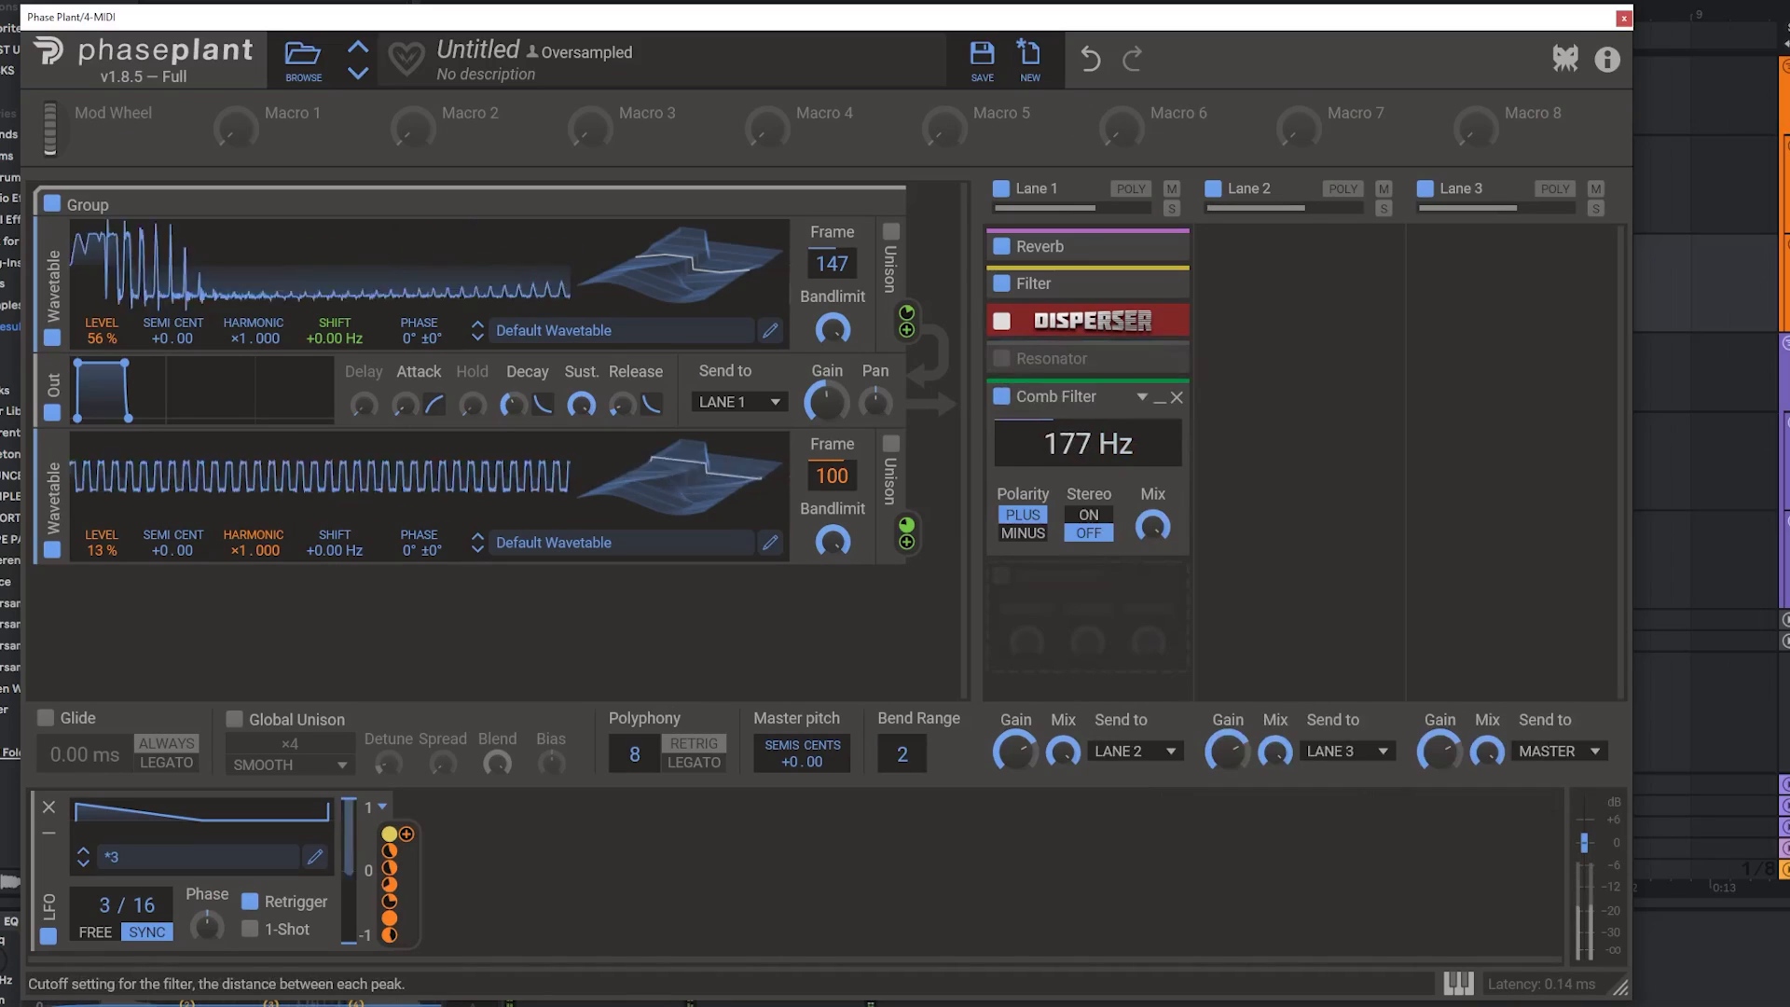
drag(1088, 444, 1087, 509)
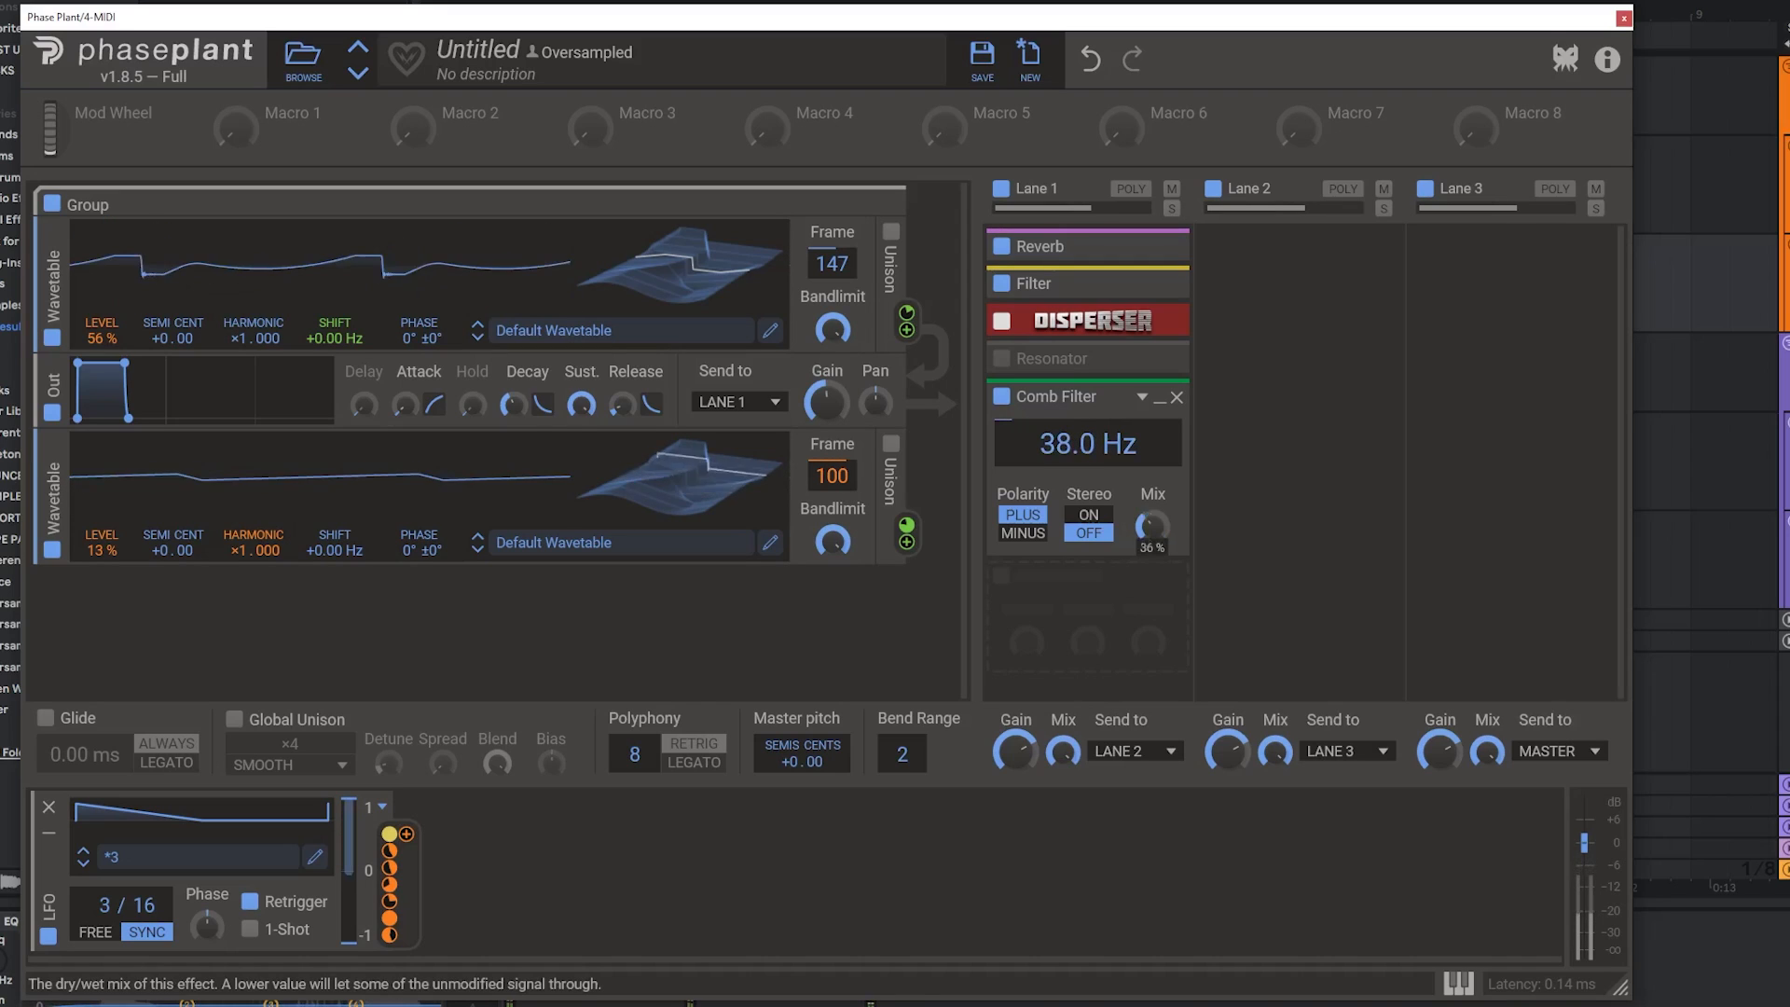
drag(390, 867, 1153, 526)
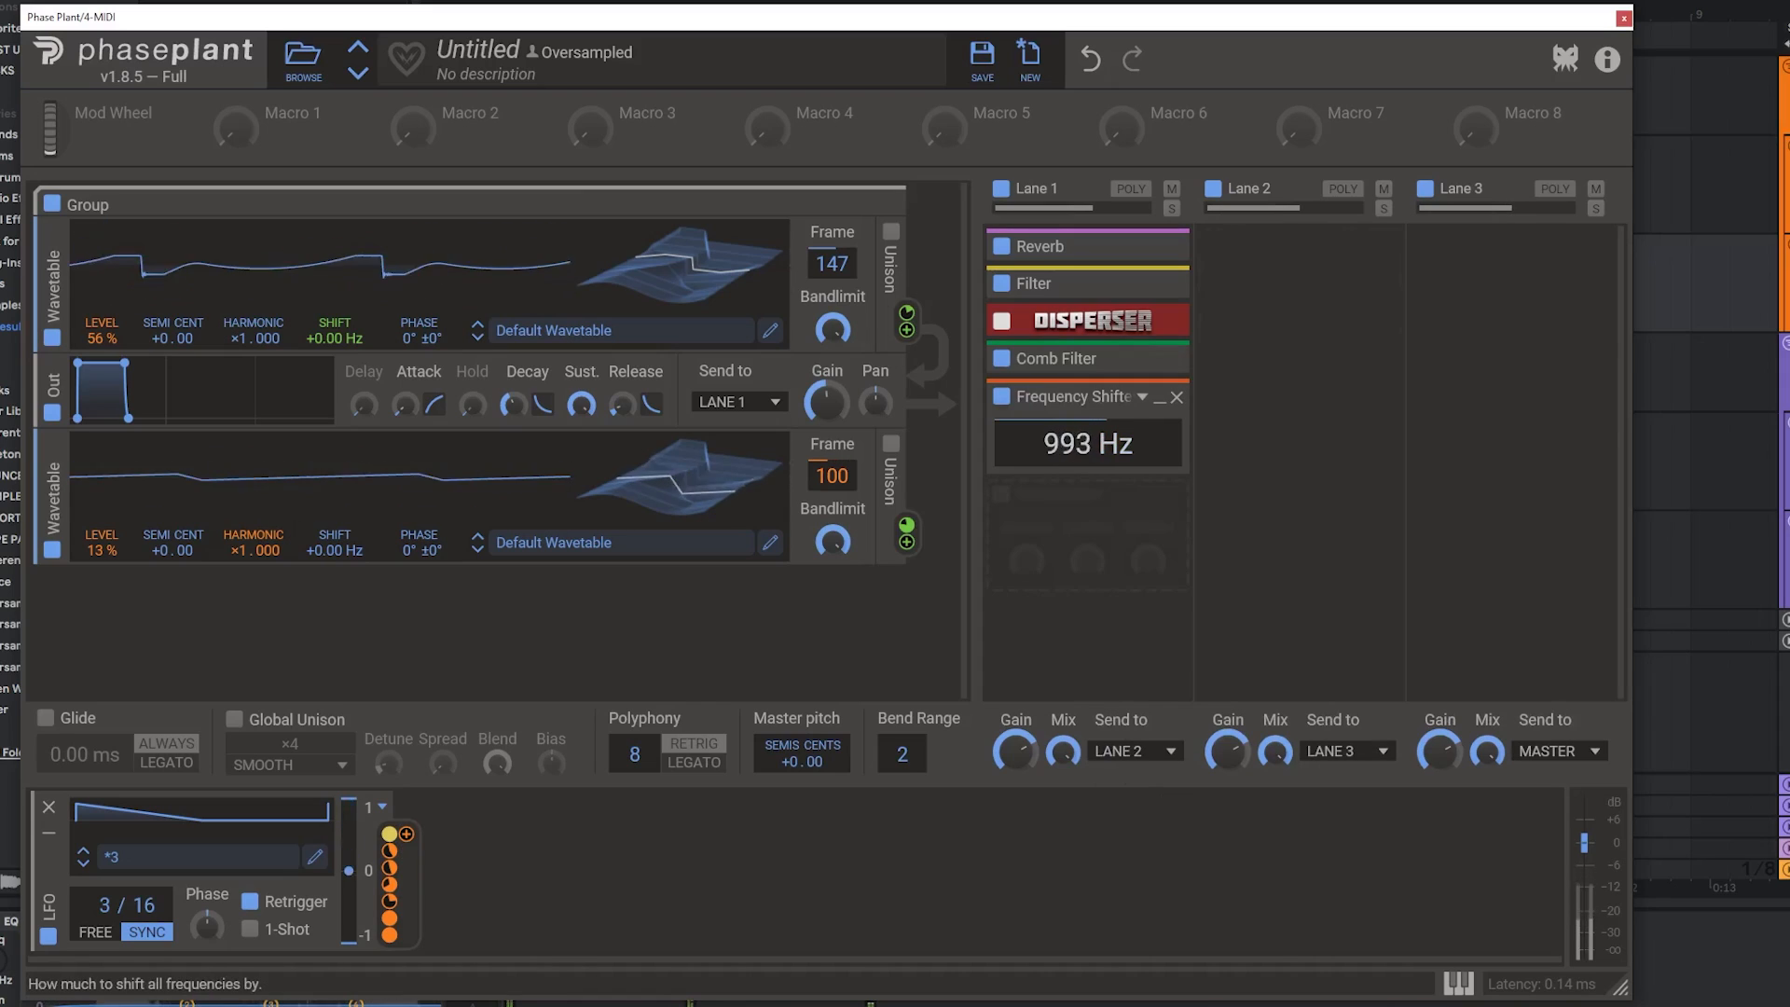
Try a Frequency Shifter in Lane 1, move it to Lane 2 and vary its shift around −365 Hz
drag(1088, 443, 1088, 466)
drag(1051, 396, 1305, 256)
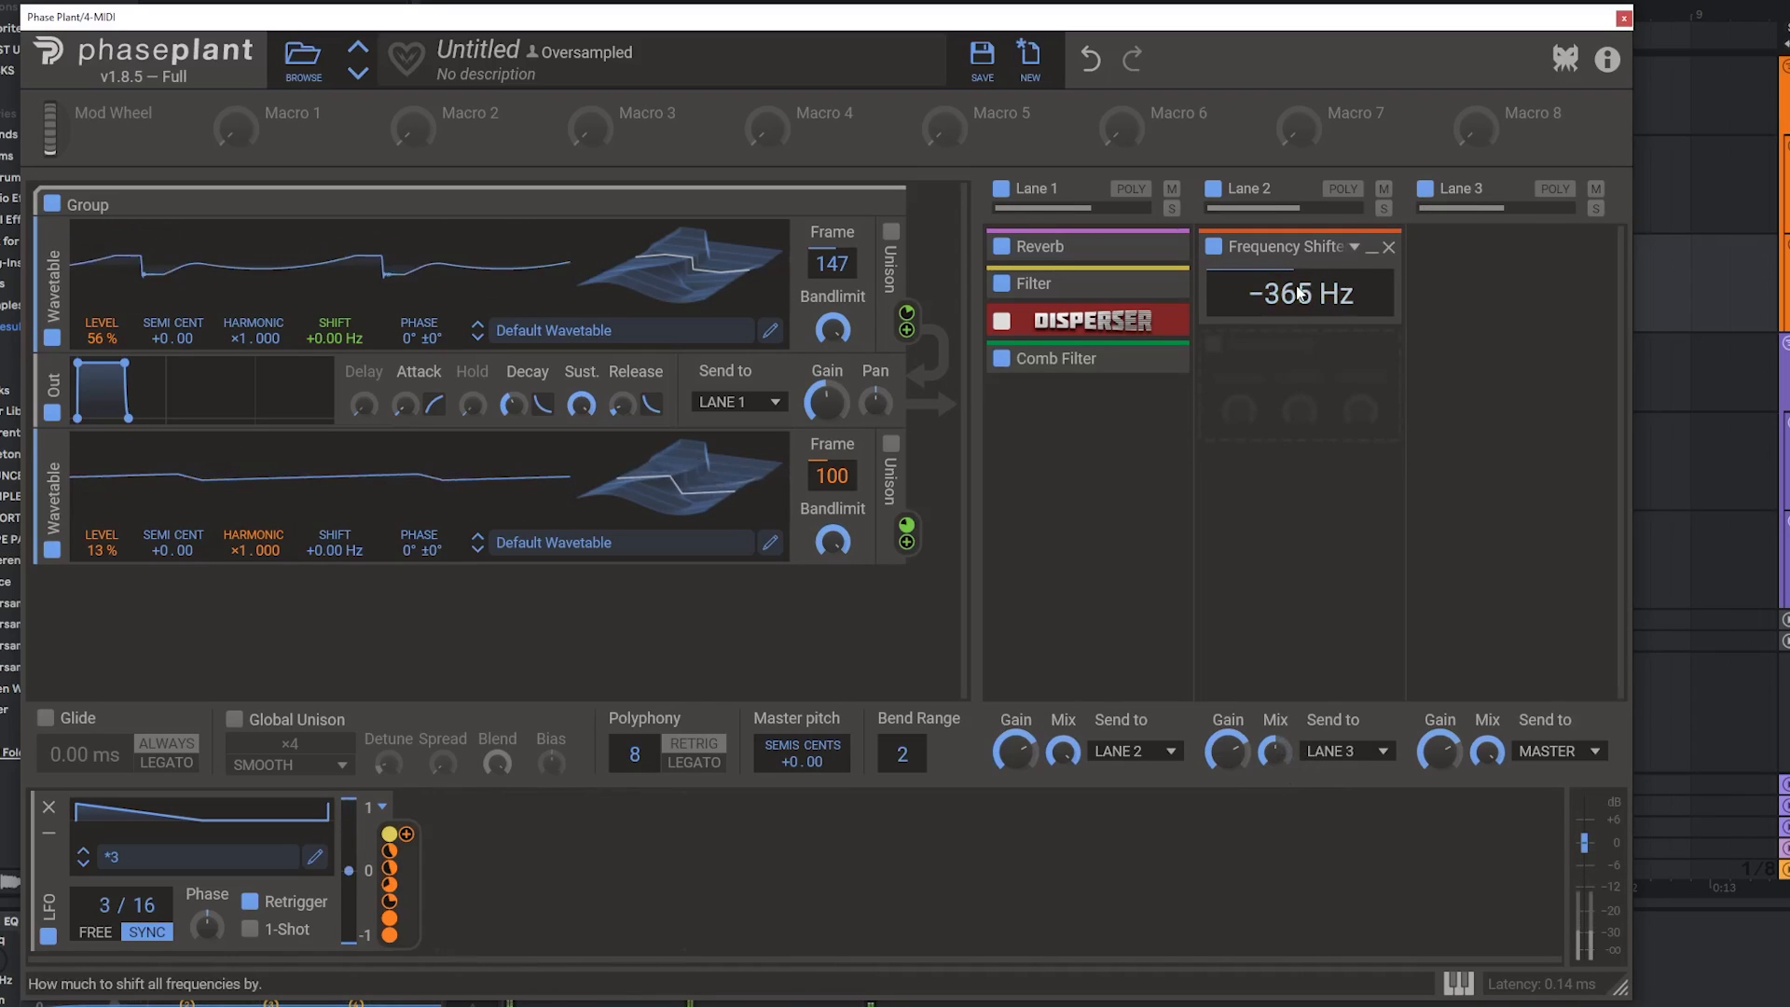
drag(1300, 292, 1300, 270)
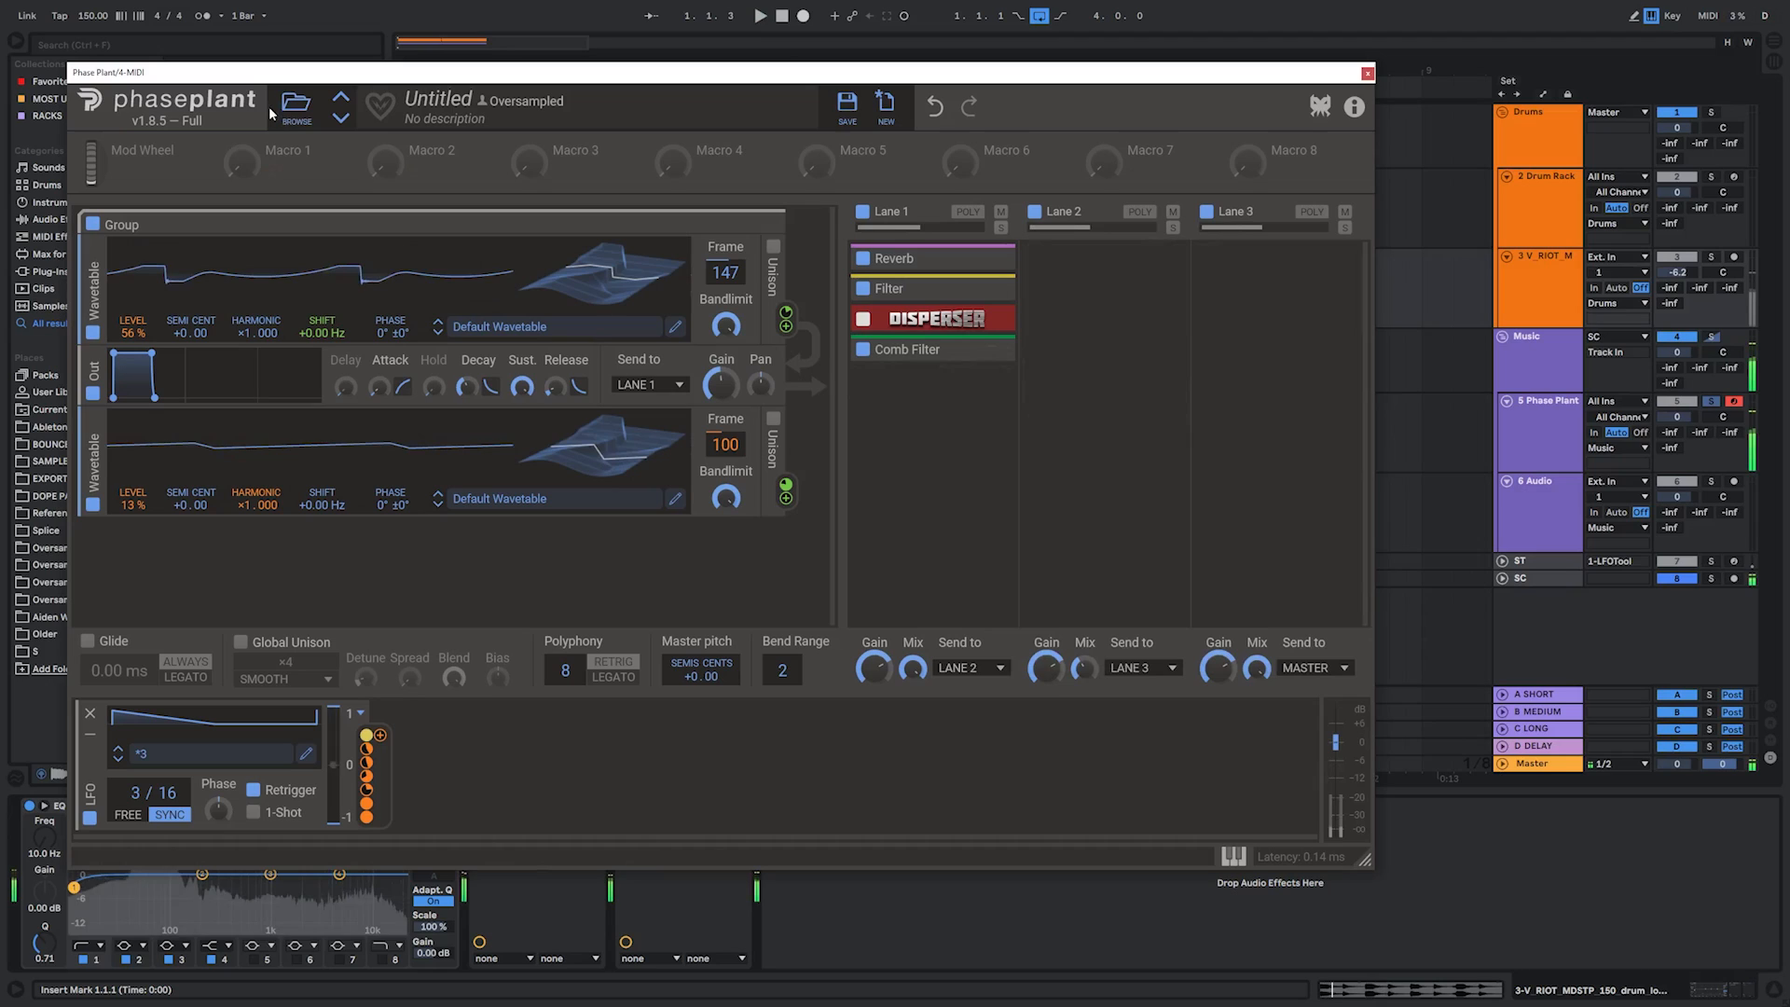
Save the patch as a user preset named GFAFAGAGFSDGARD
click(980, 62)
text(GFAFAGAGFSDGARD)
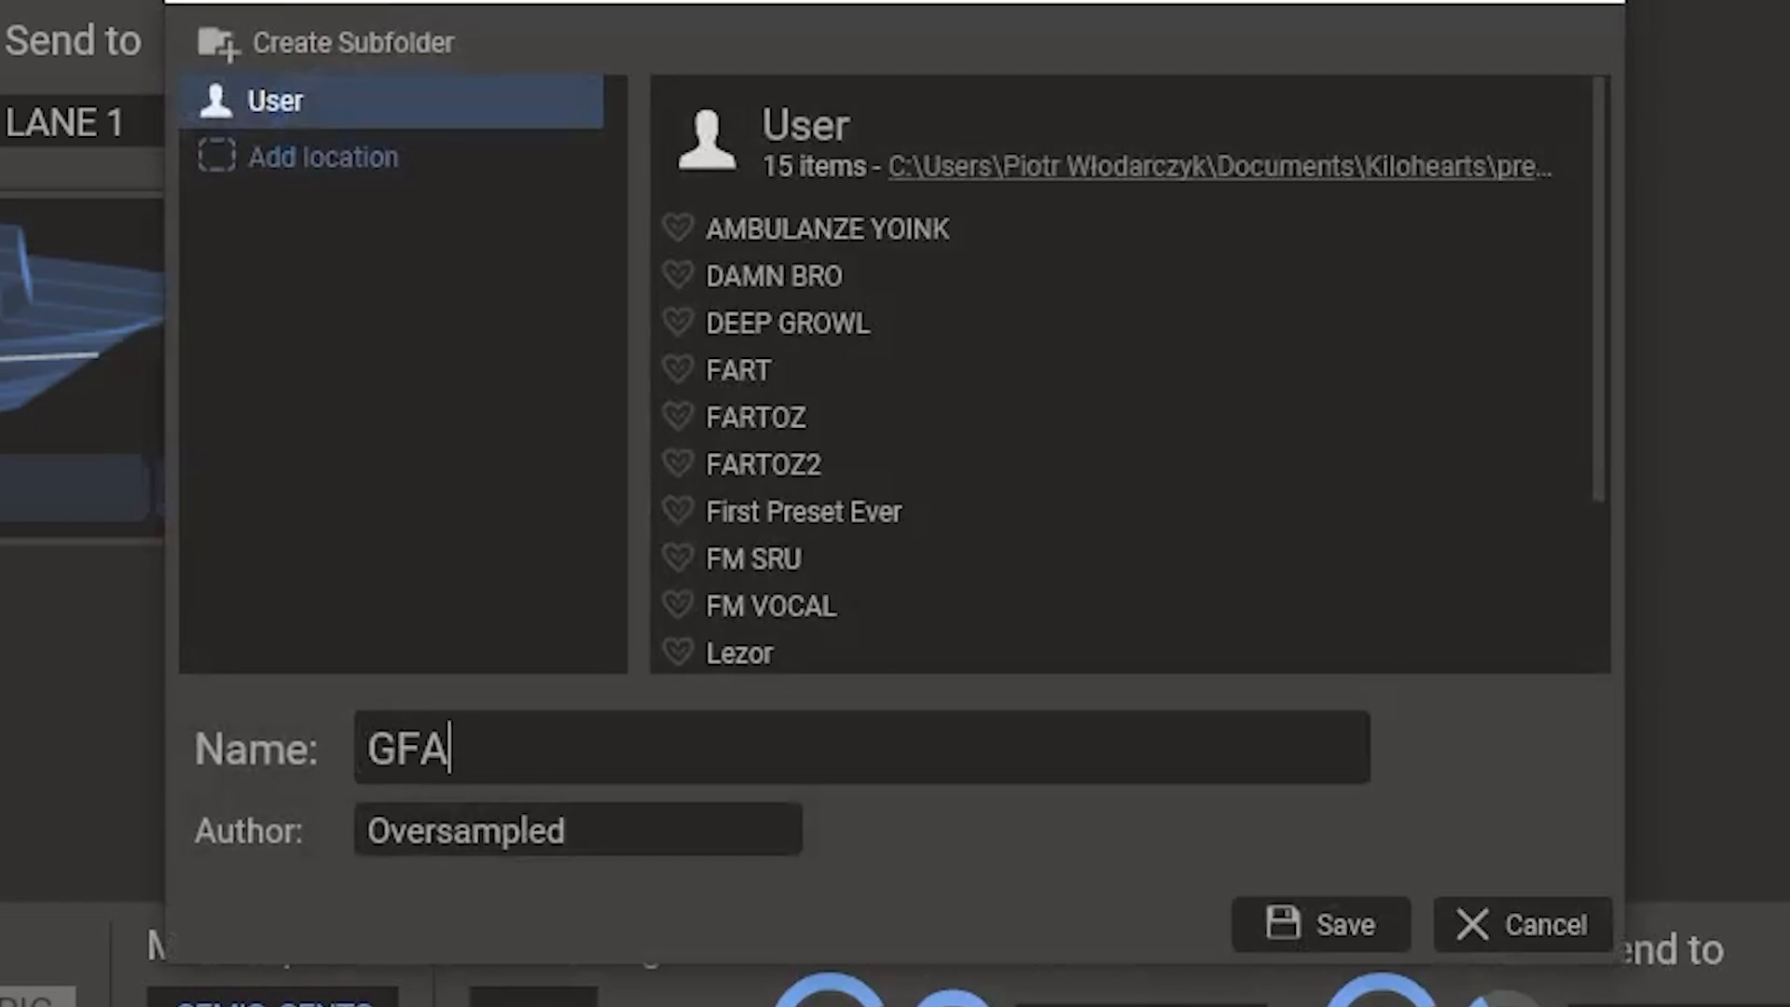
key(Return)
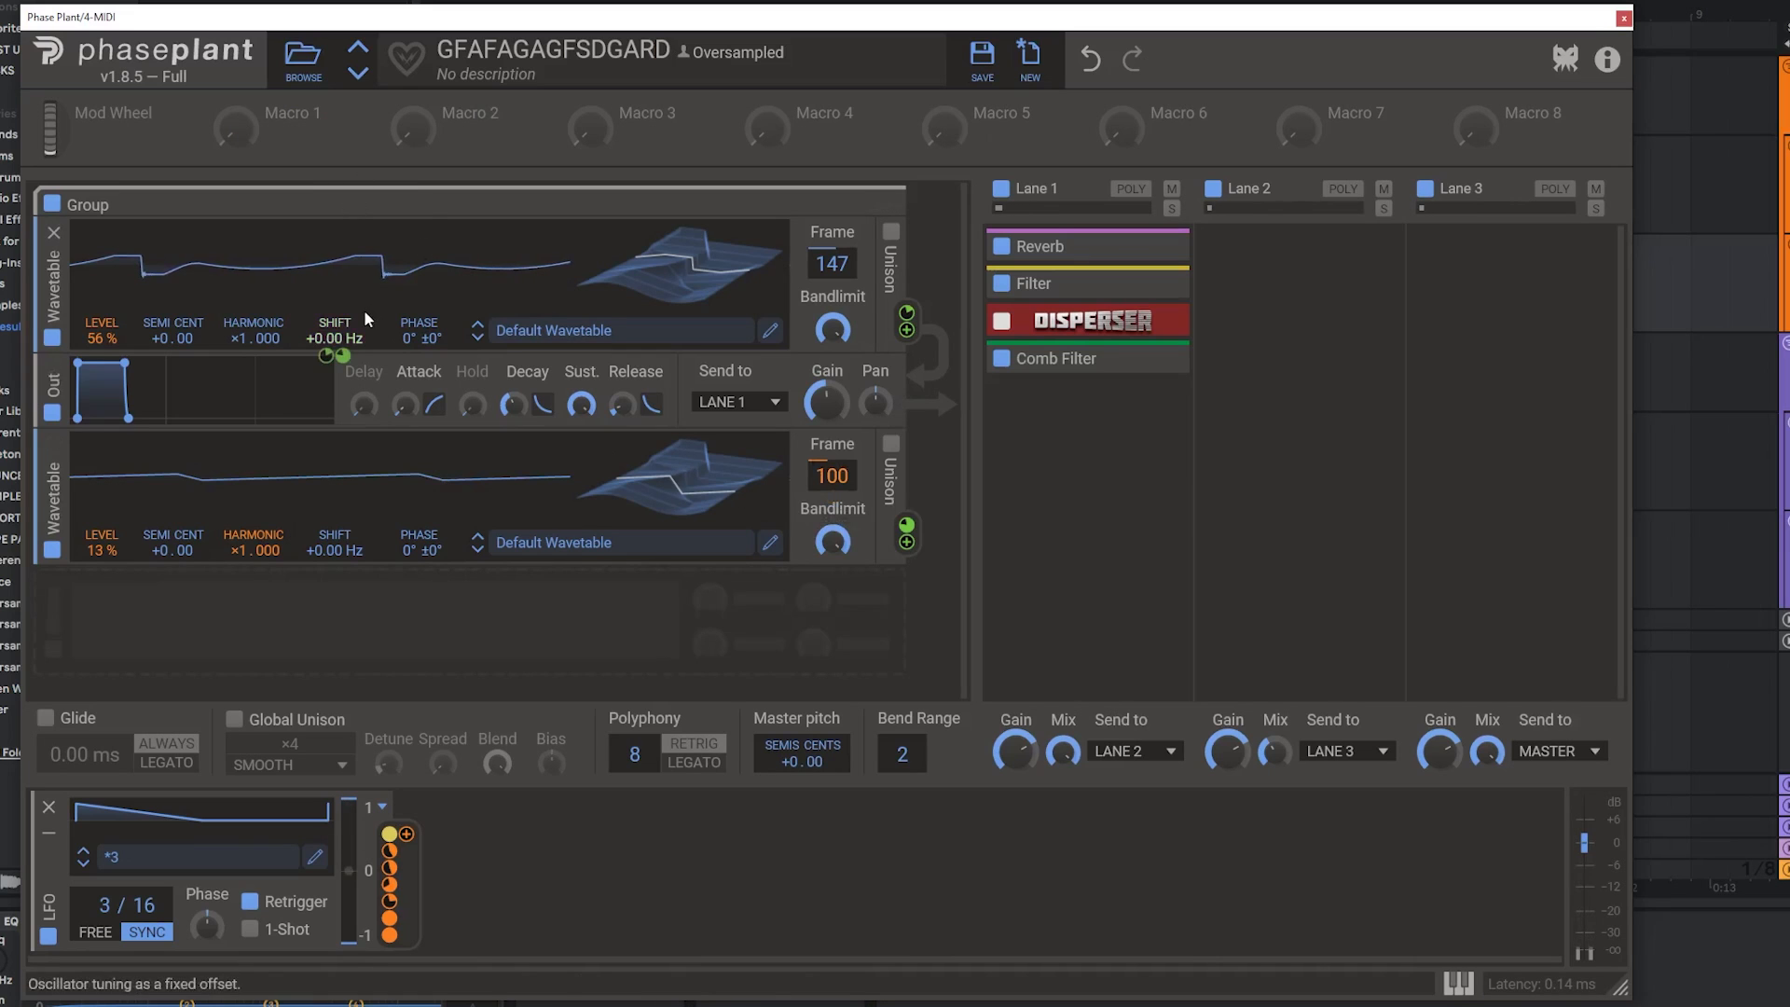
Set the second wavetable's Shift to −1.07 kHz and the synced LFO rate to 16/16
drag(238, 340, 238, 238)
double_click(238, 340)
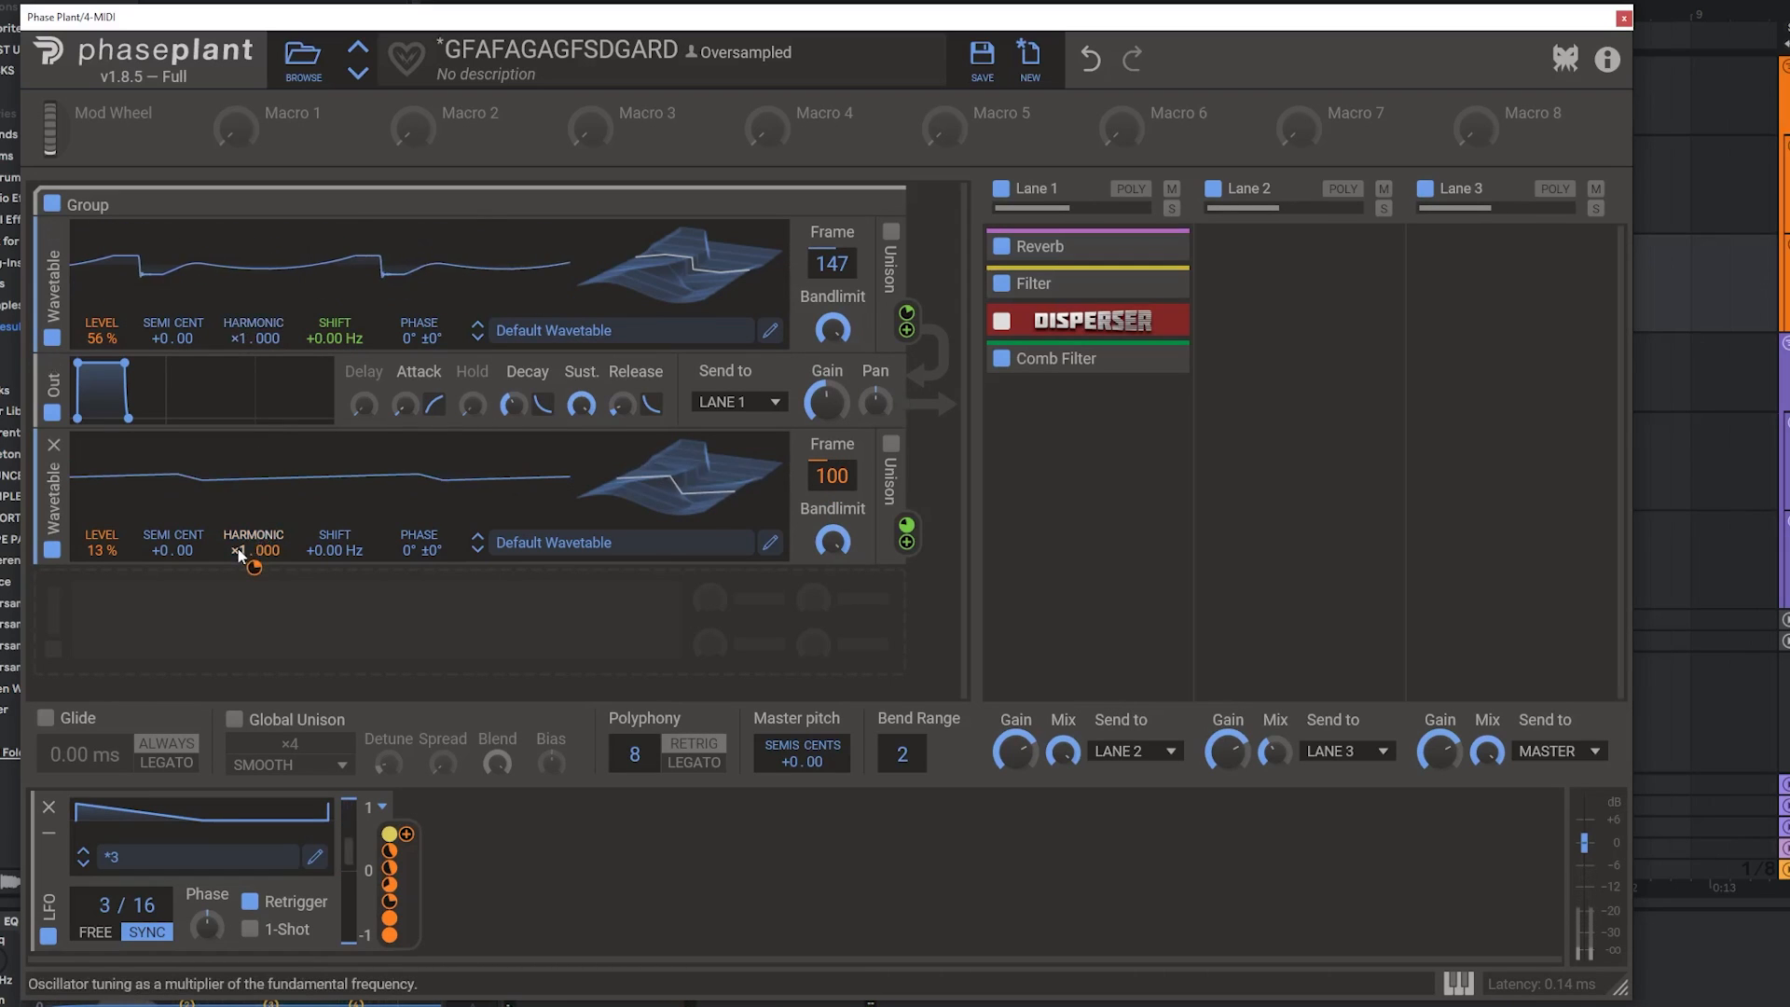
mouse_move(337, 550)
mouse_down()
mouse_move(337, 513)
mouse_move(337, 611)
mouse_move(338, 583)
mouse_up()
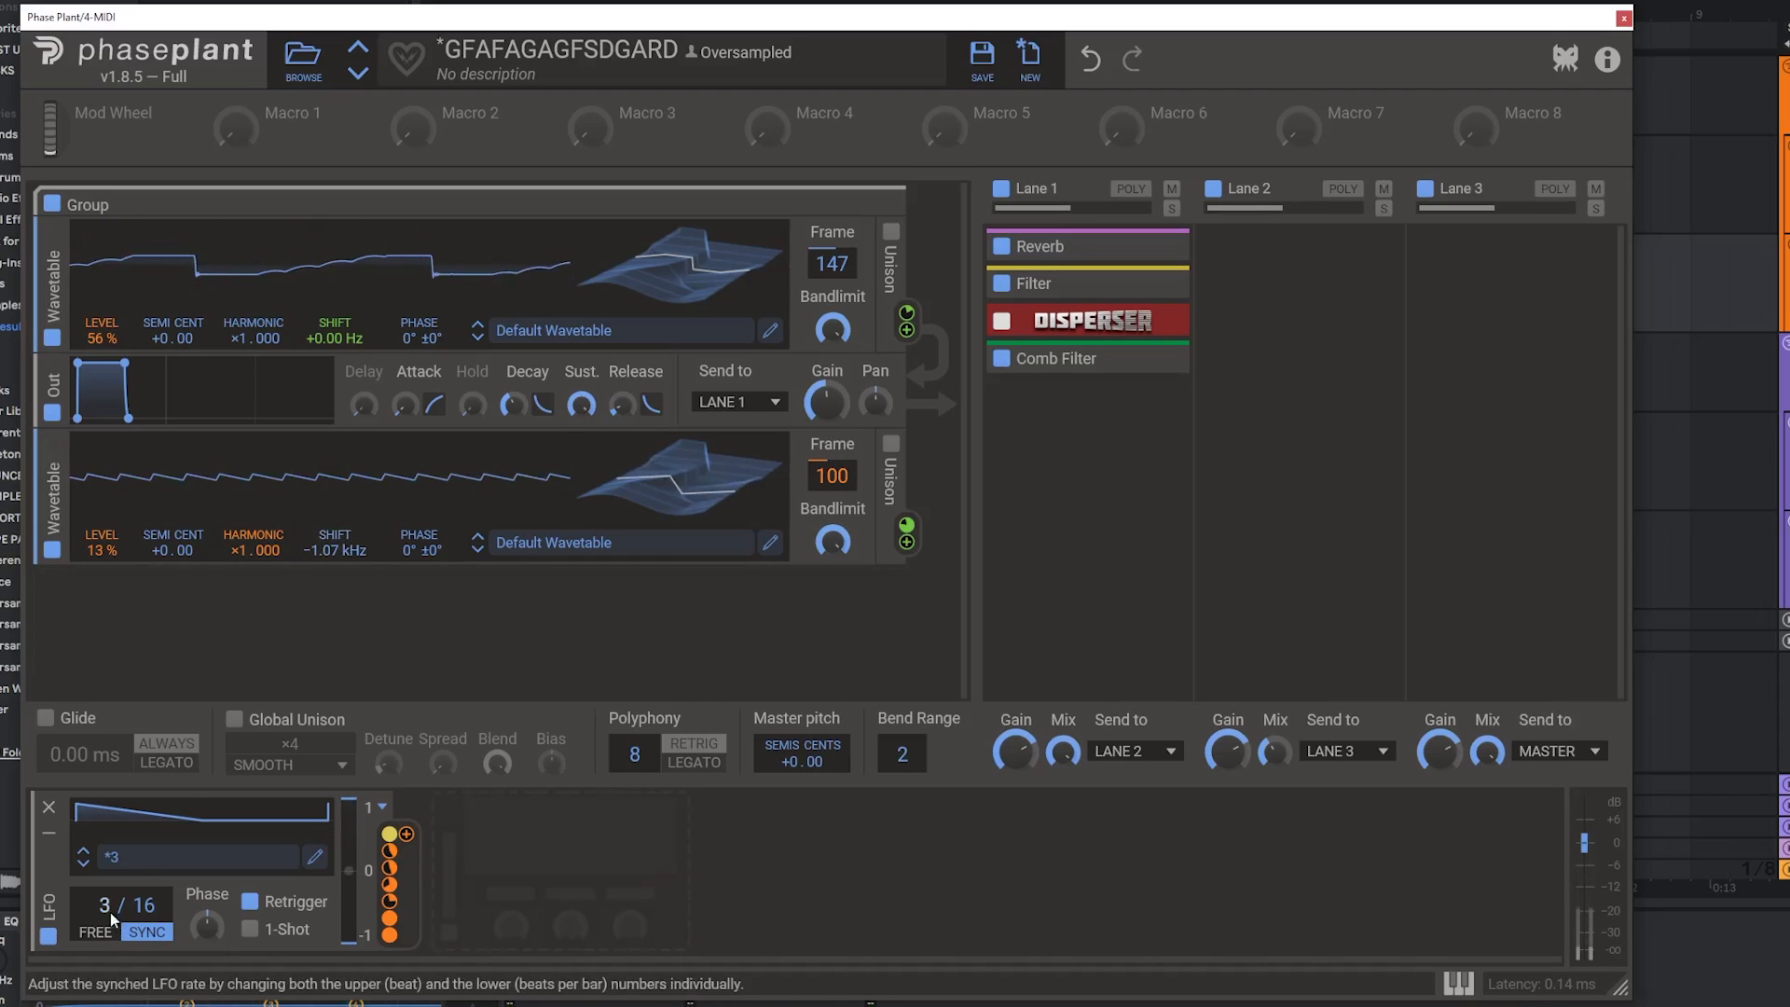
drag(105, 904, 104, 838)
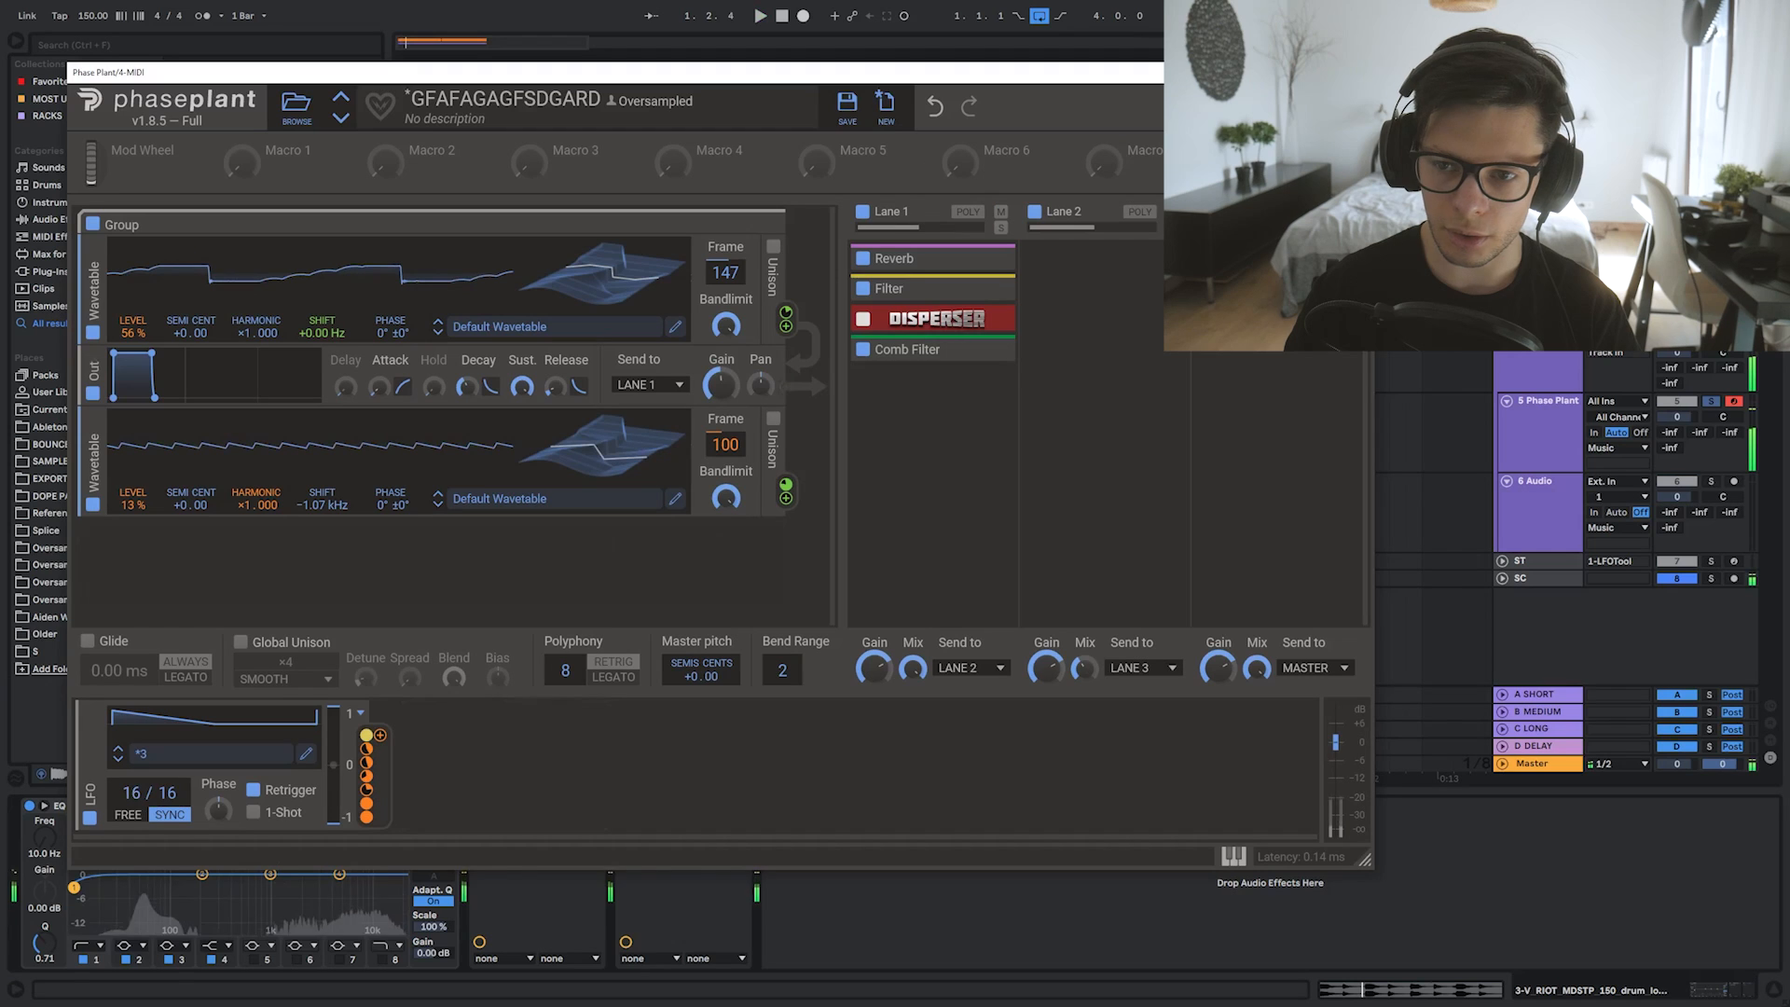
Set the 6 Audio track's input to Resampling, arm it and record the bass onto it
drag(1482, 16, 10, 273)
click(1551, 524)
click(1603, 482)
click(1620, 526)
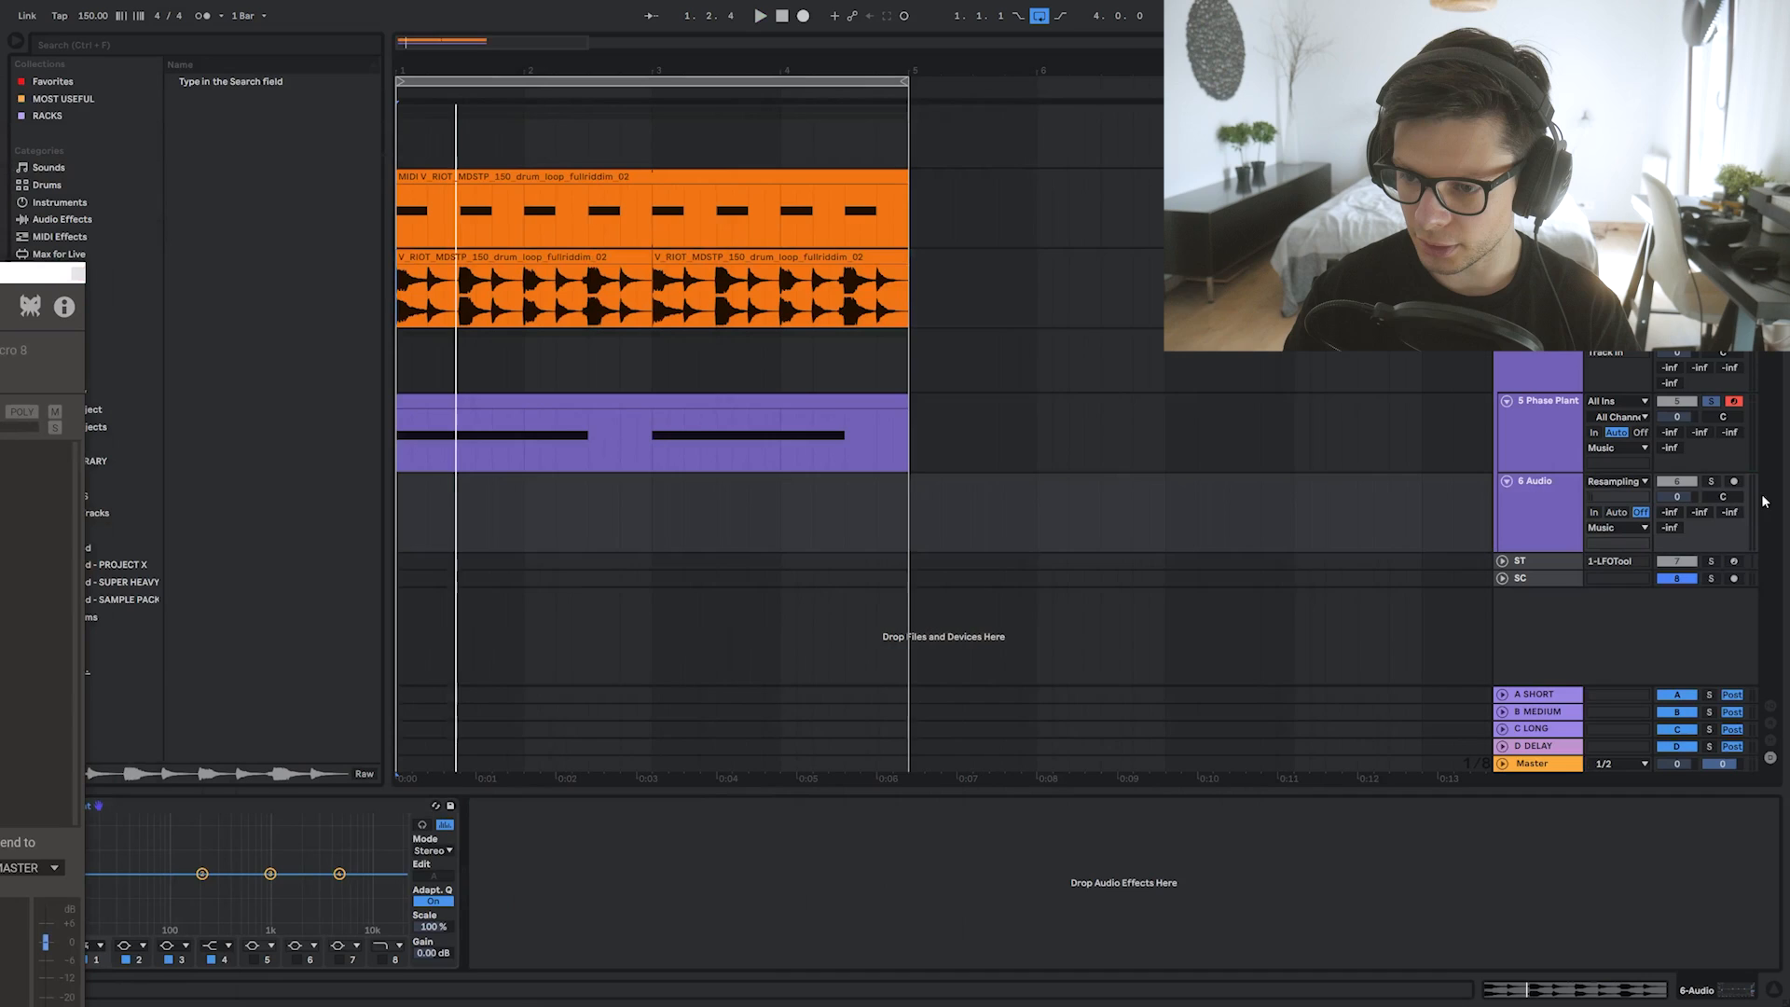
click(1733, 481)
click(803, 401)
click(802, 15)
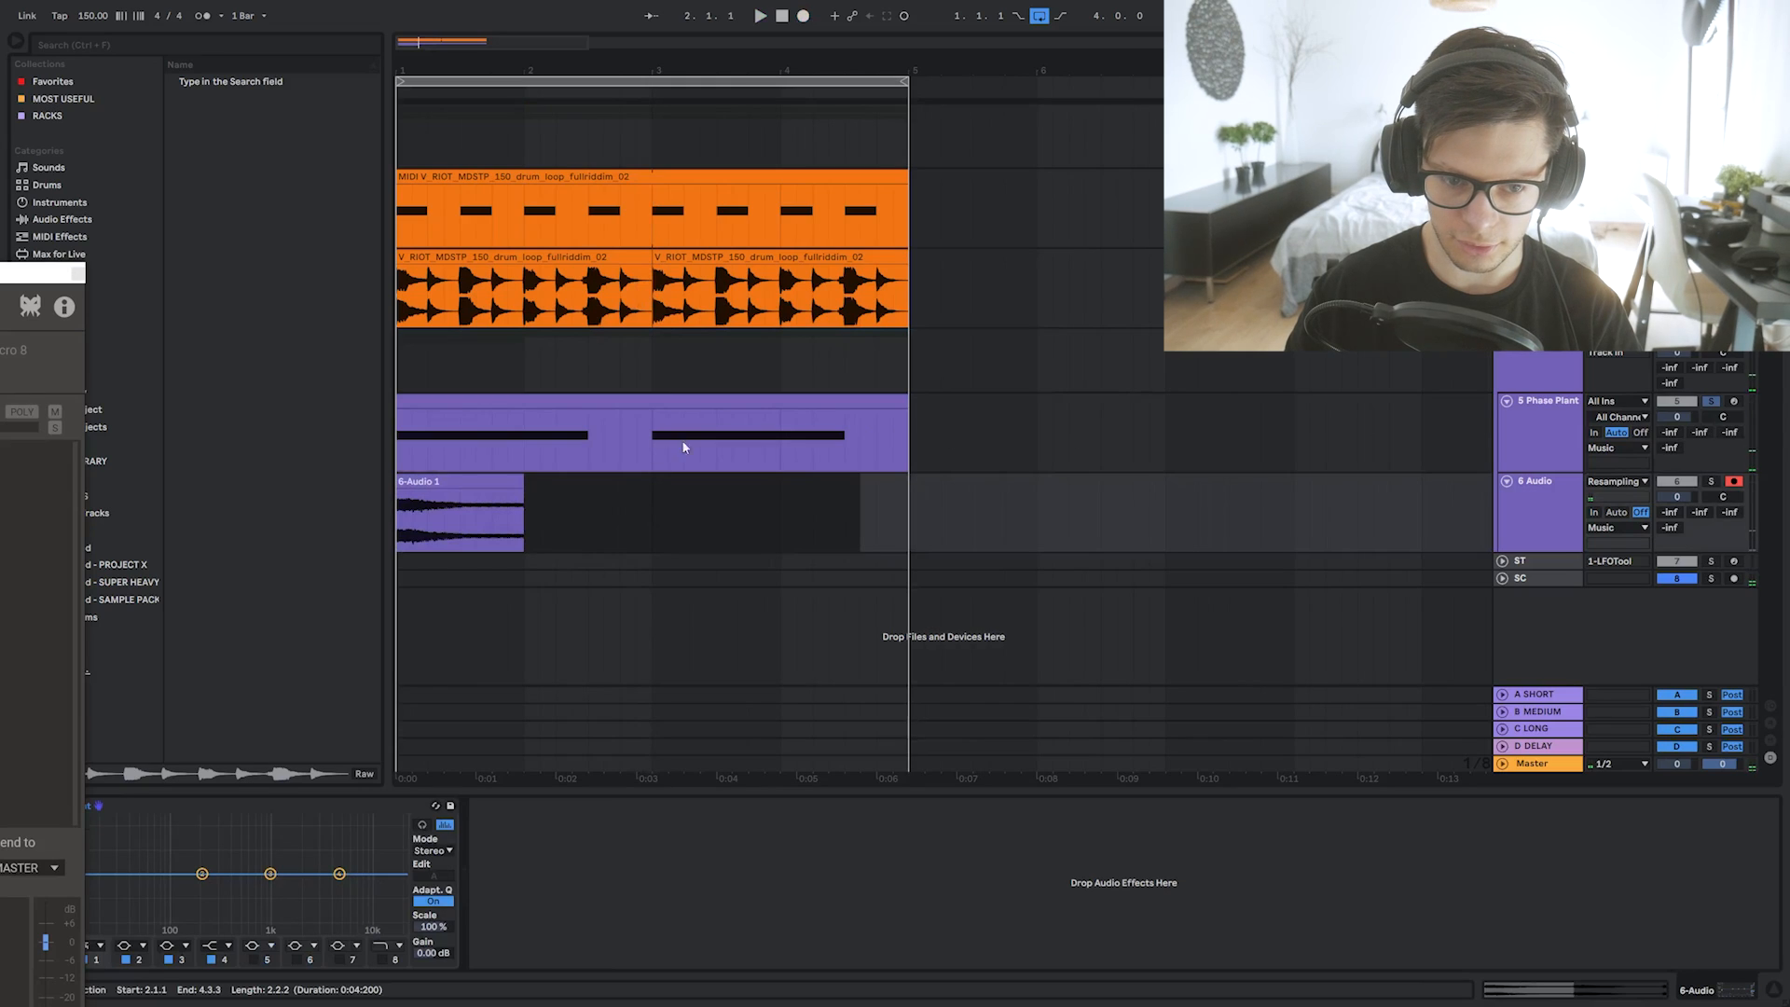
Chop the Phase Plant clip from bar 3 into short notes separated by gaps and play from there
drag(666, 439, 970, 430)
key(Delete)
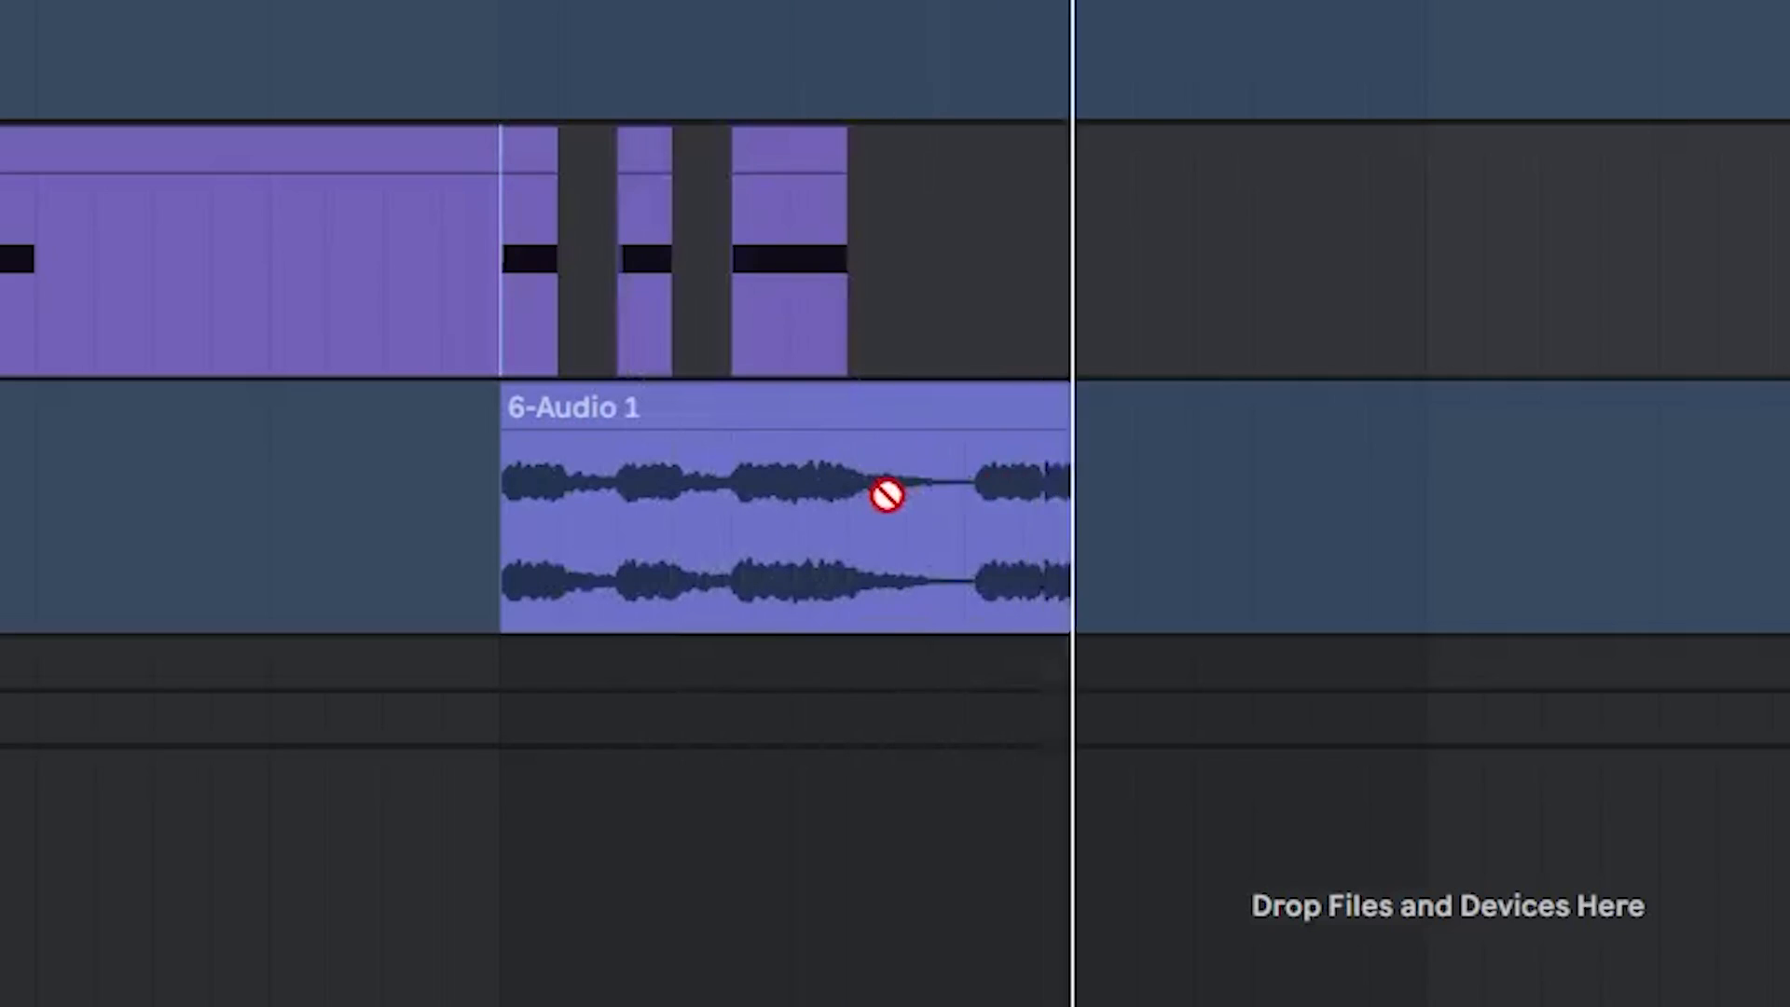
scroll(878, 490, down, 1)
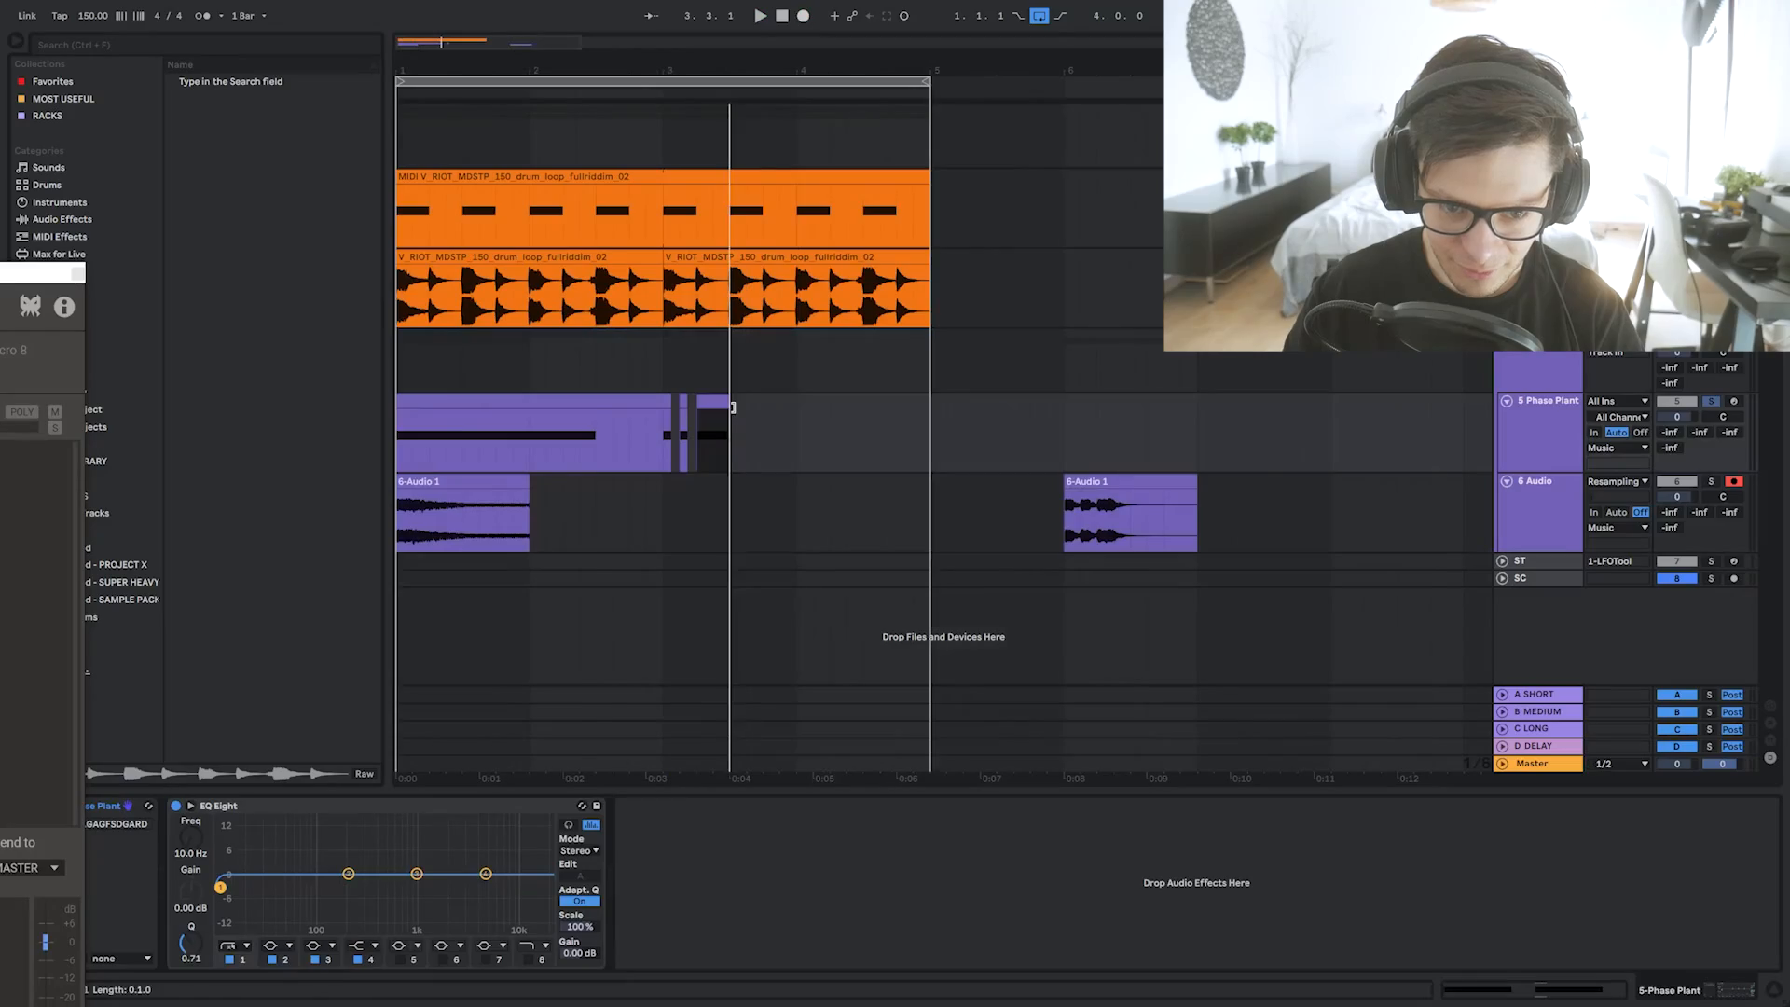
click(663, 438)
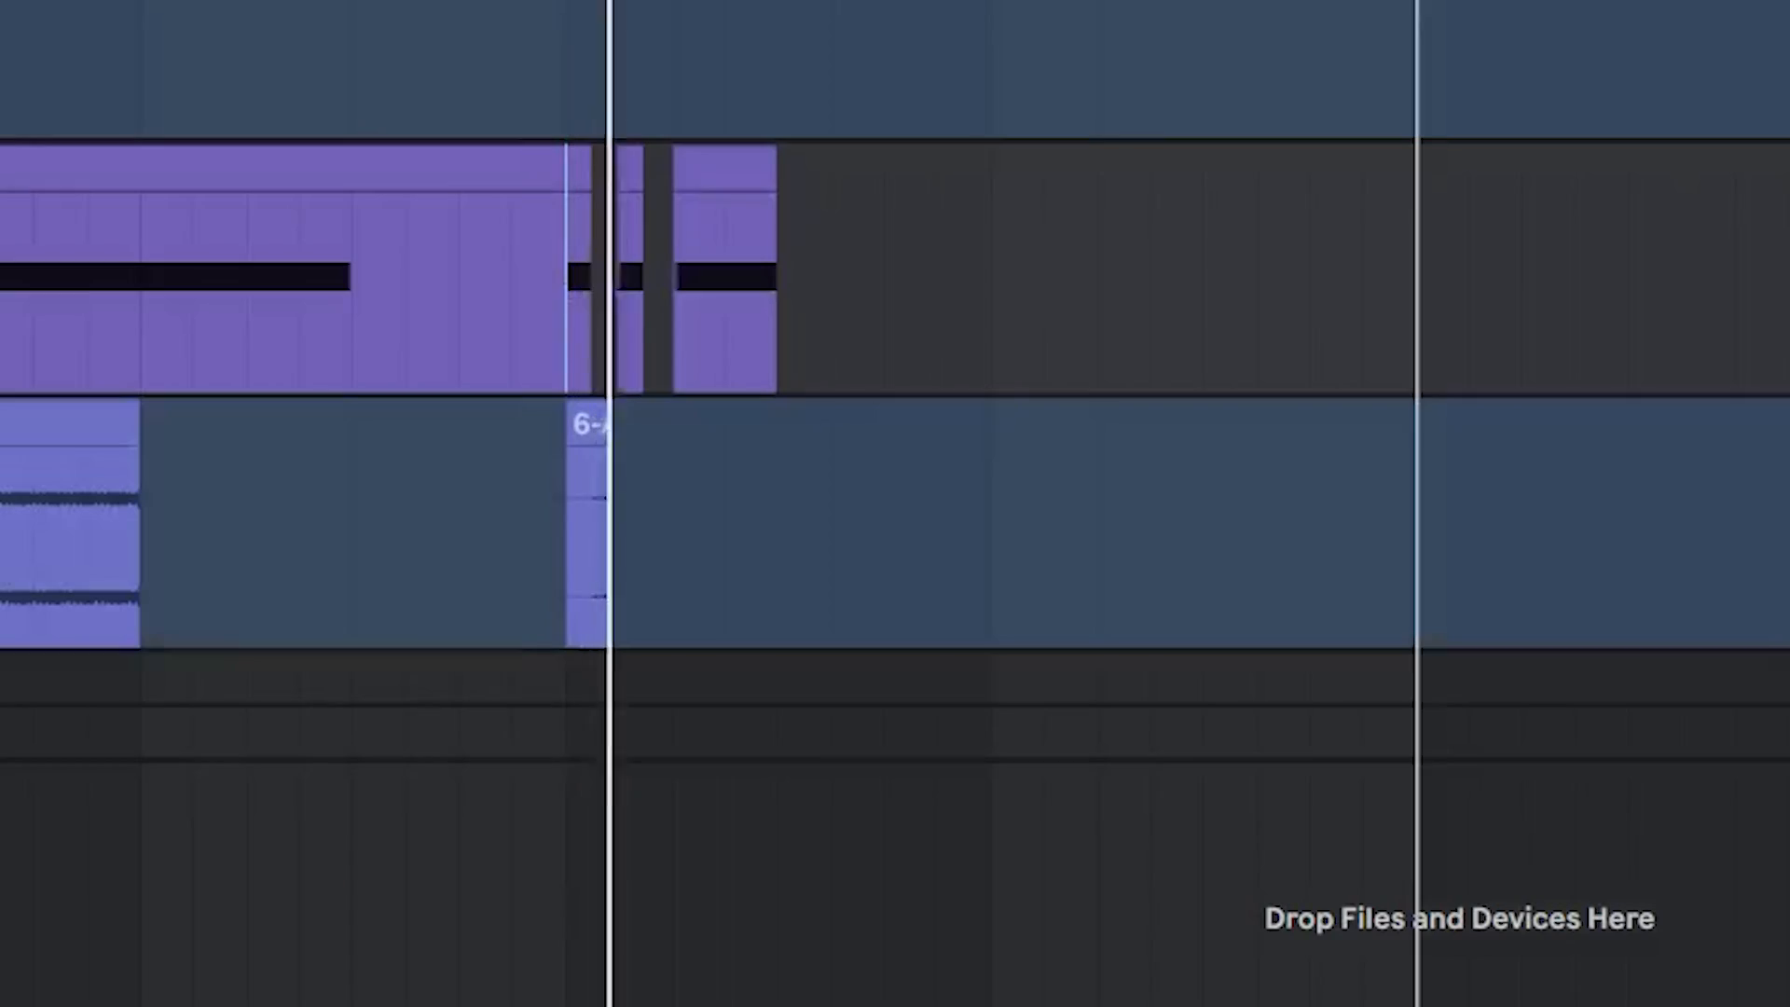
key(space)
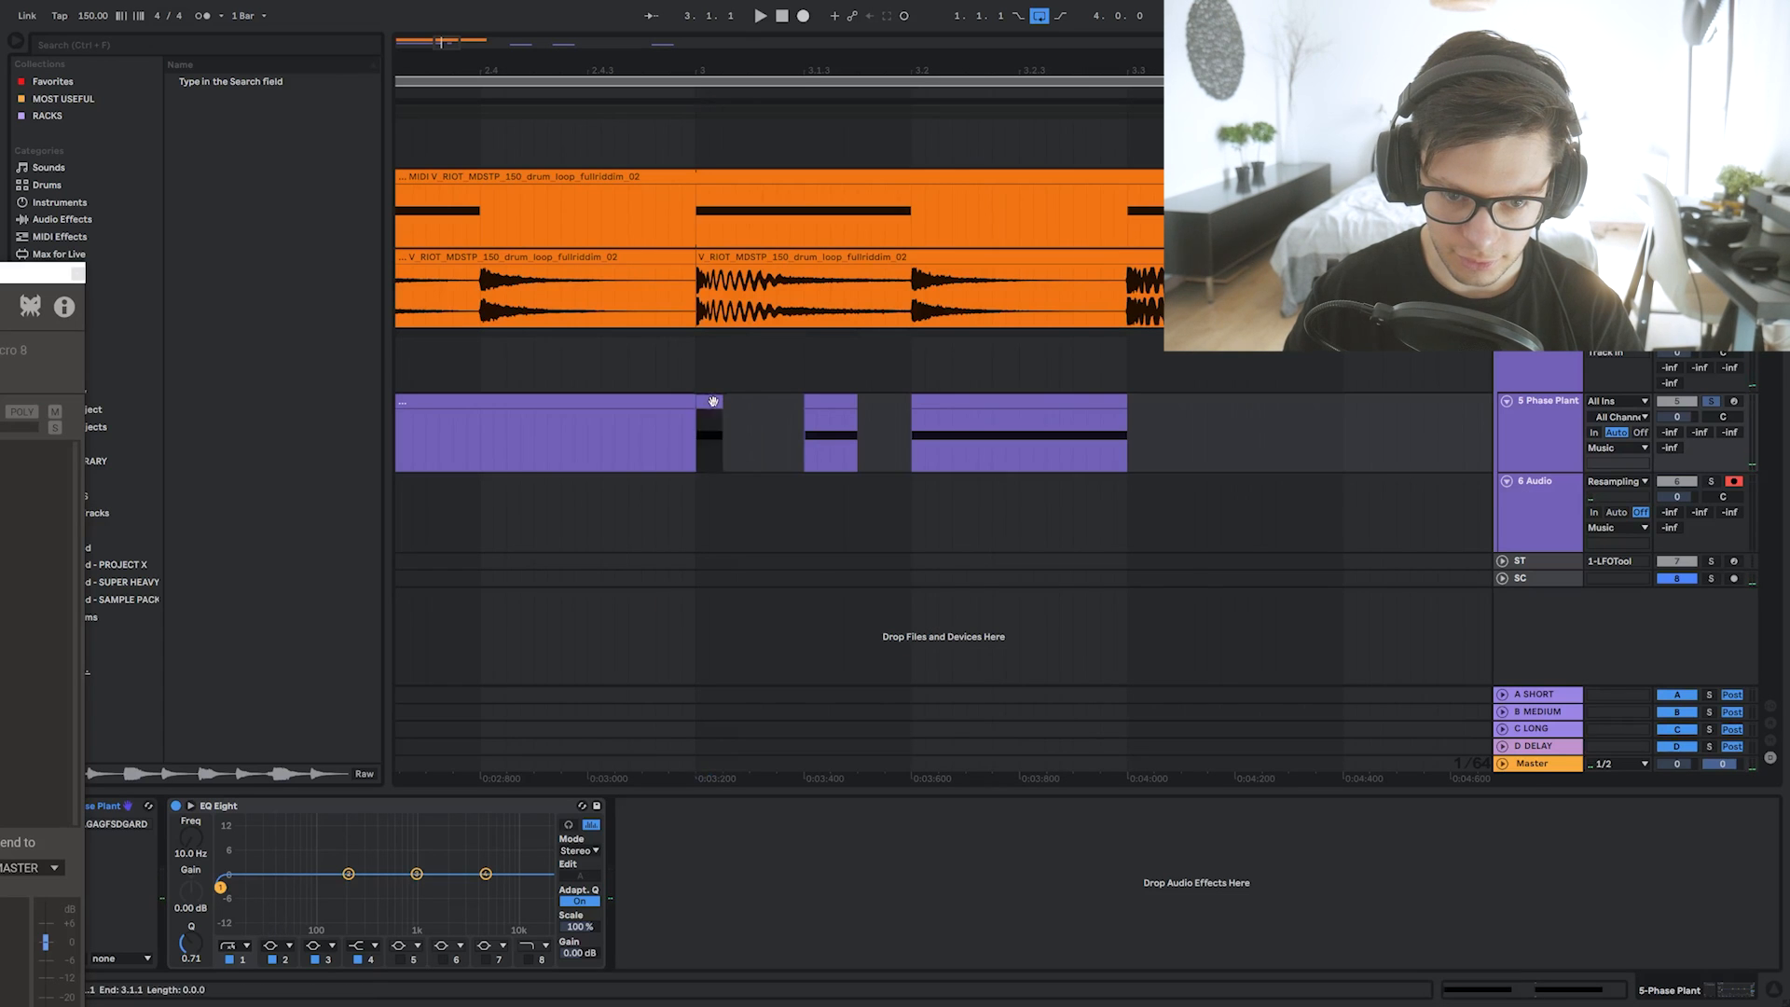
Rearrange the short Phase Plant notes at bar 3 into a tighter stutter and audition the rhythm
drag(713, 401, 773, 410)
click(643, 449)
key(space)
key(space)
click(701, 441)
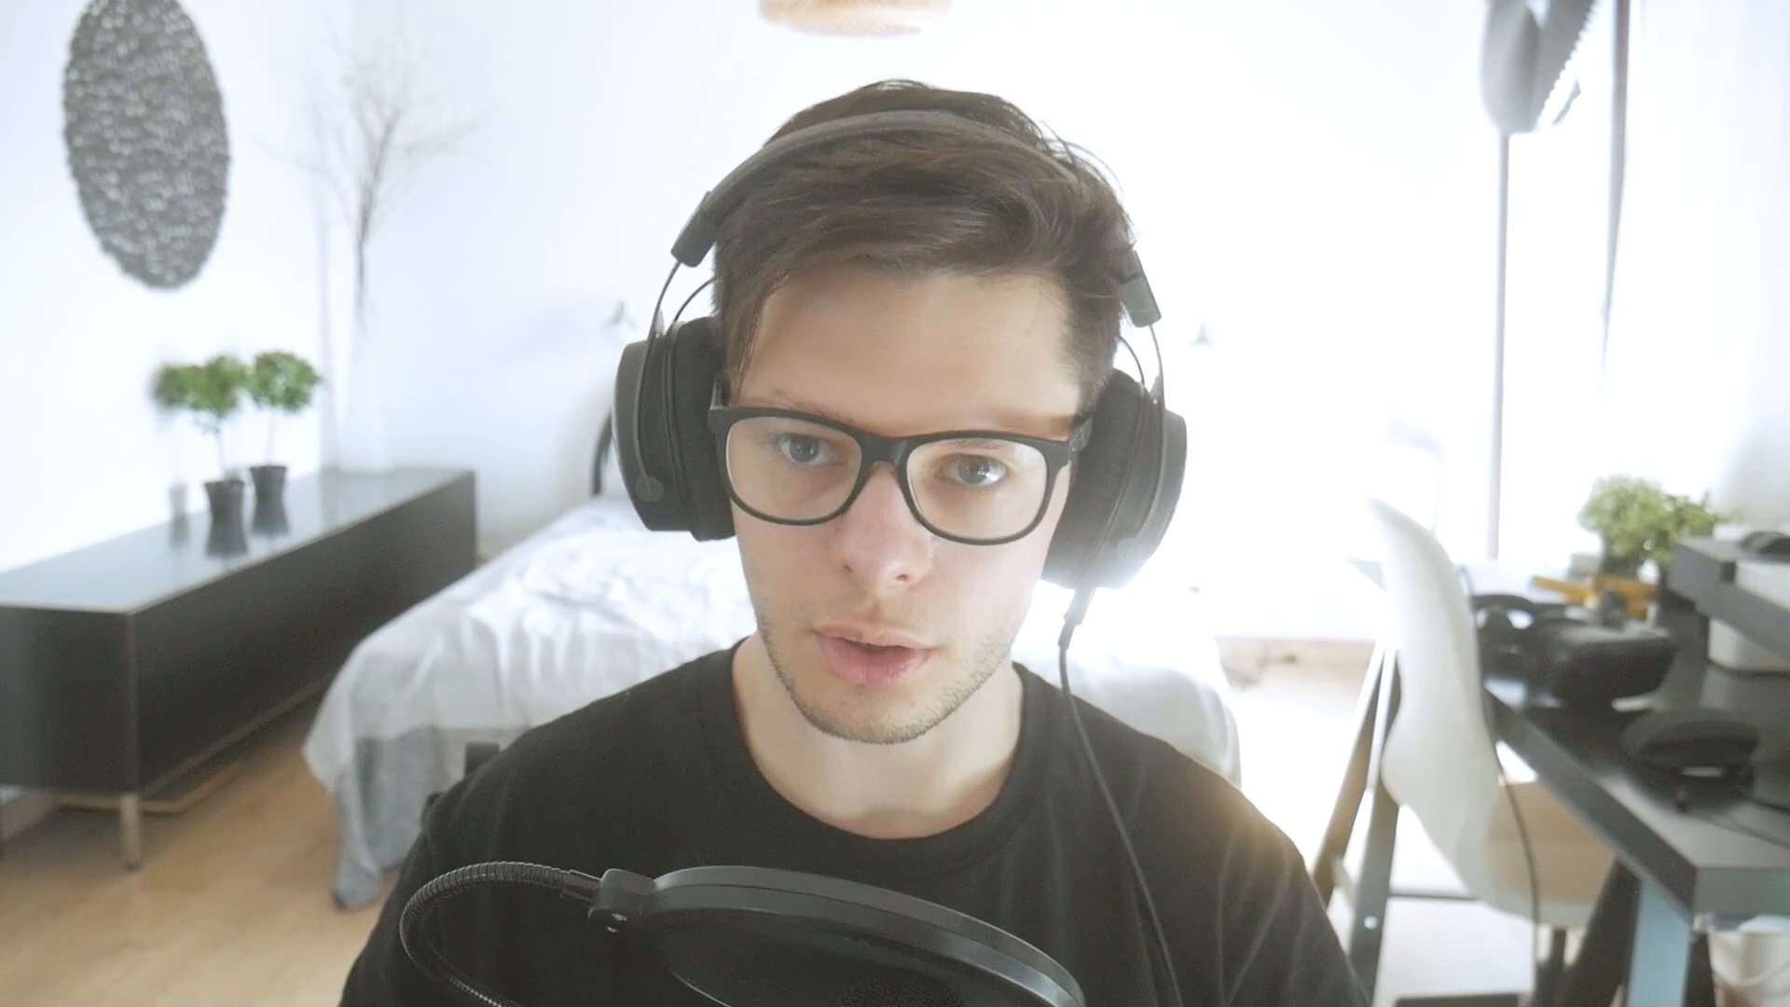
Record the stuttered pattern from bar 3 onto the 6 Audio track and undo the take
click(802, 16)
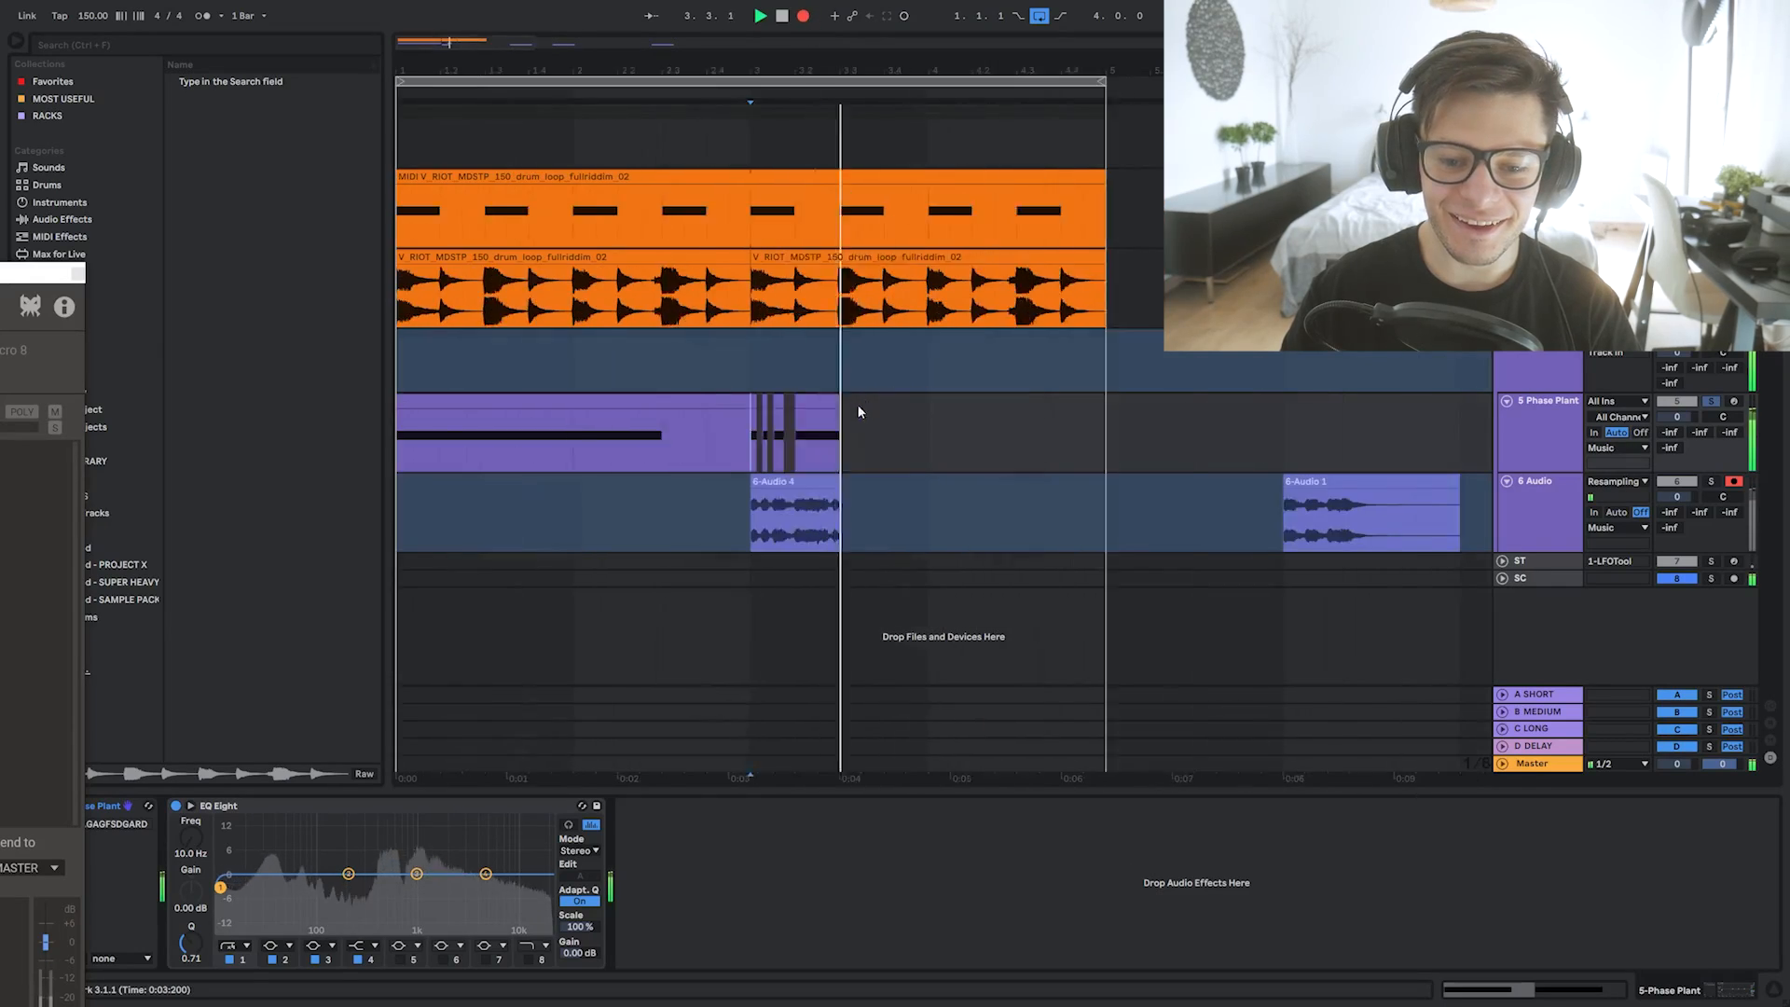
key(ctrl+z)
drag(641, 438, 489, 445)
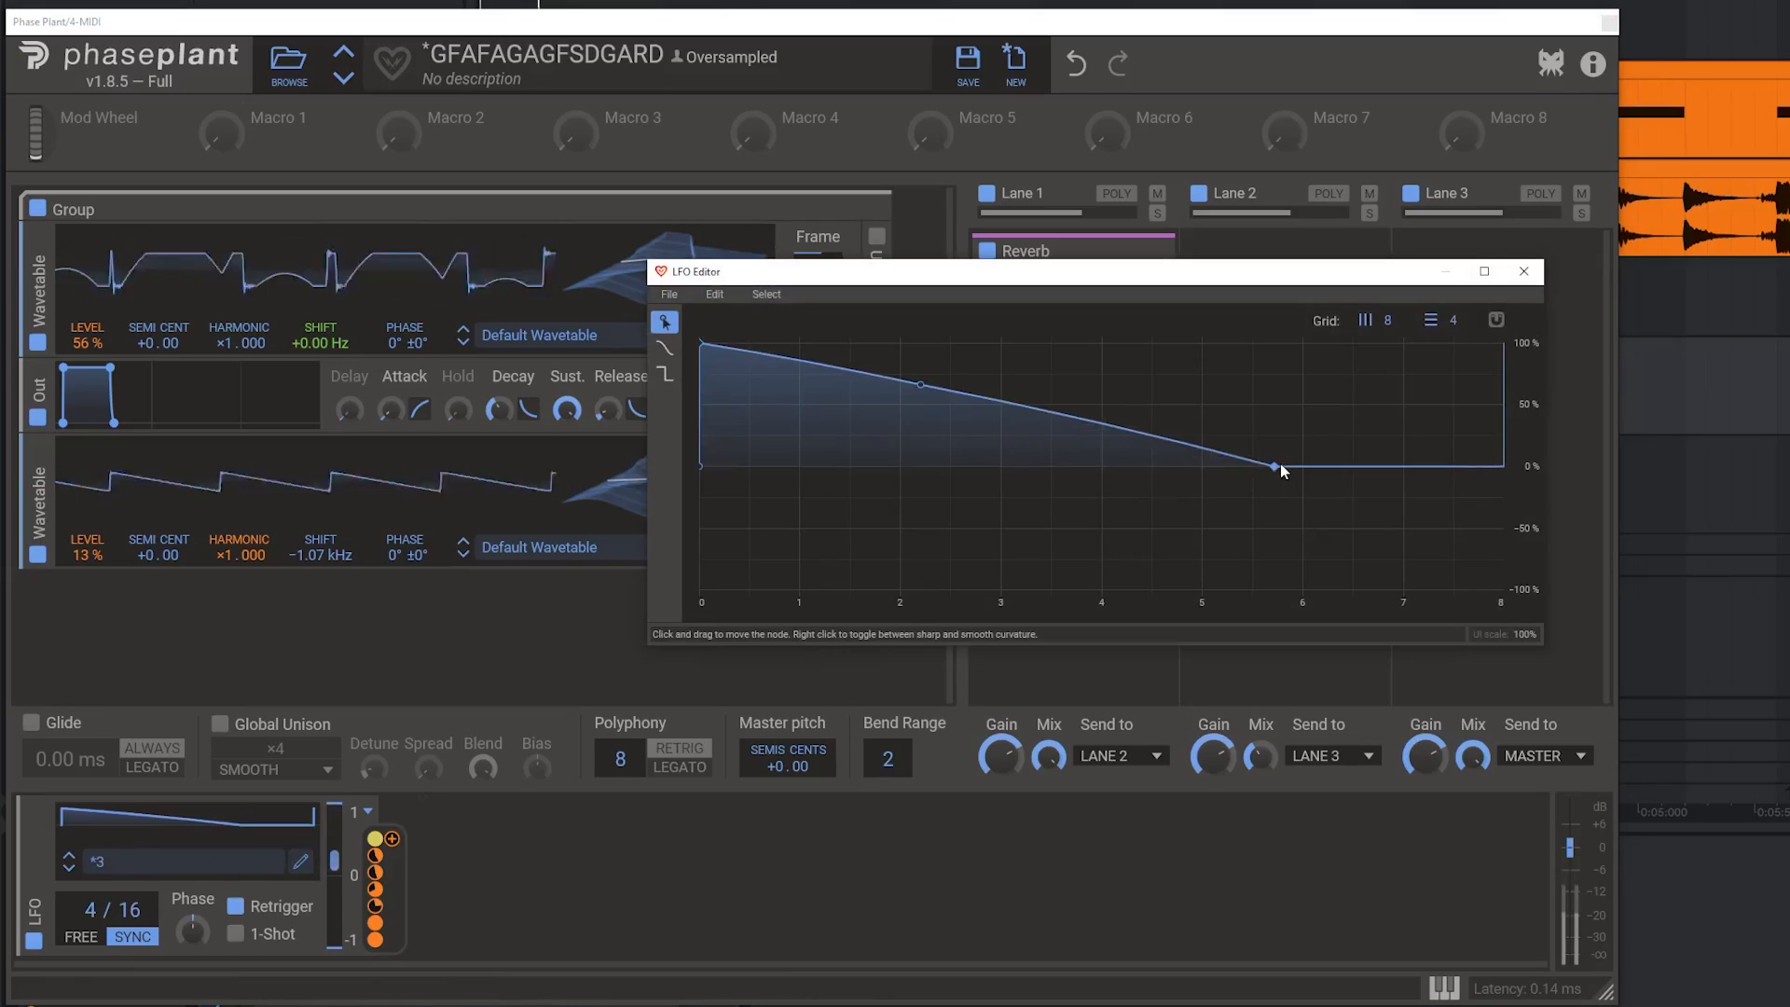
Shorten the LFO ramp so it reaches 0% at about 4.5 and close the LFO editor
drag(1279, 463, 1170, 463)
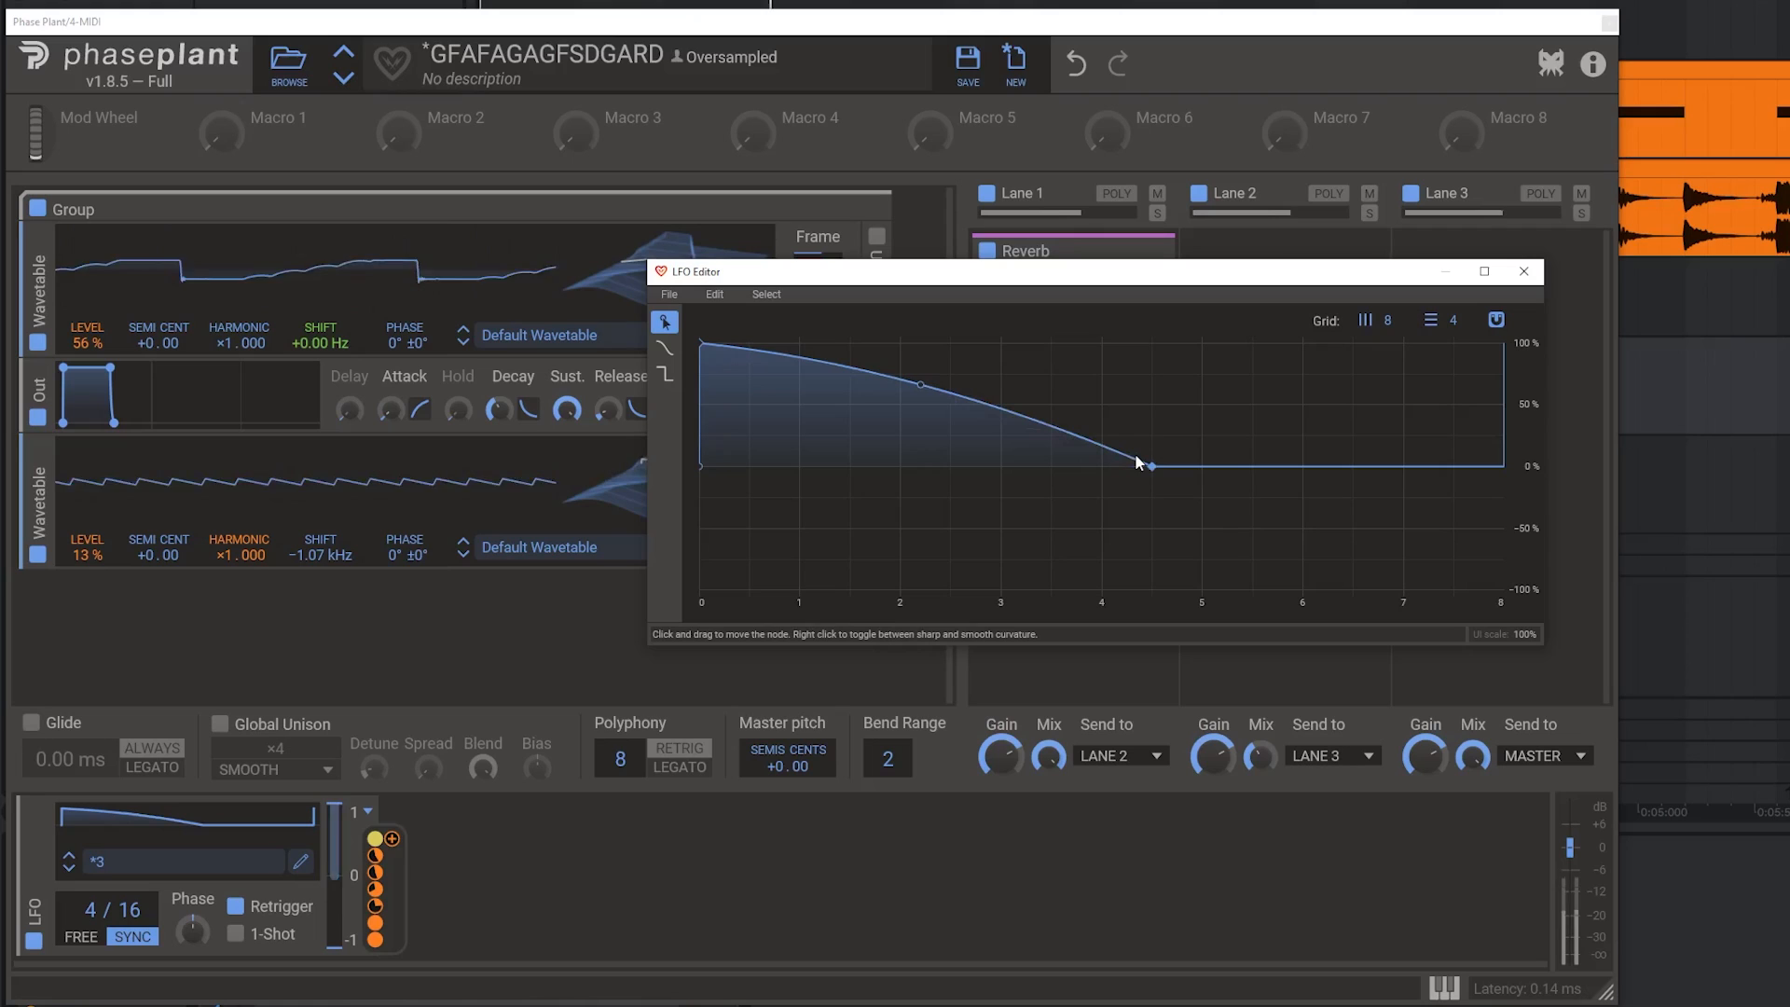
click(1515, 273)
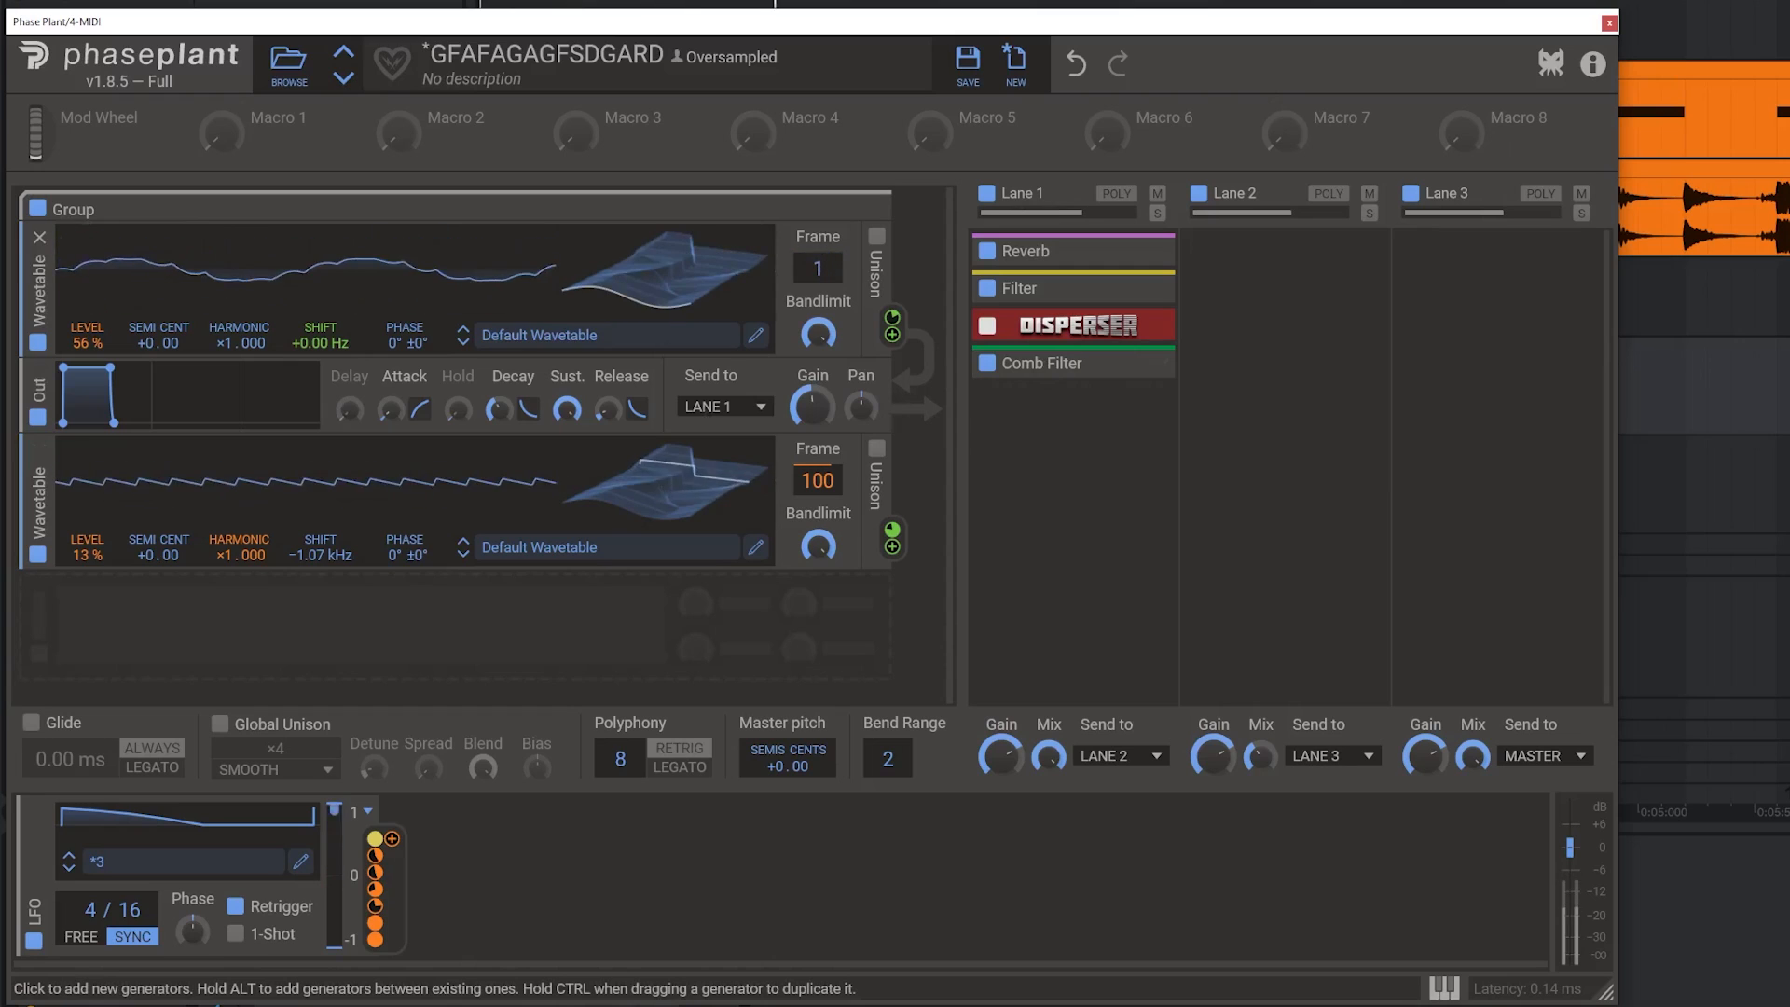
Load the factory Bitcrushed Saw from the Saws folder into the first wavetable oscillator
click(619, 335)
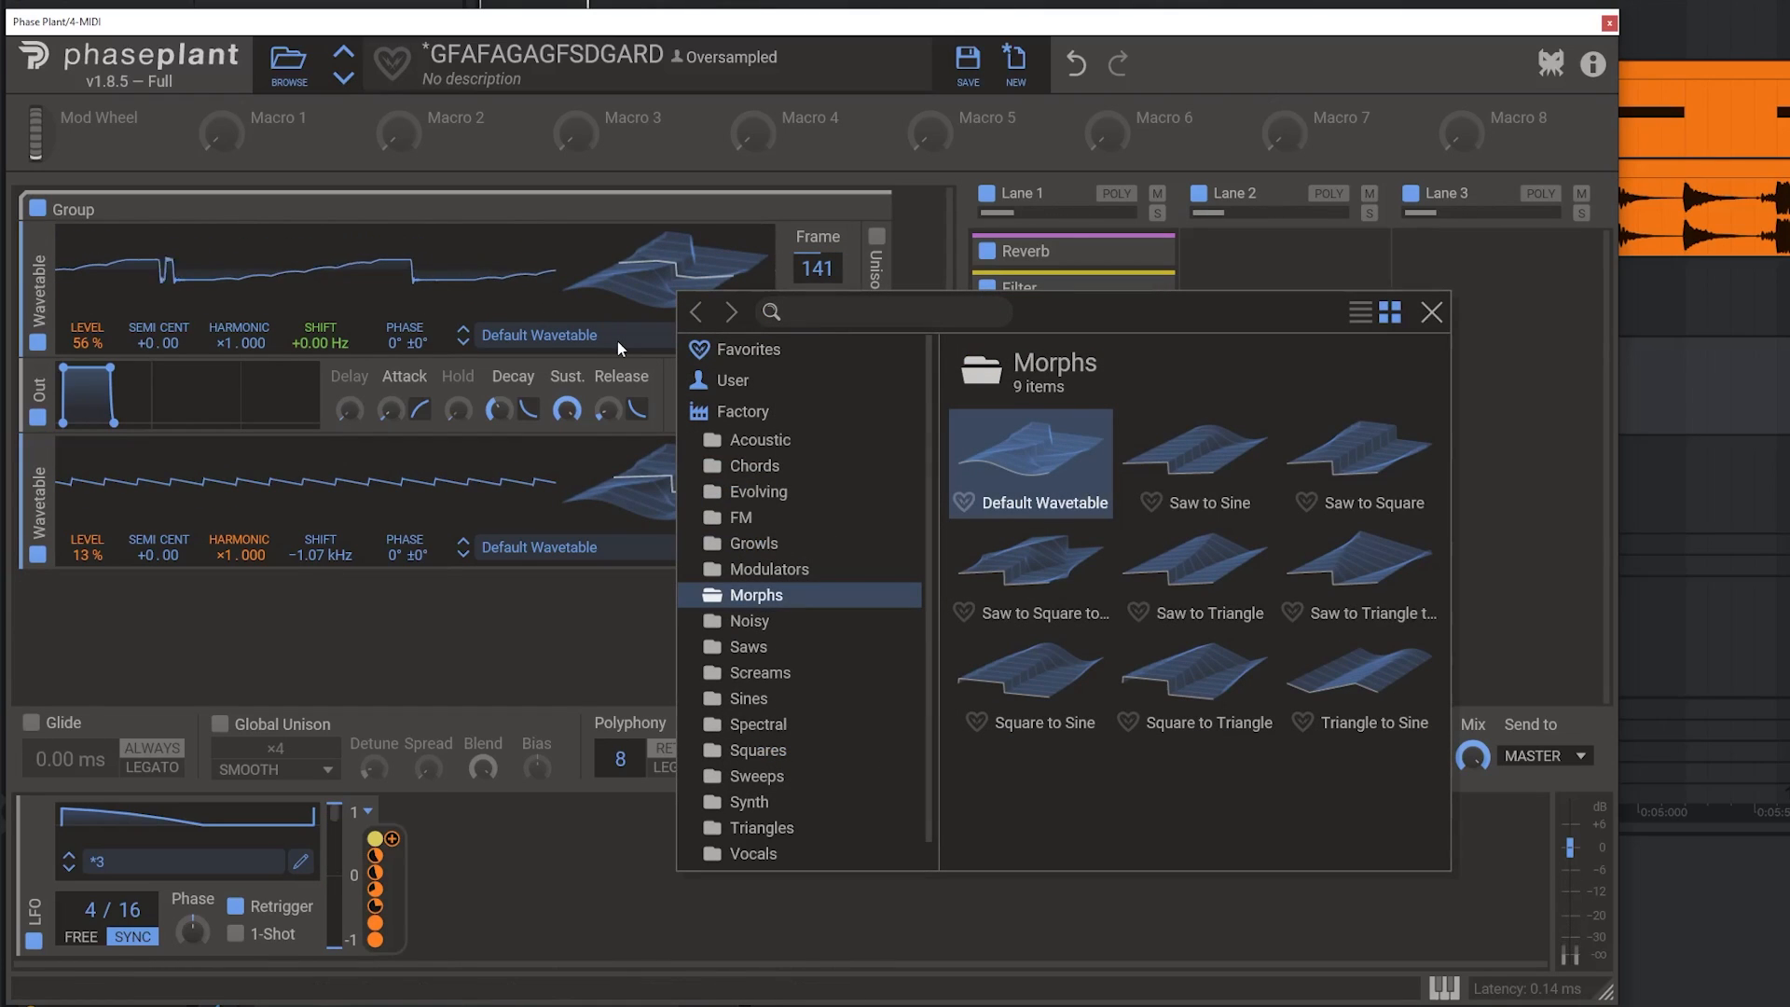
click(749, 646)
click(1029, 457)
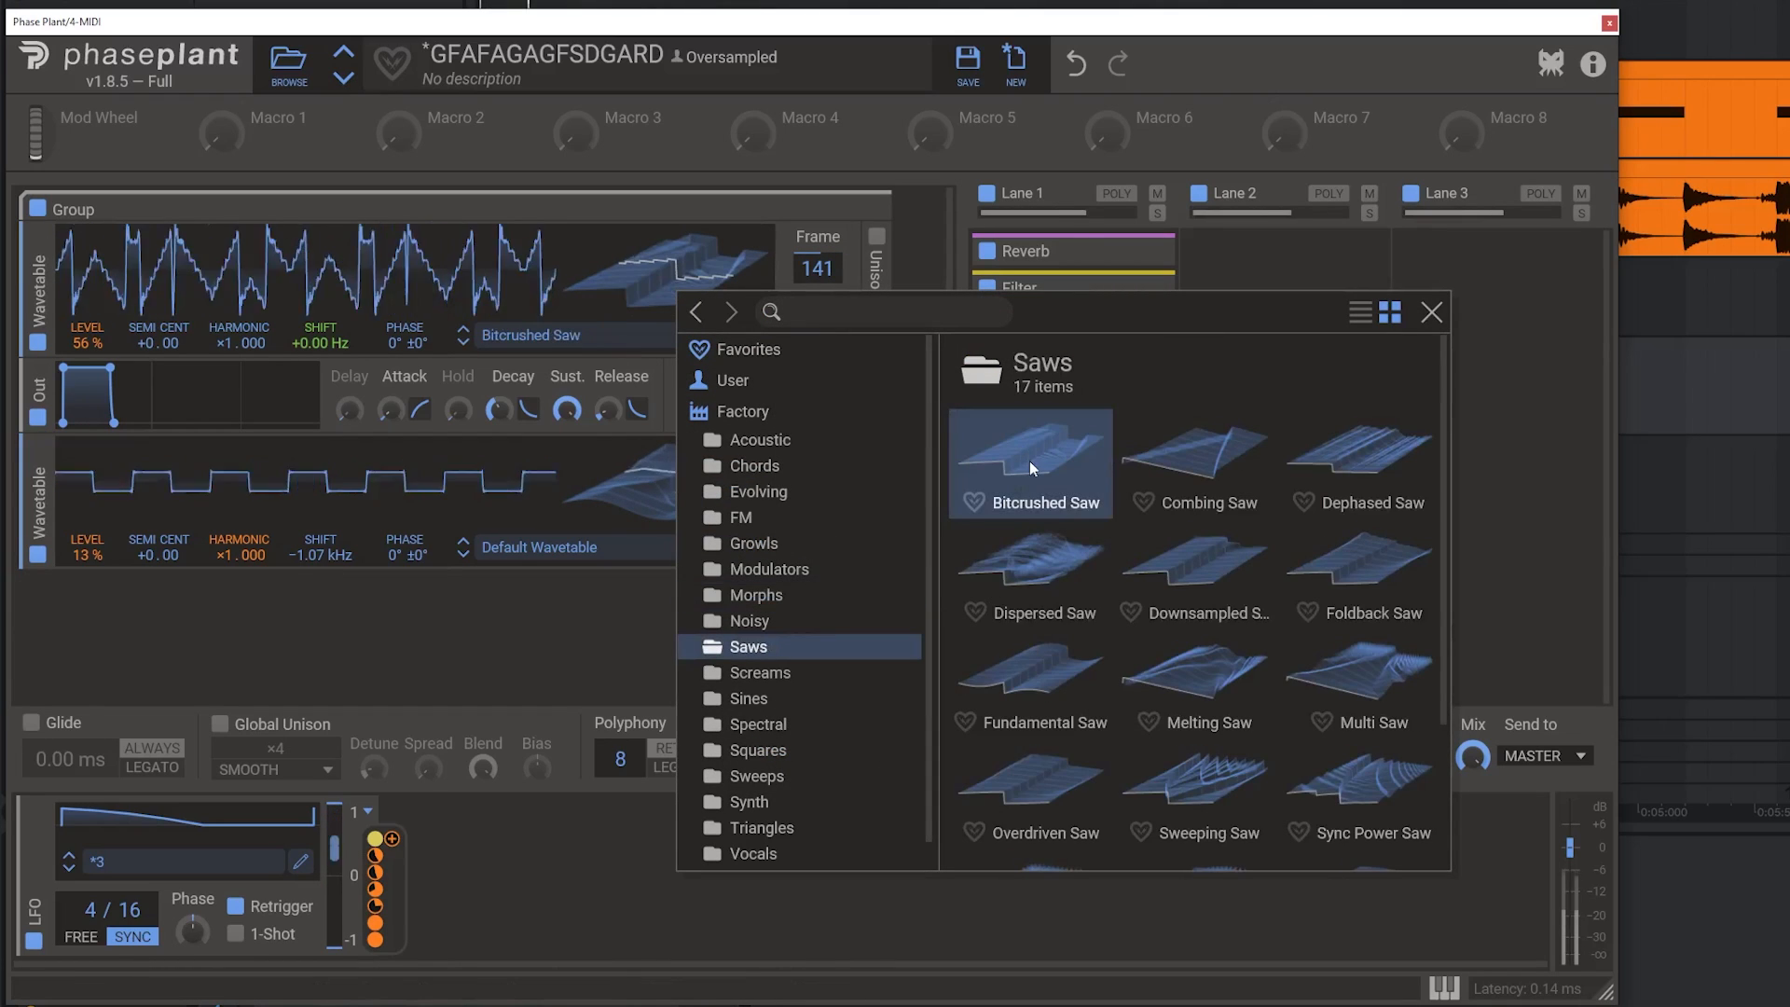
Try the Combing Saw and Dispersed Saw wavetables in the first oscillator, return to Bitcrushed Saw and close the wavetable browser
click(1184, 470)
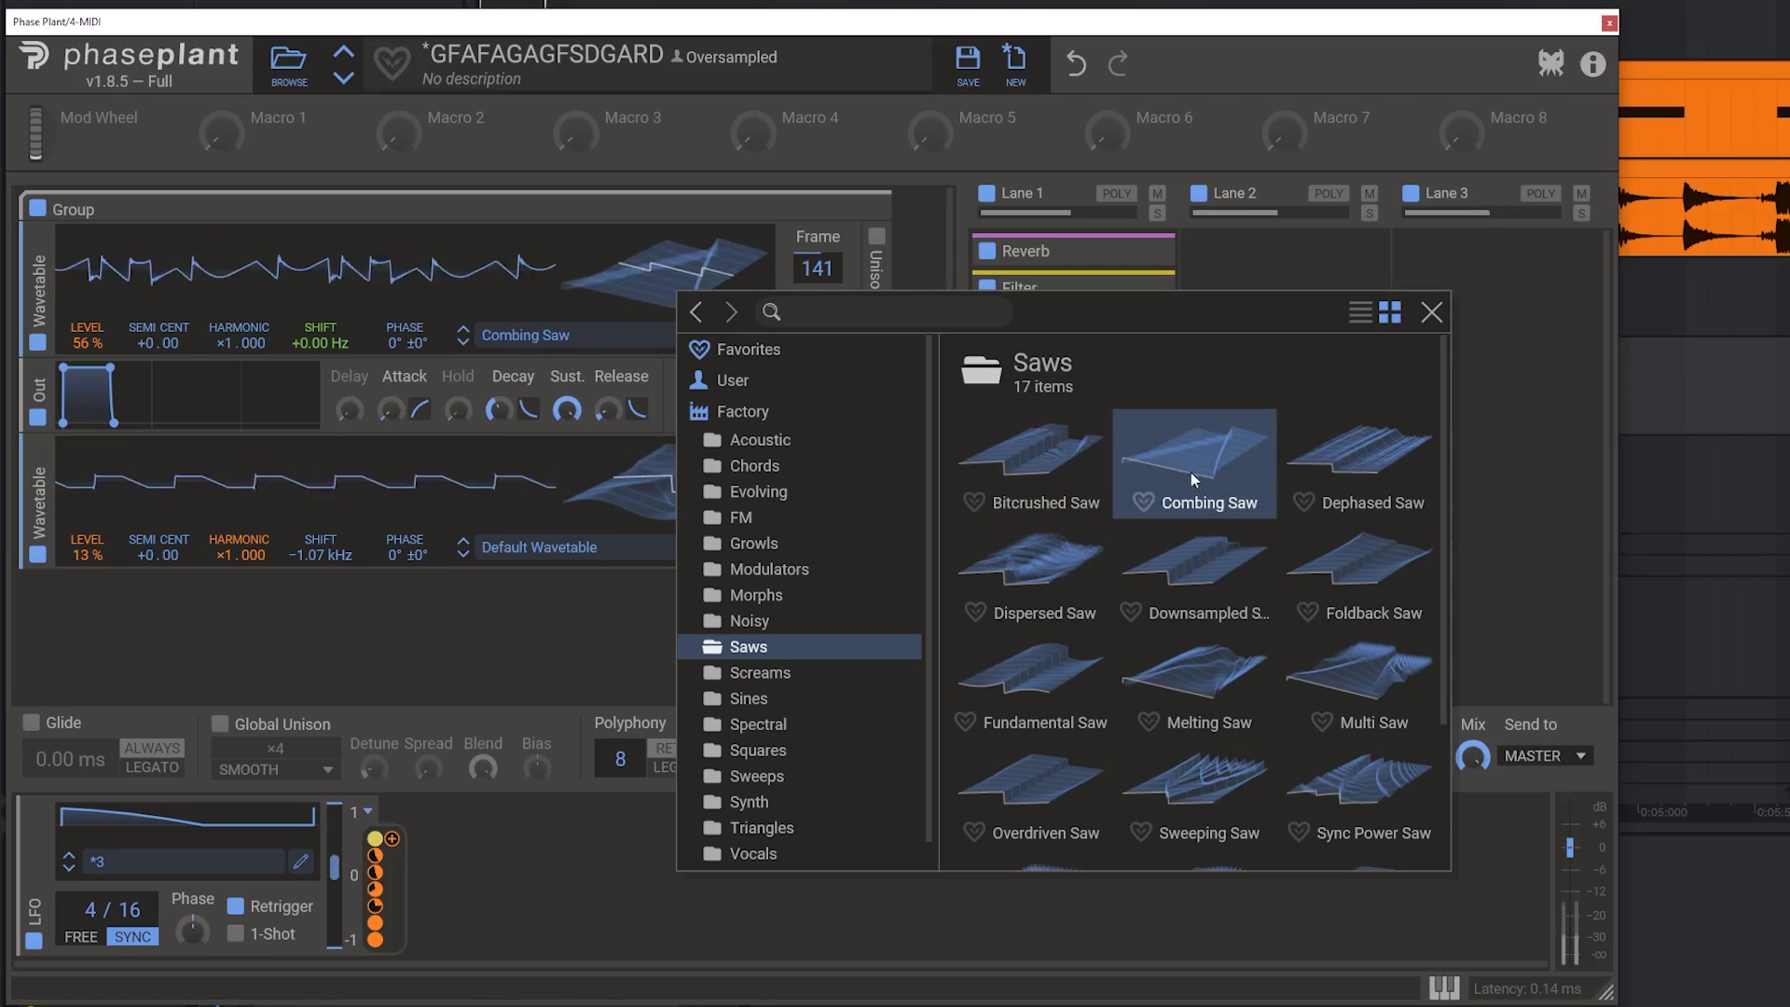
click(1027, 568)
click(1025, 456)
click(1431, 311)
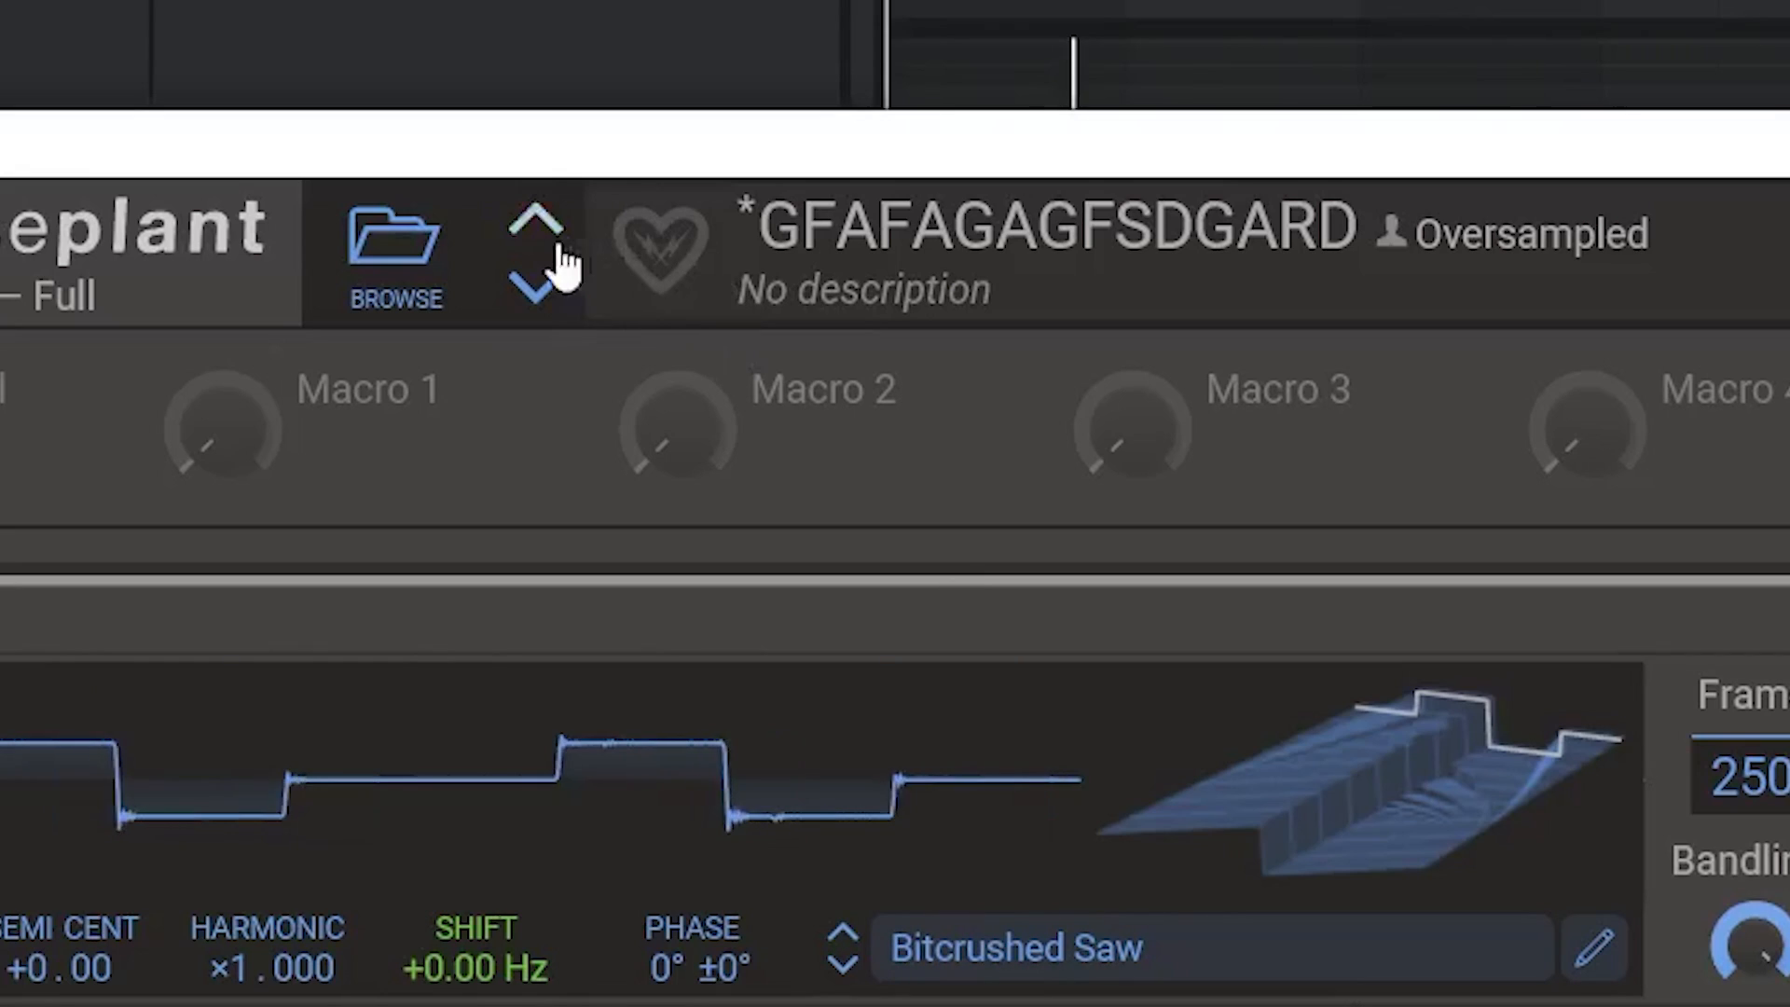
Load the user preset FARTOZ2 from the preset browser and undo the load
click(402, 272)
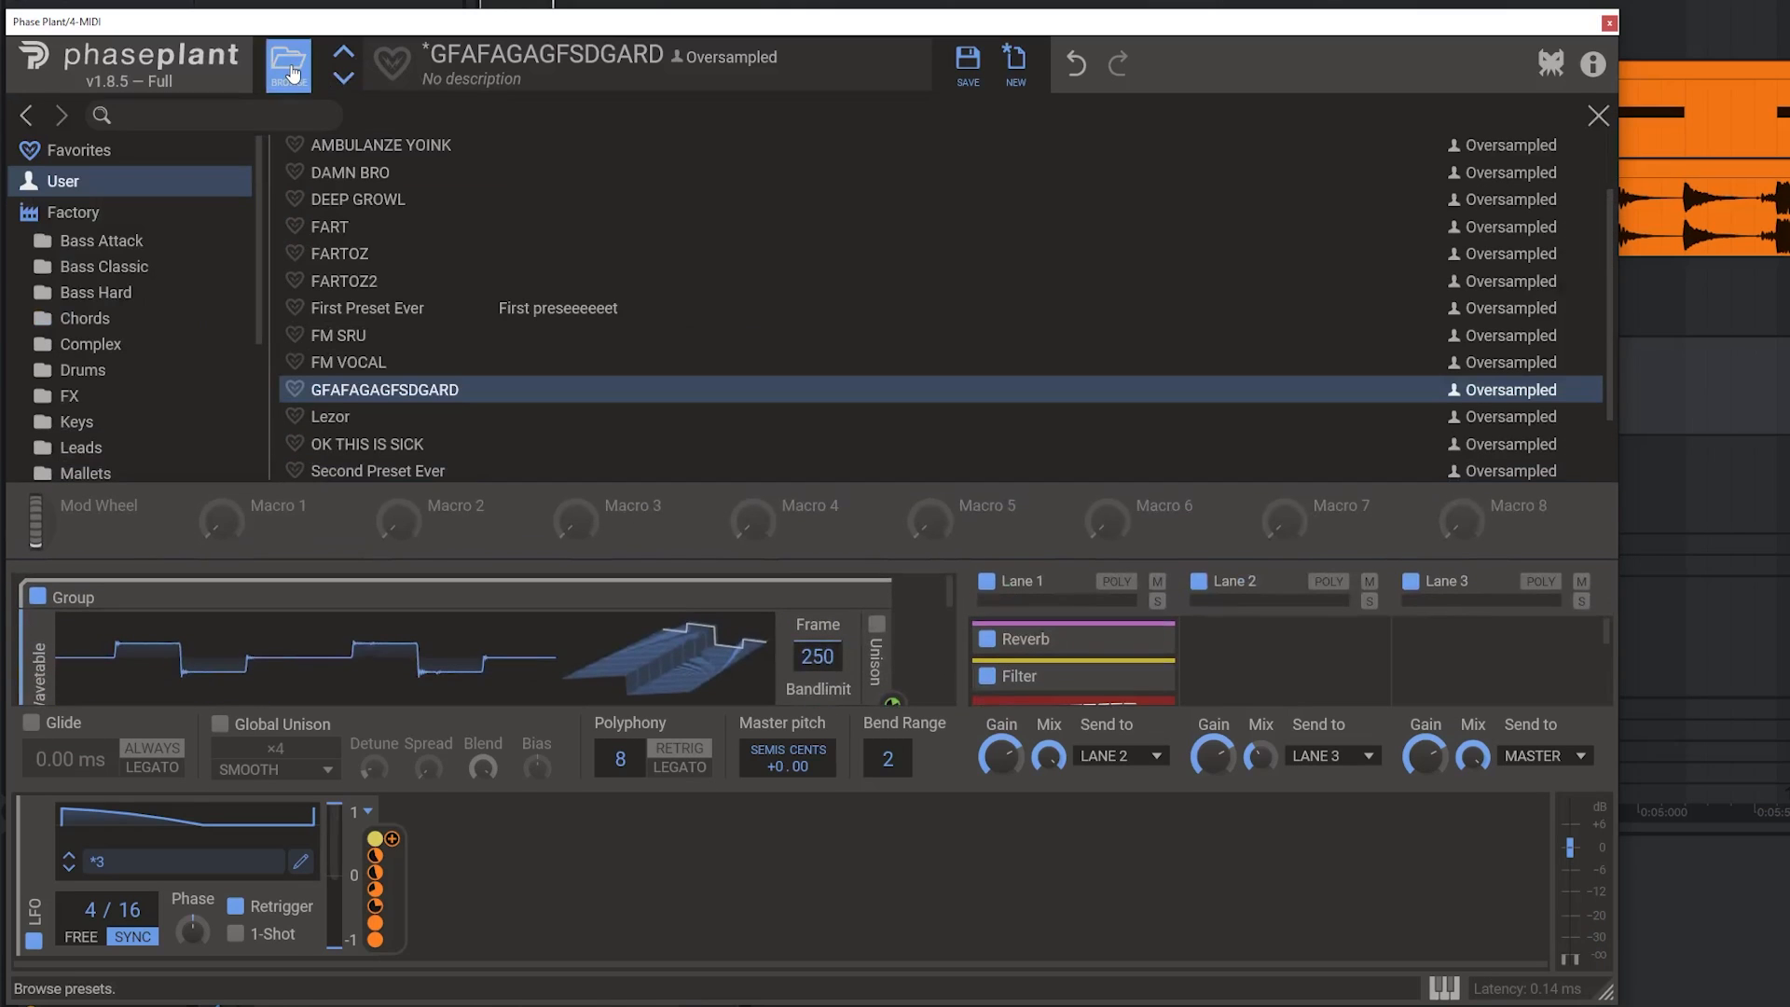
double_click(338, 277)
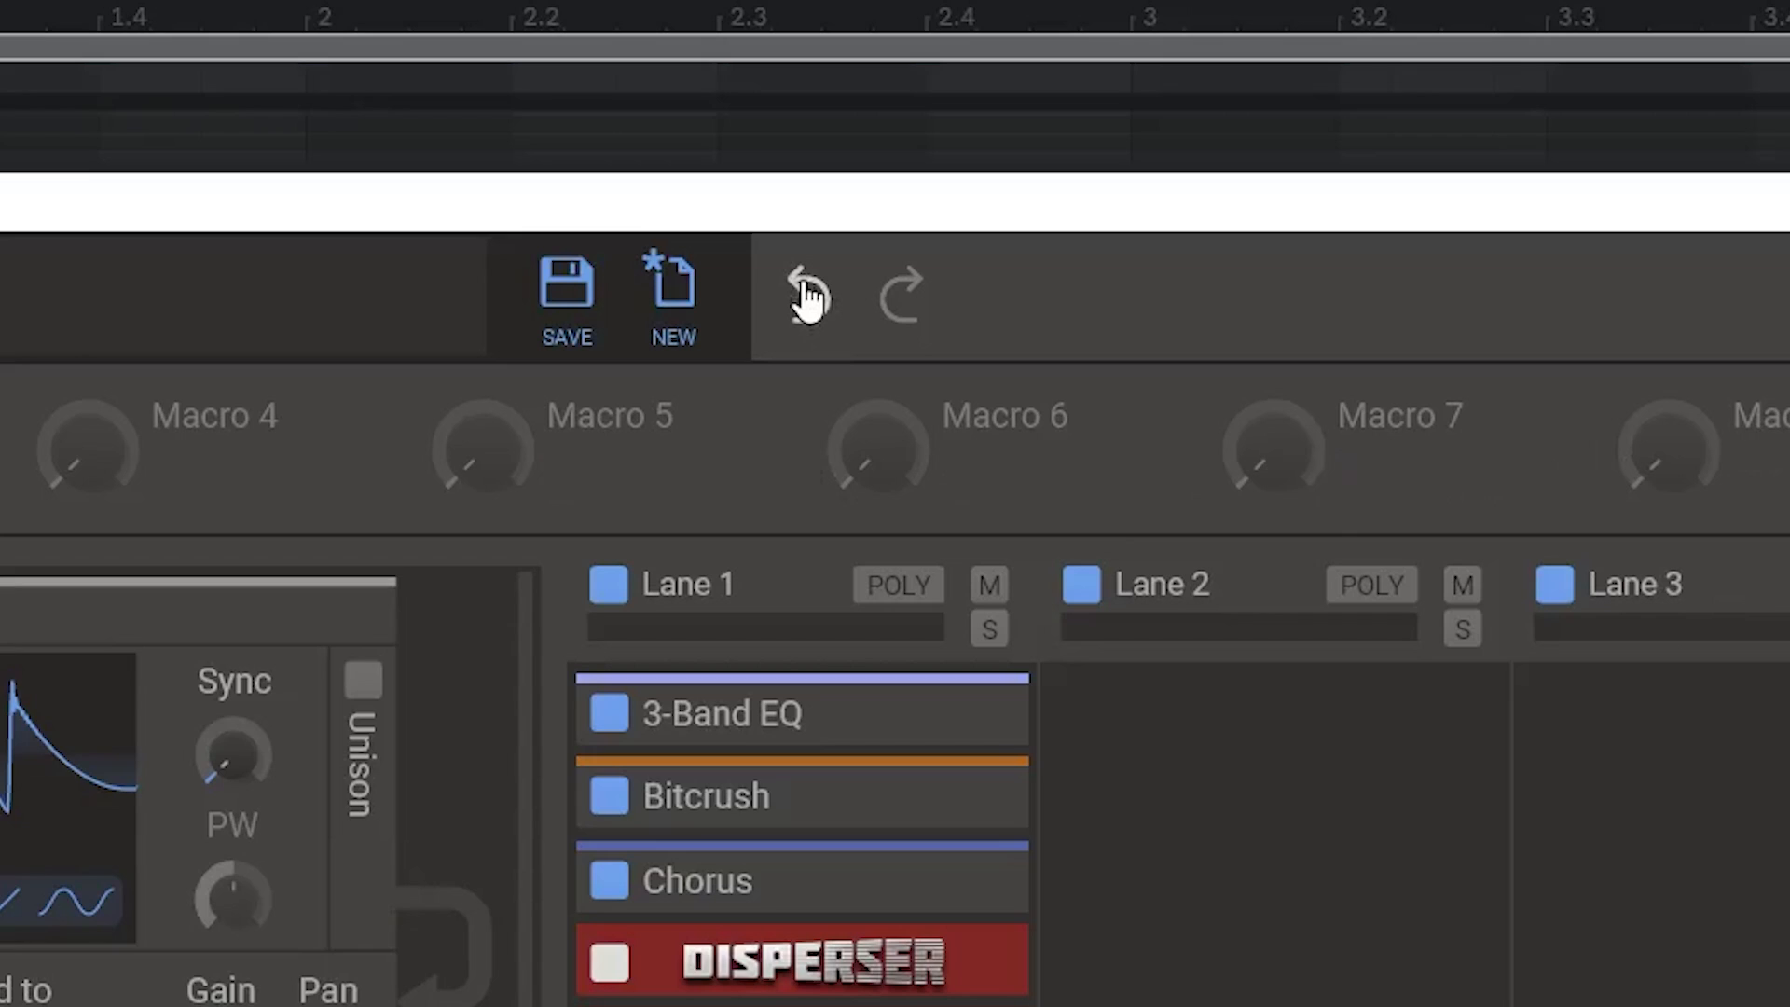
click(807, 297)
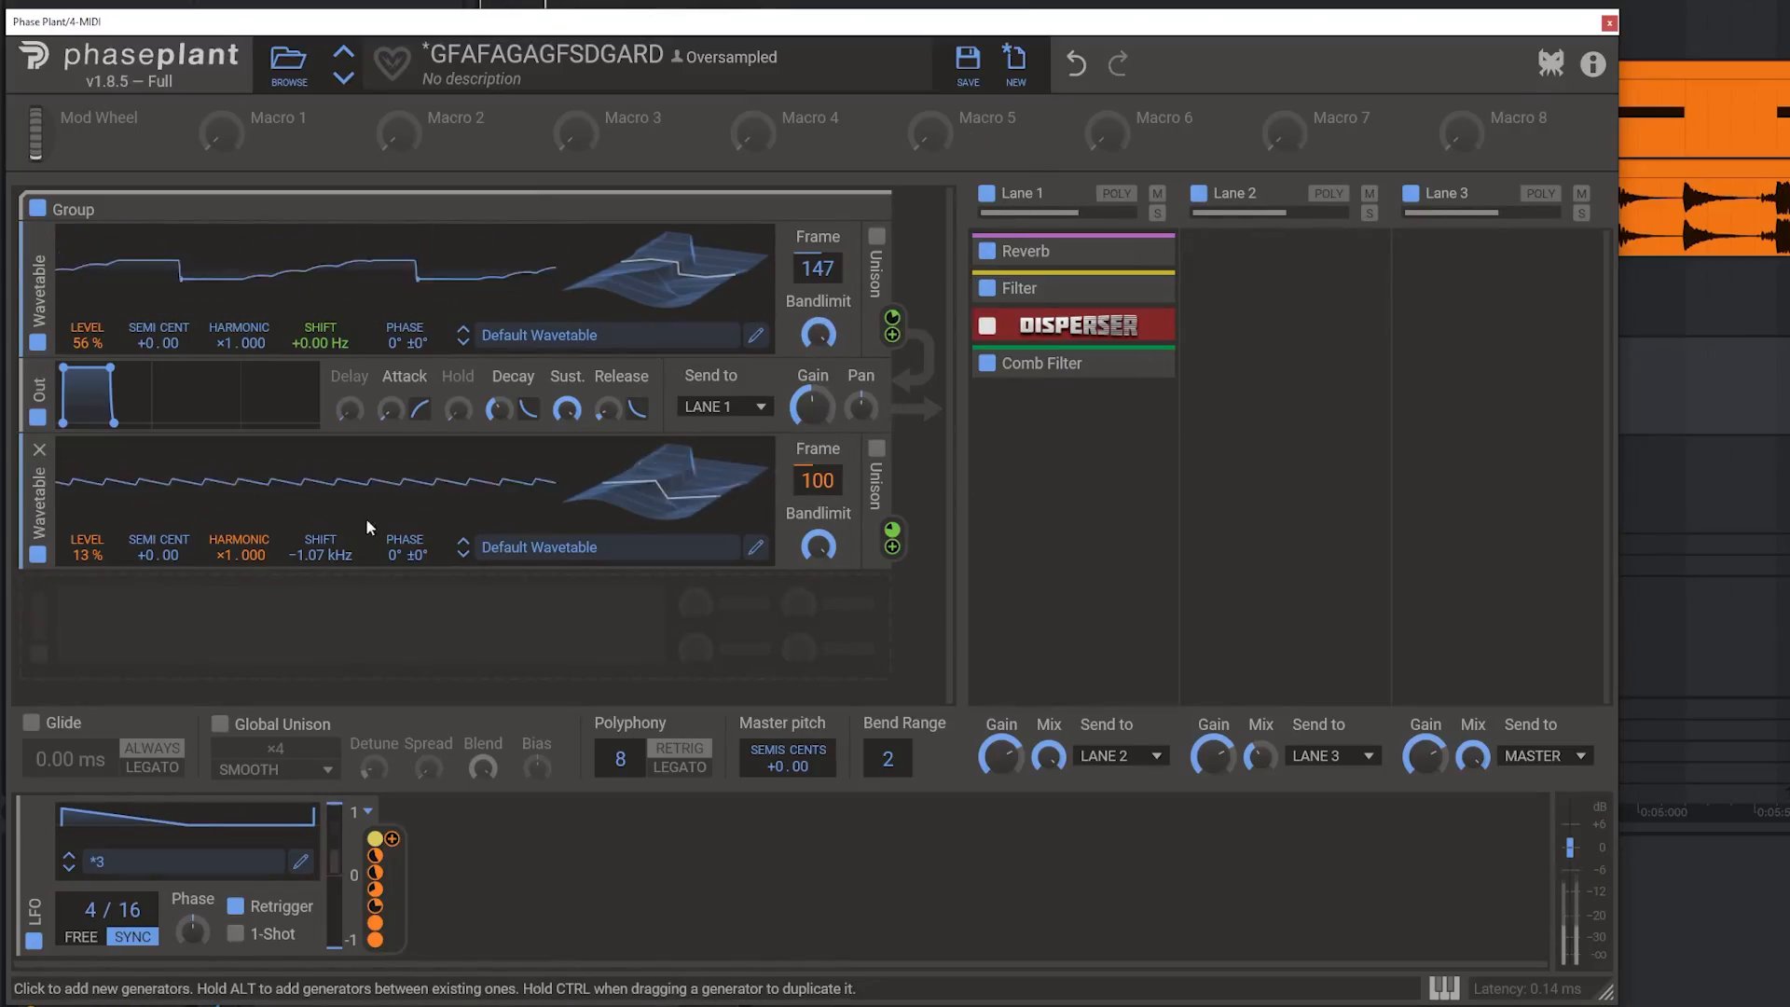
Set the LFO rate to 16/16 and reshape its curve to hold 100% from 1 to about 4.4, falling to 0% at 7
drag(90, 909, 90, 877)
click(301, 861)
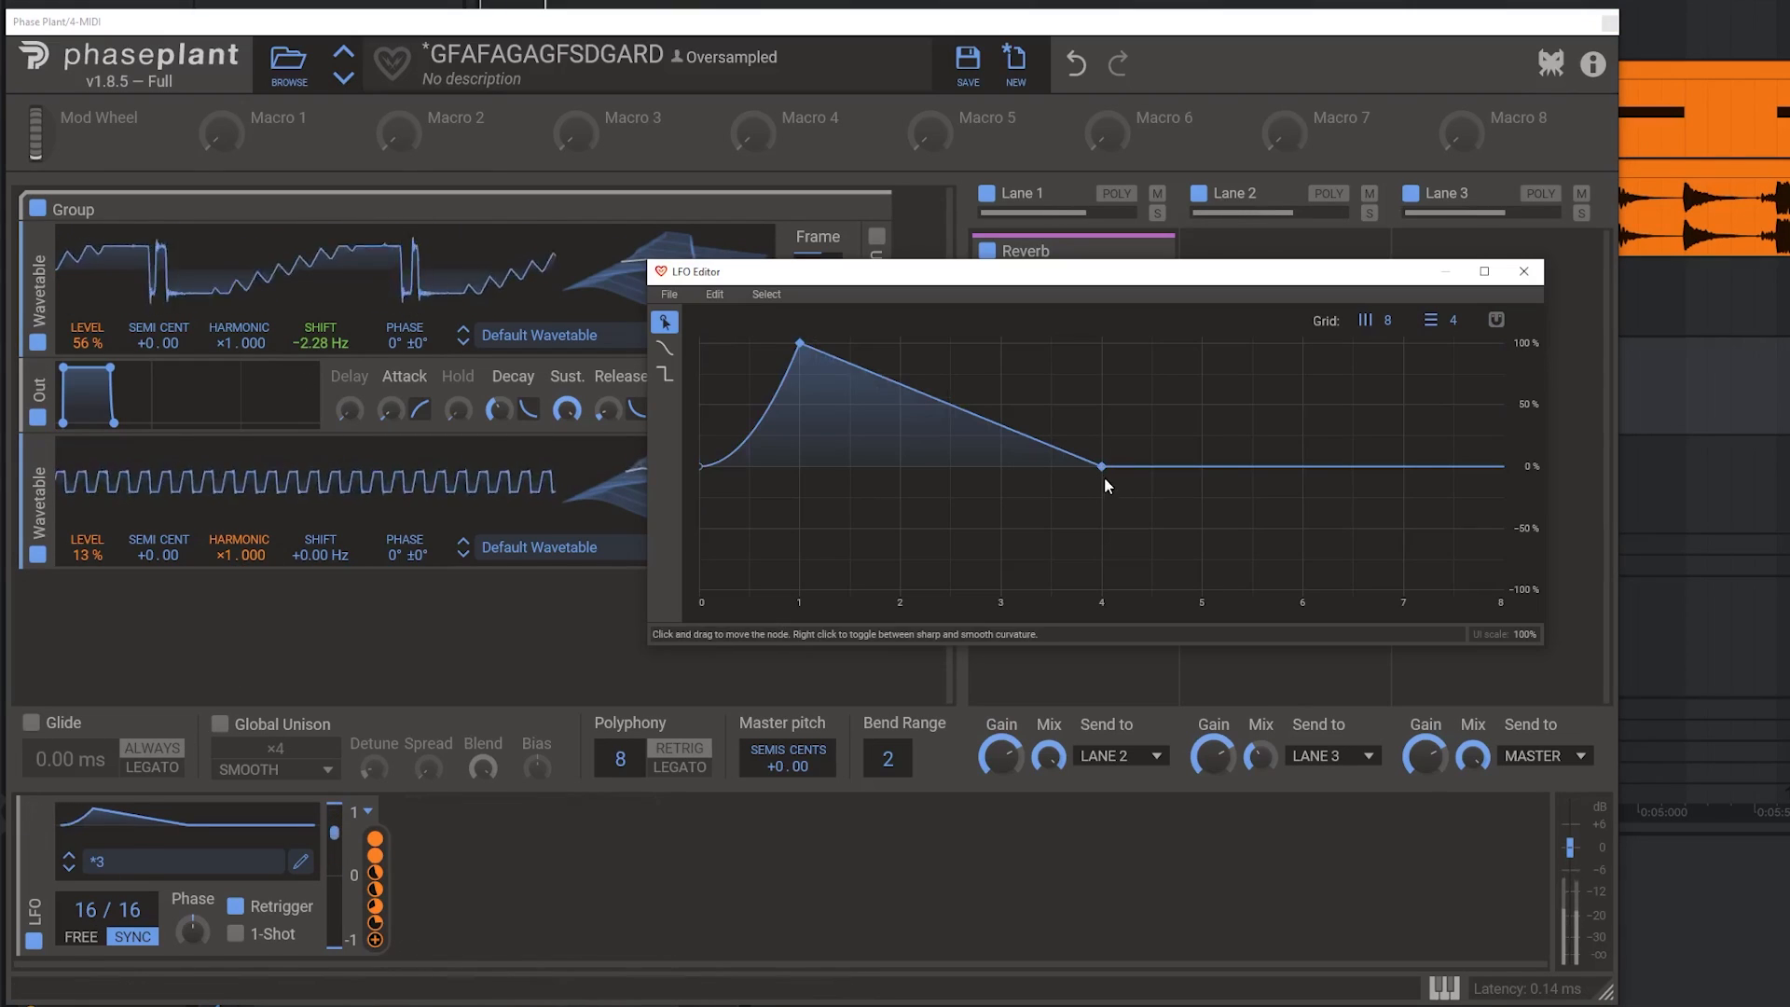
drag(928, 401, 949, 372)
drag(1100, 467, 1083, 459)
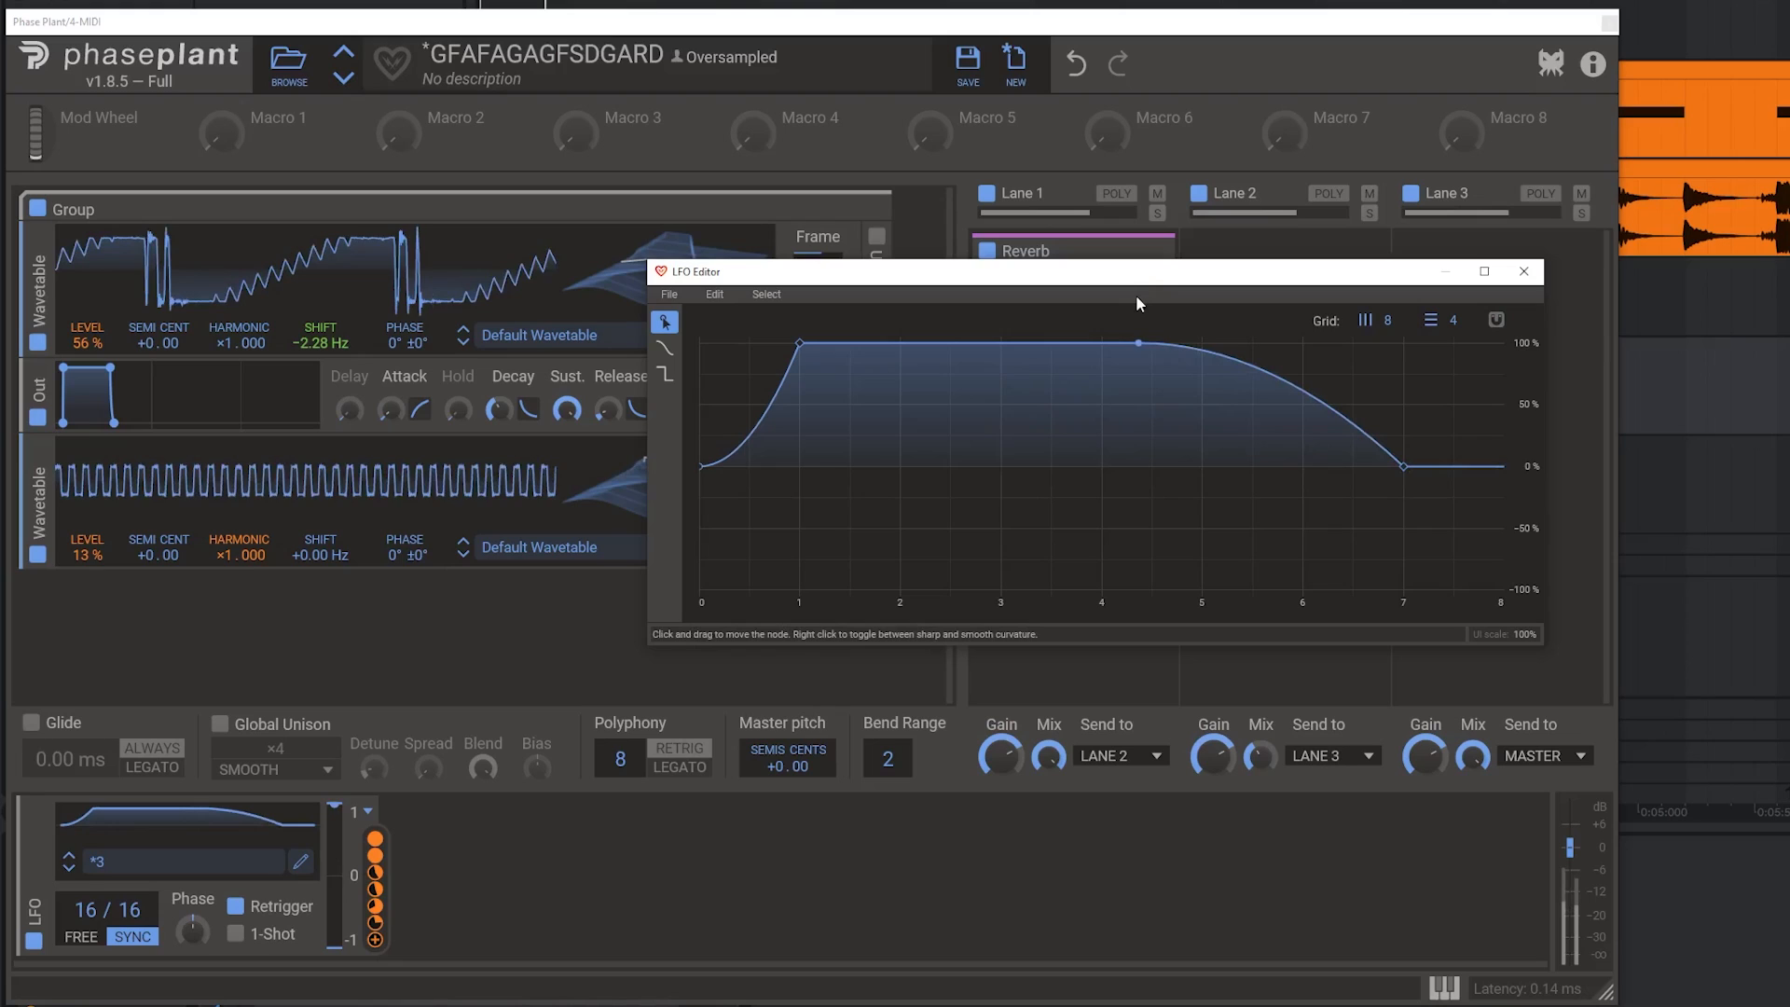
drag(1136, 298, 1091, 362)
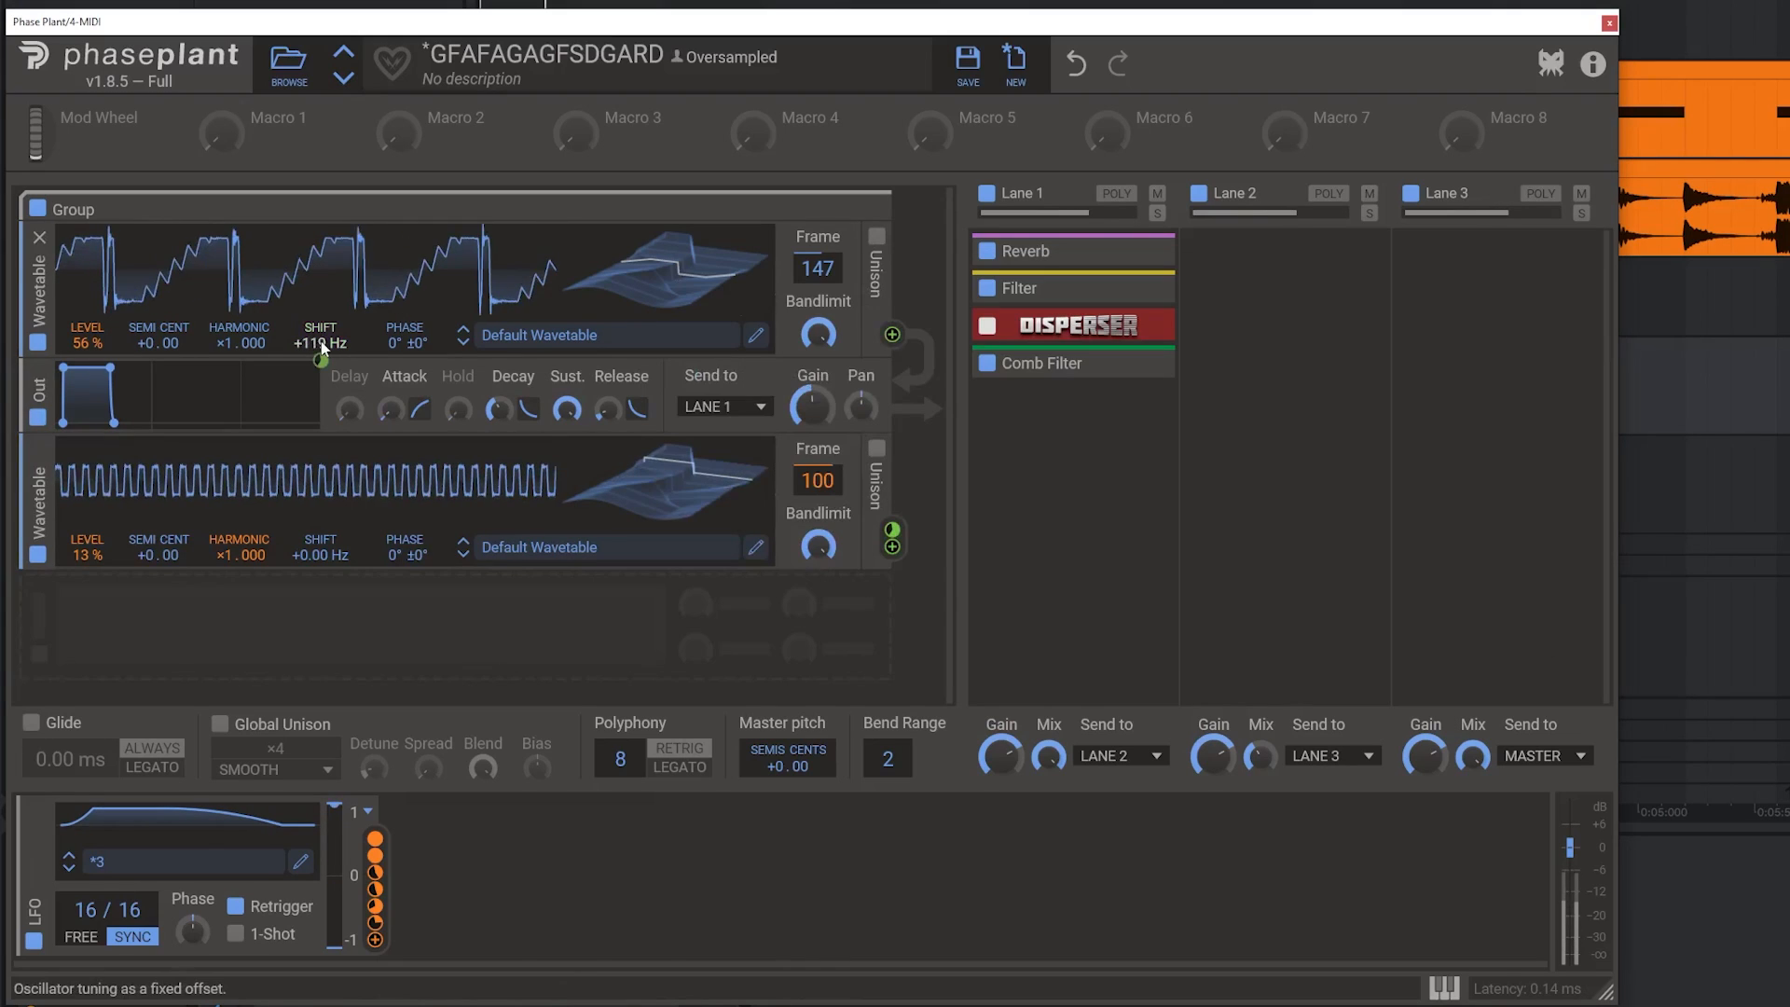
Set the first wavetable's frequency shift to about −687 Hz and record the long note onto the 6 Audio track
mouse_move(319, 350)
mouse_down()
mouse_move(319, 321)
mouse_move(319, 368)
mouse_move(319, 313)
mouse_move(319, 382)
mouse_up()
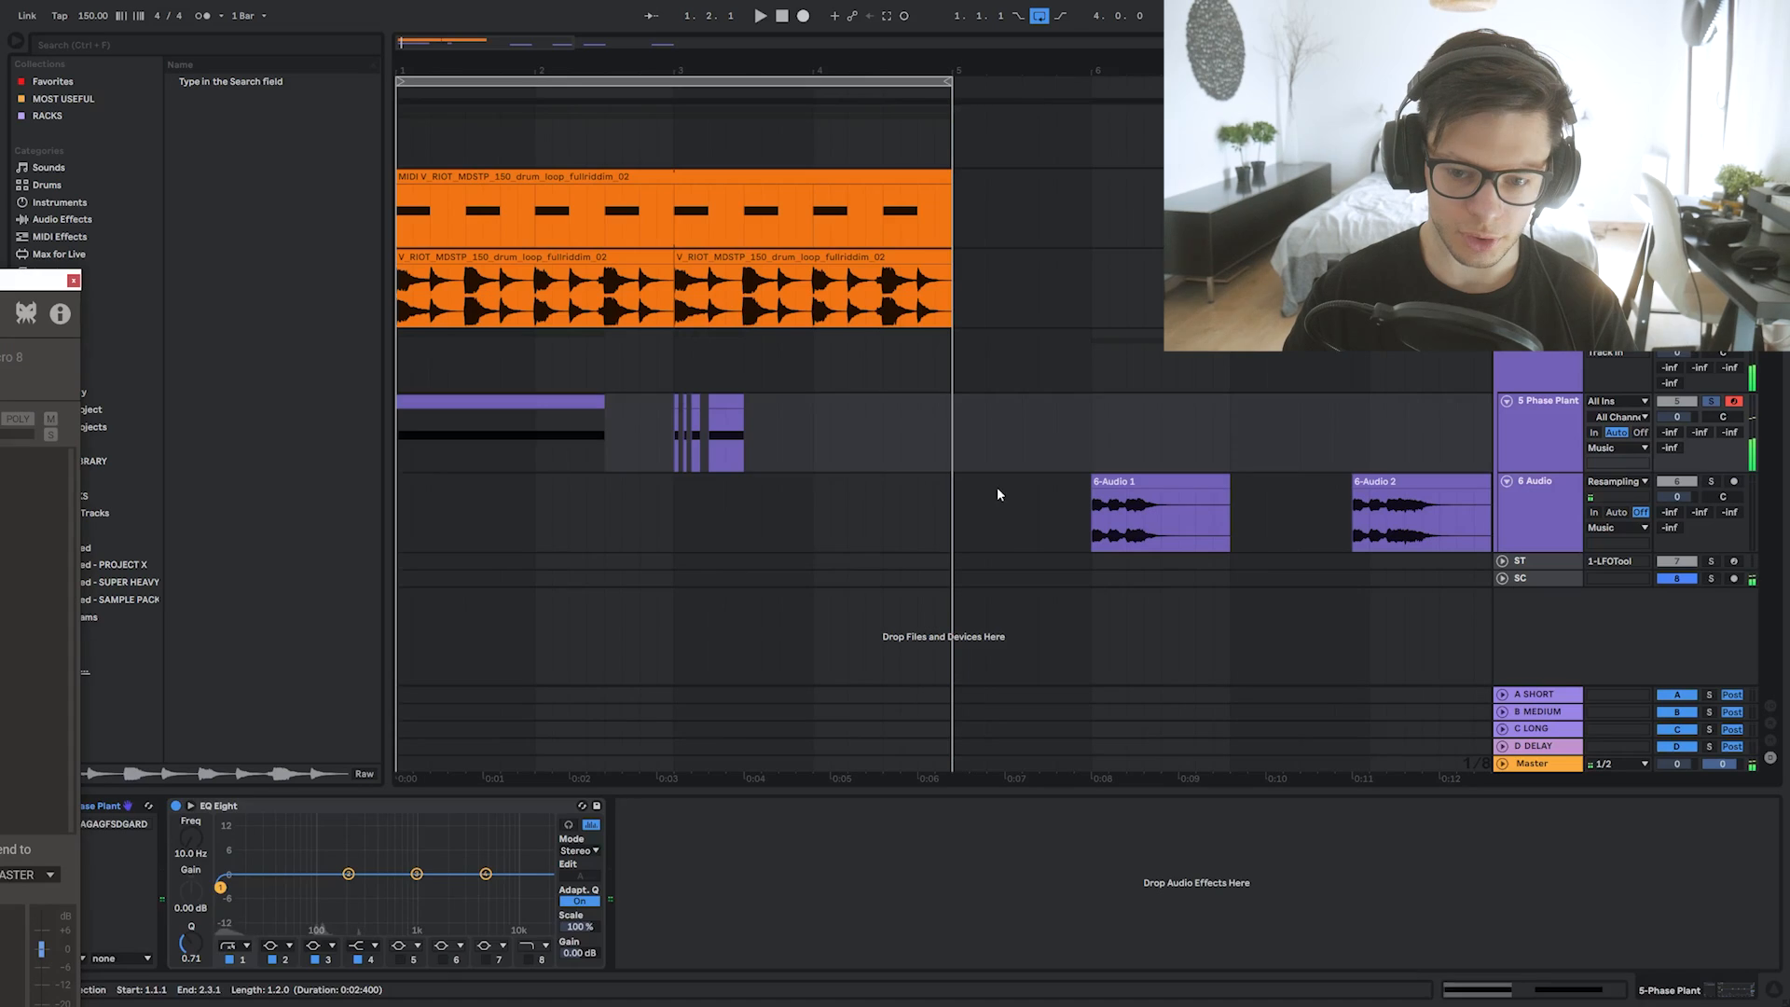
click(999, 493)
click(952, 449)
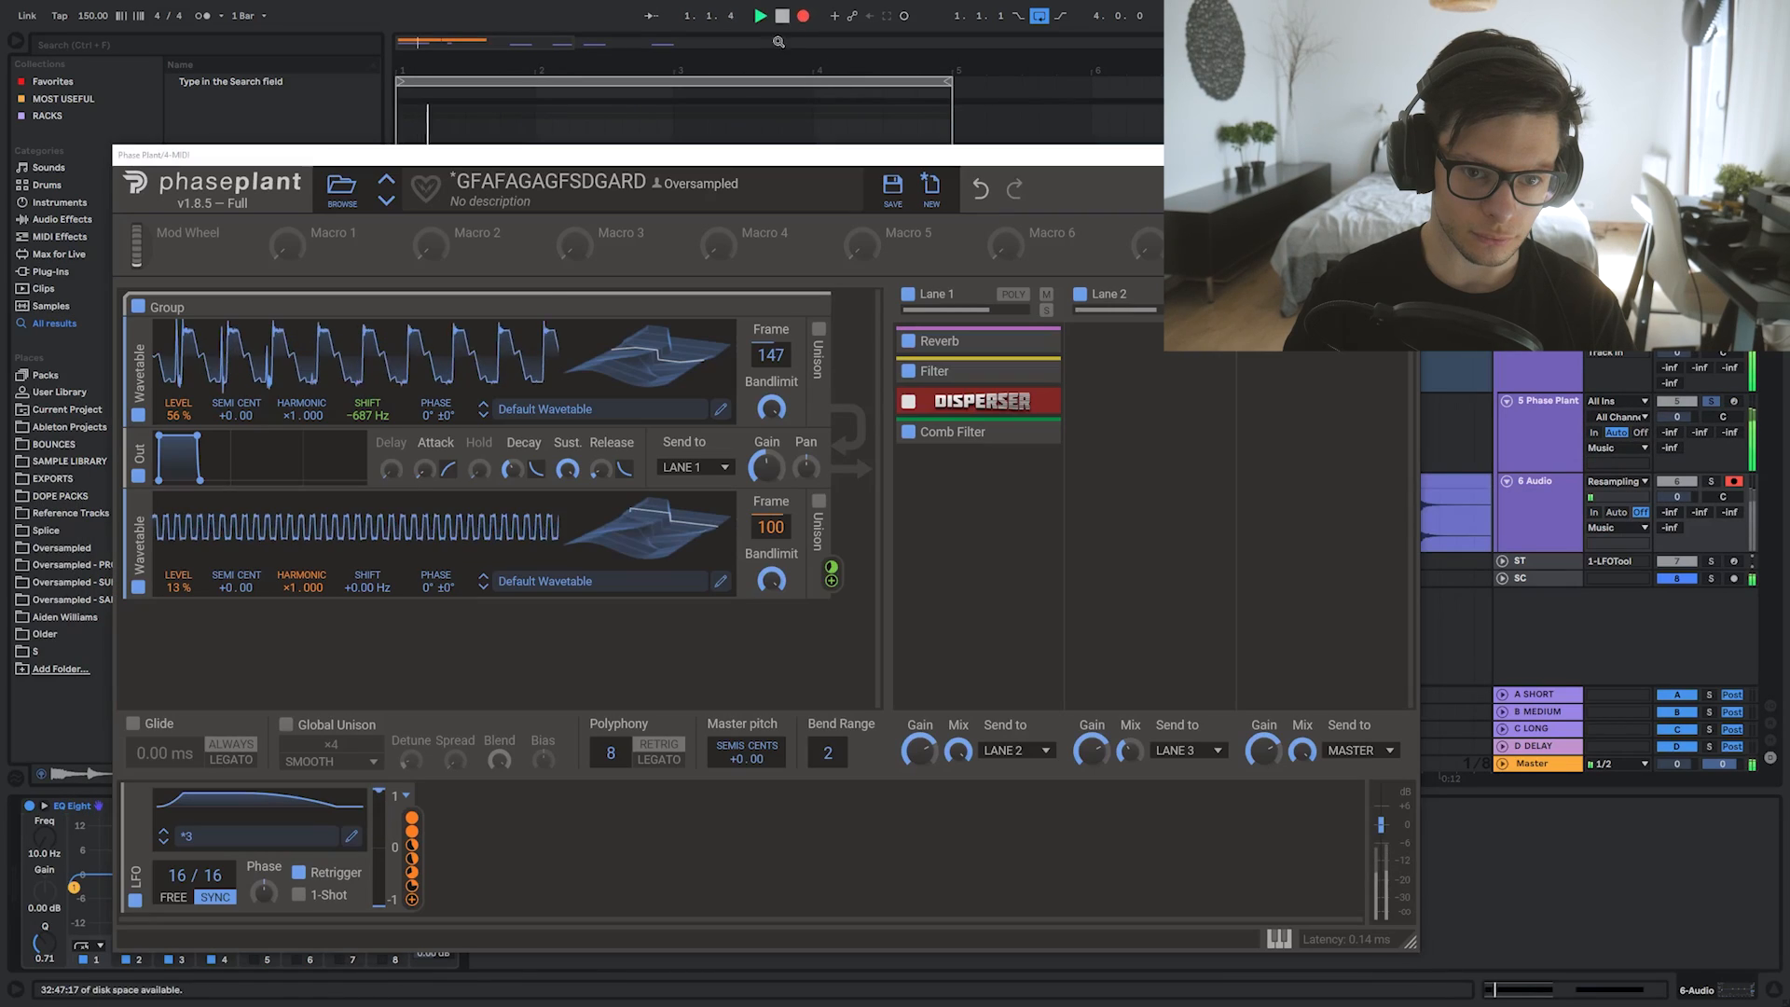
mouse_move(708, 156)
mouse_down()
mouse_move(820, 522)
mouse_move(878, 883)
mouse_up()
key(space)
Trim the new take on 6 Audio to its first bar and move it out to bar 16
click(596, 527)
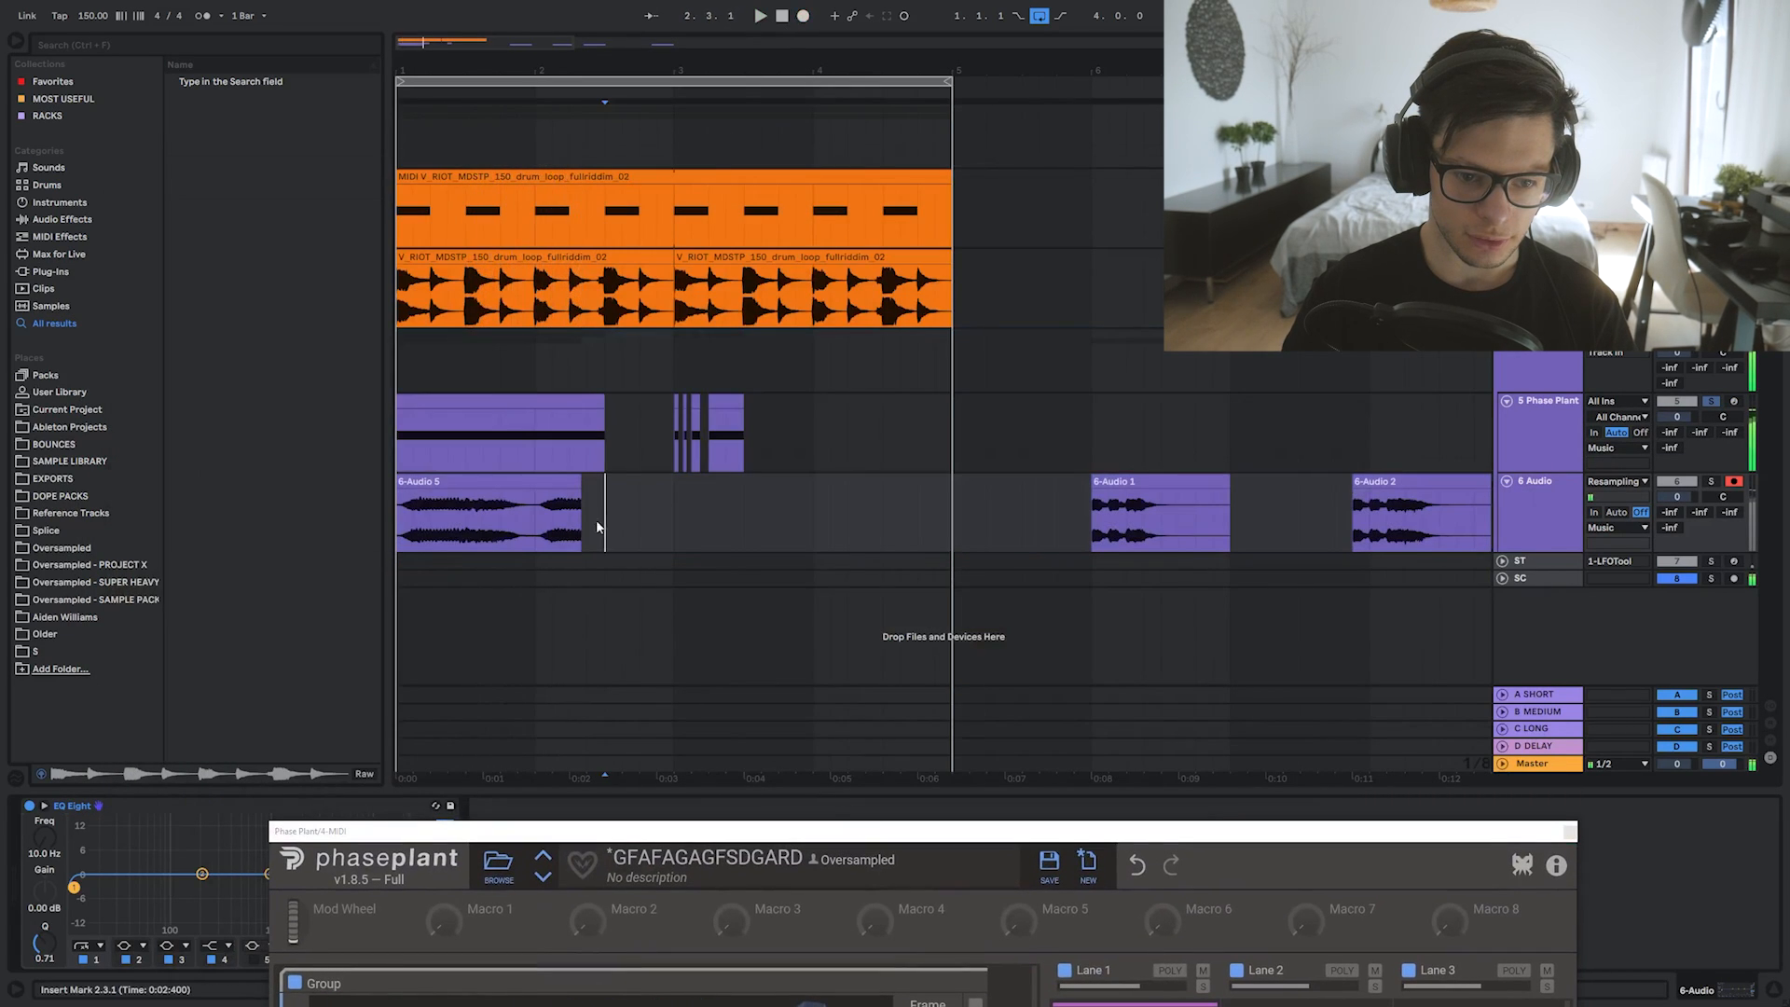
shift+click(610, 517)
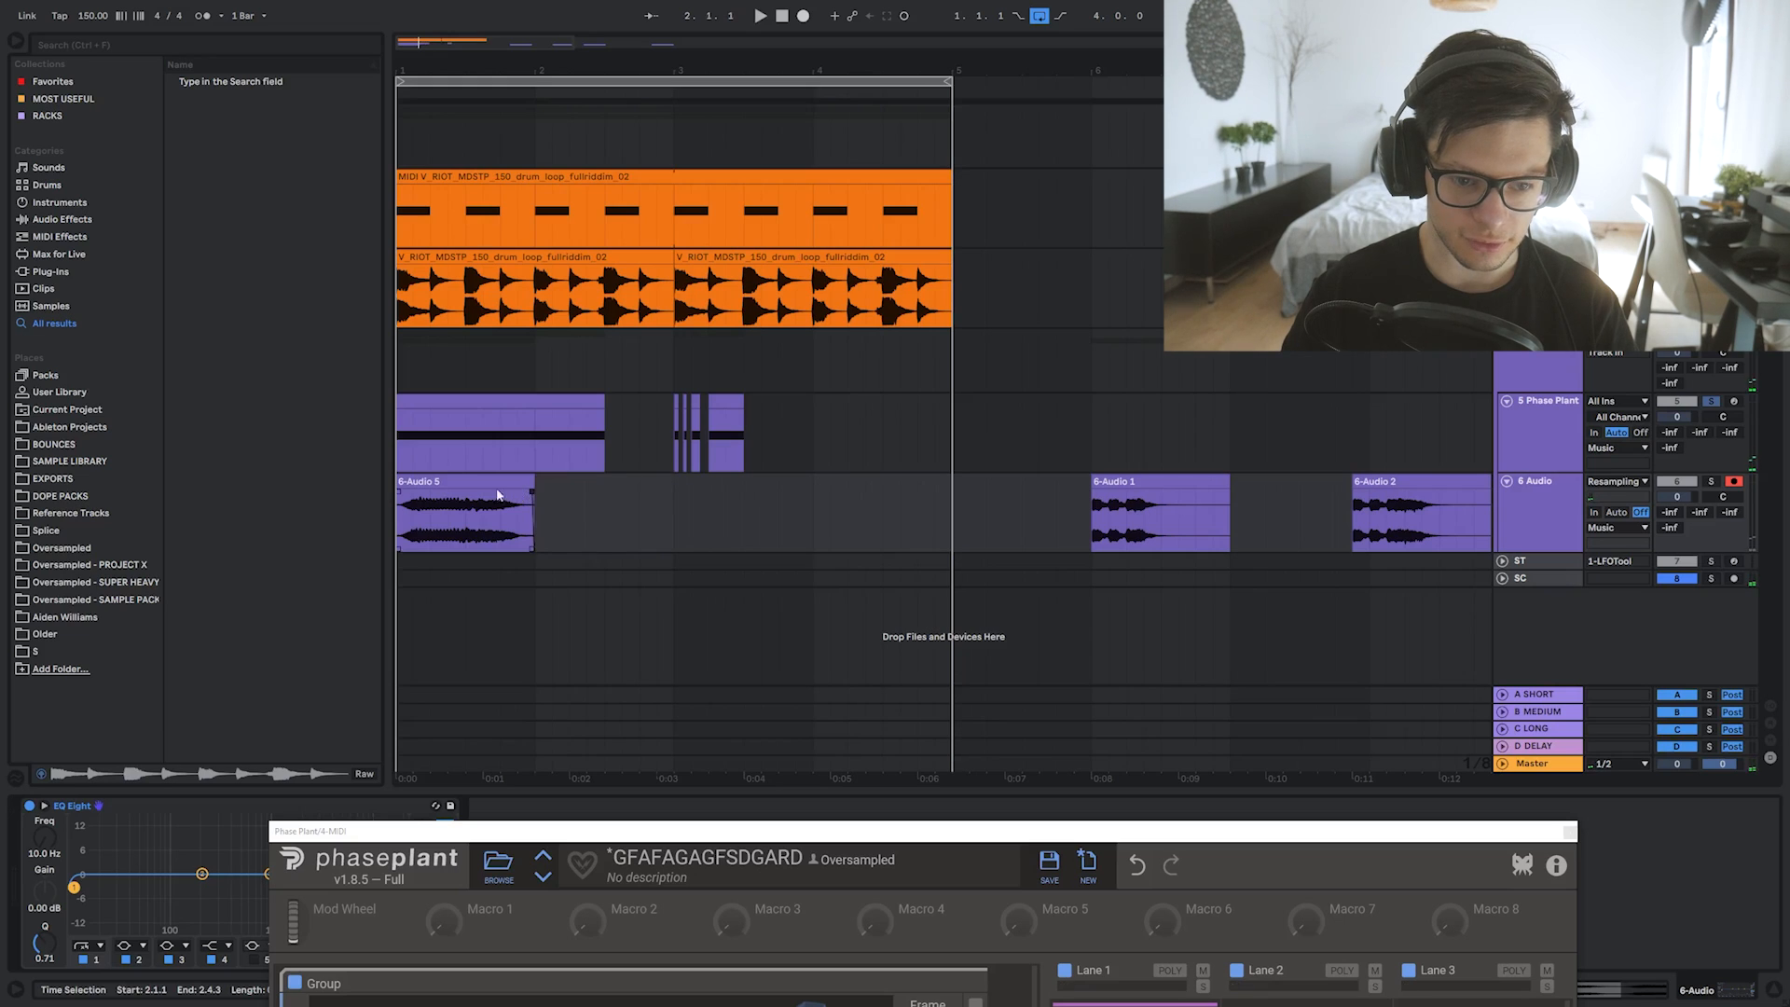
scroll(497, 495, down, 4)
drag(1135, 503, 1143, 502)
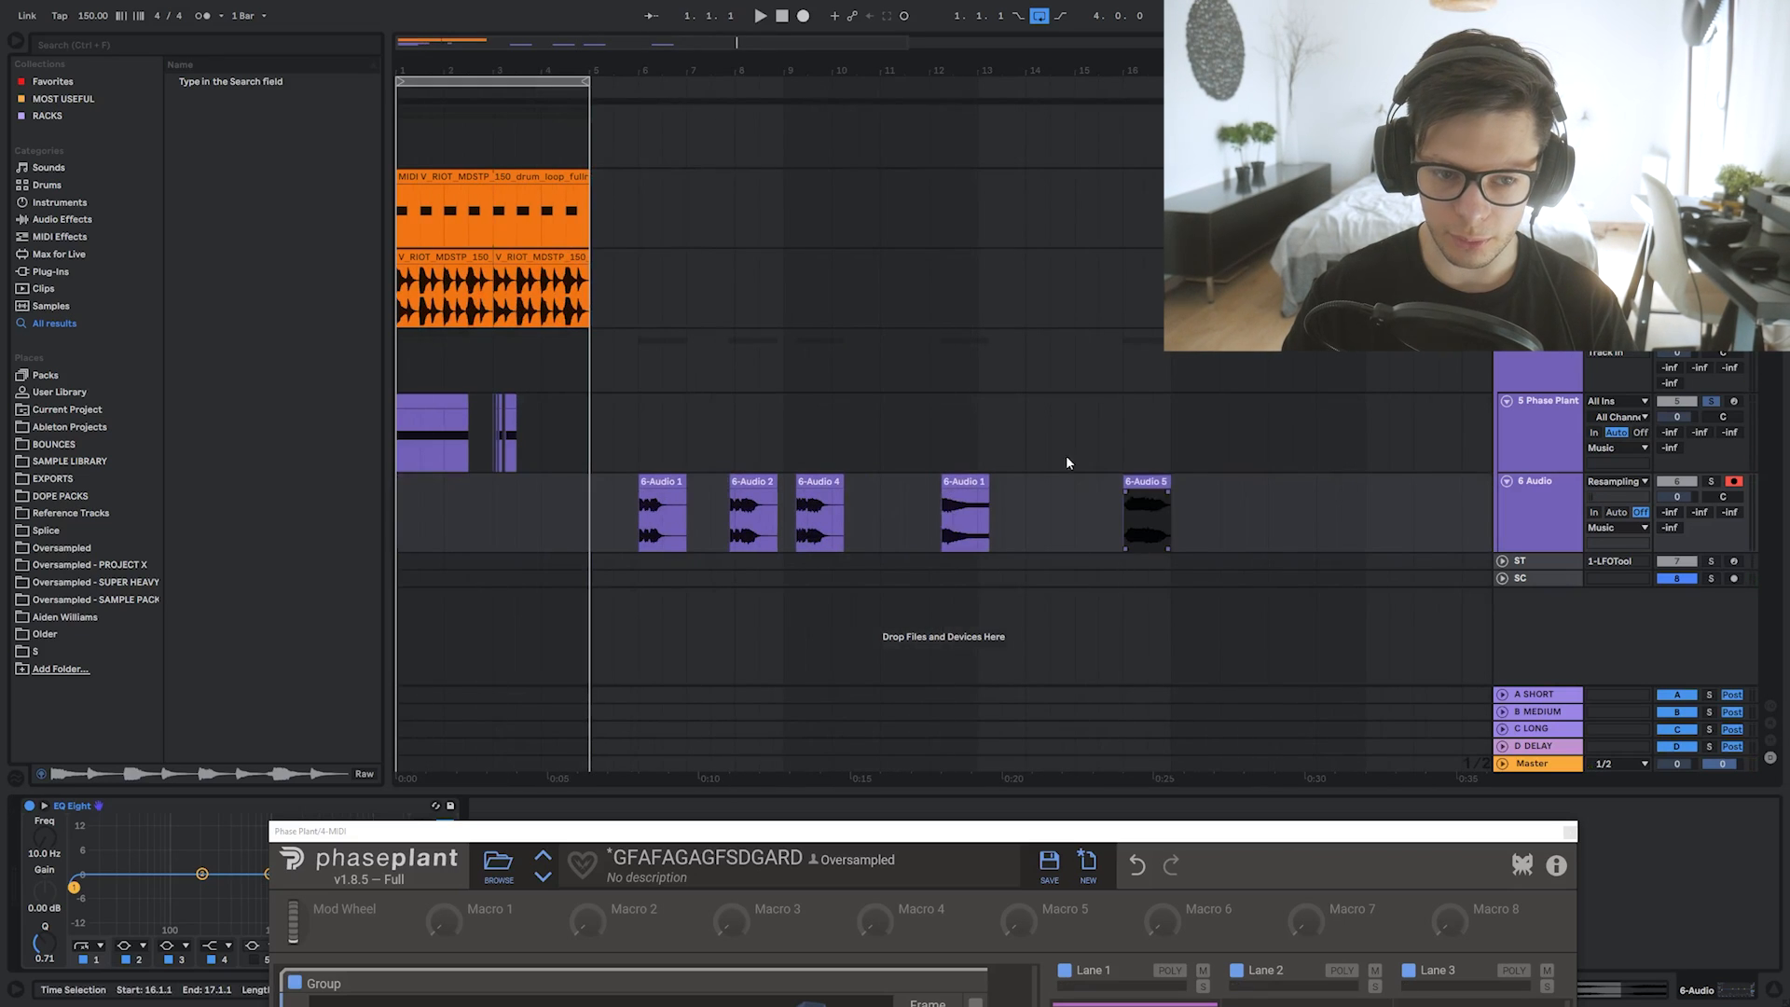
While playing from bar 1, bring the first wavetable's frequency shift to about −7.61 Hz and set the LFO rate to 16/8
click(658, 340)
scroll(708, 368, up, 3)
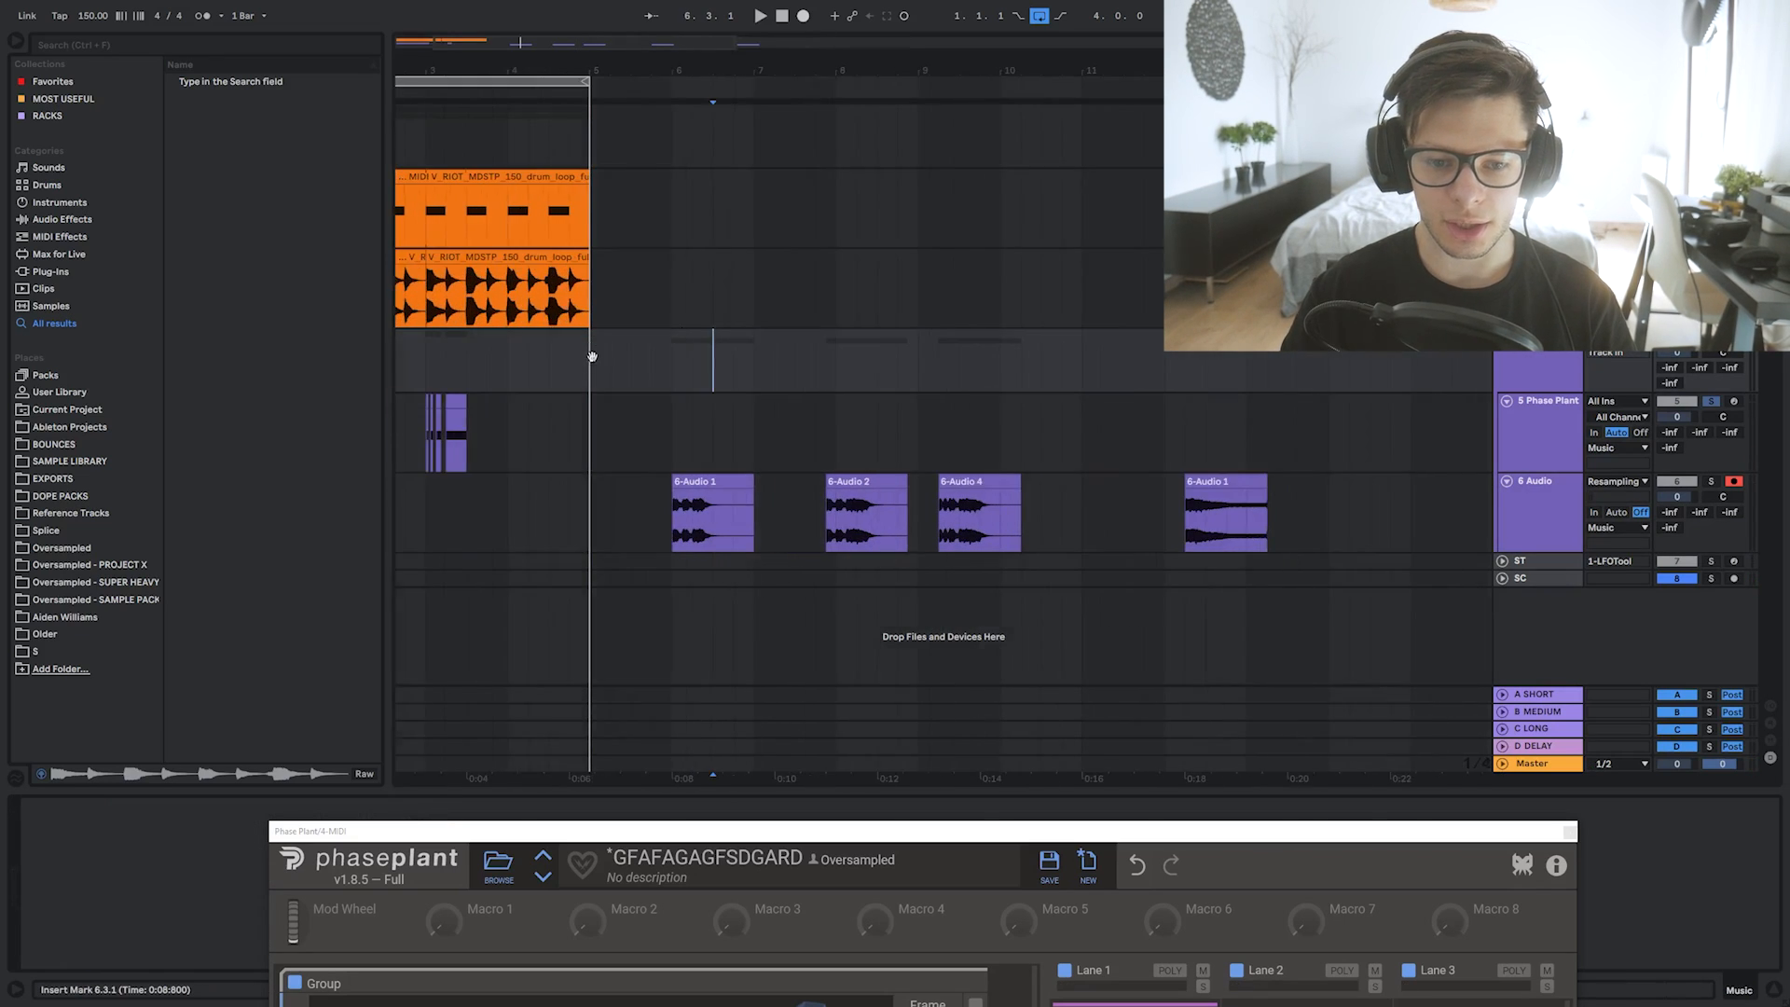
click(764, 439)
mouse_move(564, 836)
mouse_down()
mouse_move(859, 128)
mouse_move(971, 311)
mouse_move(727, 566)
mouse_up()
click(404, 515)
mouse_move(578, 566)
mouse_down()
mouse_move(193, 42)
mouse_move(170, 53)
mouse_move(288, 633)
mouse_move(268, 645)
mouse_up()
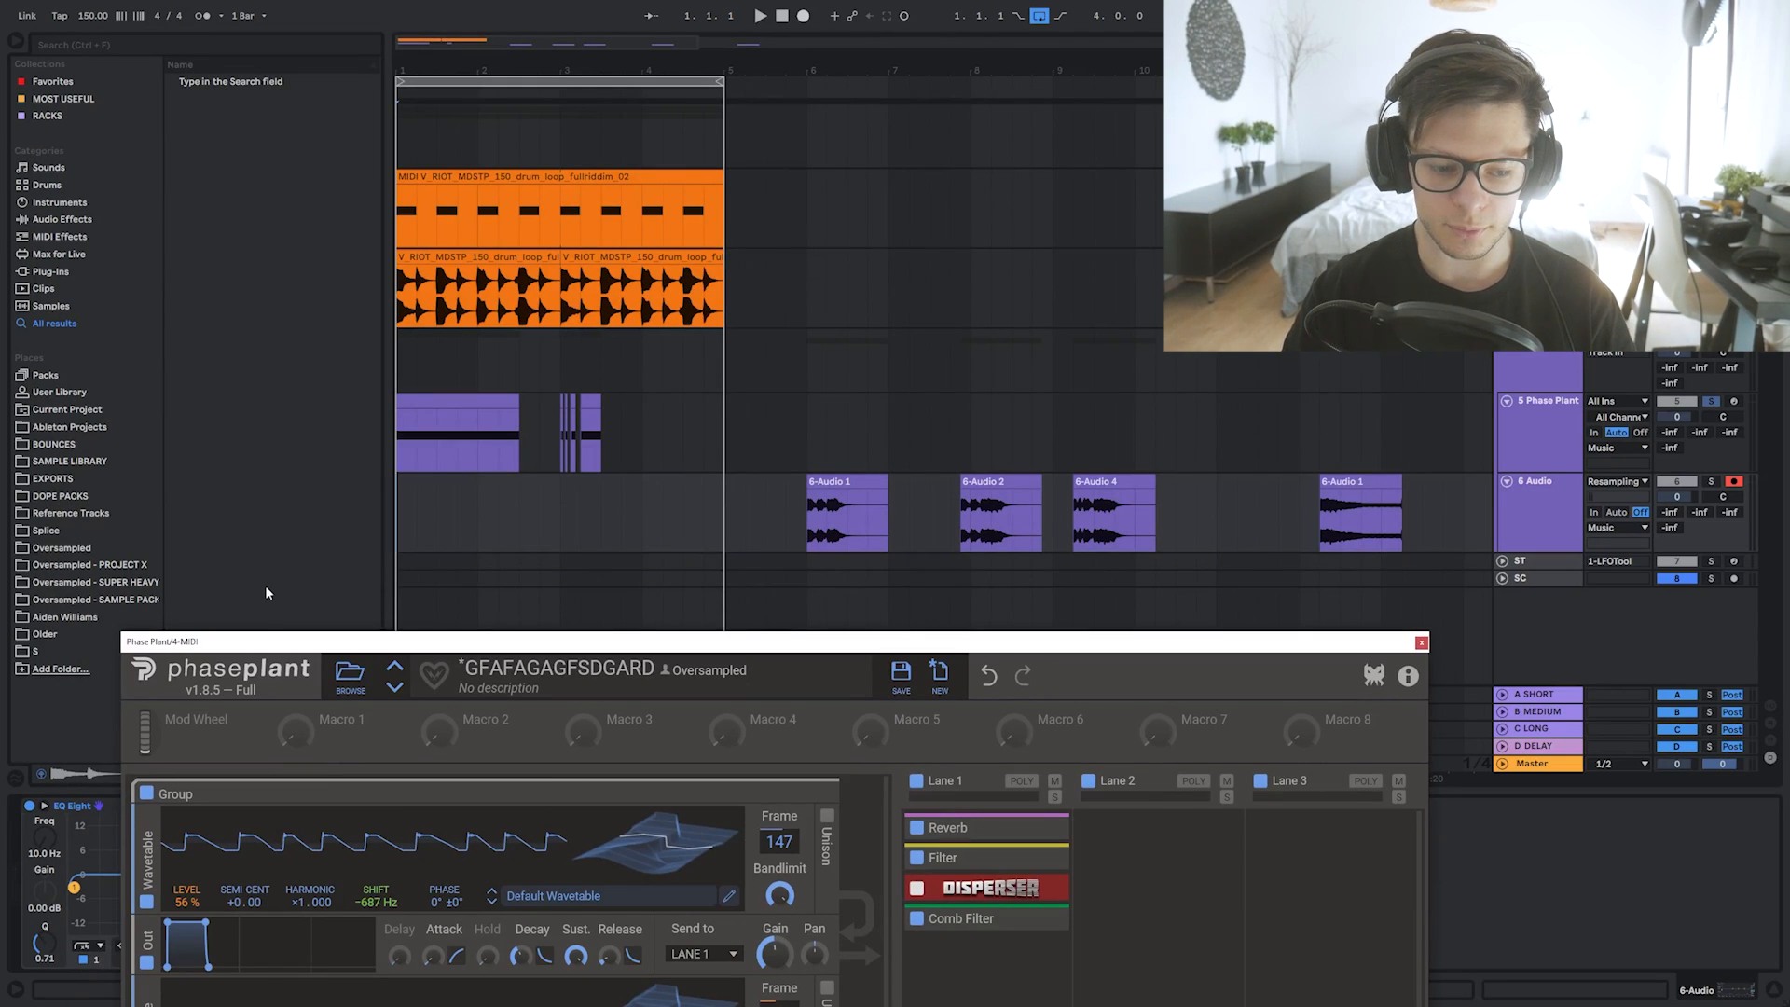
drag(513, 647, 492, 143)
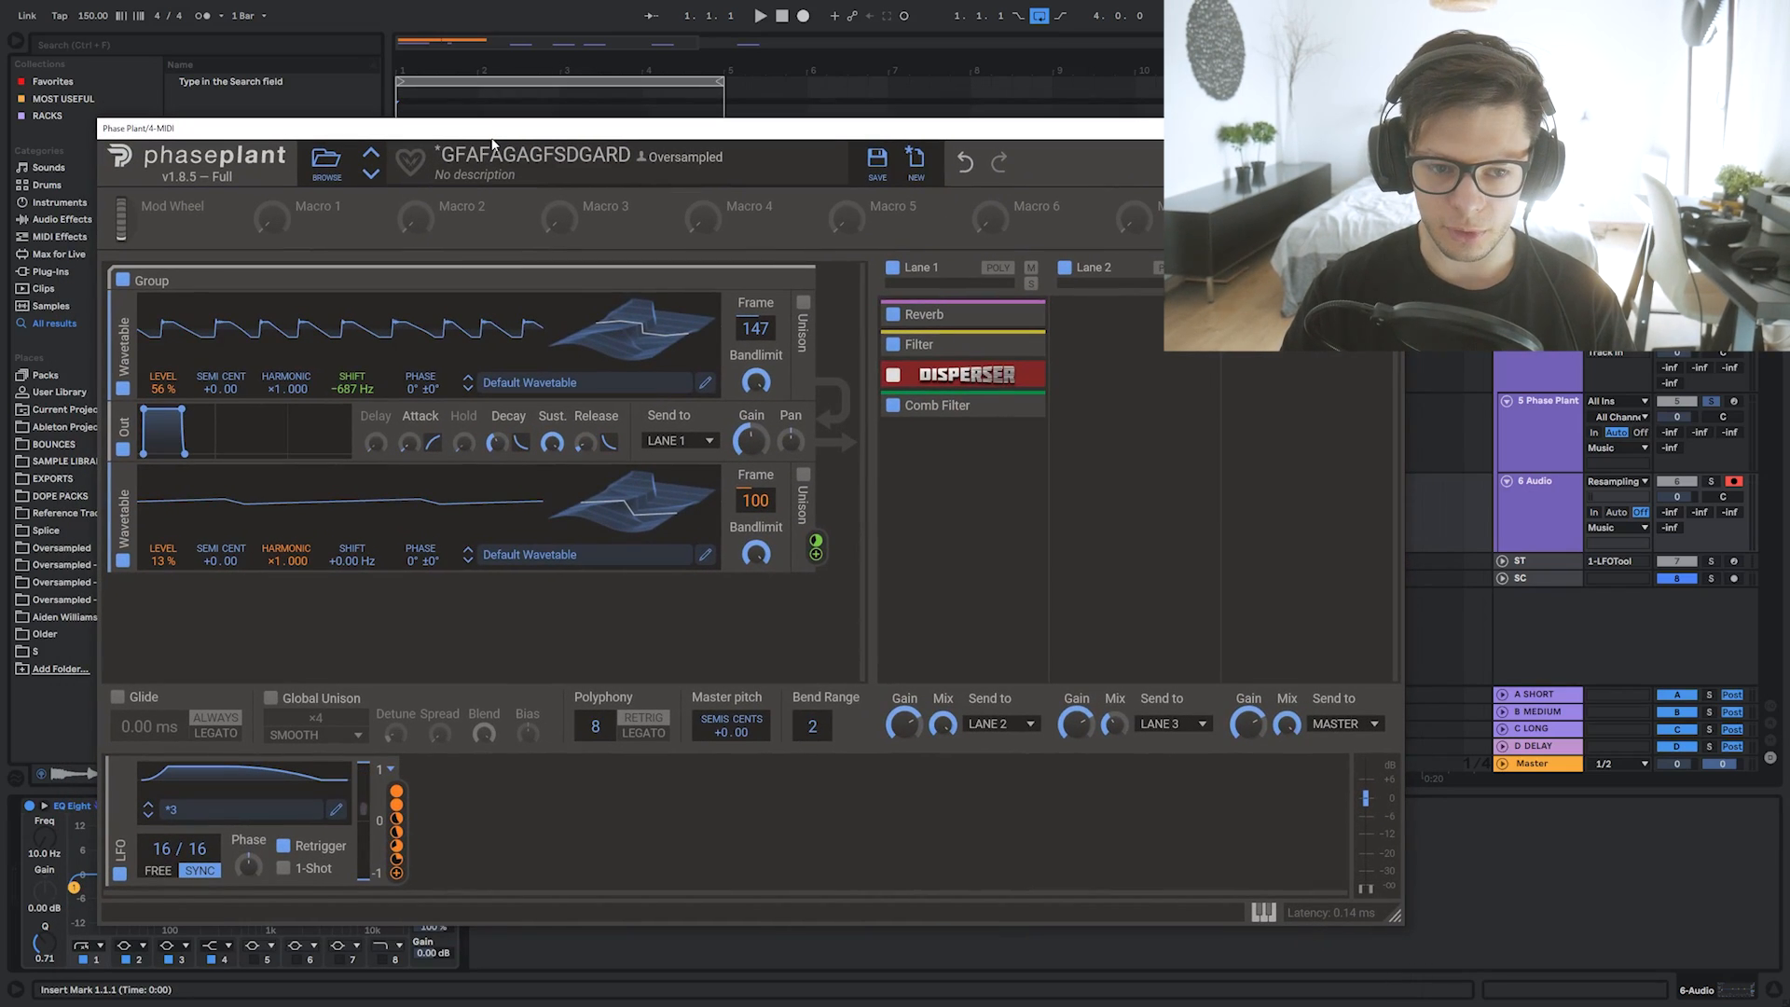
key(space)
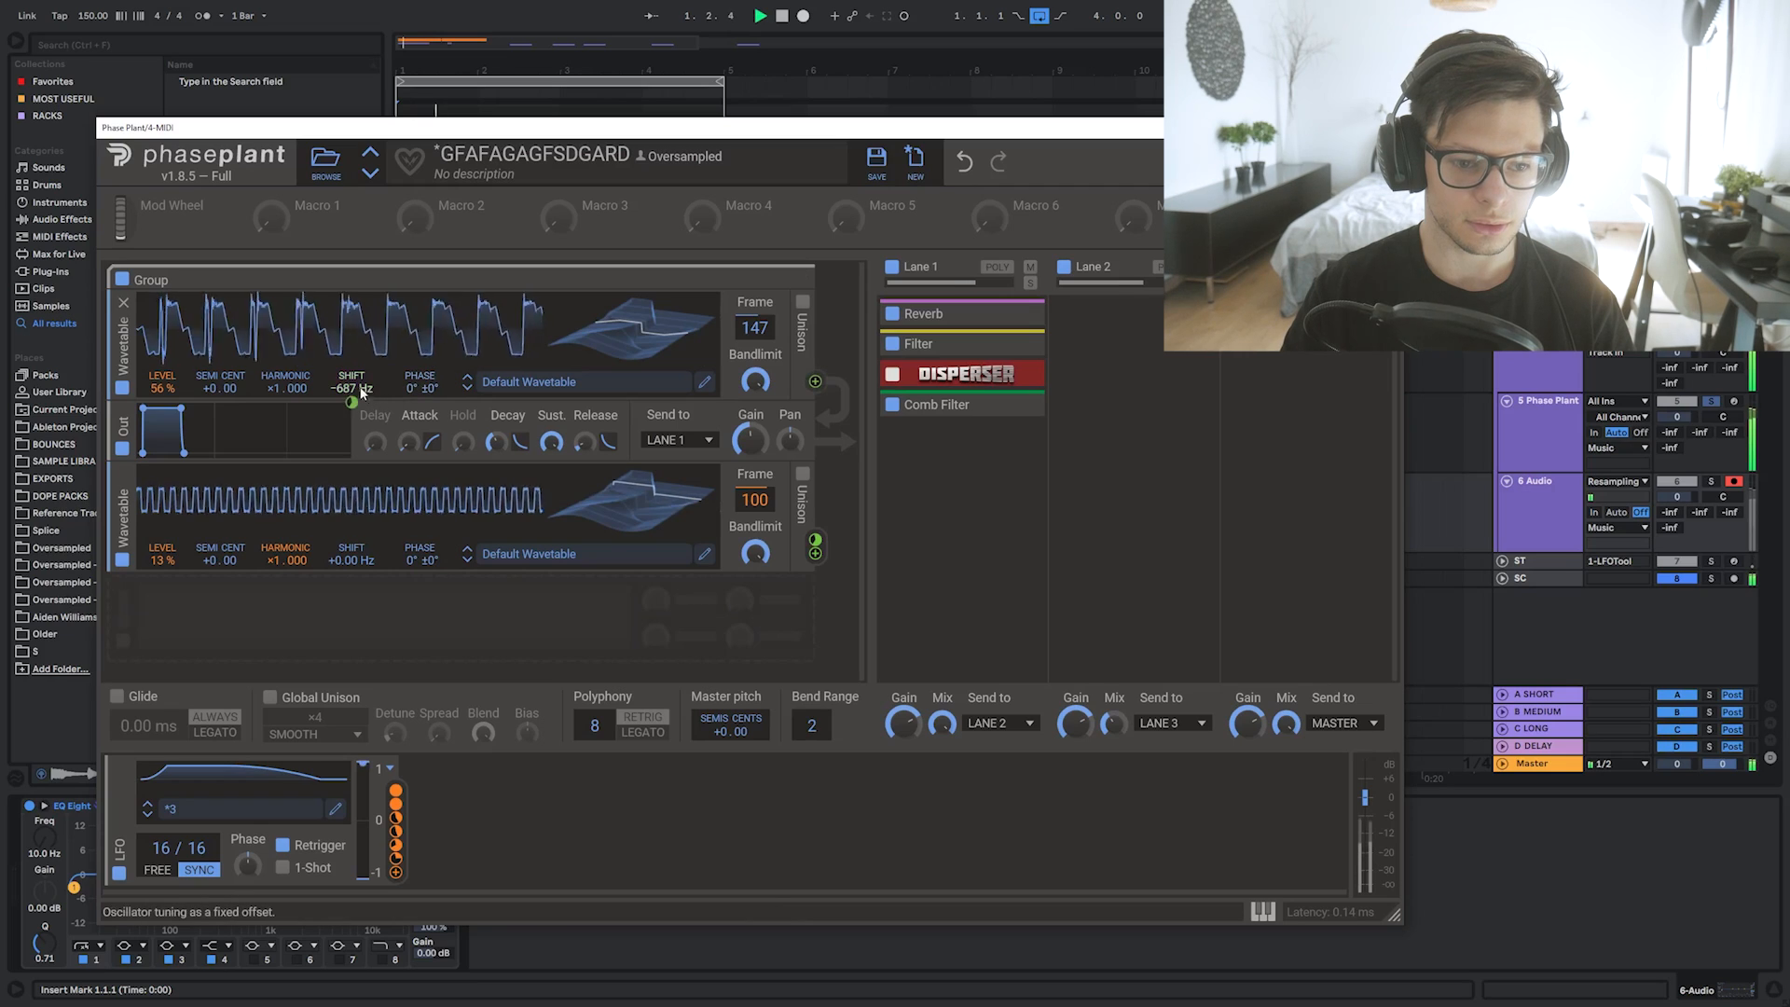
mouse_move(351, 388)
mouse_down()
mouse_move(351, 369)
mouse_move(351, 390)
mouse_up()
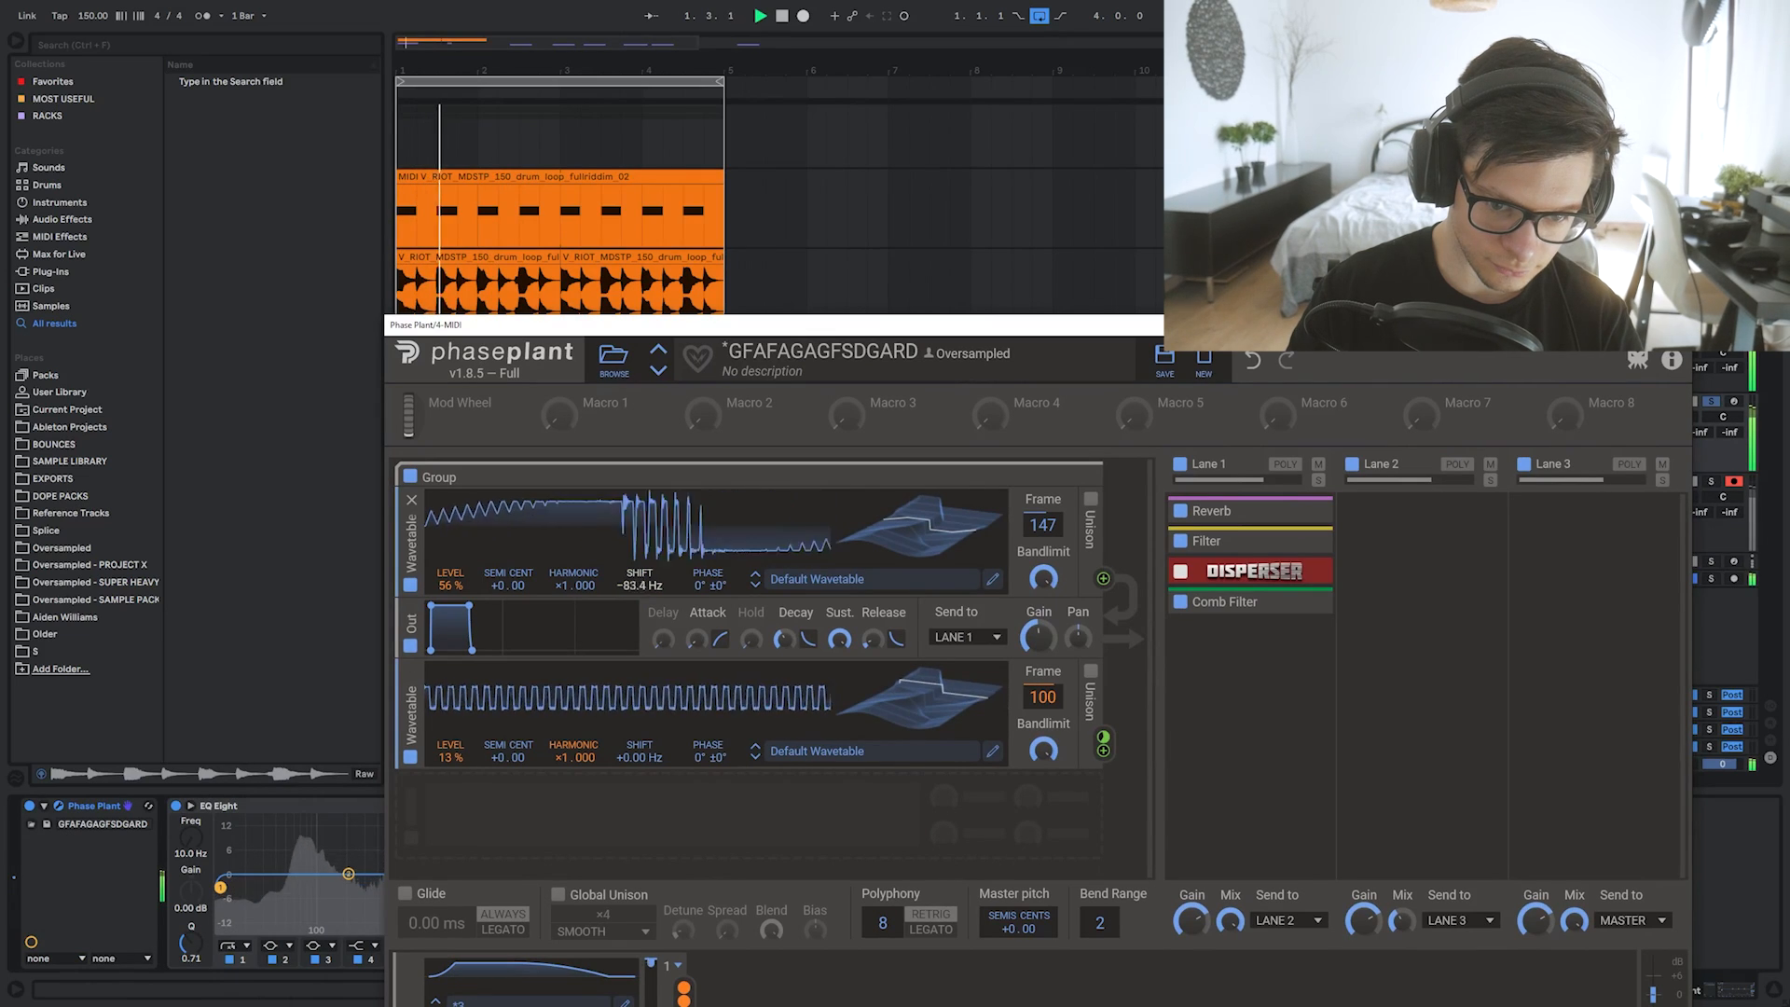
mouse_move(639, 585)
mouse_down()
mouse_move(640, 568)
mouse_move(639, 585)
mouse_up()
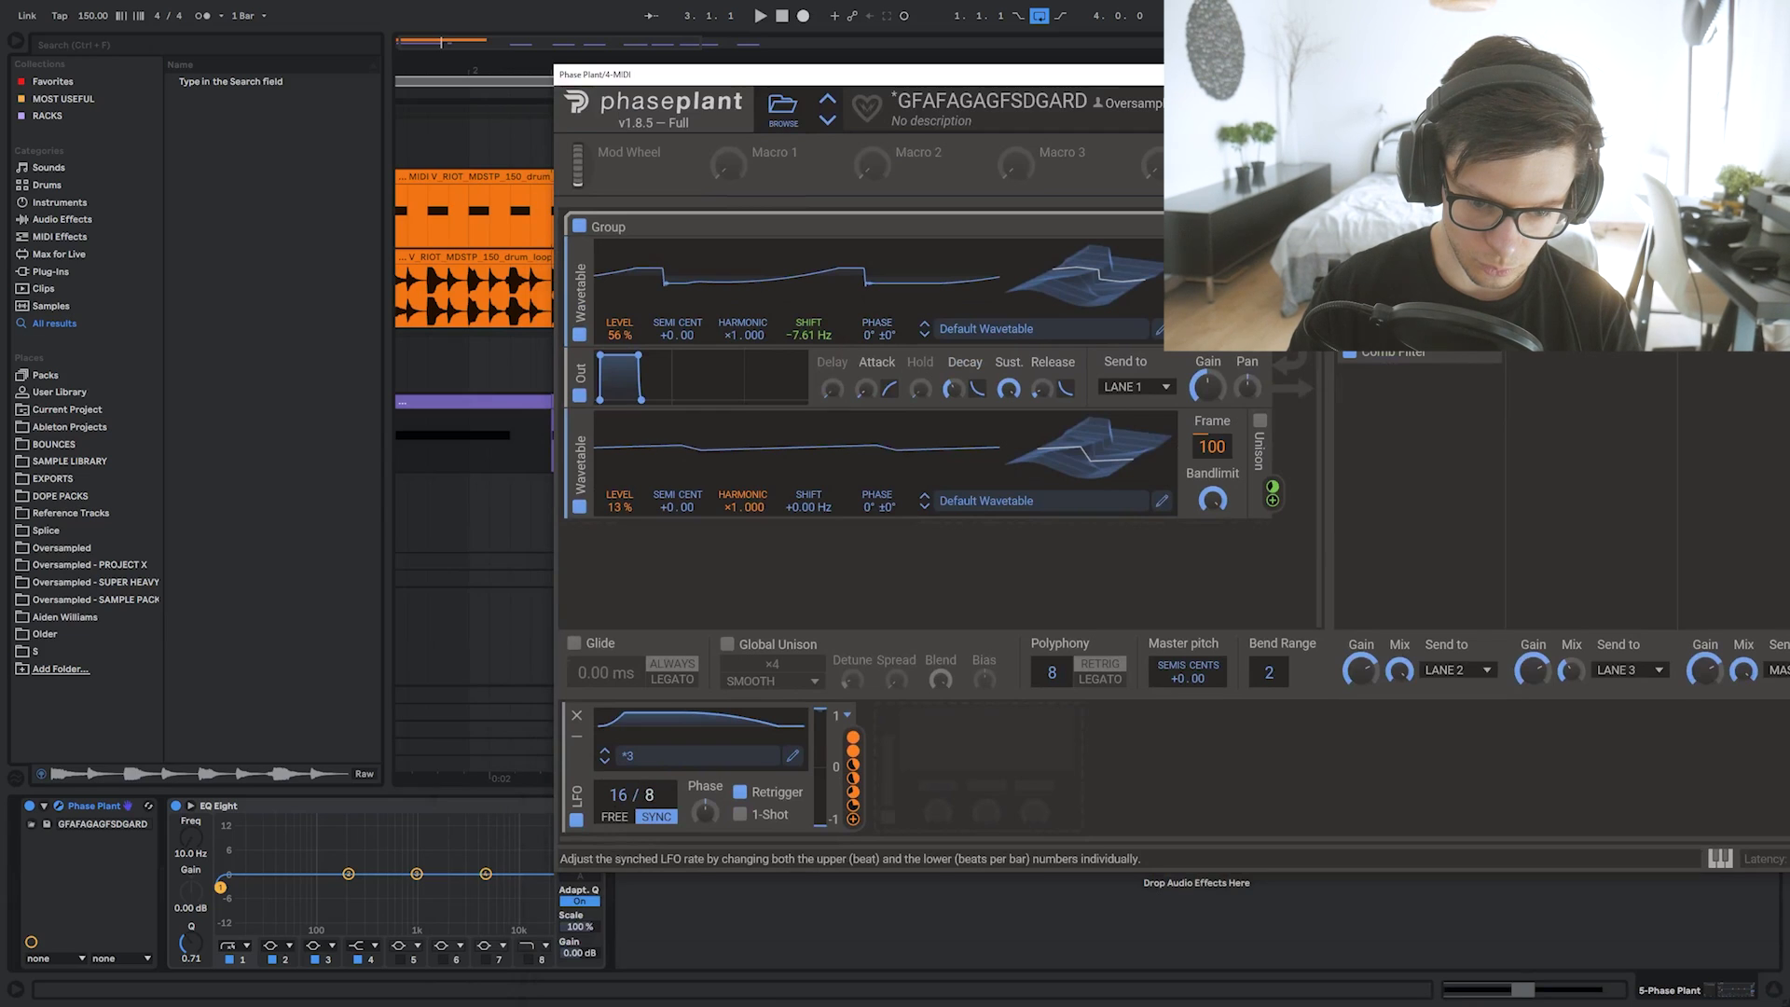
Audition the bass, set the first wavetable's frequency shift to about −744 Hz and record a take onto the 6 Audio track
key(space)
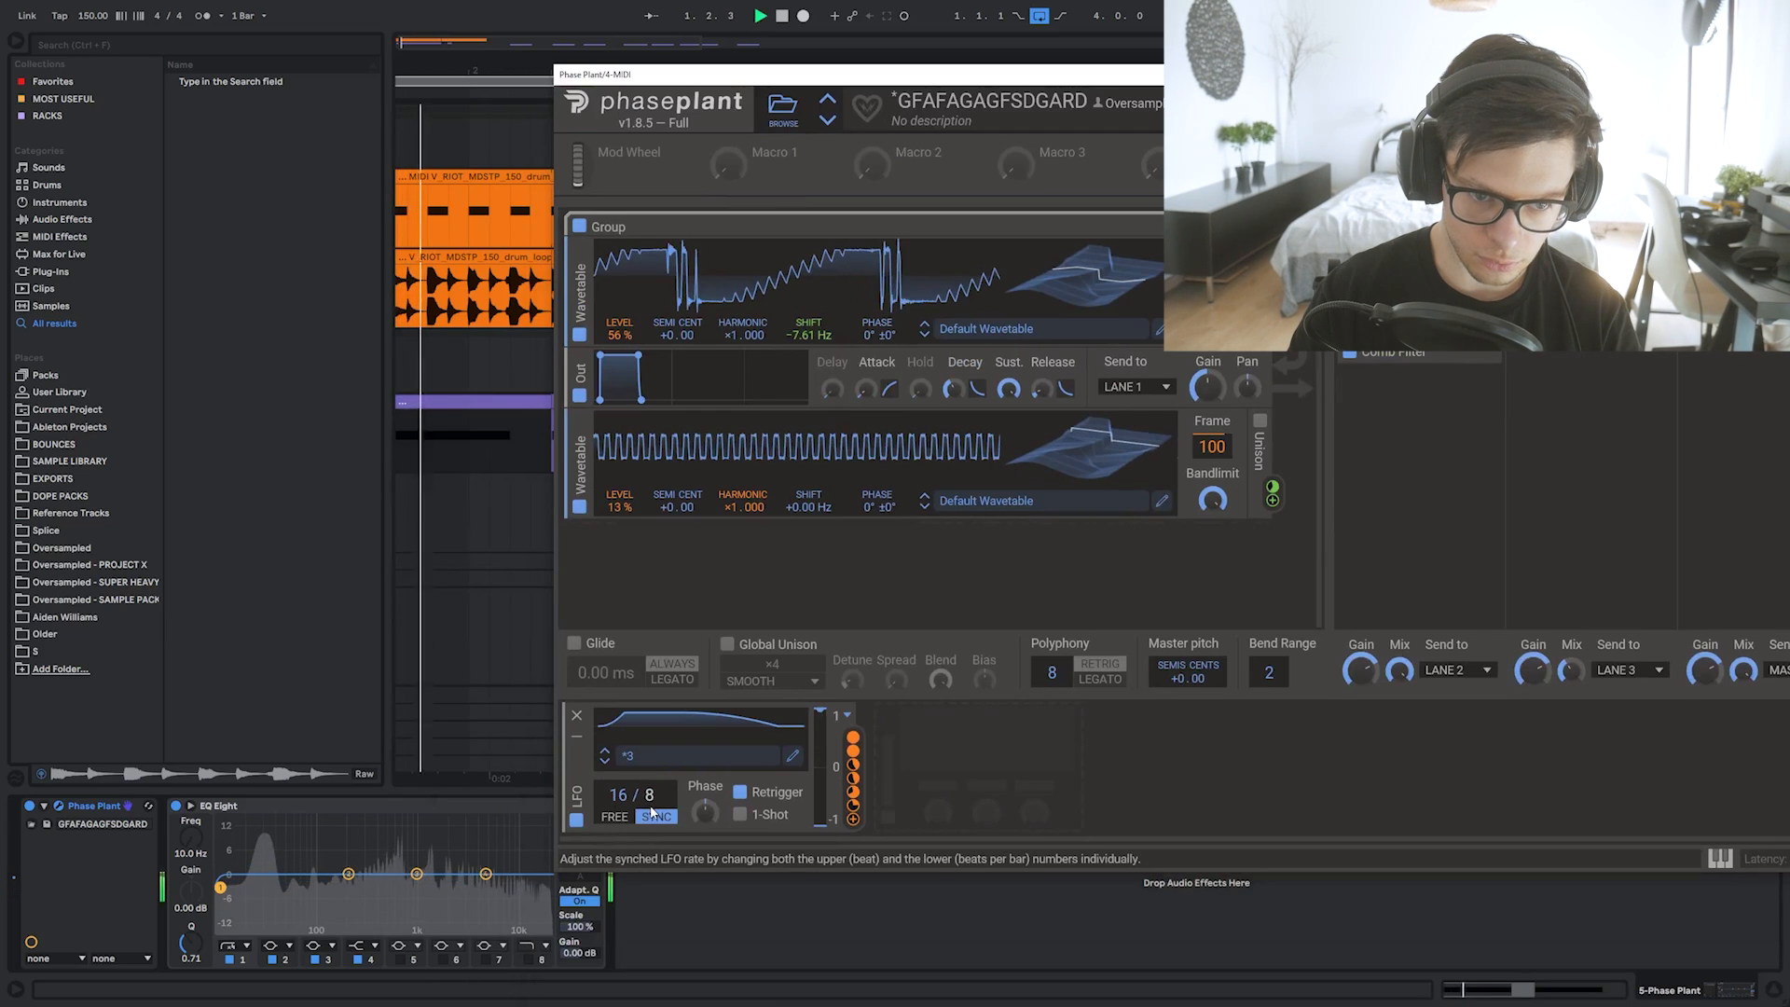
drag(691, 65, 1039, 173)
key(space)
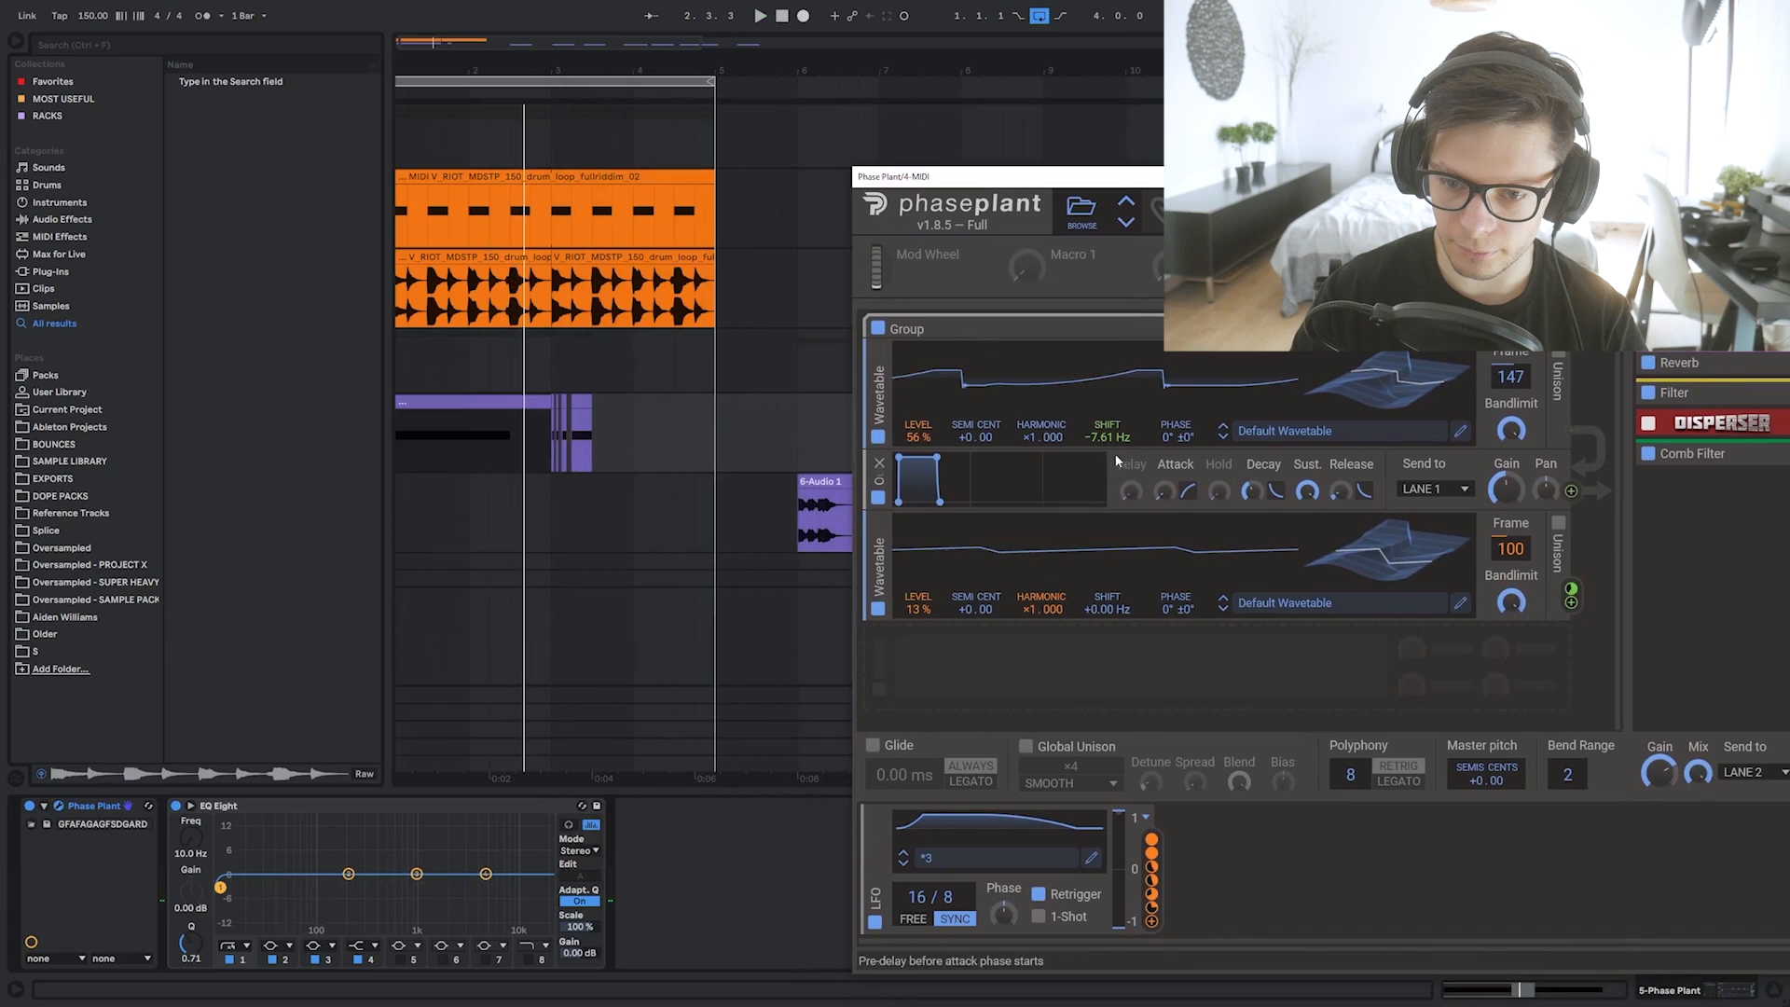
key(space)
double_click(1107, 437)
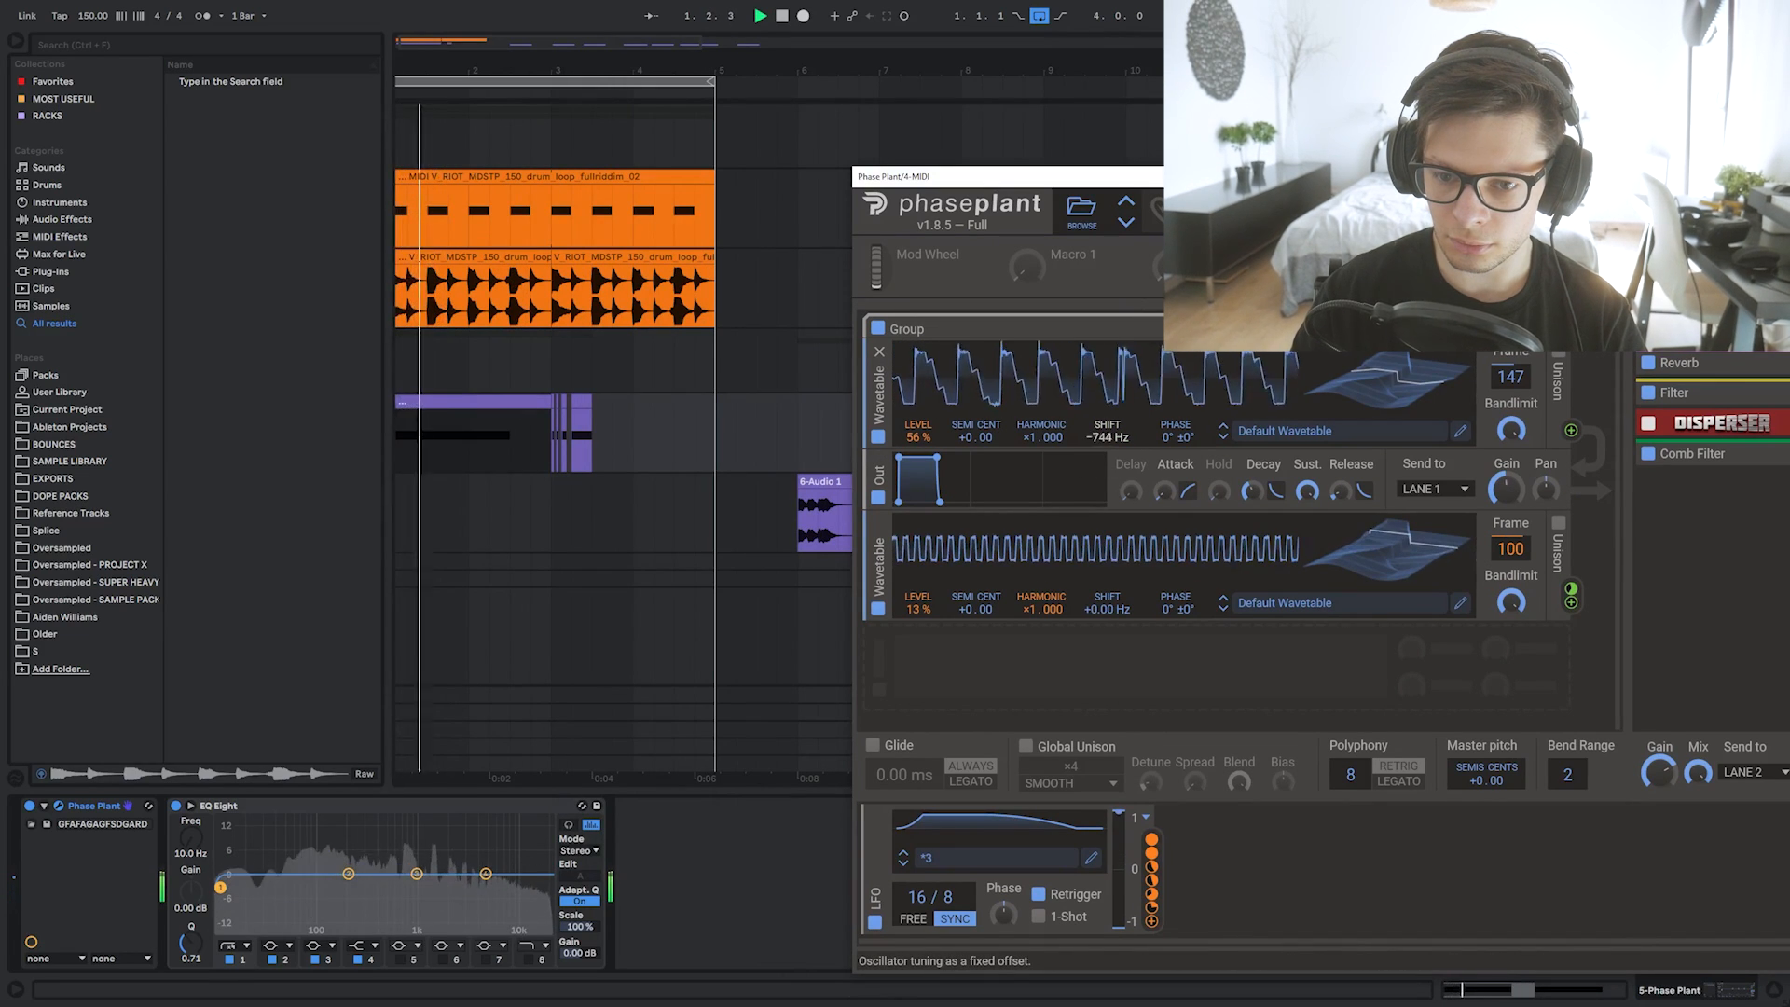
key(F9)
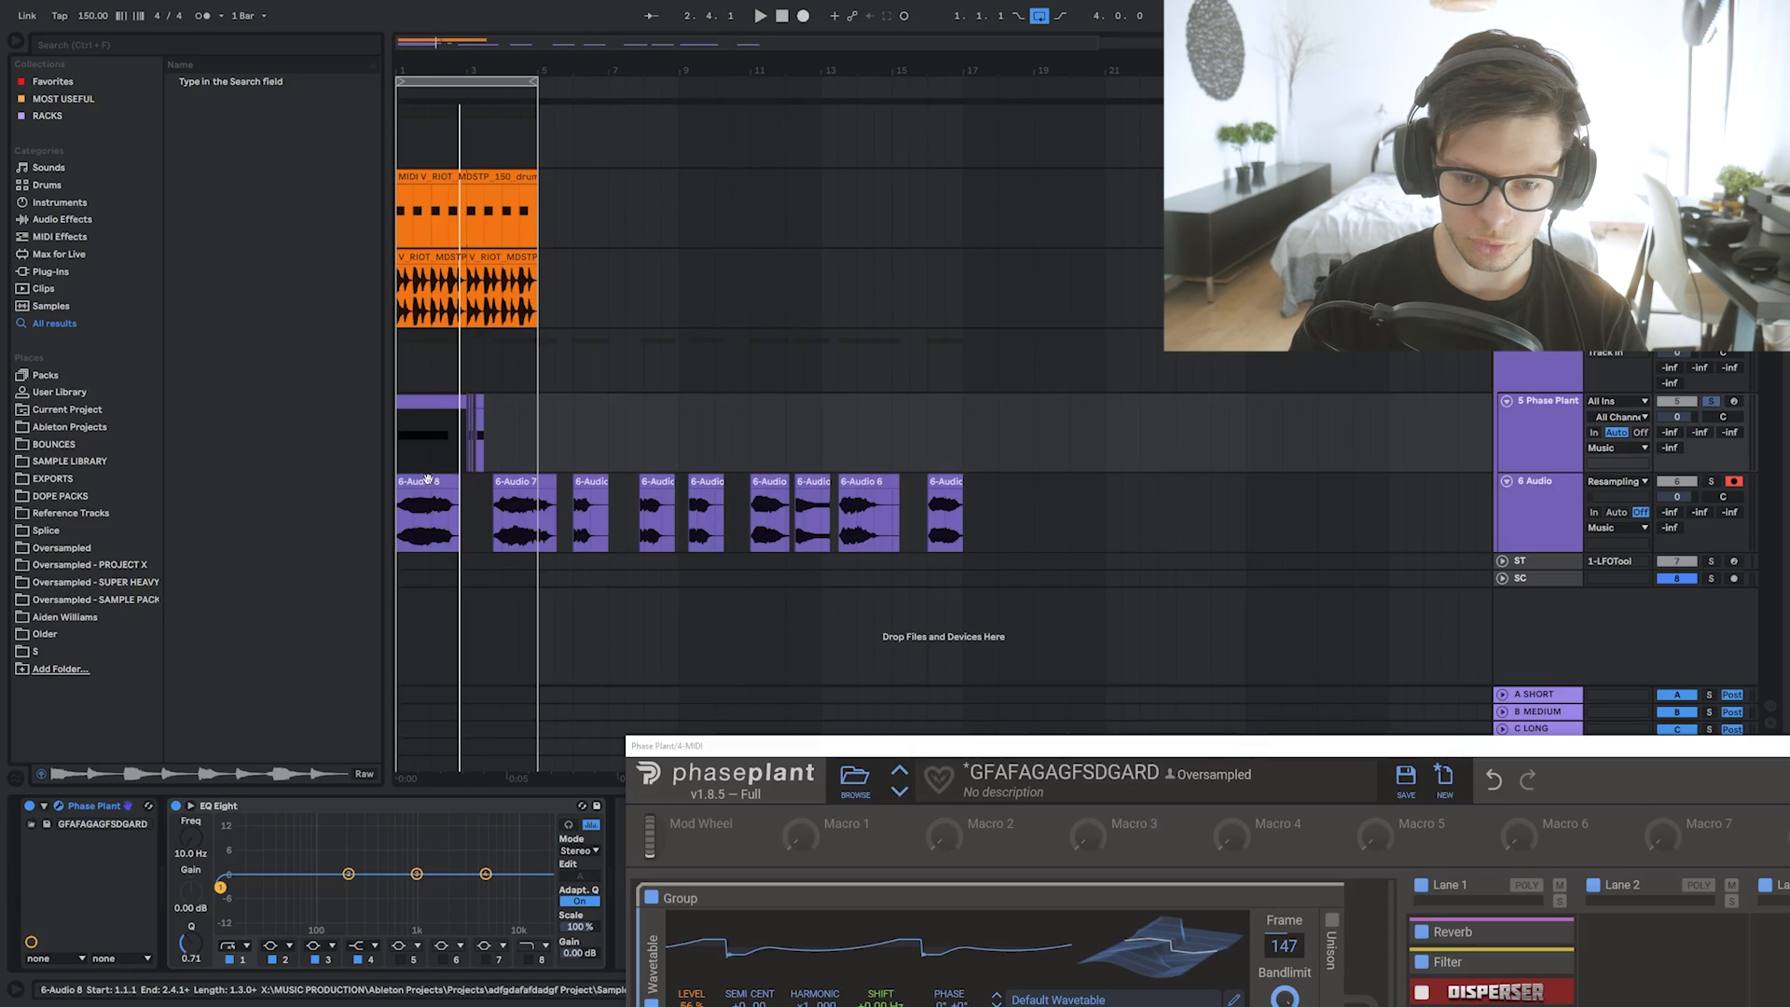
click(1007, 522)
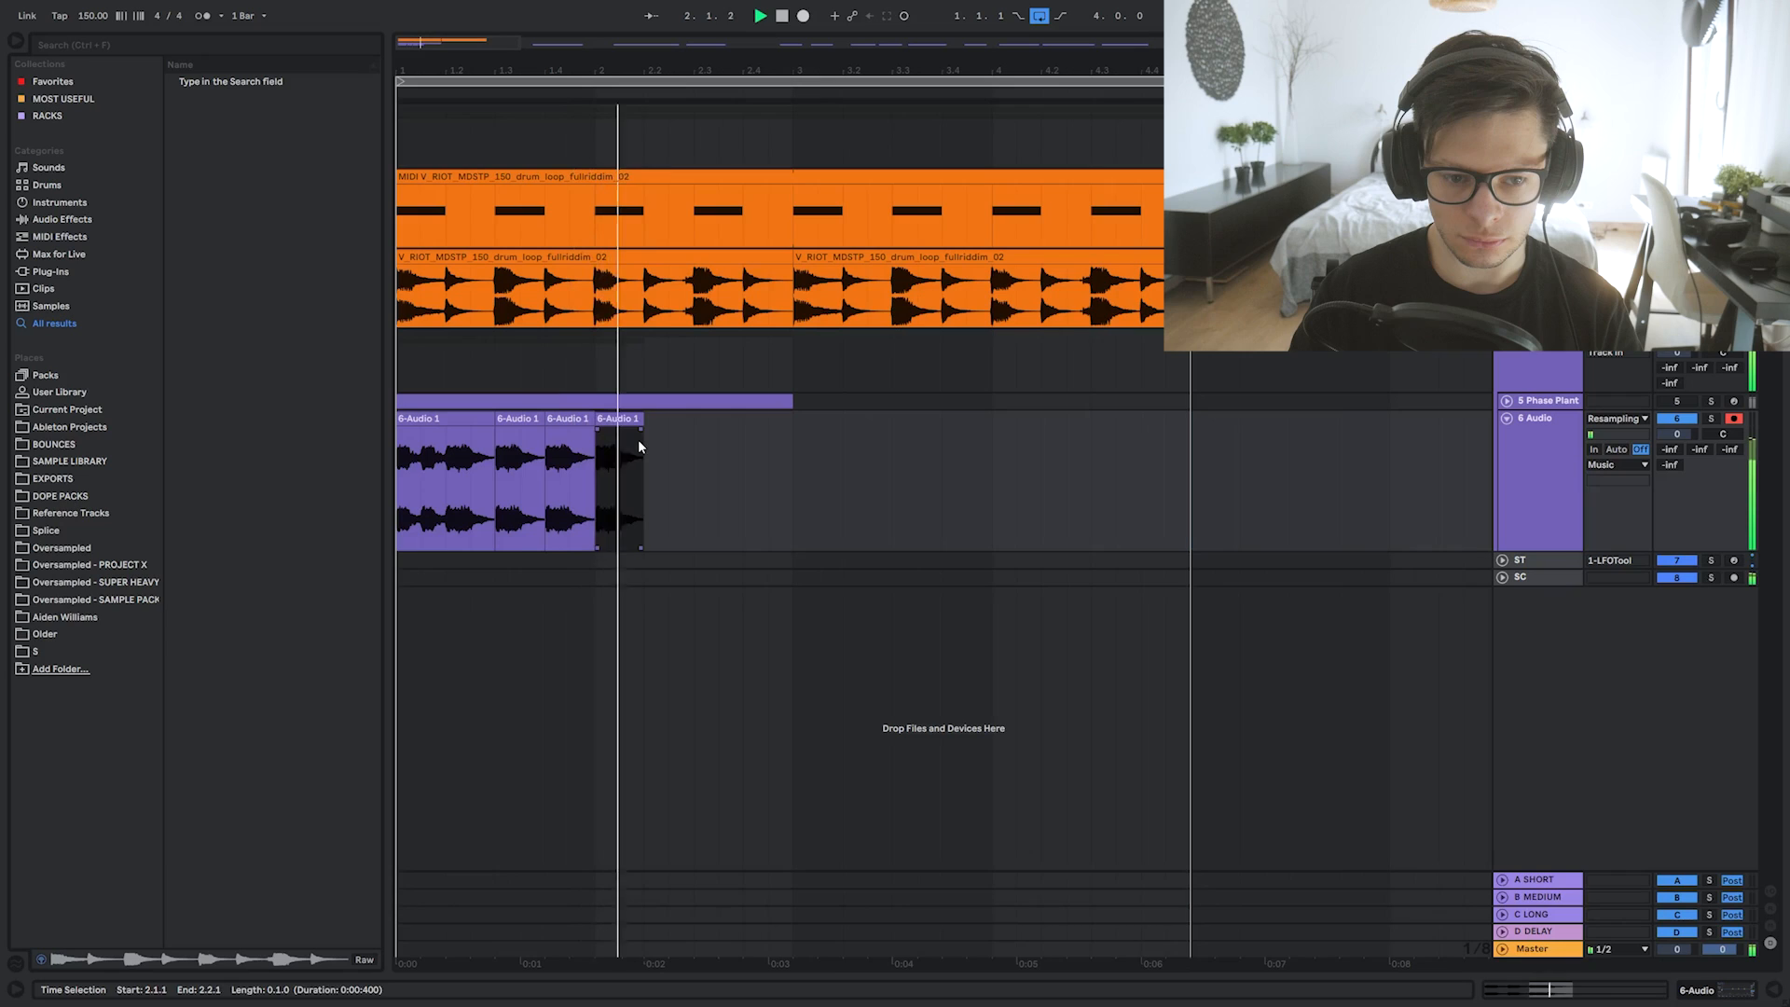
Repeat the one-beat 6-Audio 1 chop up to 2.4.1 and duplicate the whole pattern through 4.3.1
key(ctrl+d)
key(ctrl+d)
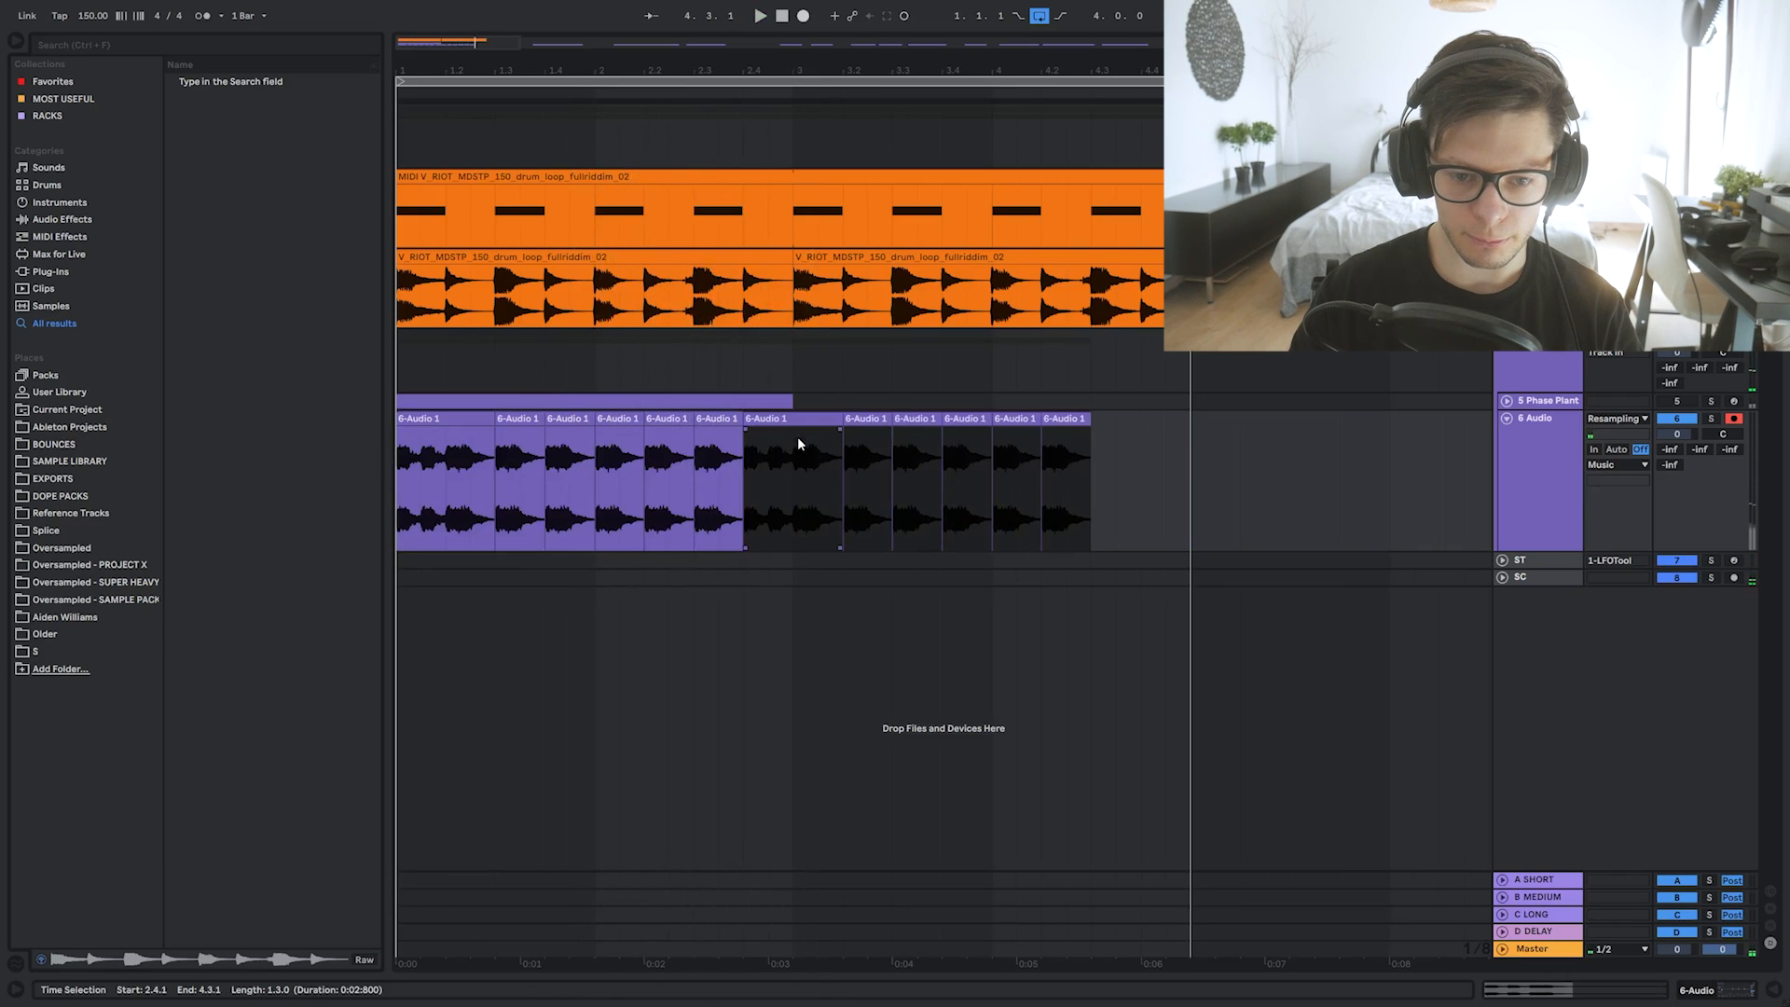
click(797, 436)
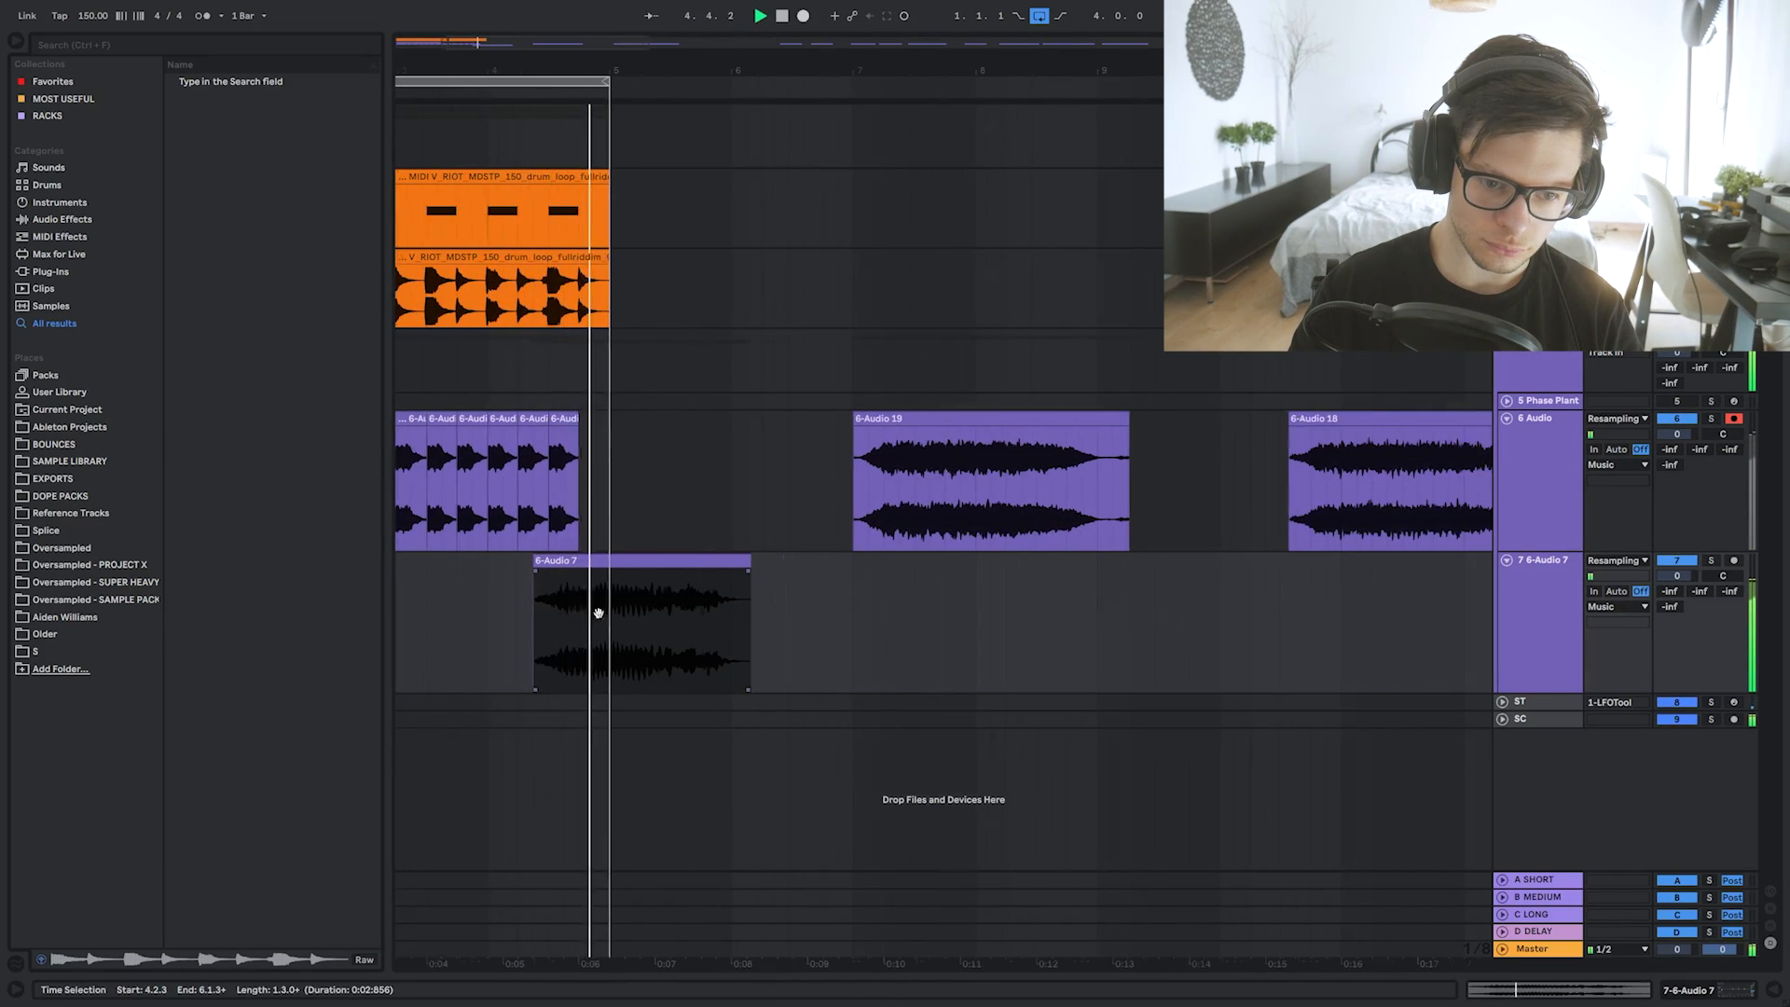
Shorten the 6-Audio 5 clip on the 7 6-Audio 7 track so it ends at 3.3.1
scroll(643, 615, up, 3)
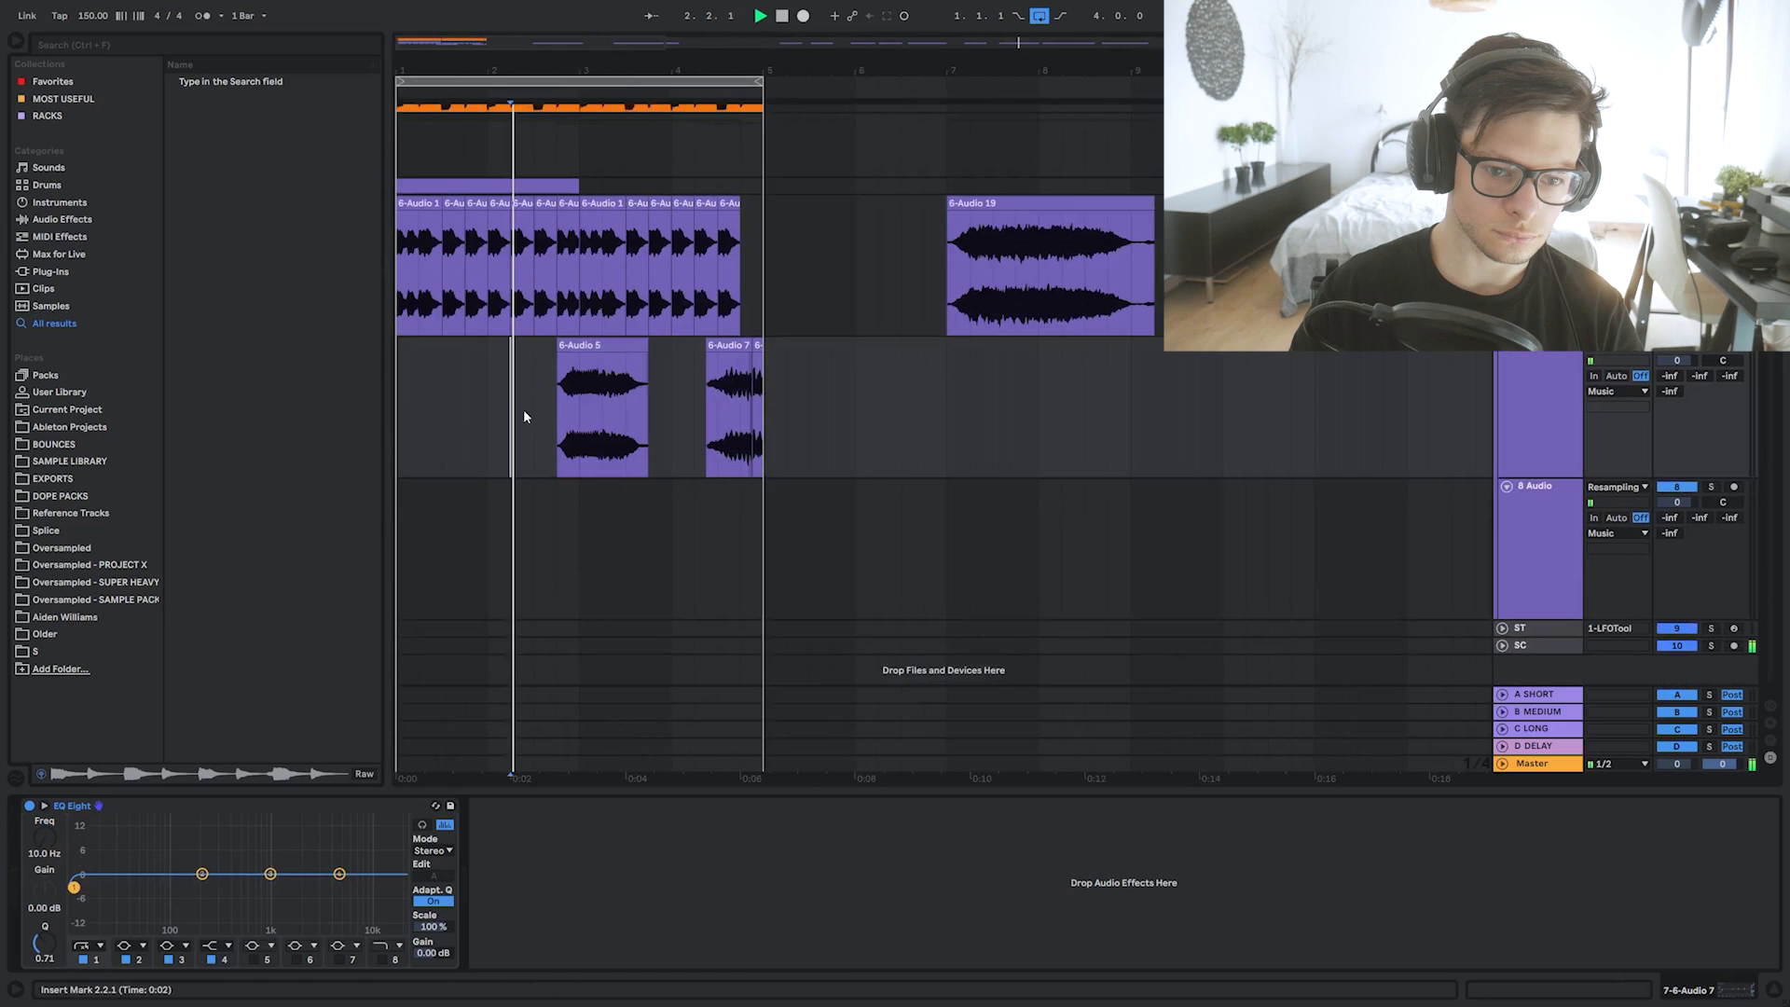
scroll(523, 412, up, 4)
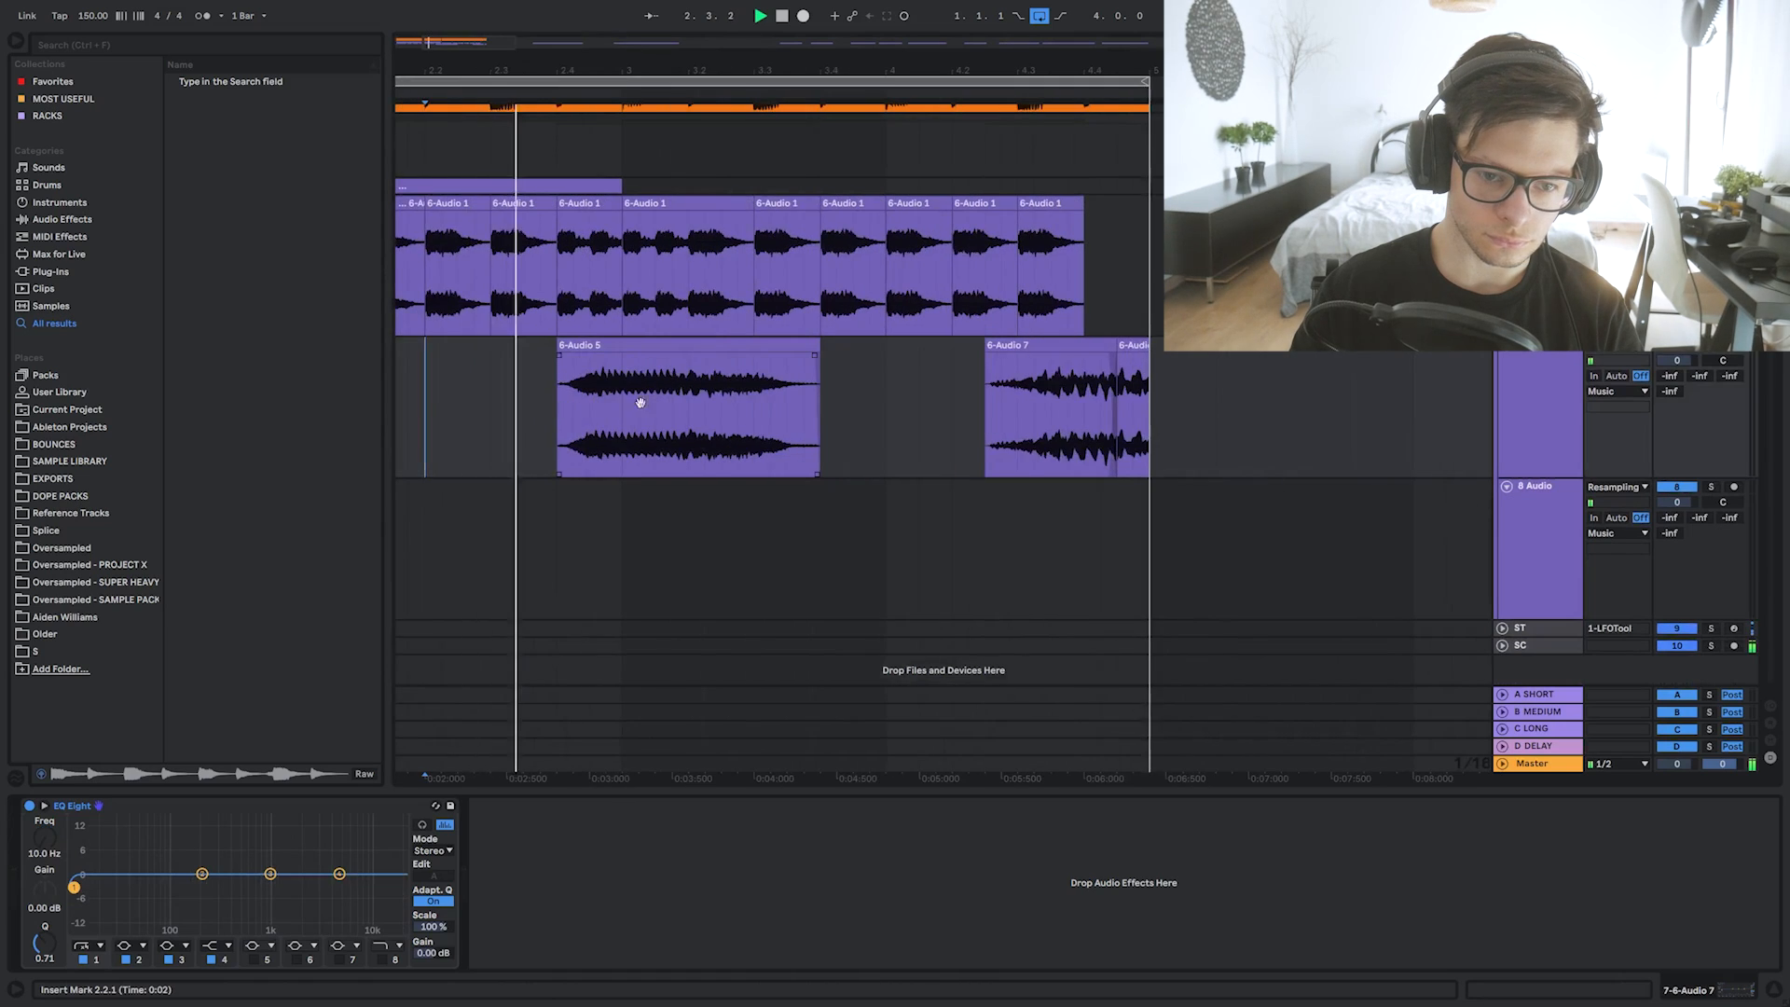
drag(641, 403, 784, 406)
click(898, 391)
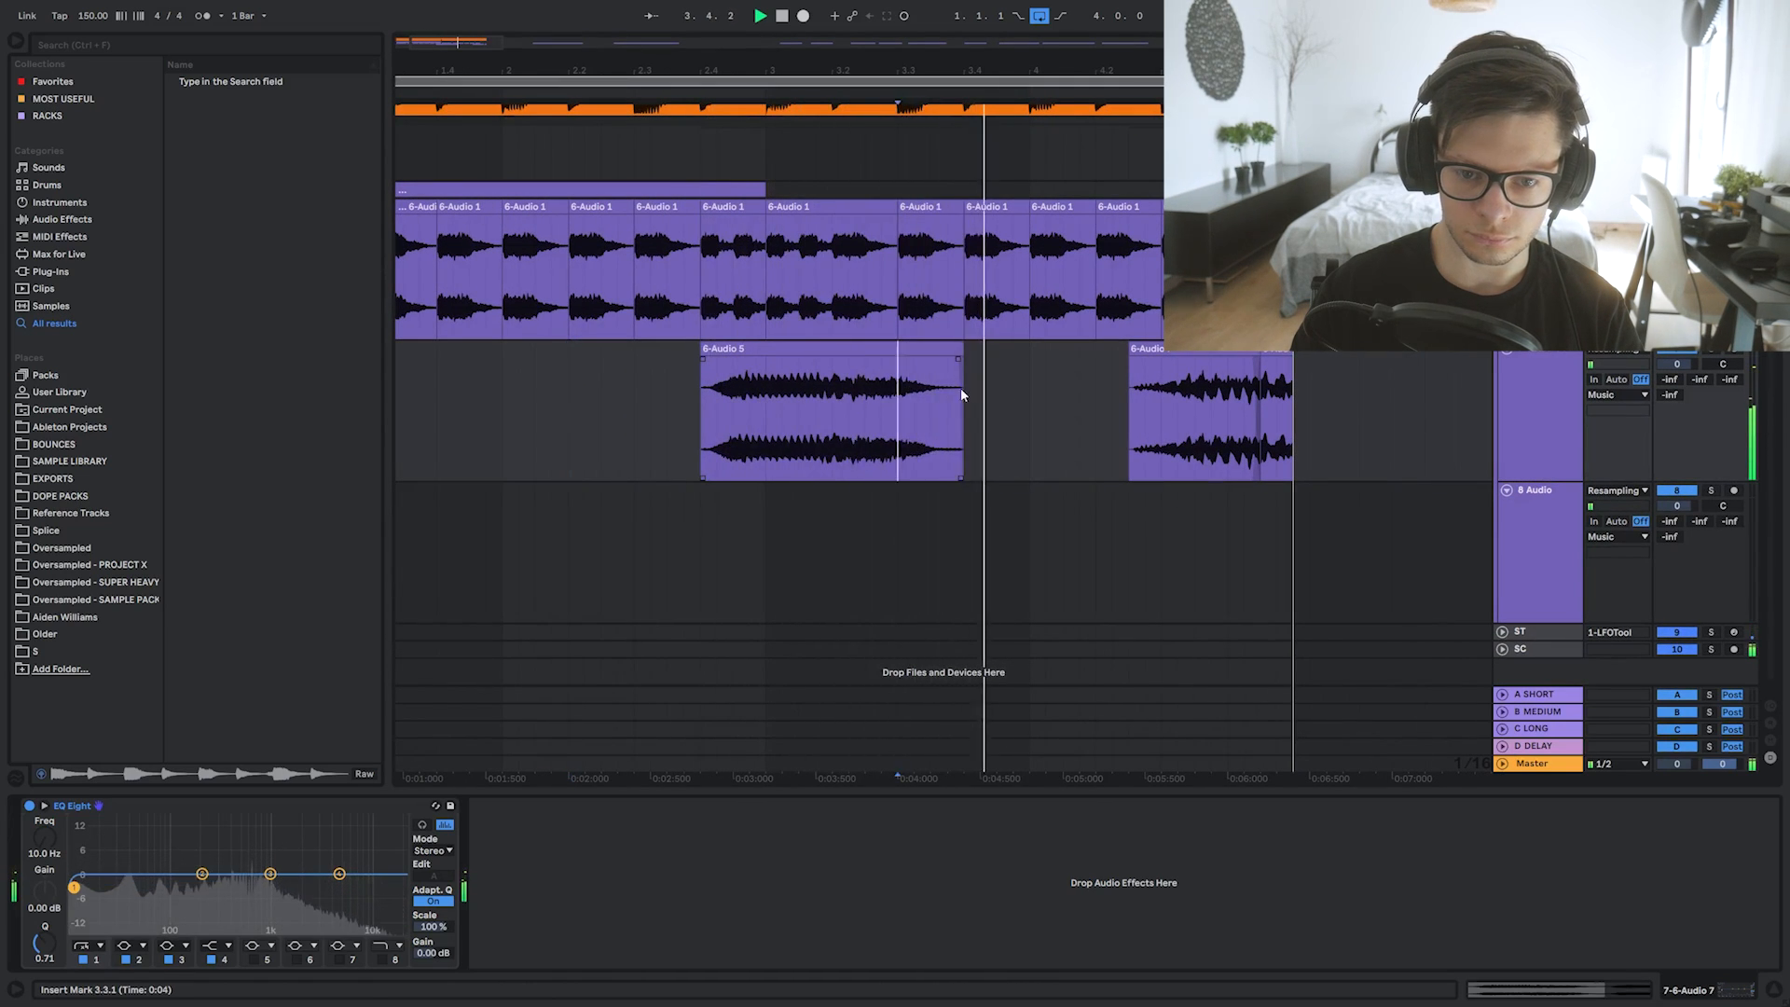
drag(962, 393, 896, 395)
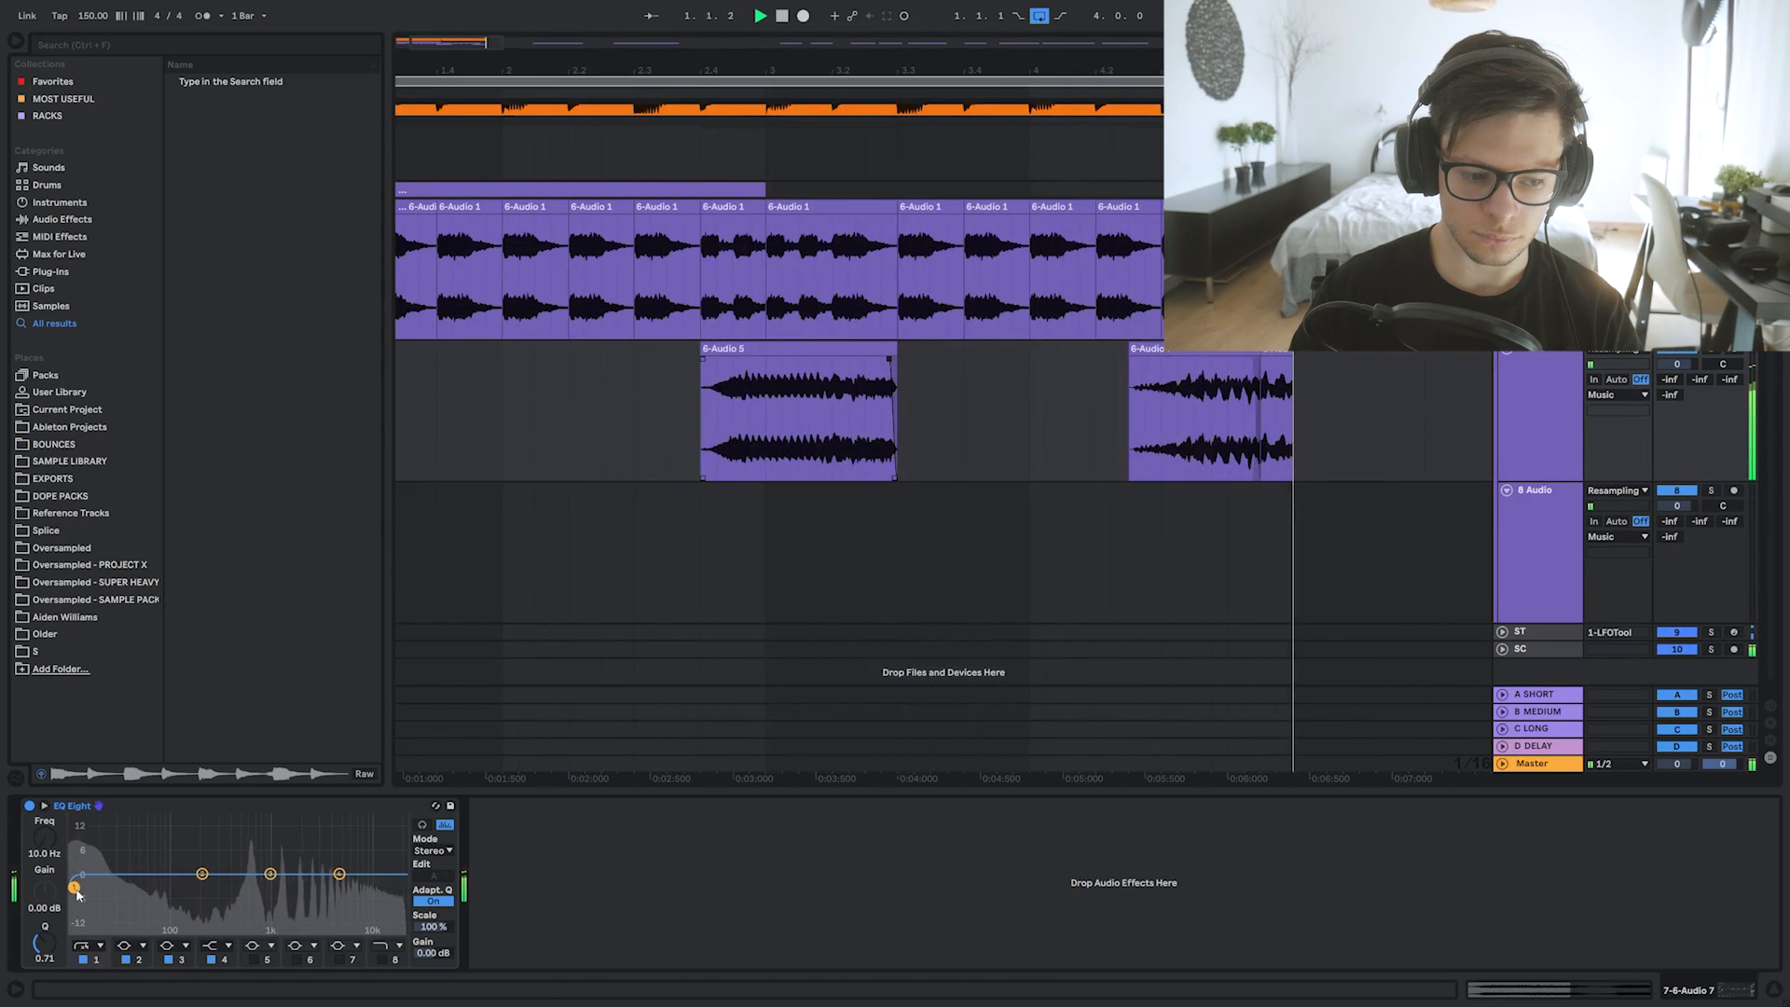
Raise the EQ Eight low cut on the 7 6-Audio 7 track to 230 Hz and play back from 2.3.3
drag(75, 888, 211, 888)
click(669, 430)
key(space)
key(space)
Audition the parked takes on the 6 Audio track, working back from bar 39 to the 6-Audio 5 clip at bar 26
scroll(707, 435, down, 4)
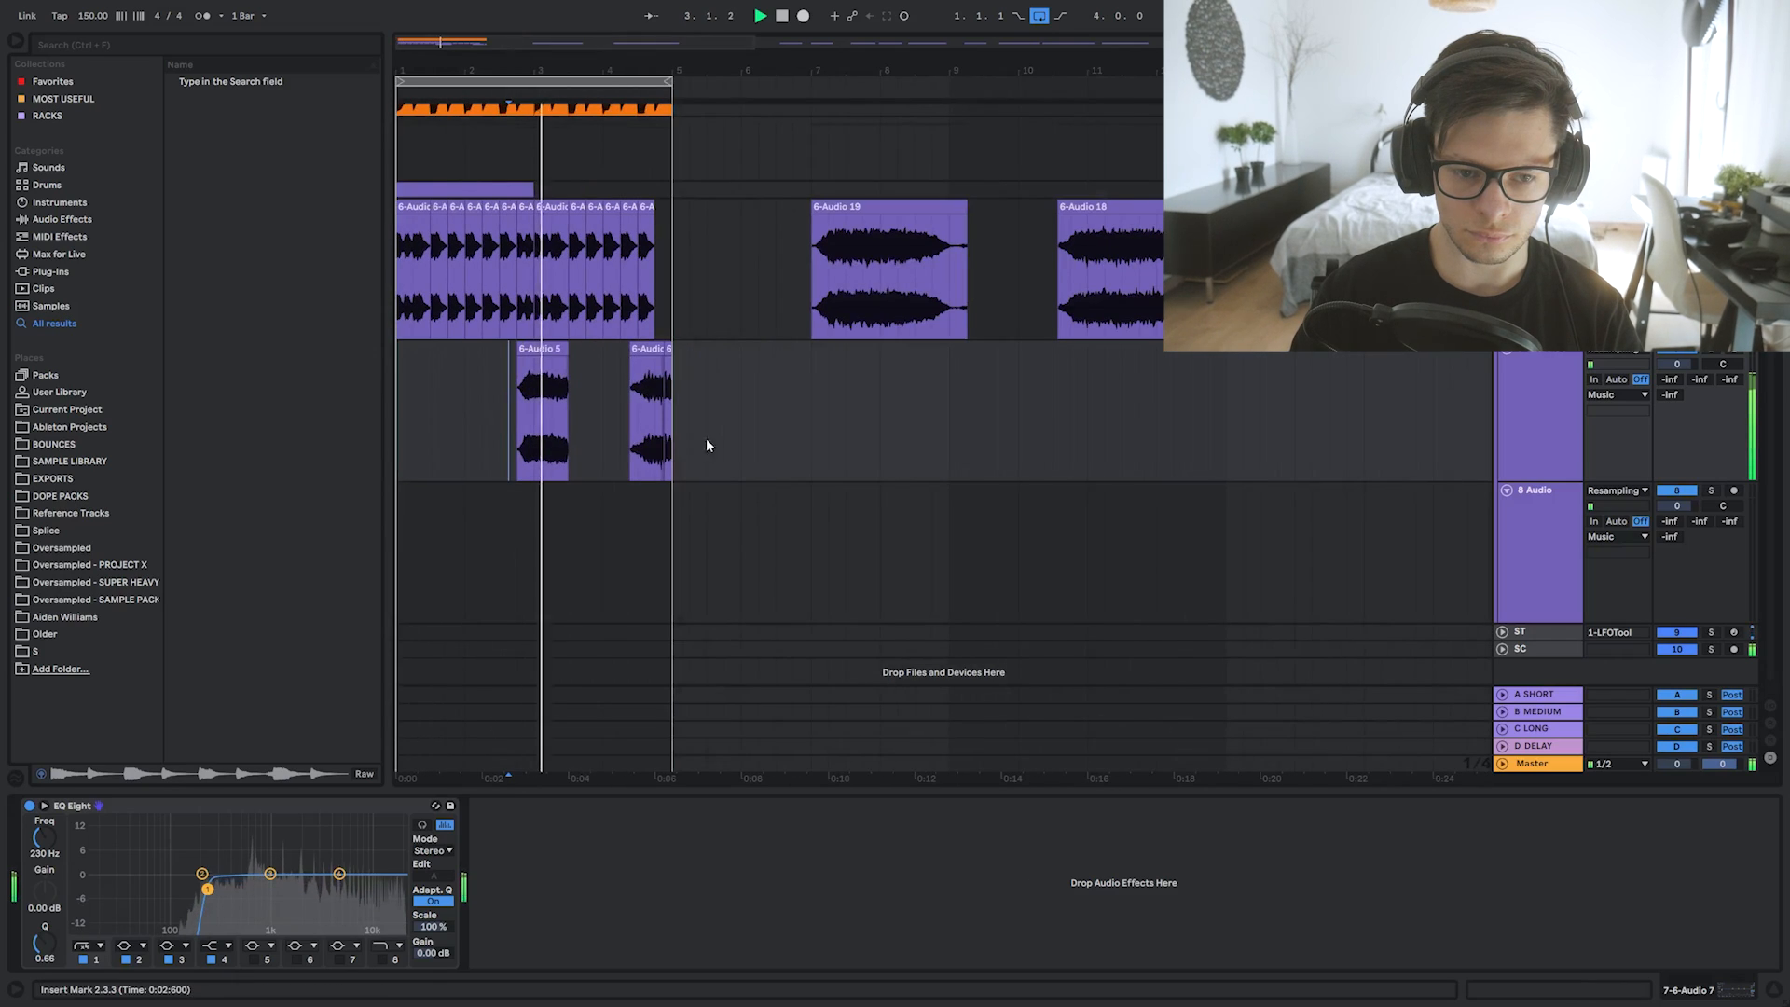
scroll(702, 451, down, 4)
click(1108, 404)
key(space)
key(space)
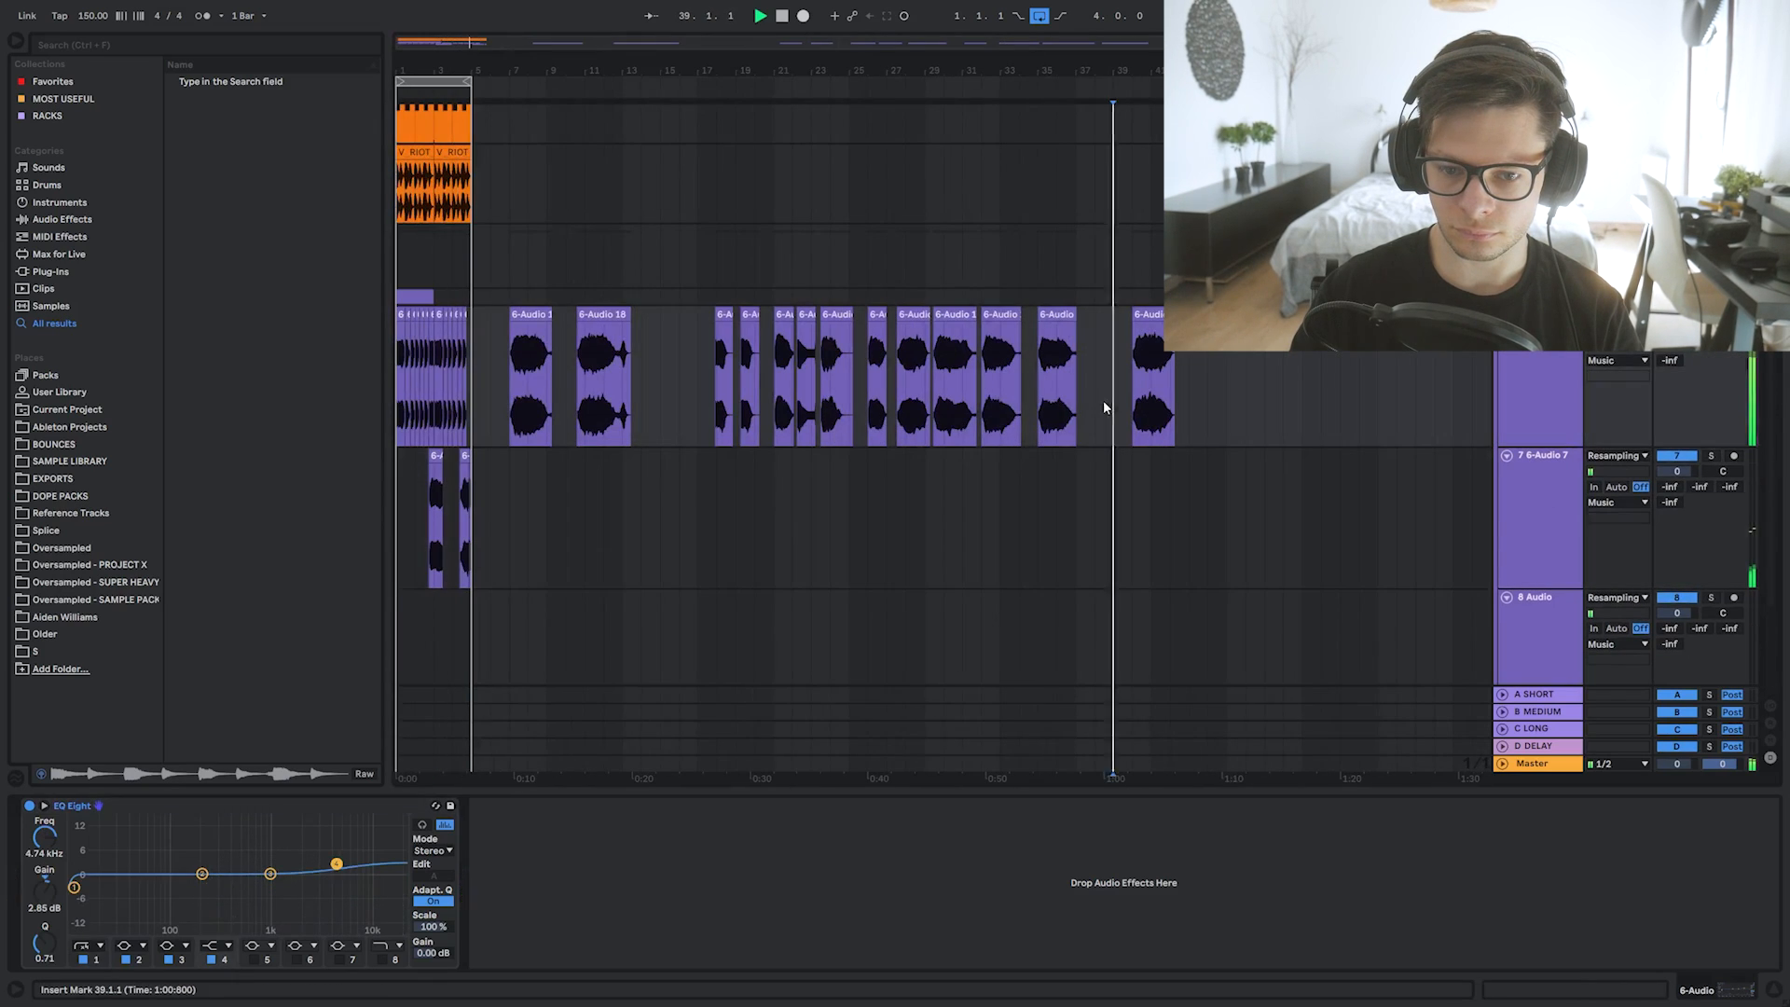
click(961, 411)
key(space)
key(space)
scroll(961, 410, up, 4)
click(803, 402)
key(space)
key(space)
click(716, 399)
key(space)
key(space)
click(624, 395)
key(space)
key(space)
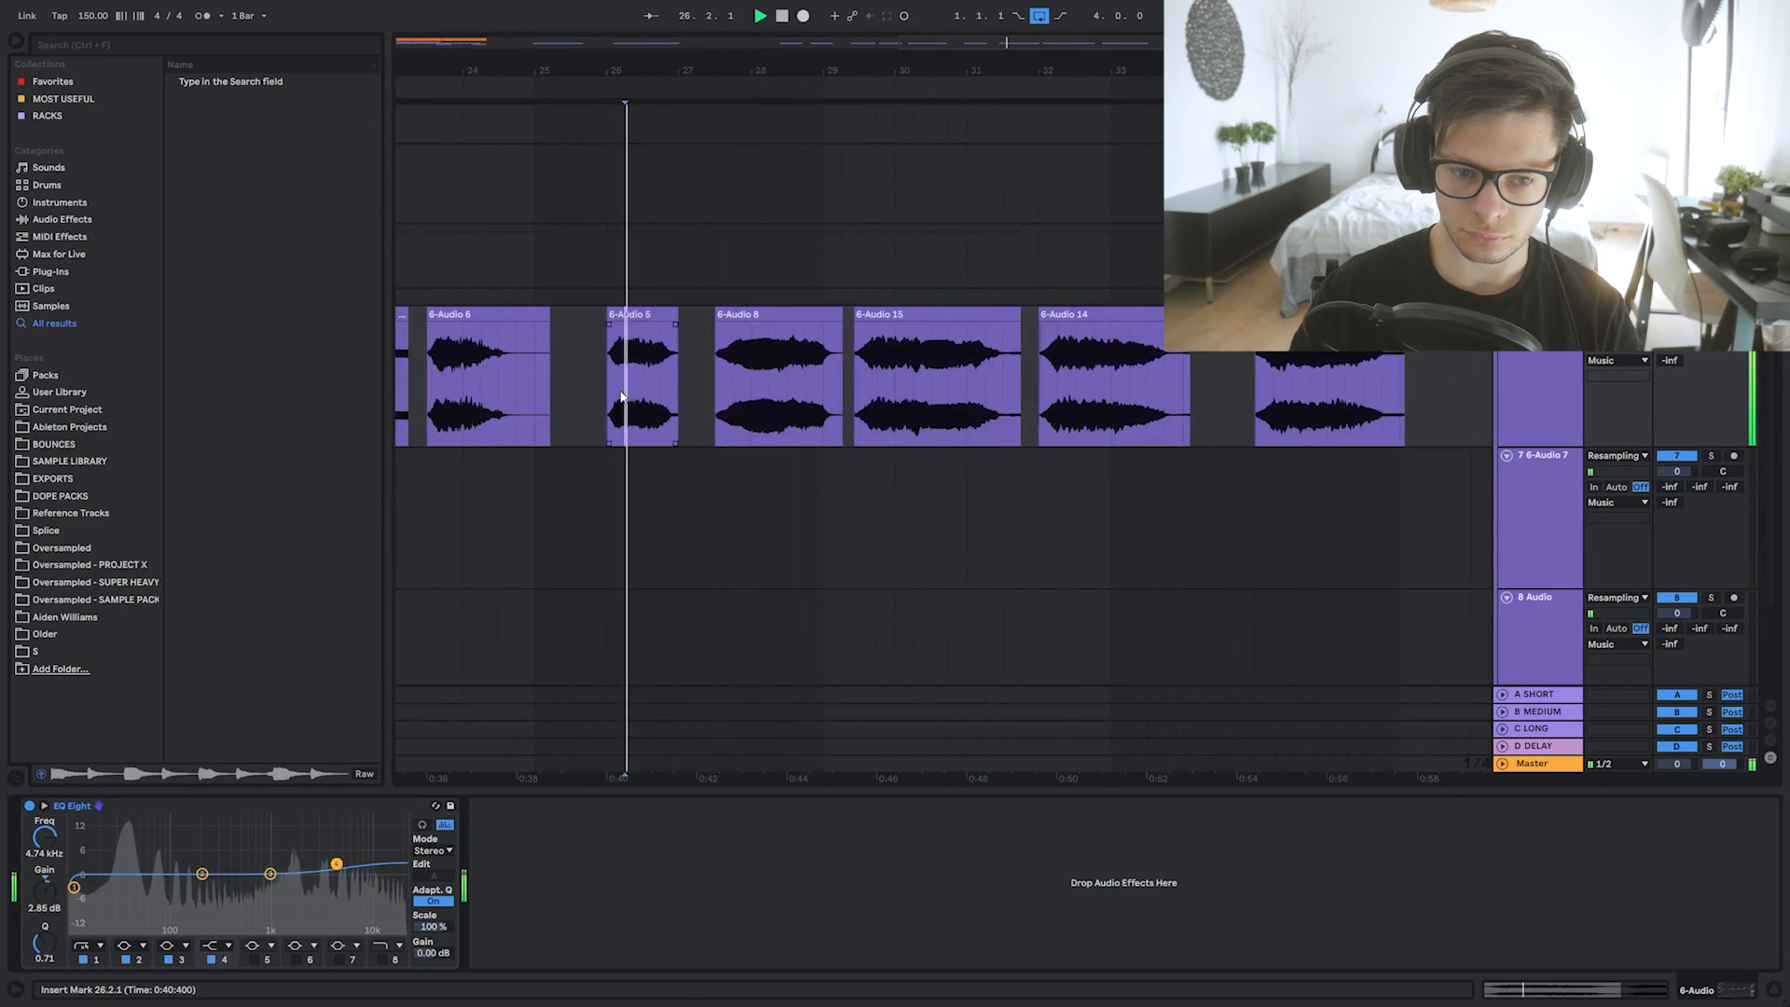
Play through the neighbouring parked takes on the 6 Audio track to compare their sound and stop playback
drag(616, 403, 1011, 401)
click(846, 396)
key(space)
key(space)
click(1277, 376)
key(space)
key(space)
drag(1114, 379, 783, 376)
click(1138, 366)
key(space)
key(space)
click(1352, 370)
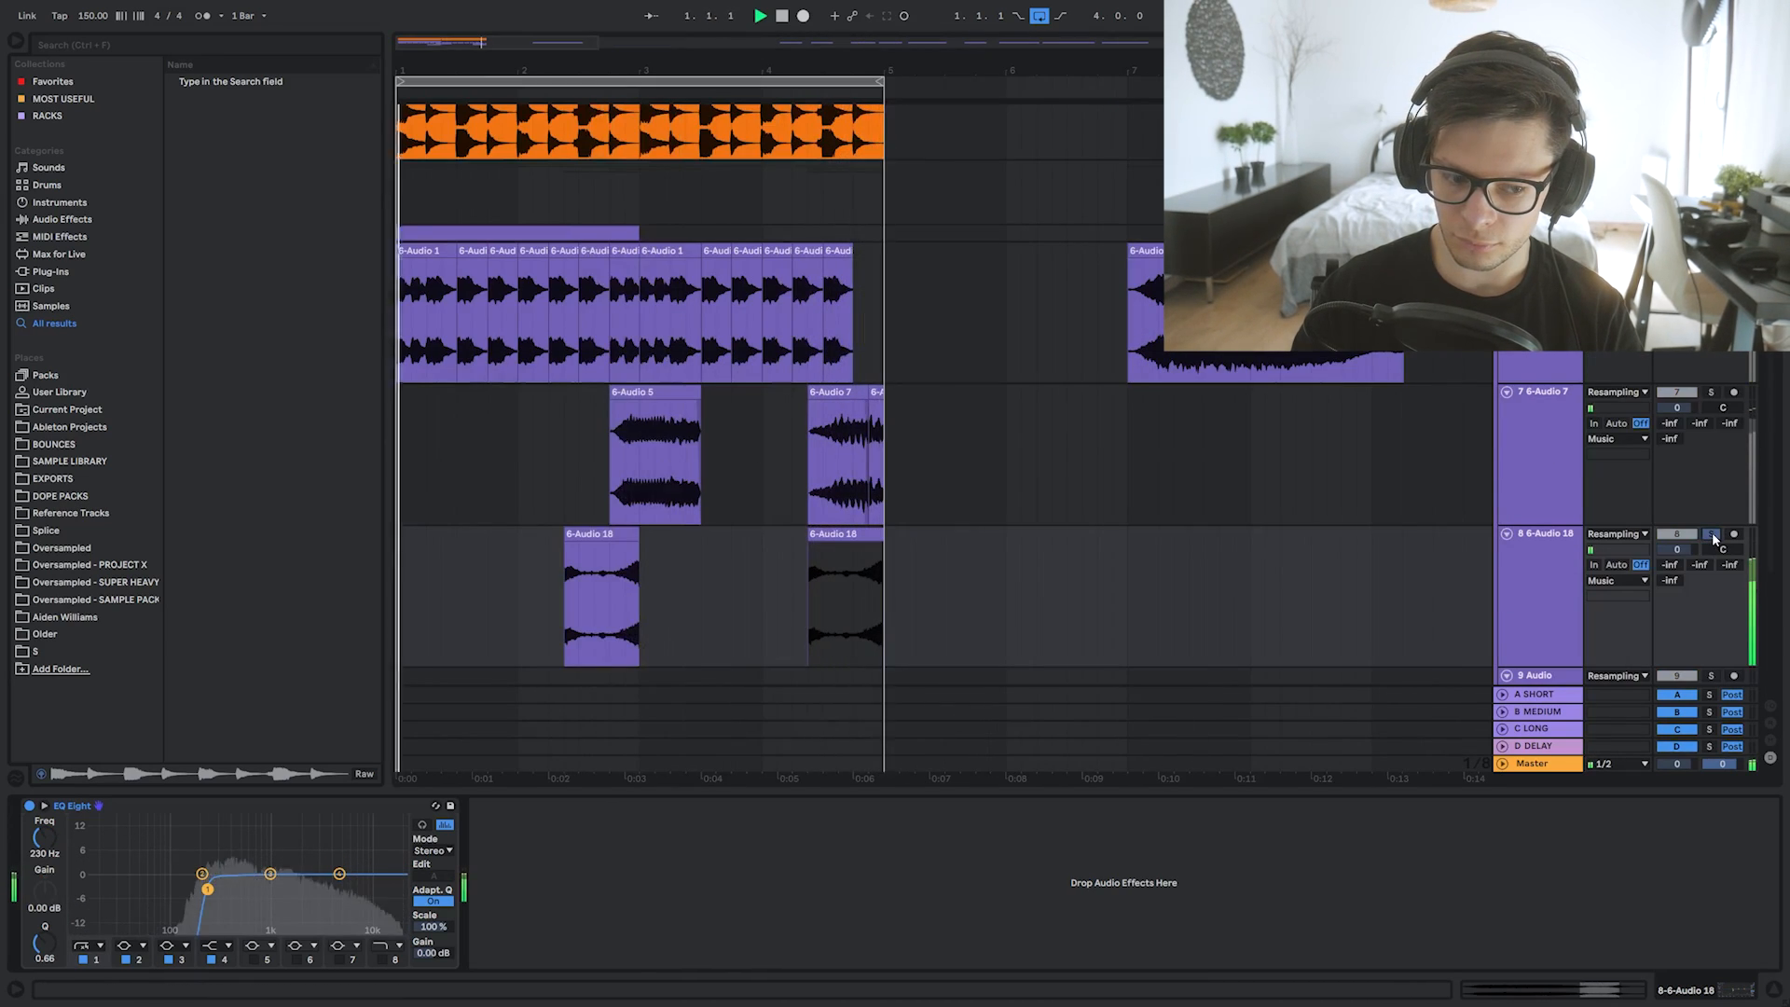
key(space)
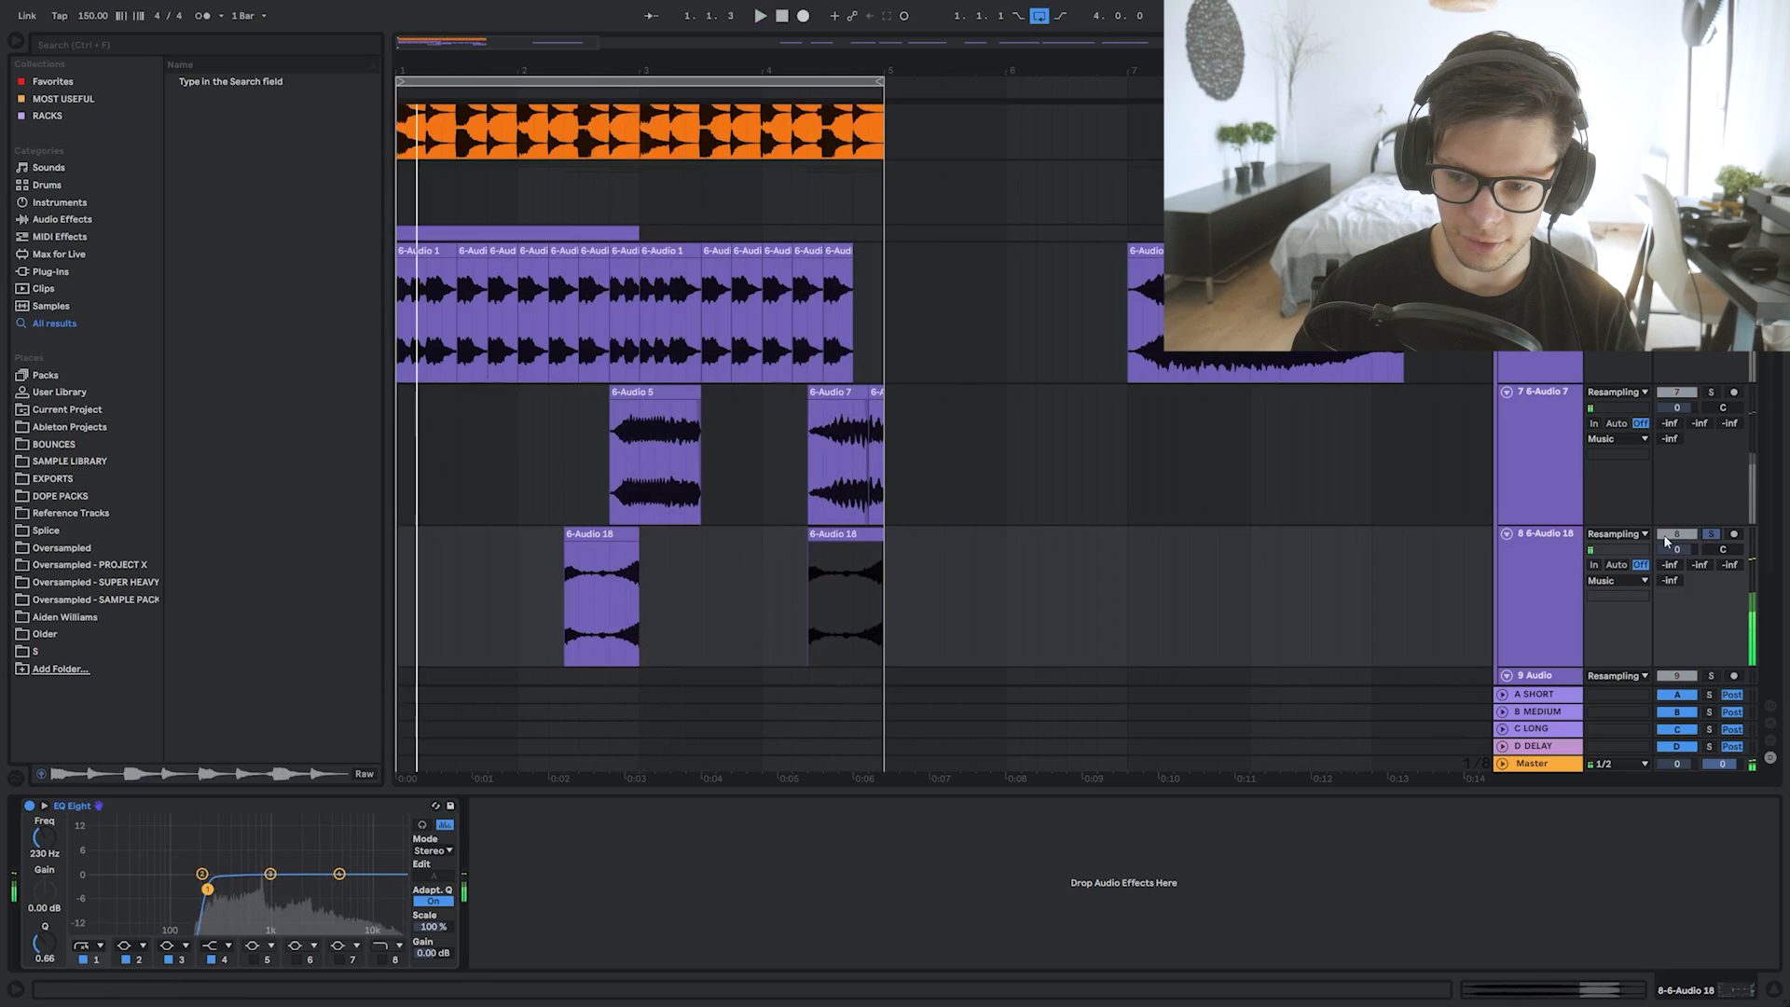
Add THE ULTIMATE SPACE rack after EQ Eight on the 8 6-Audio 18 track
click(882, 608)
key(ctrl+f)
text(FreeClip)
key(Return)
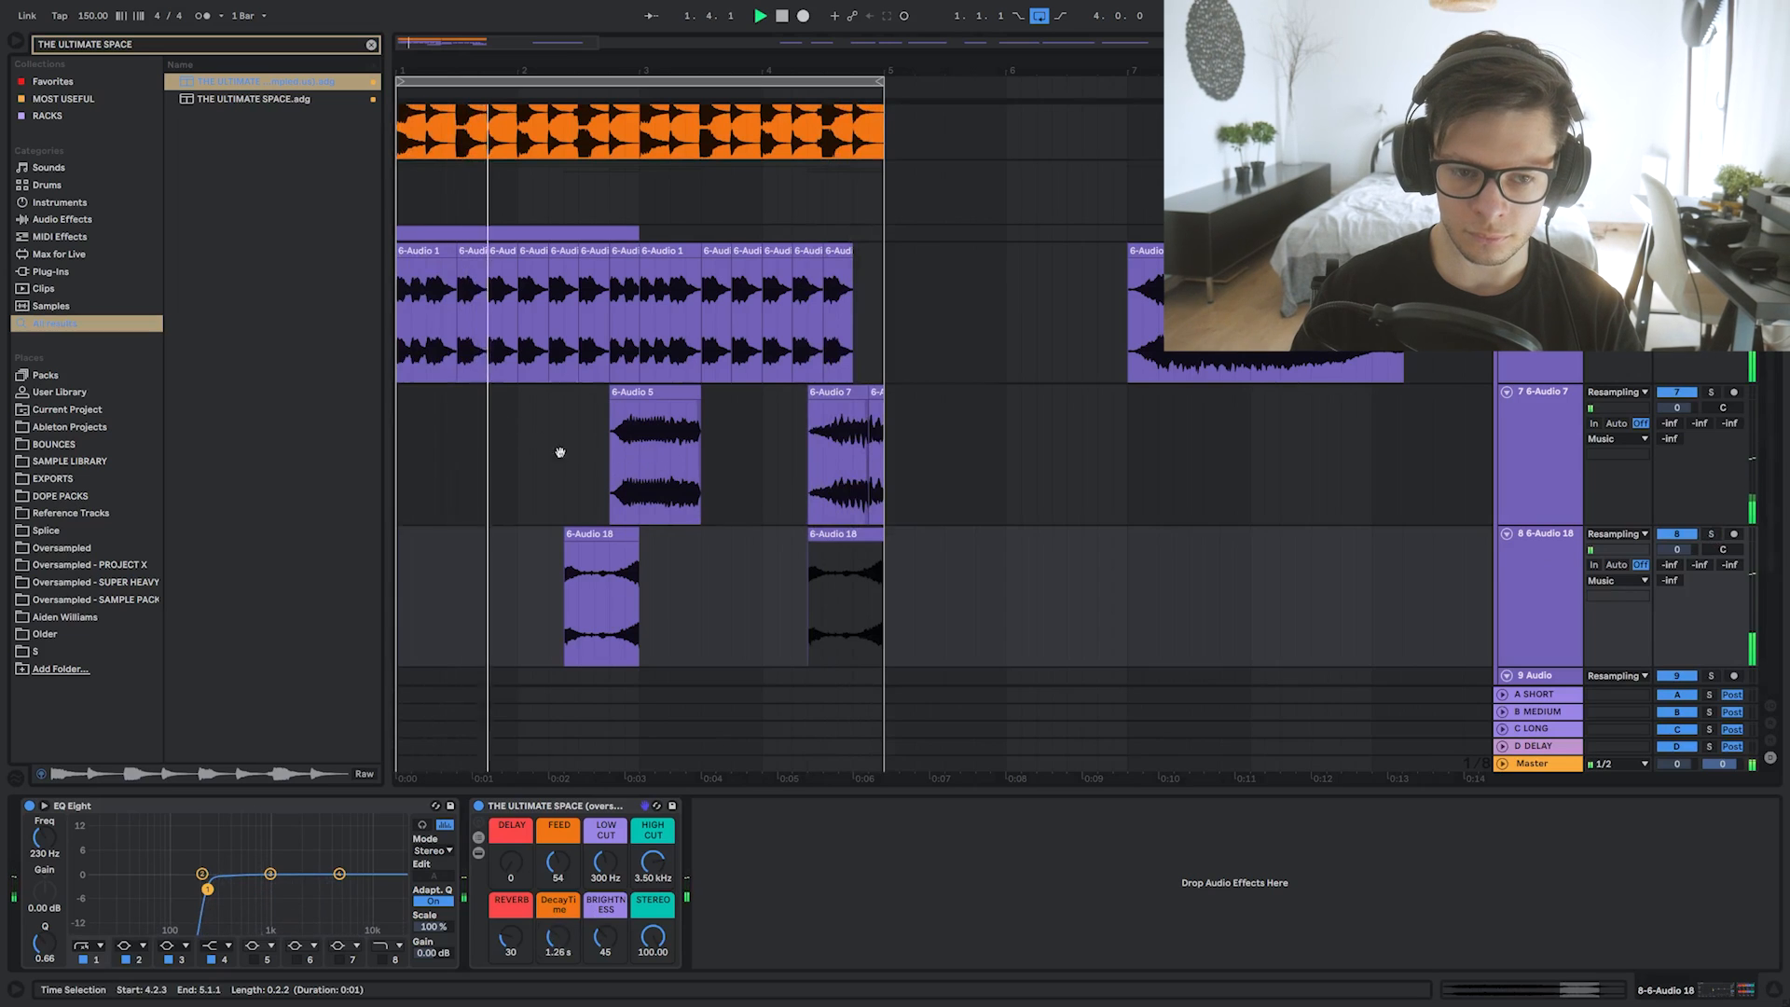
Stop playback, unfold the Phase Plant track and extend its MIDI clip to the end of bar 4
scroll(560, 452, up, 2)
click(1543, 270)
key(space)
click(1506, 271)
click(555, 275)
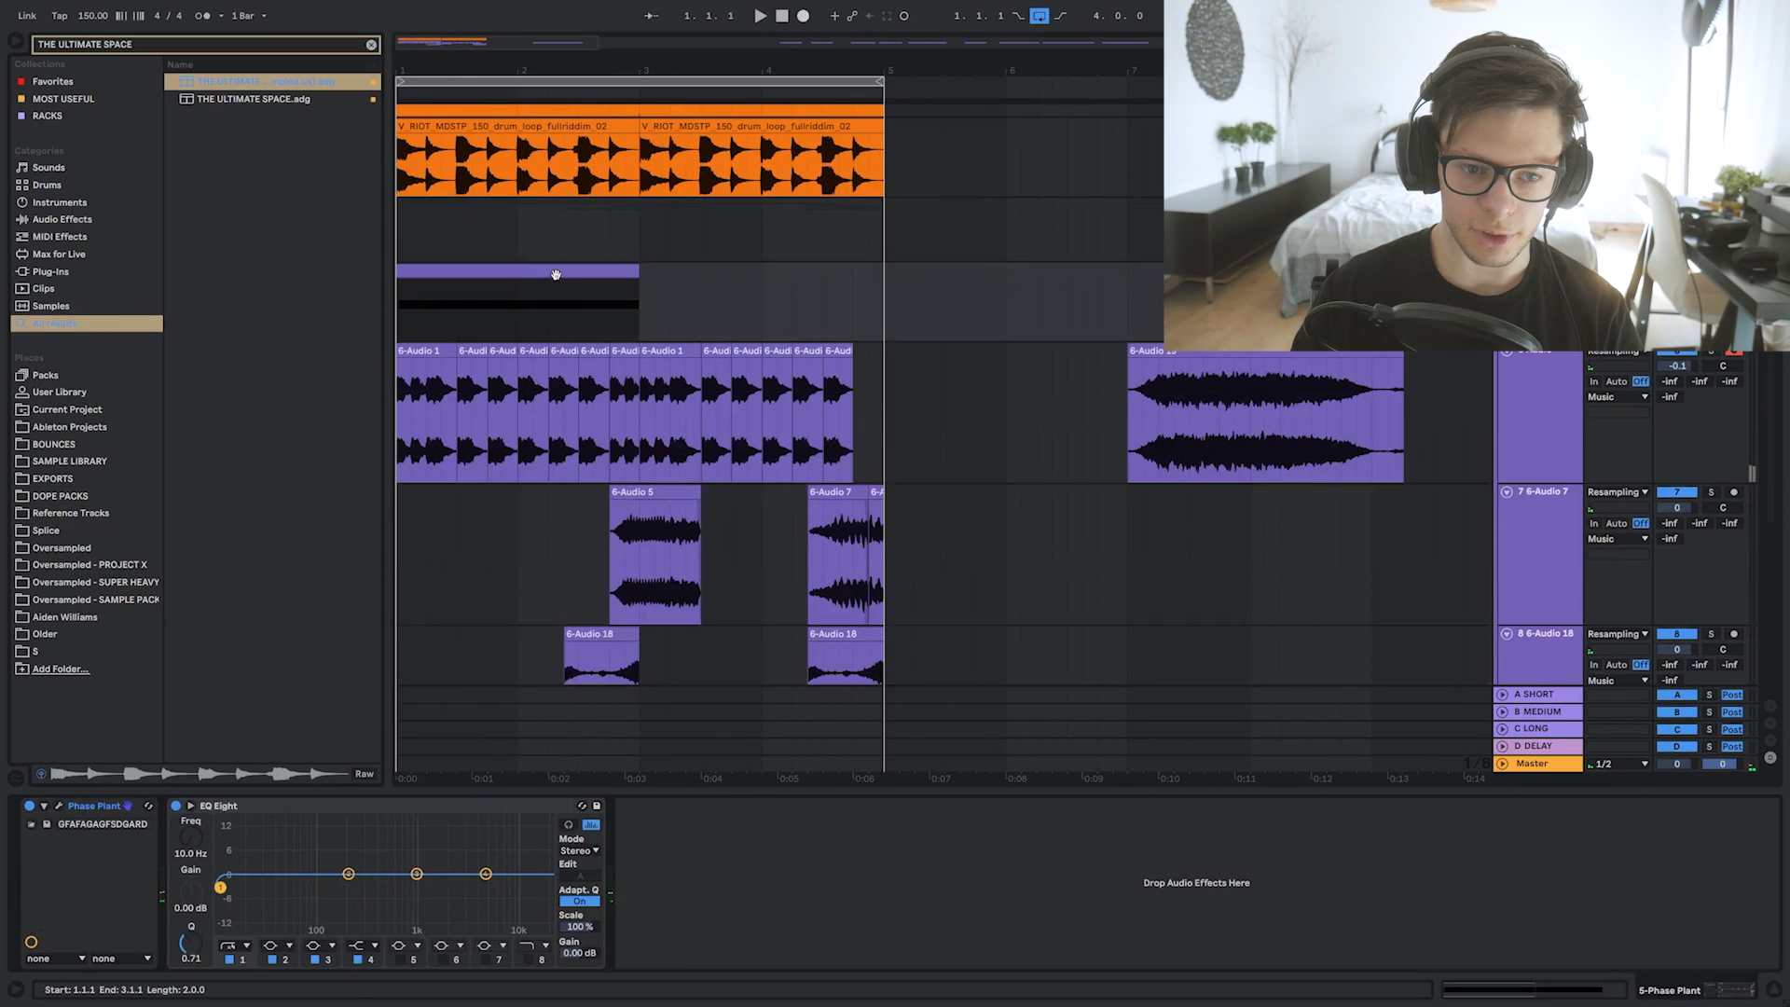
drag(637, 269, 883, 270)
Chop the Phase Plant MIDI clip into short pieces and copy them along the track to follow the 6-Audio 1 rhythm
click(610, 301)
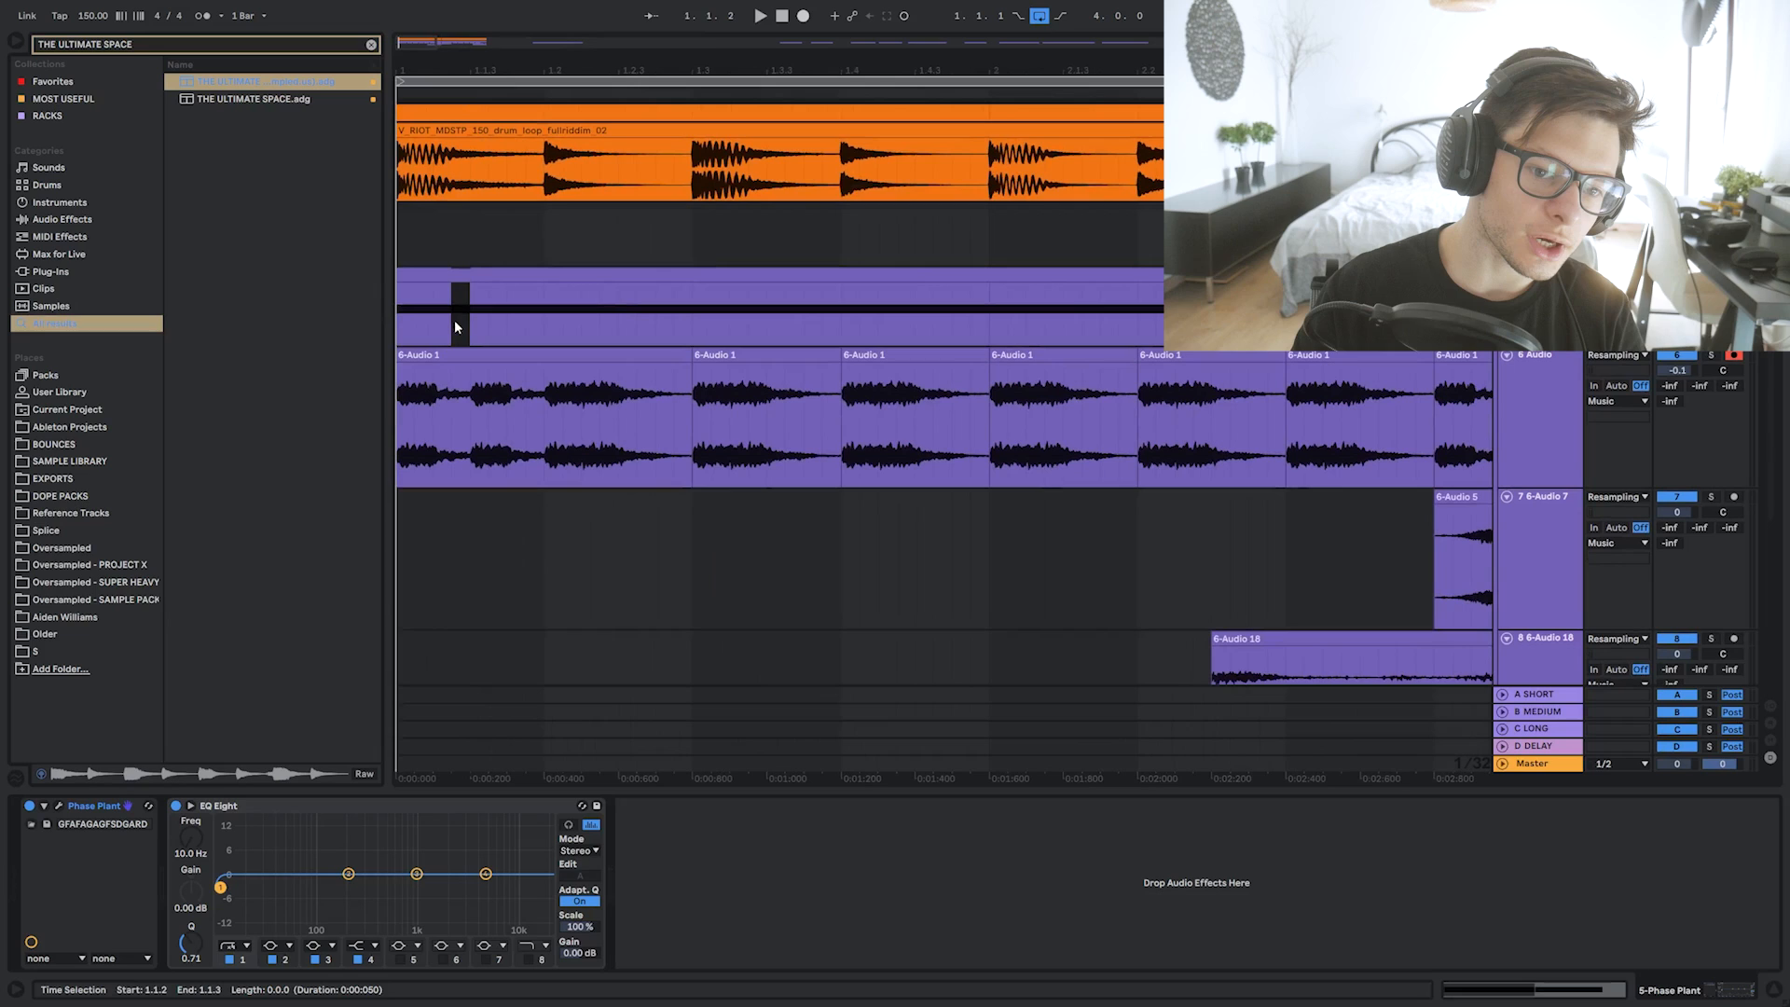
key(Delete)
click(491, 276)
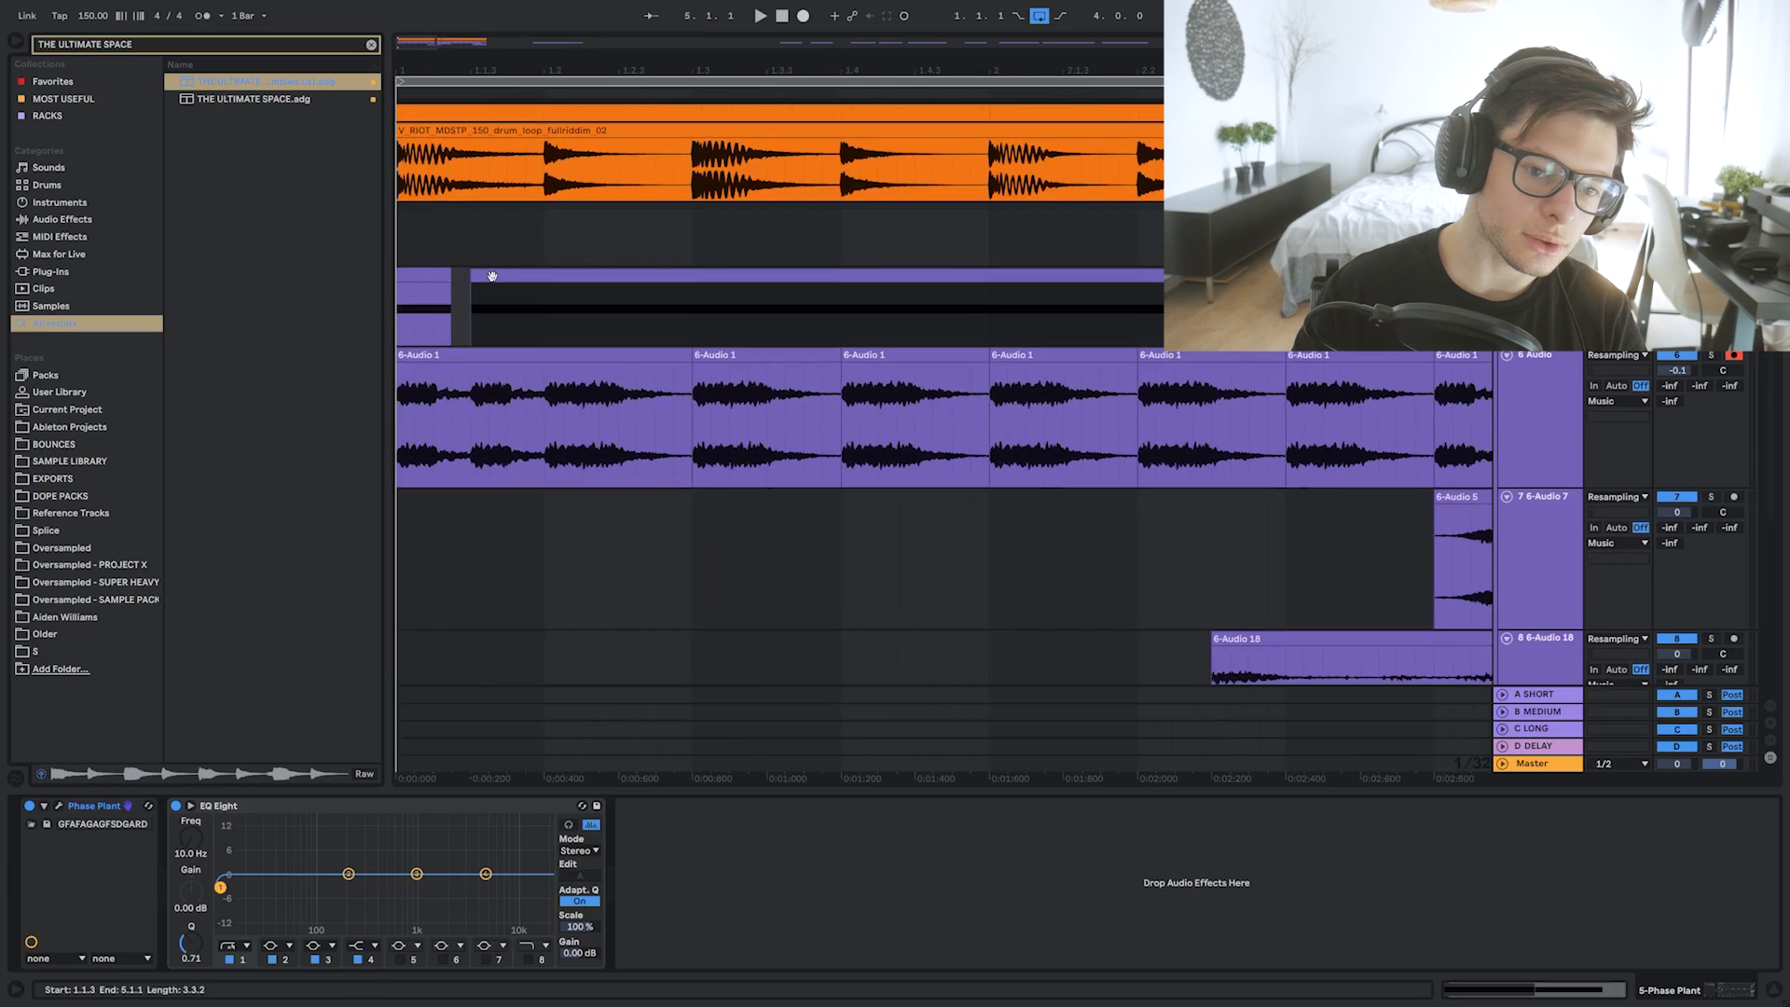
key(Delete)
drag(447, 276, 521, 283)
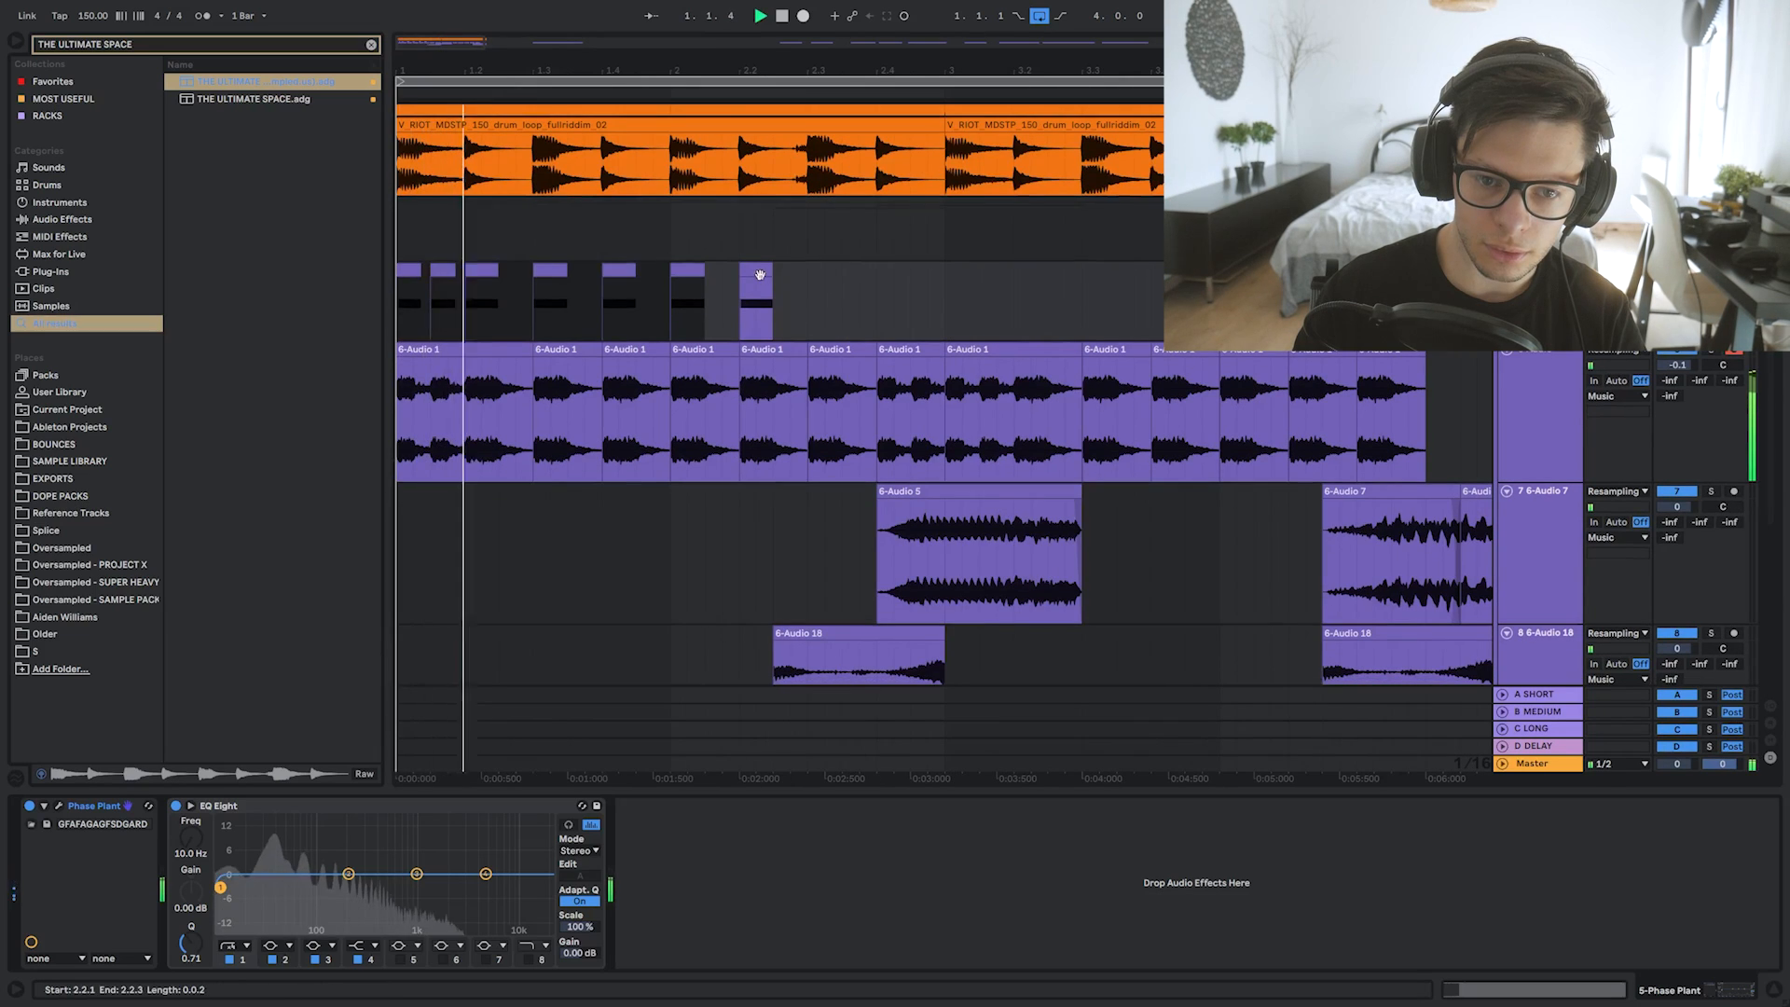
drag(760, 275, 829, 285)
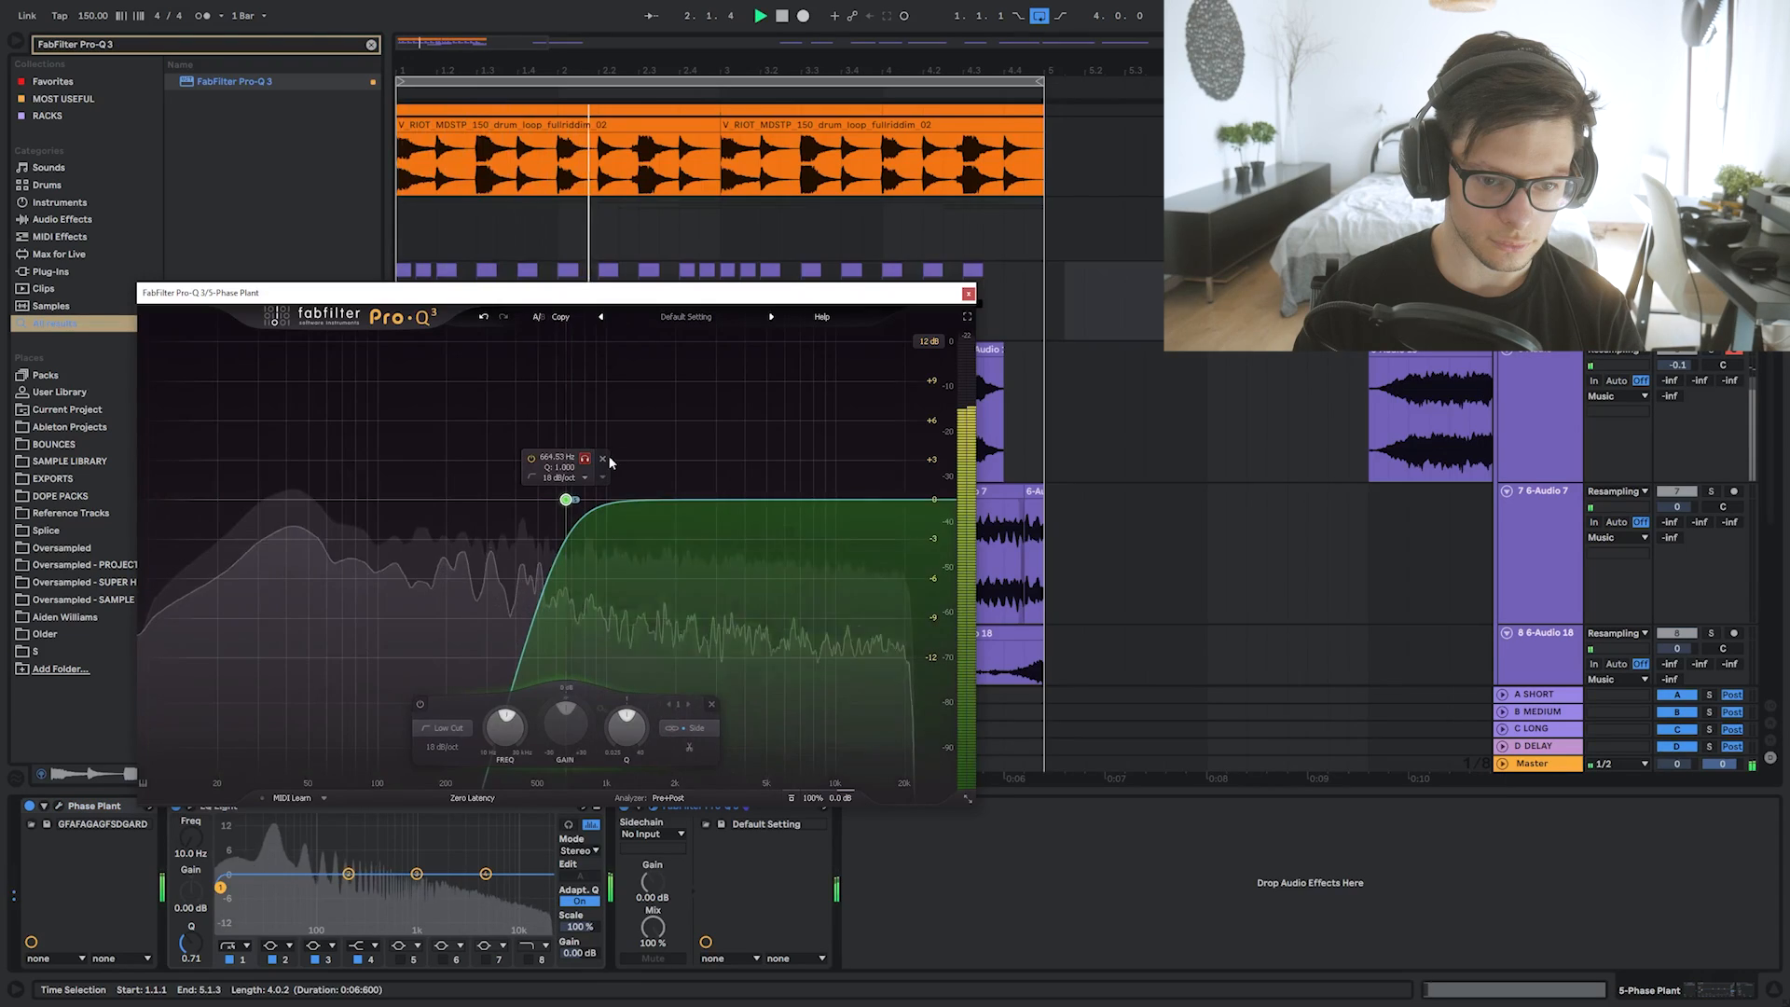
Raise the FabFilter Pro-Q 3 low cut to about 3.7 kHz, close the plug-in and unsolo the Phase Plant track
drag(563, 500, 735, 500)
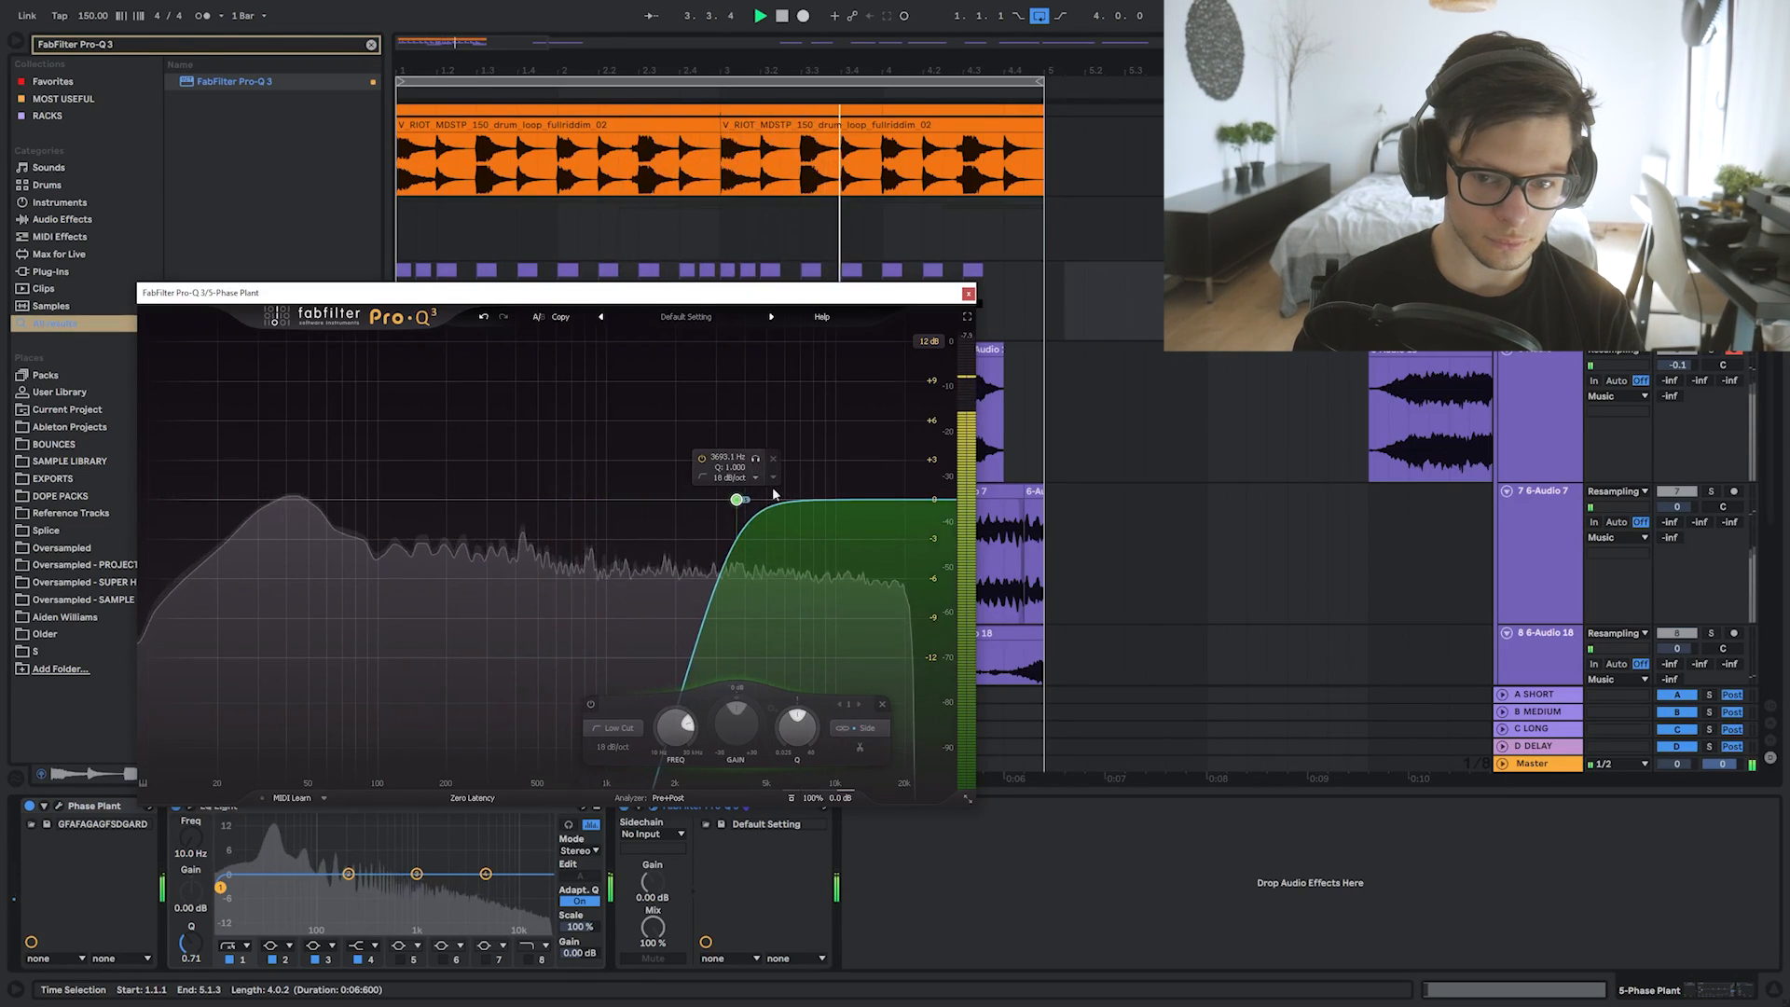
click(969, 293)
click(1711, 270)
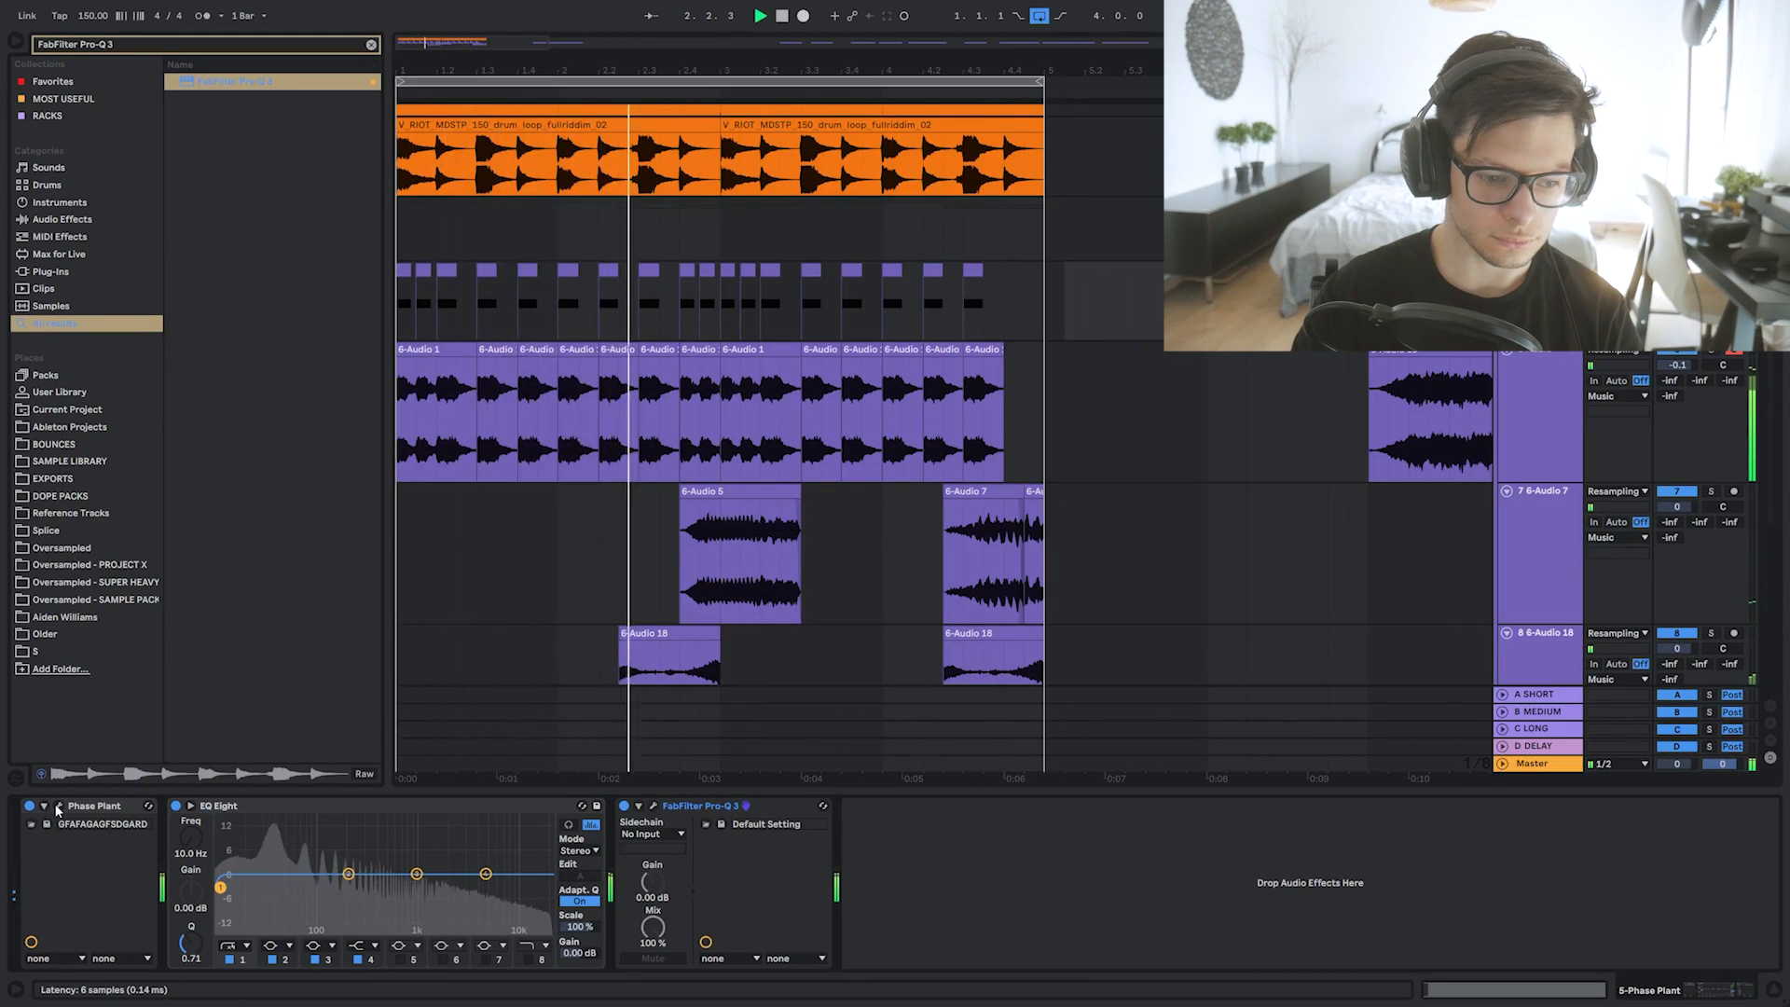
Open Phase Plant, compare the Lane 1 sound with Disperser, Comb Filter and Reverb switched on and off, and expand Reverb
click(32, 826)
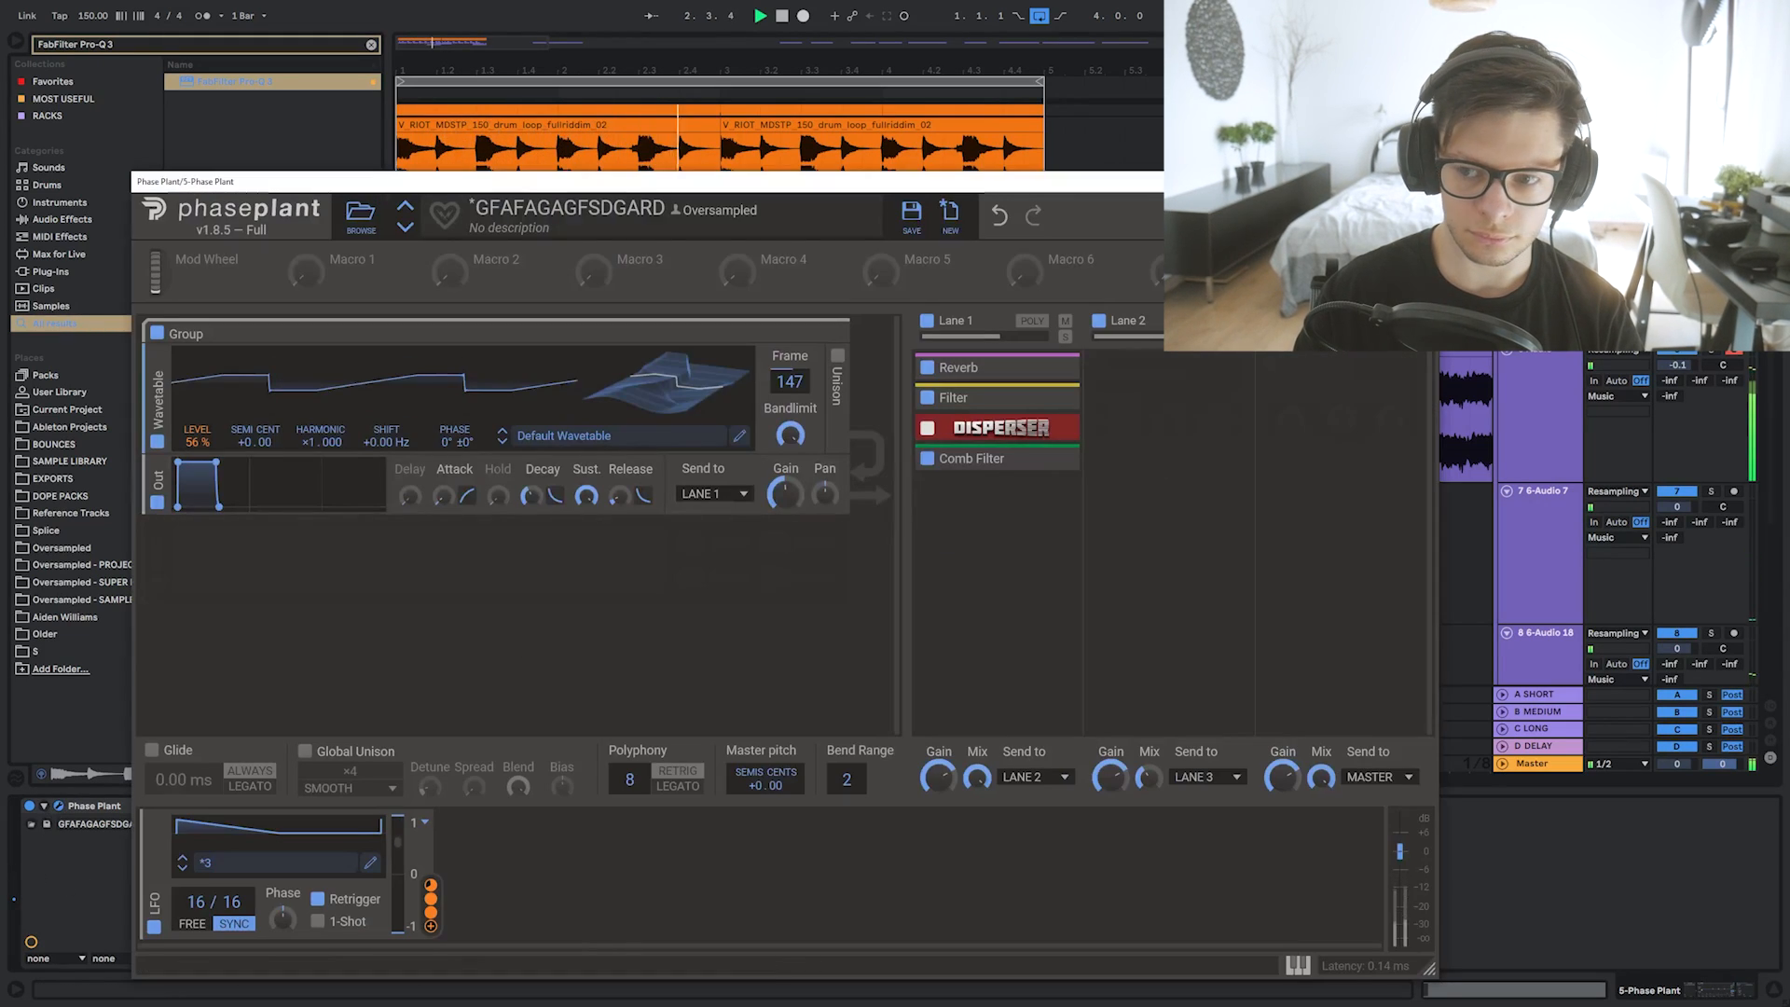
click(926, 431)
click(927, 431)
click(927, 458)
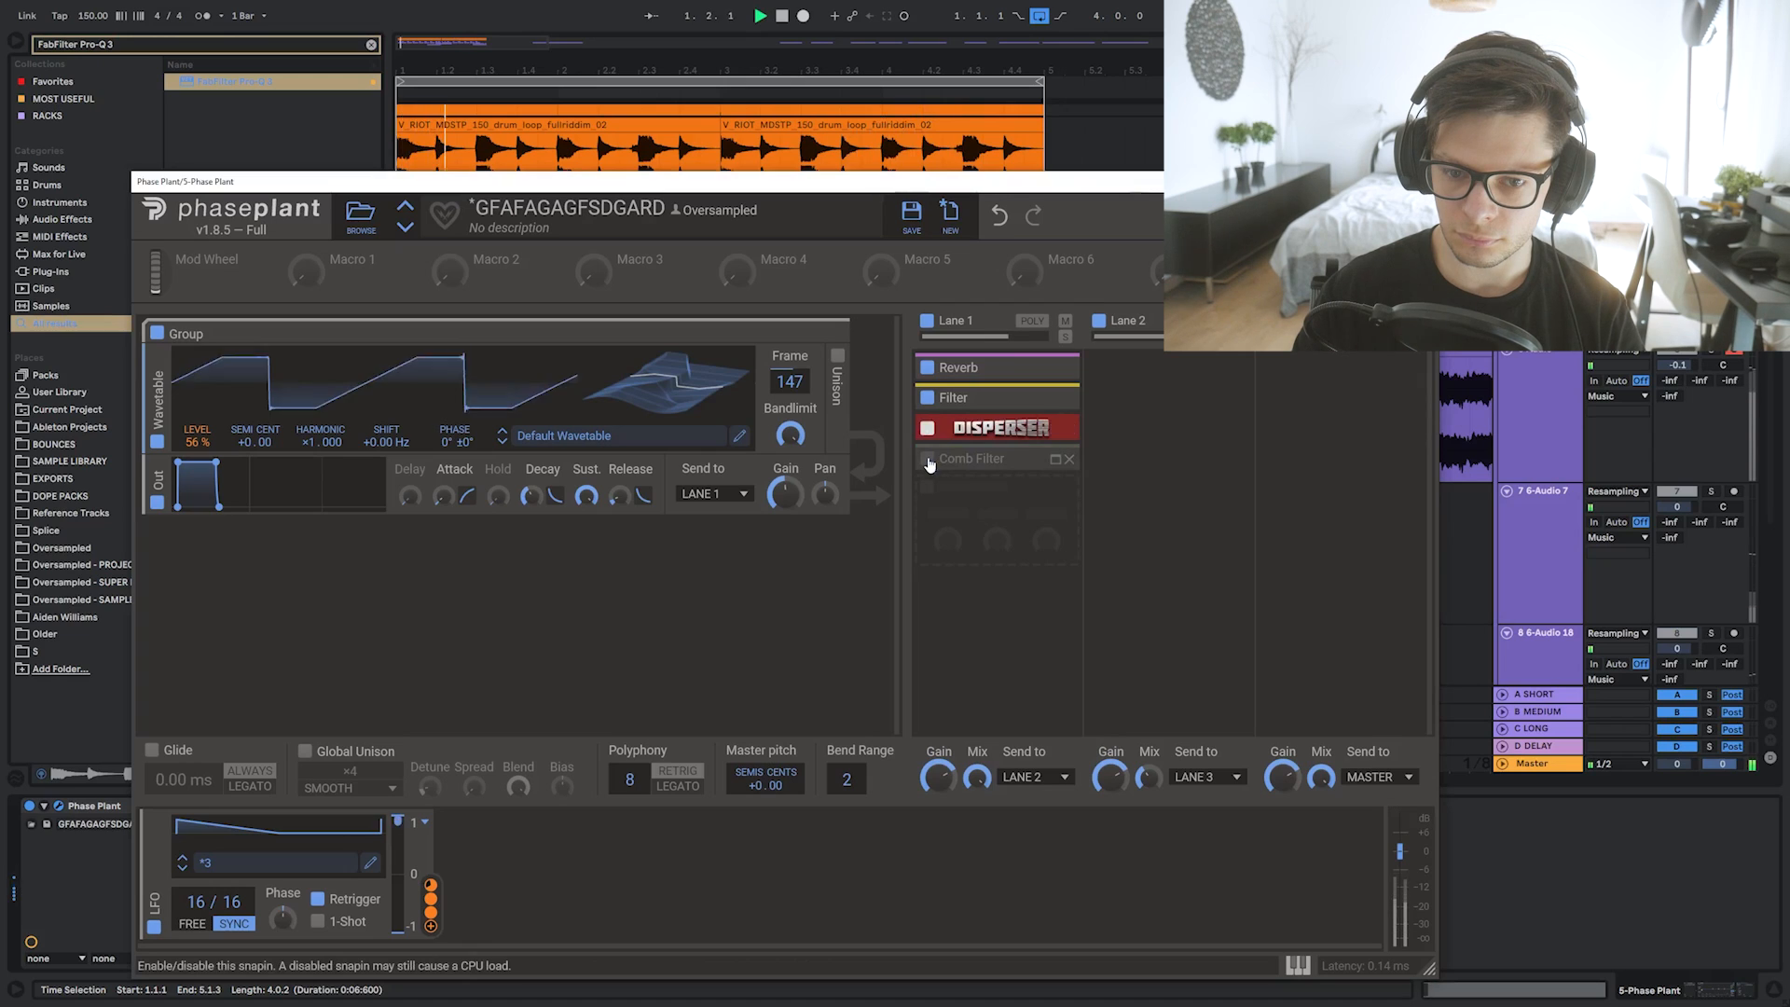
click(927, 461)
click(926, 369)
click(926, 370)
click(1055, 369)
Add a filtered Noise generator feeding Lane 1 in Phase Plant and a Saturate-type Distortion after the Comb Filter
click(213, 563)
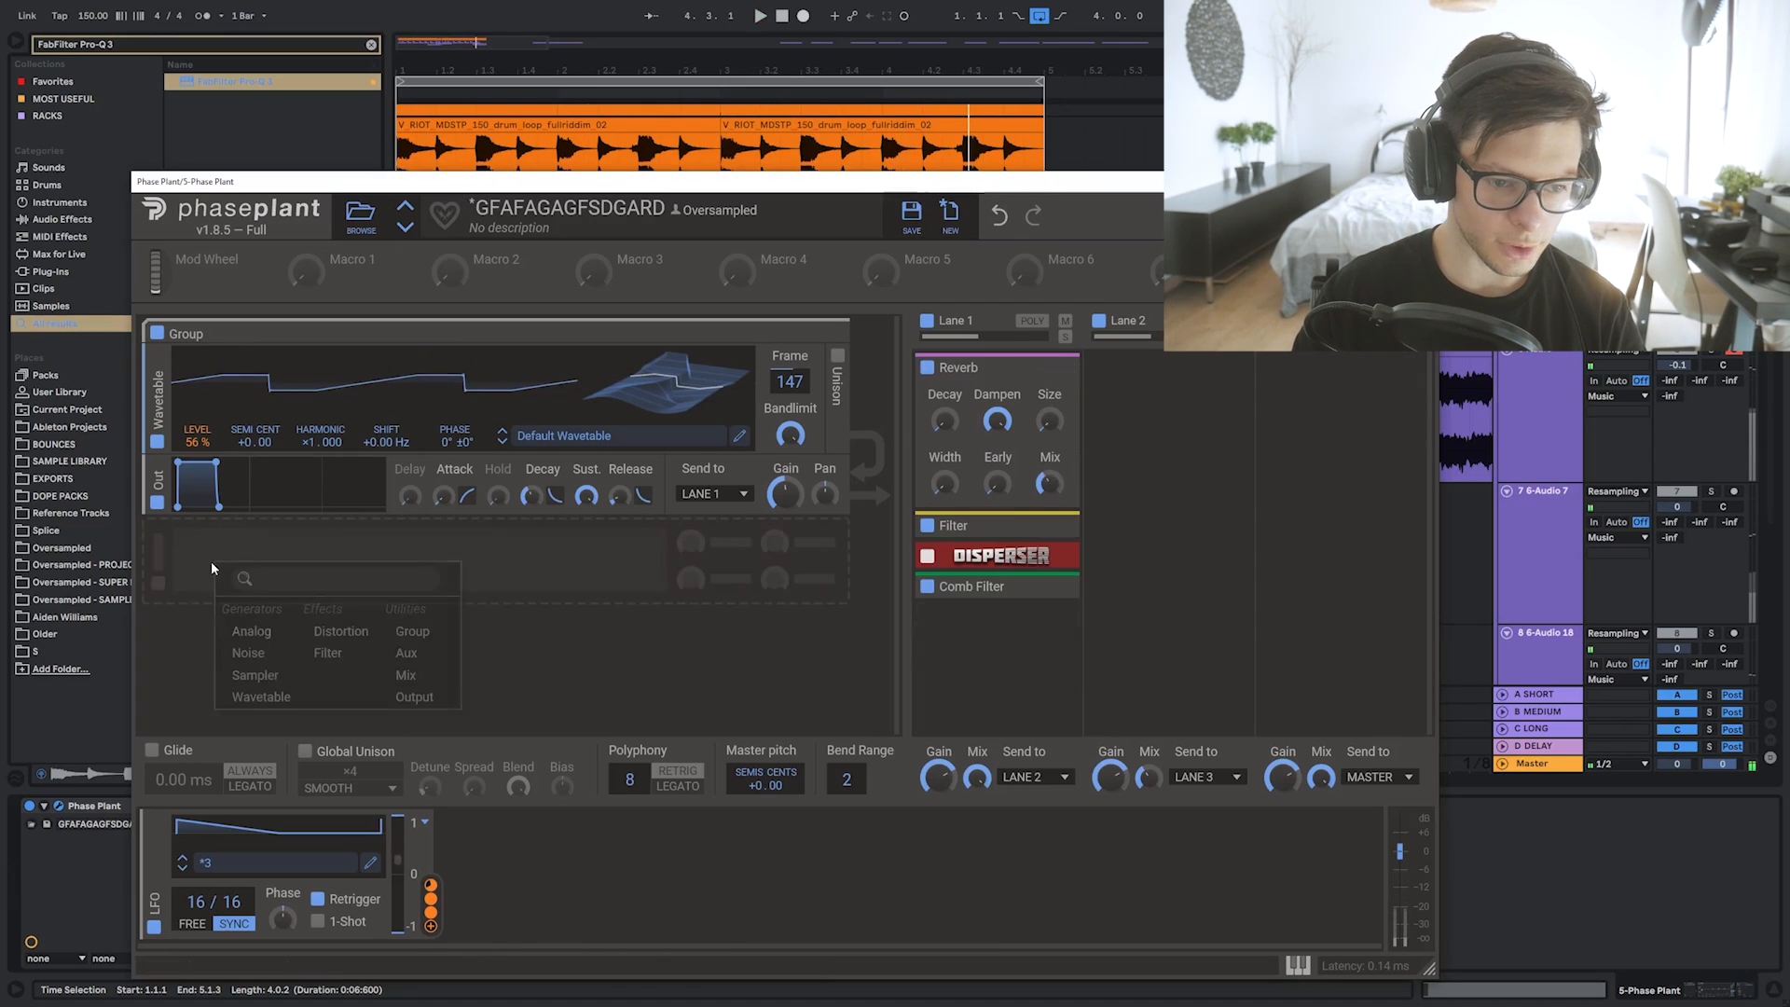
key(Escape)
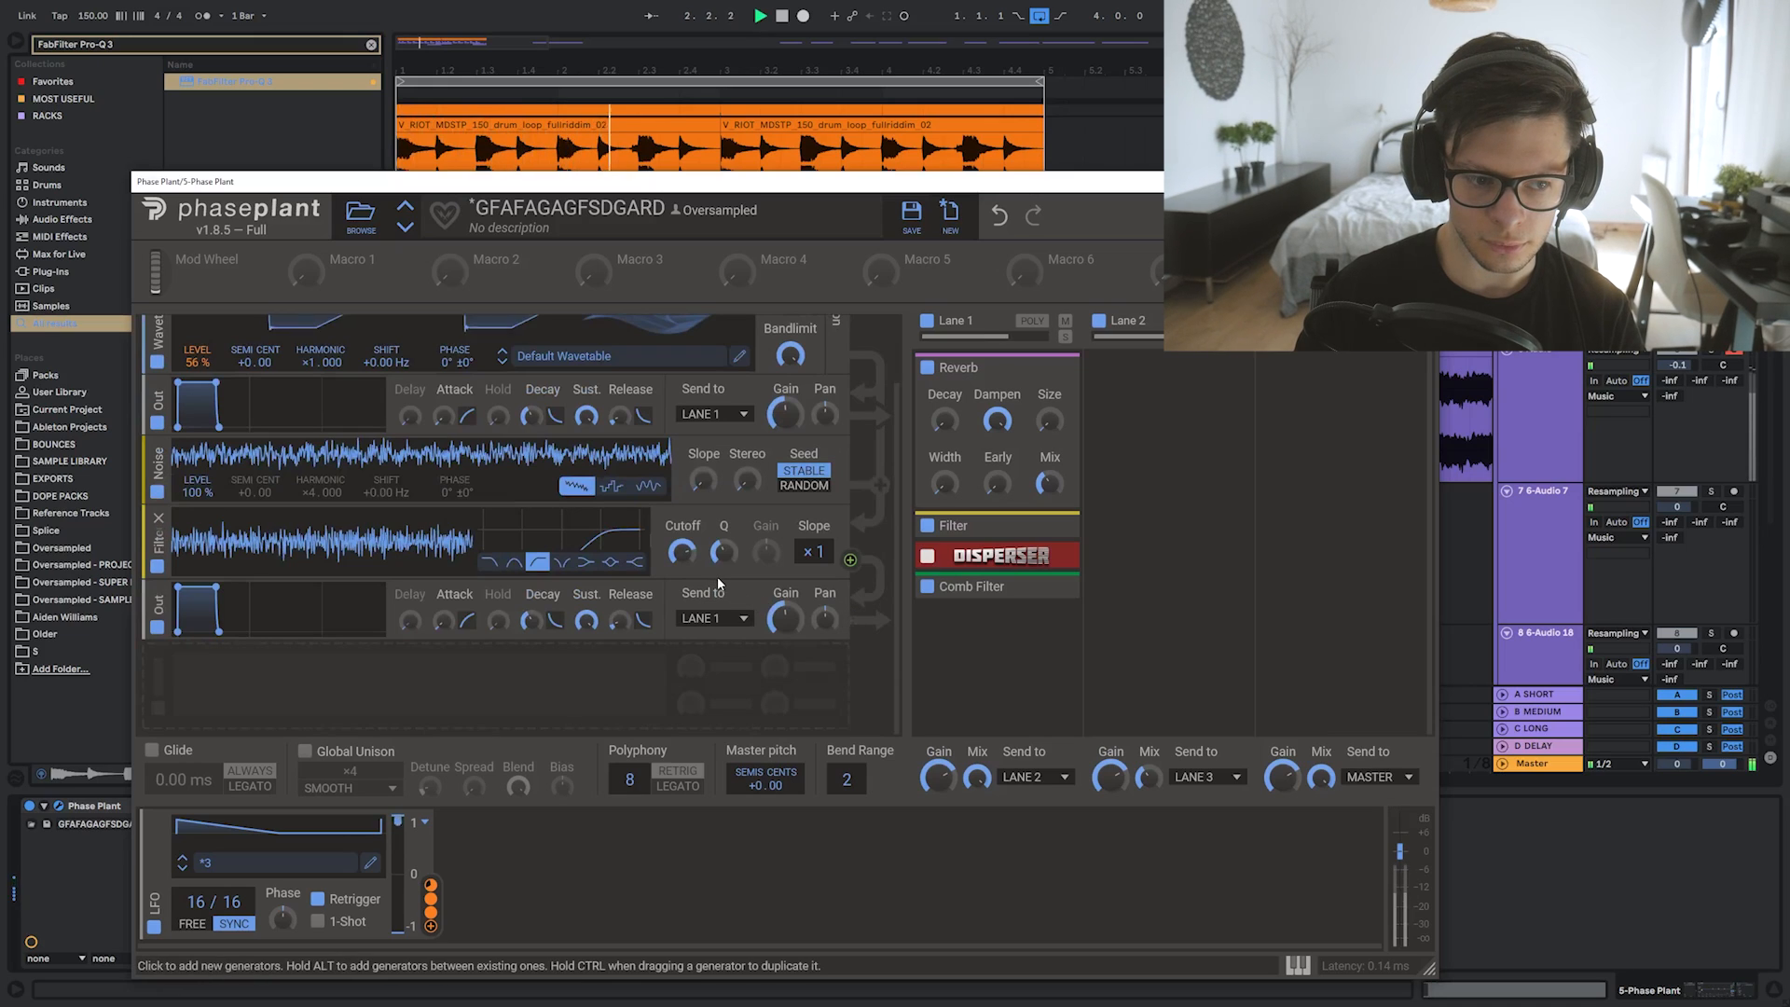
click(1022, 629)
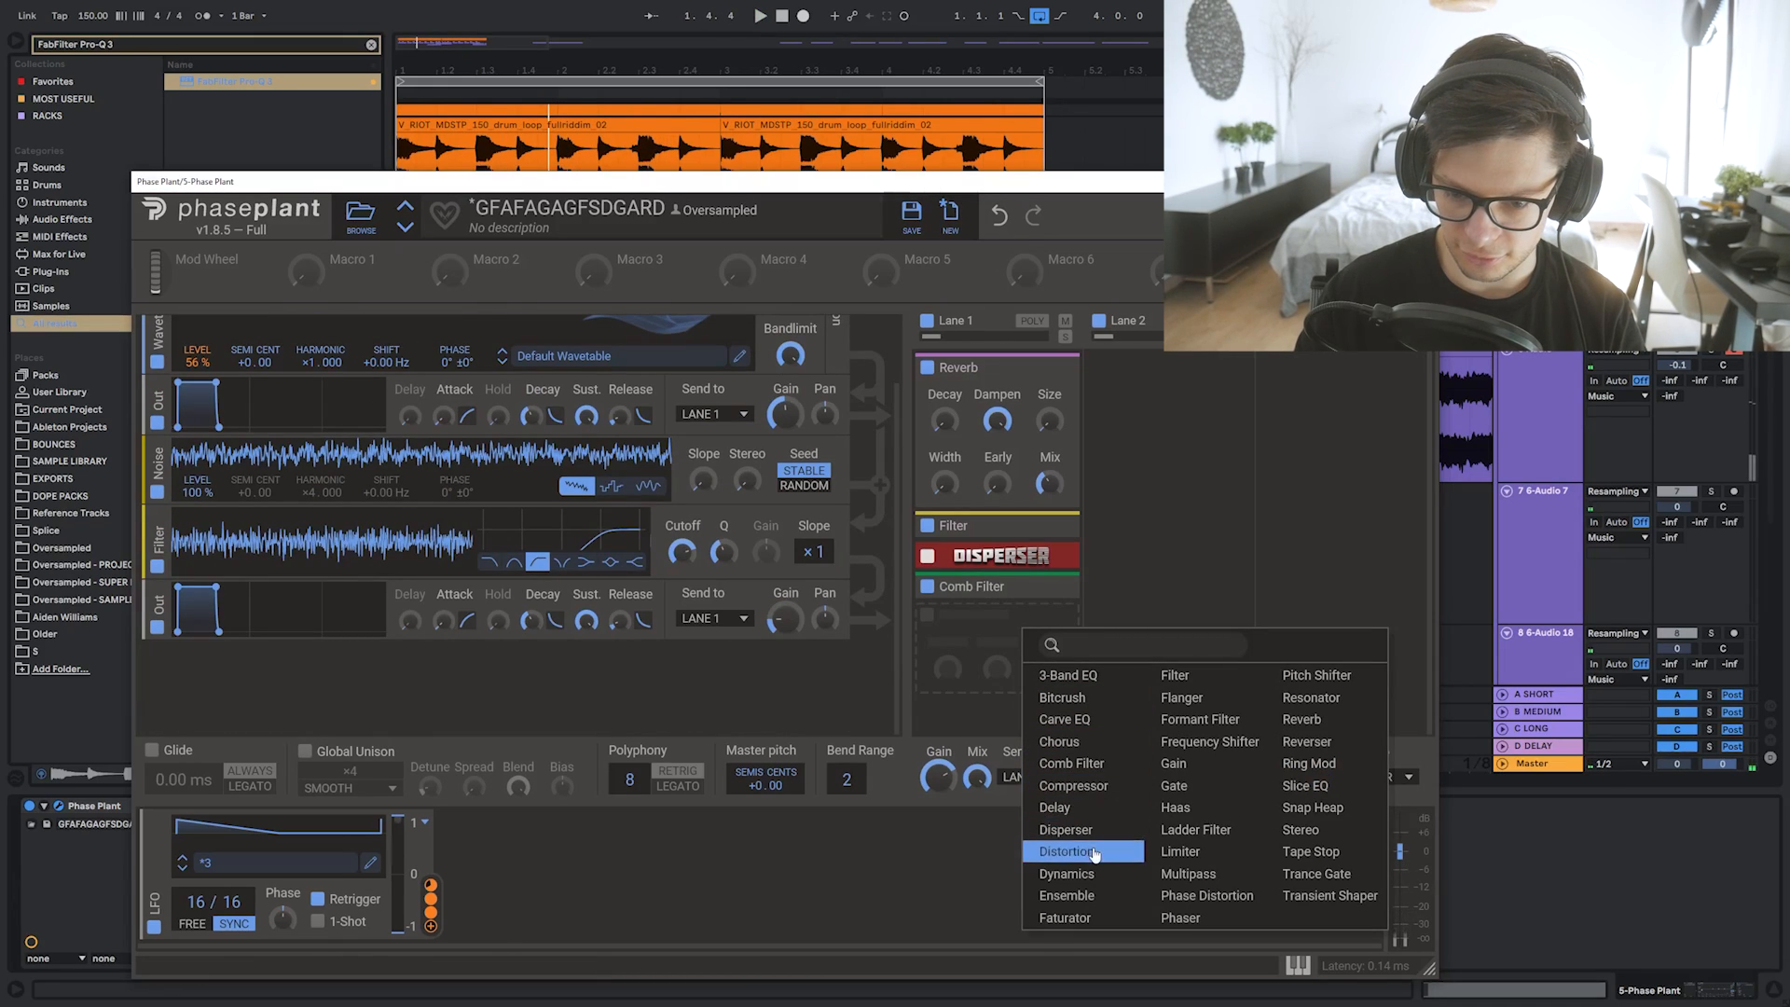
click(1093, 852)
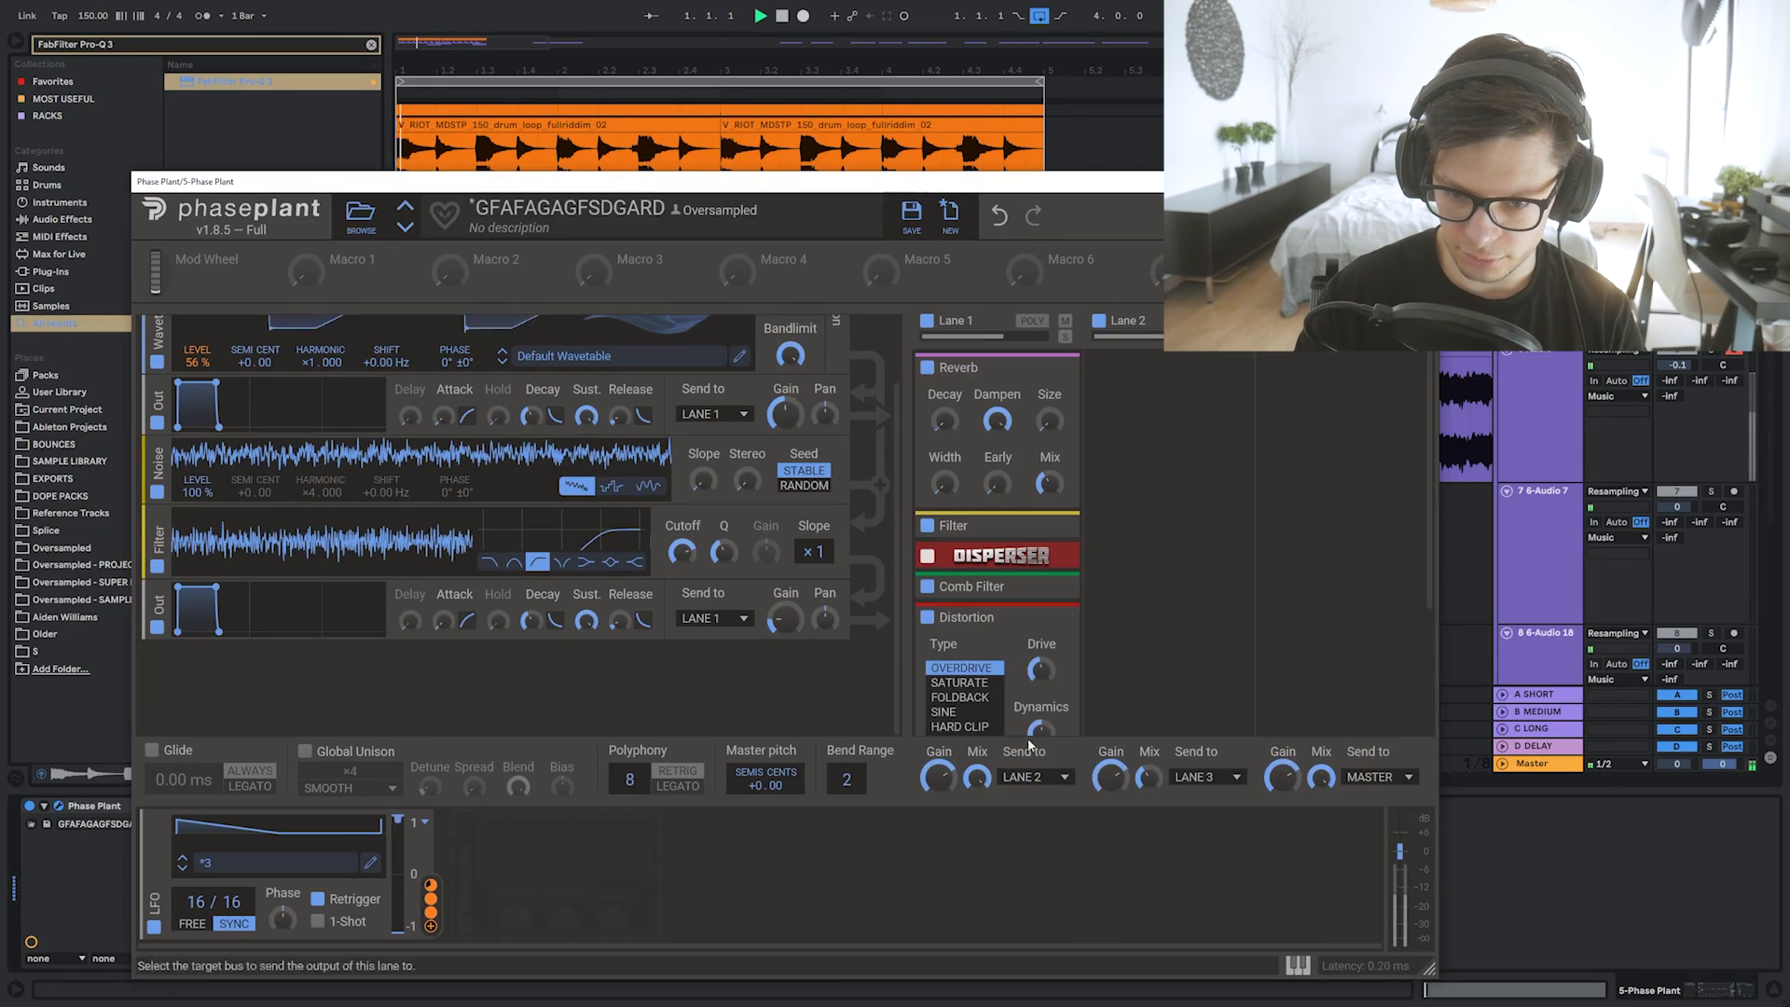
key(space)
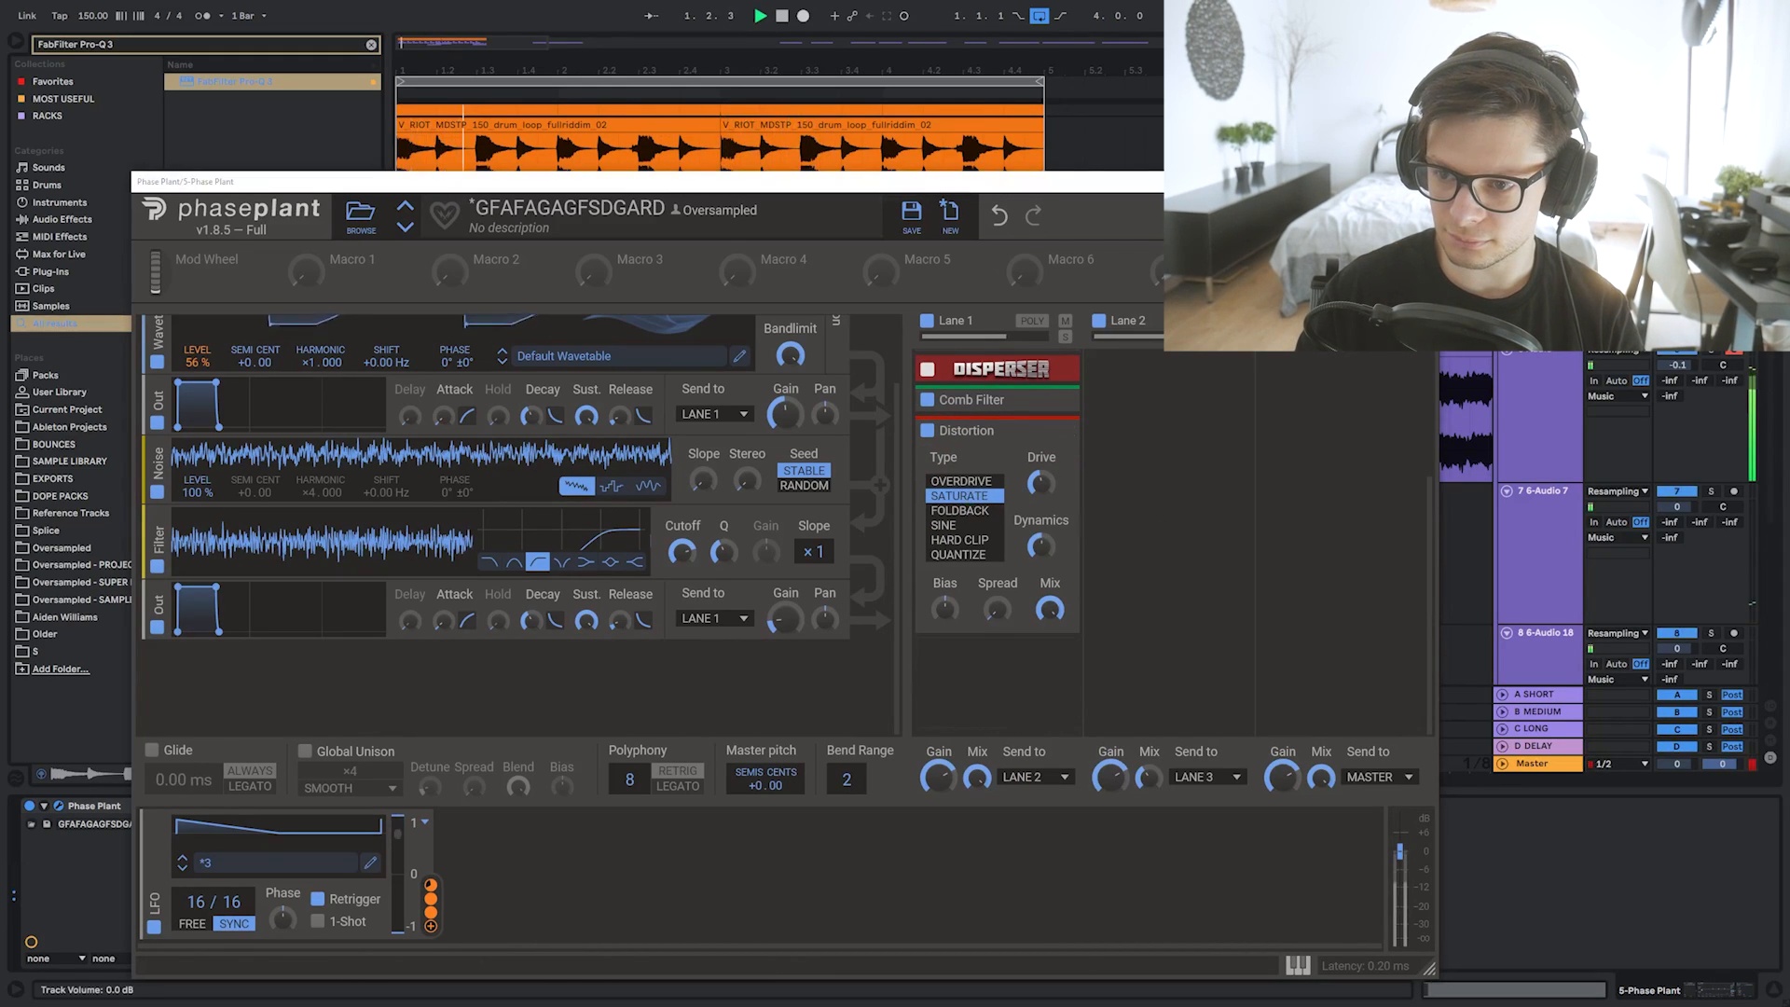
Disable the Reverb in Lane 1 and collapse its controls
scroll(970, 400, up, 3)
click(926, 367)
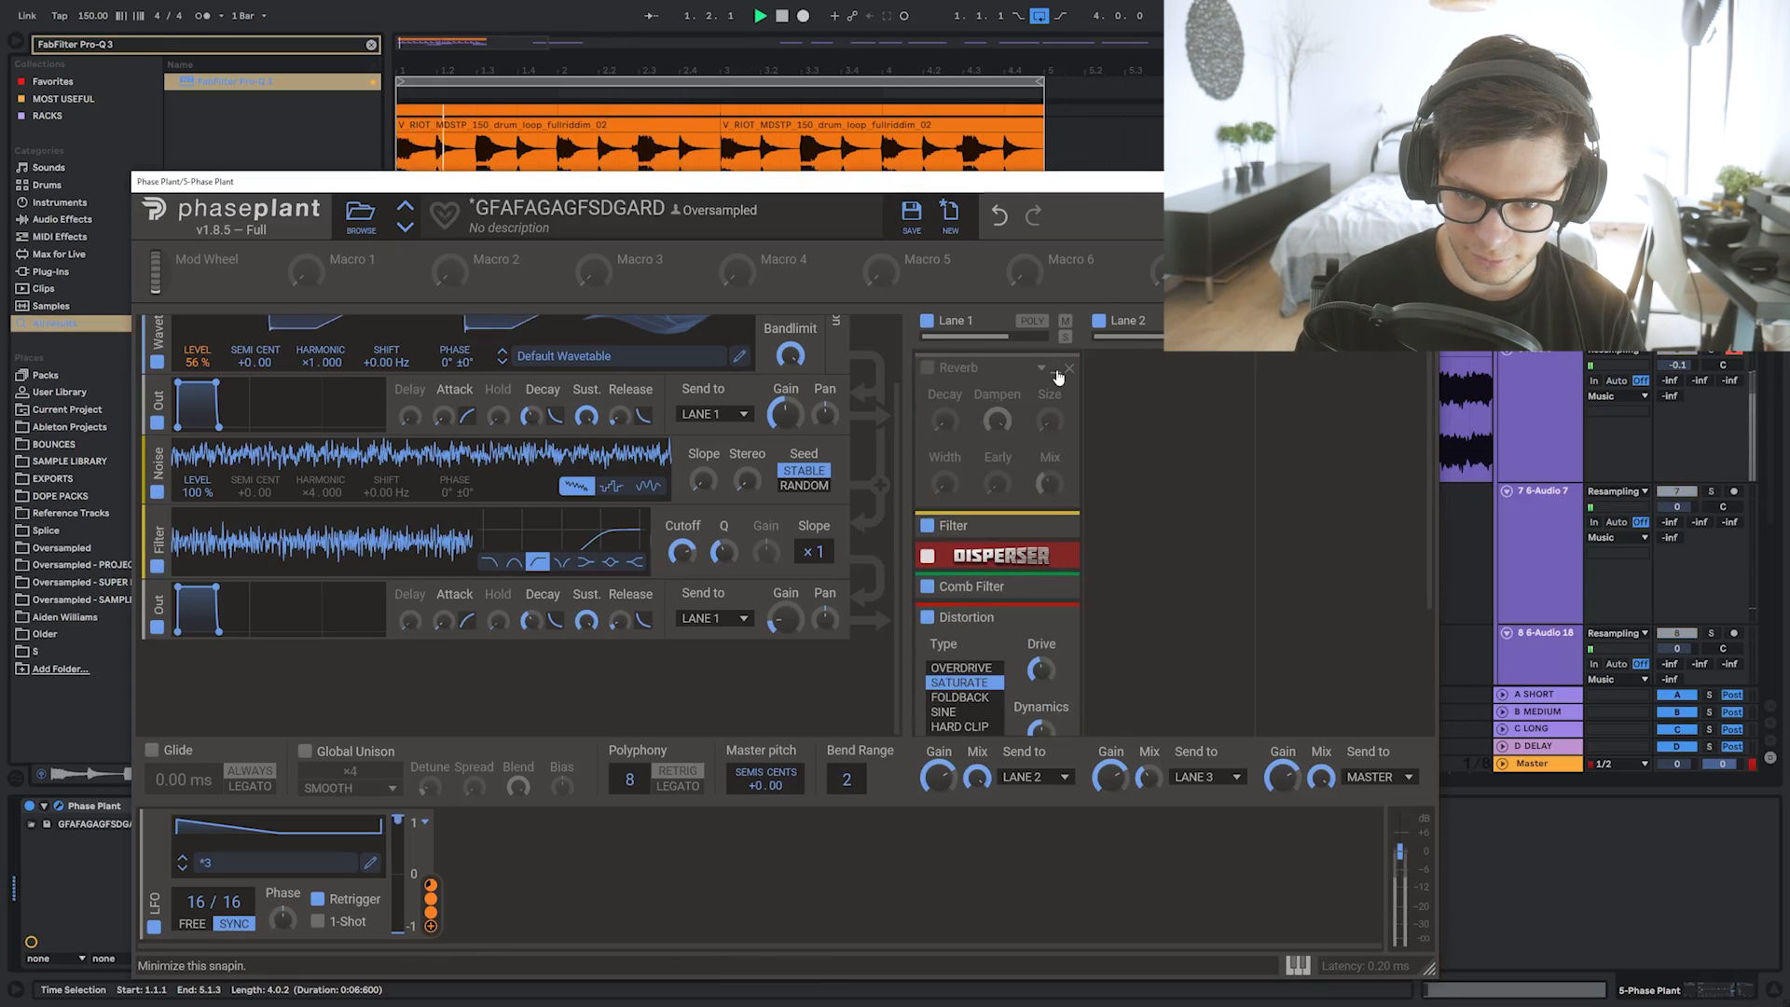
click(1055, 371)
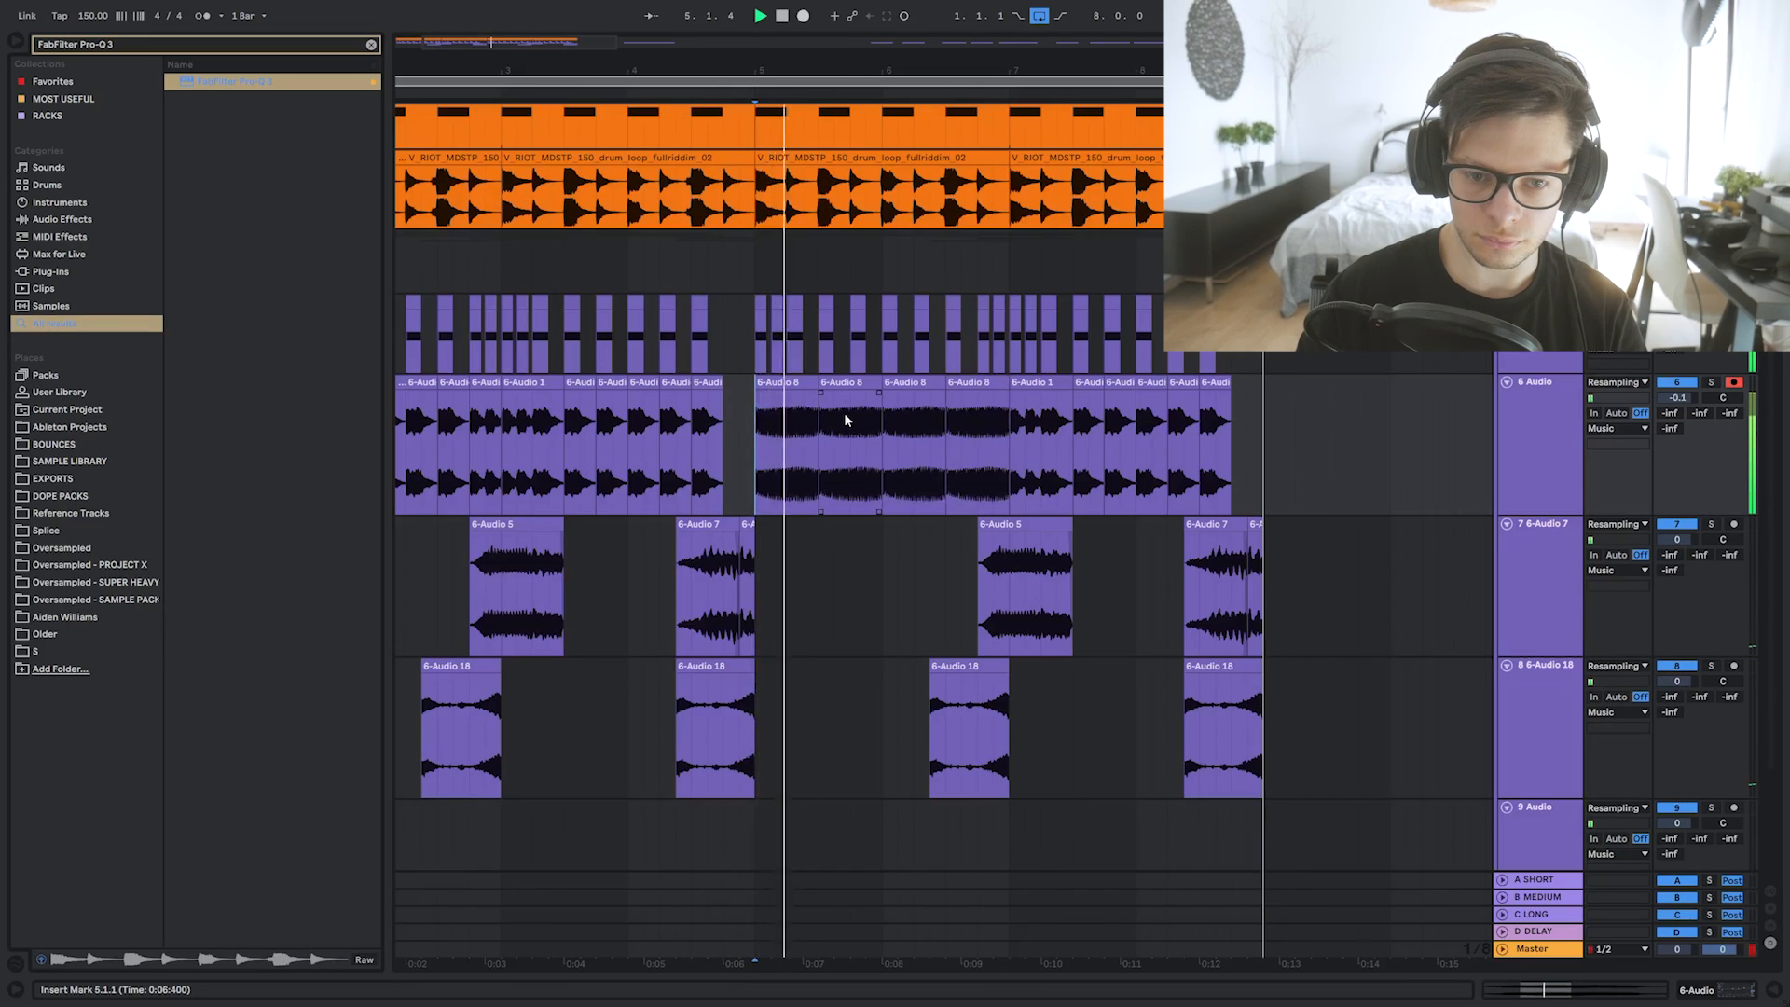
Try cutting 5.3.3 to 5.4.3 out of the 6-Audio 8 clips on the 6 Audio track and placing a shorter chop at 5.3.1
shift+click(861, 419)
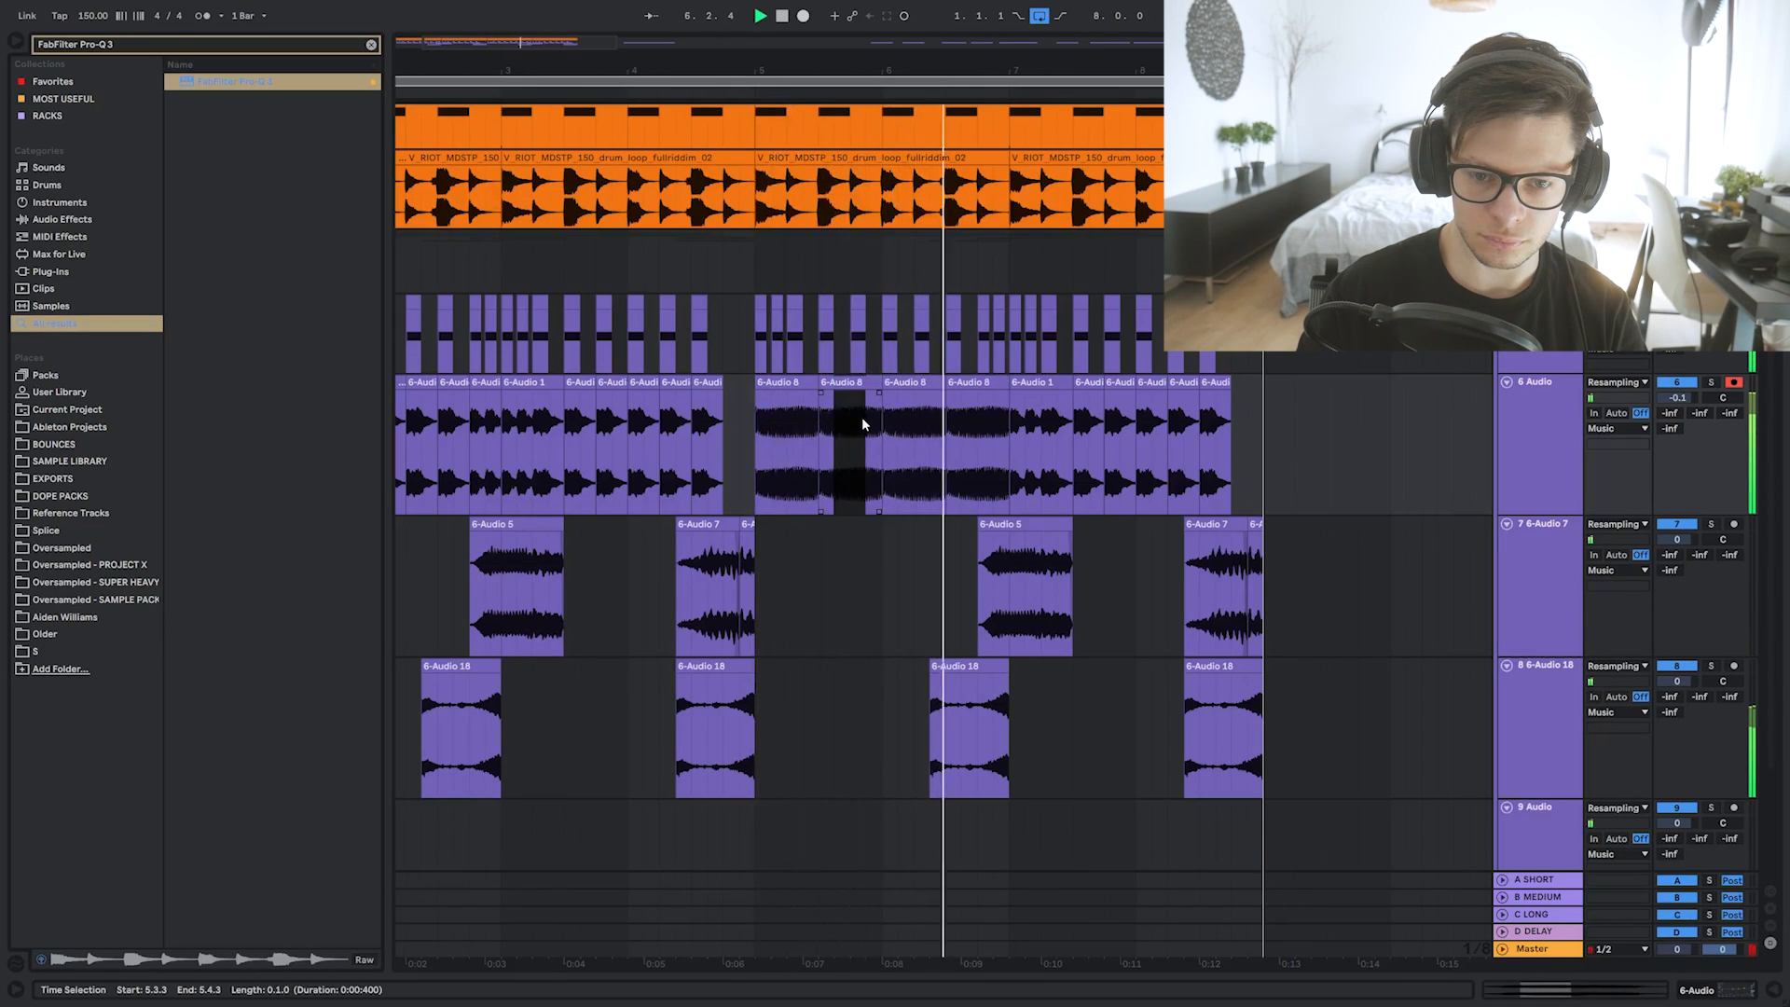
drag(873, 383, 857, 435)
click(738, 425)
key(ctrl+z)
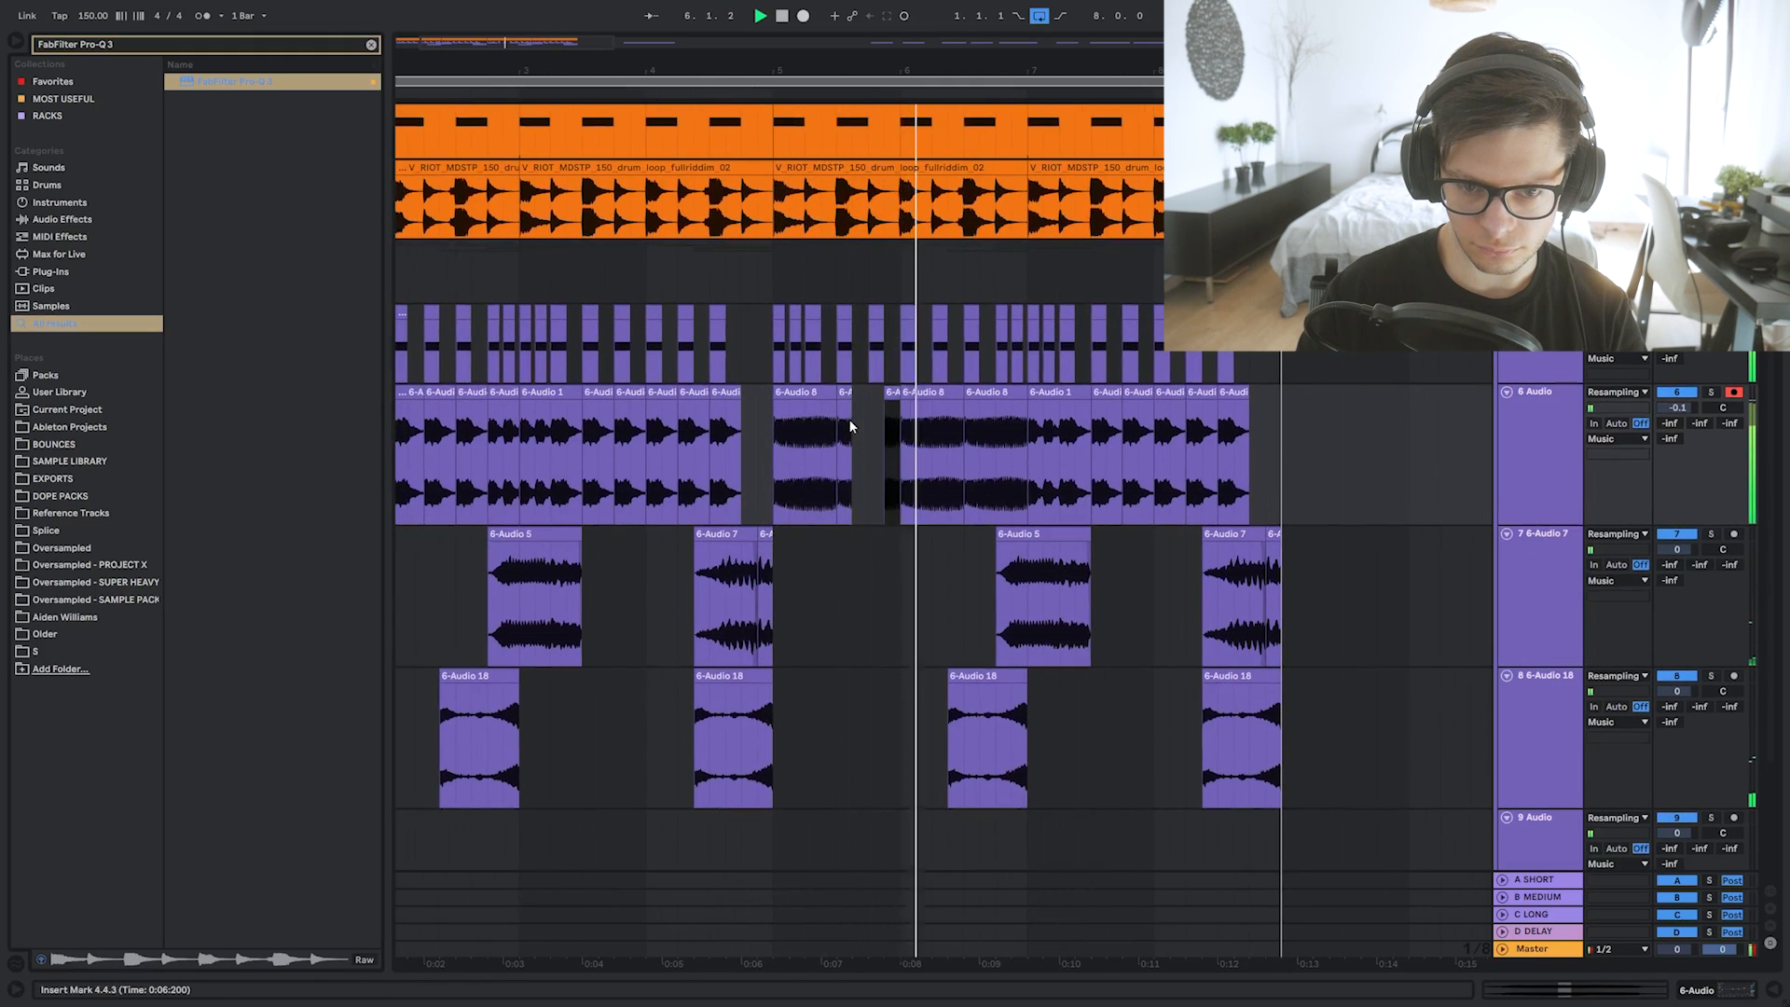
key(ctrl+z)
key(ctrl+z)
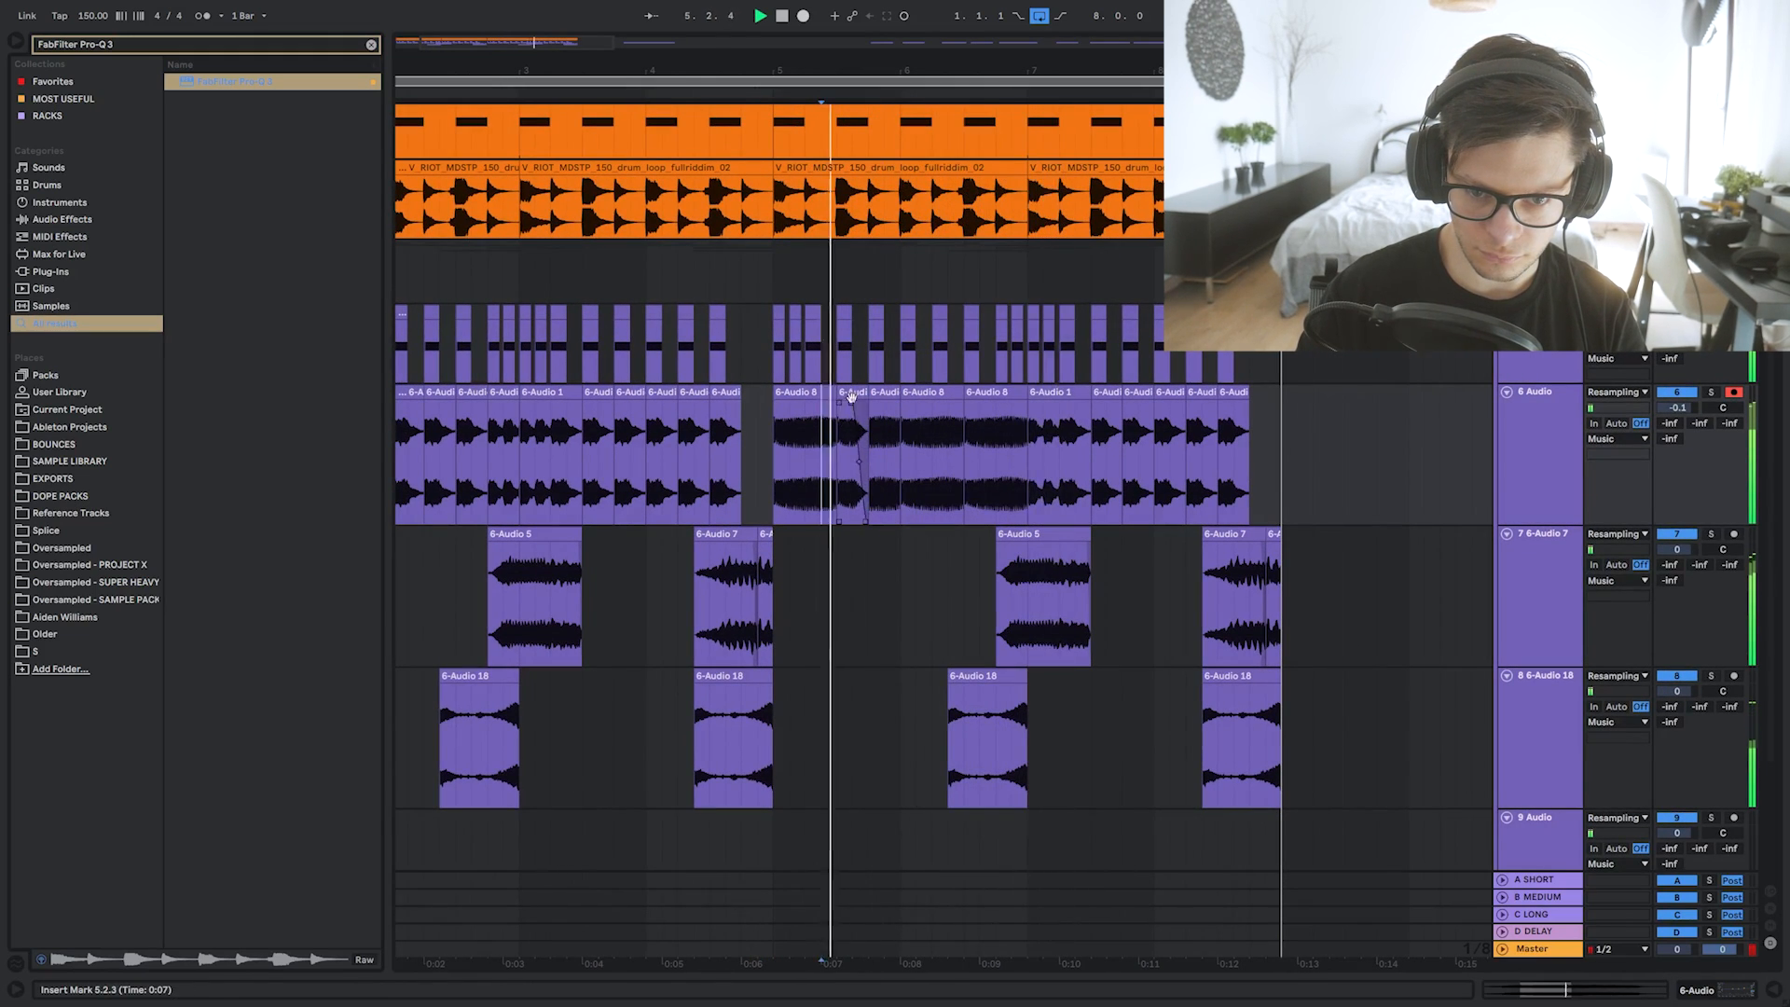
click(851, 396)
key(ctrl+d)
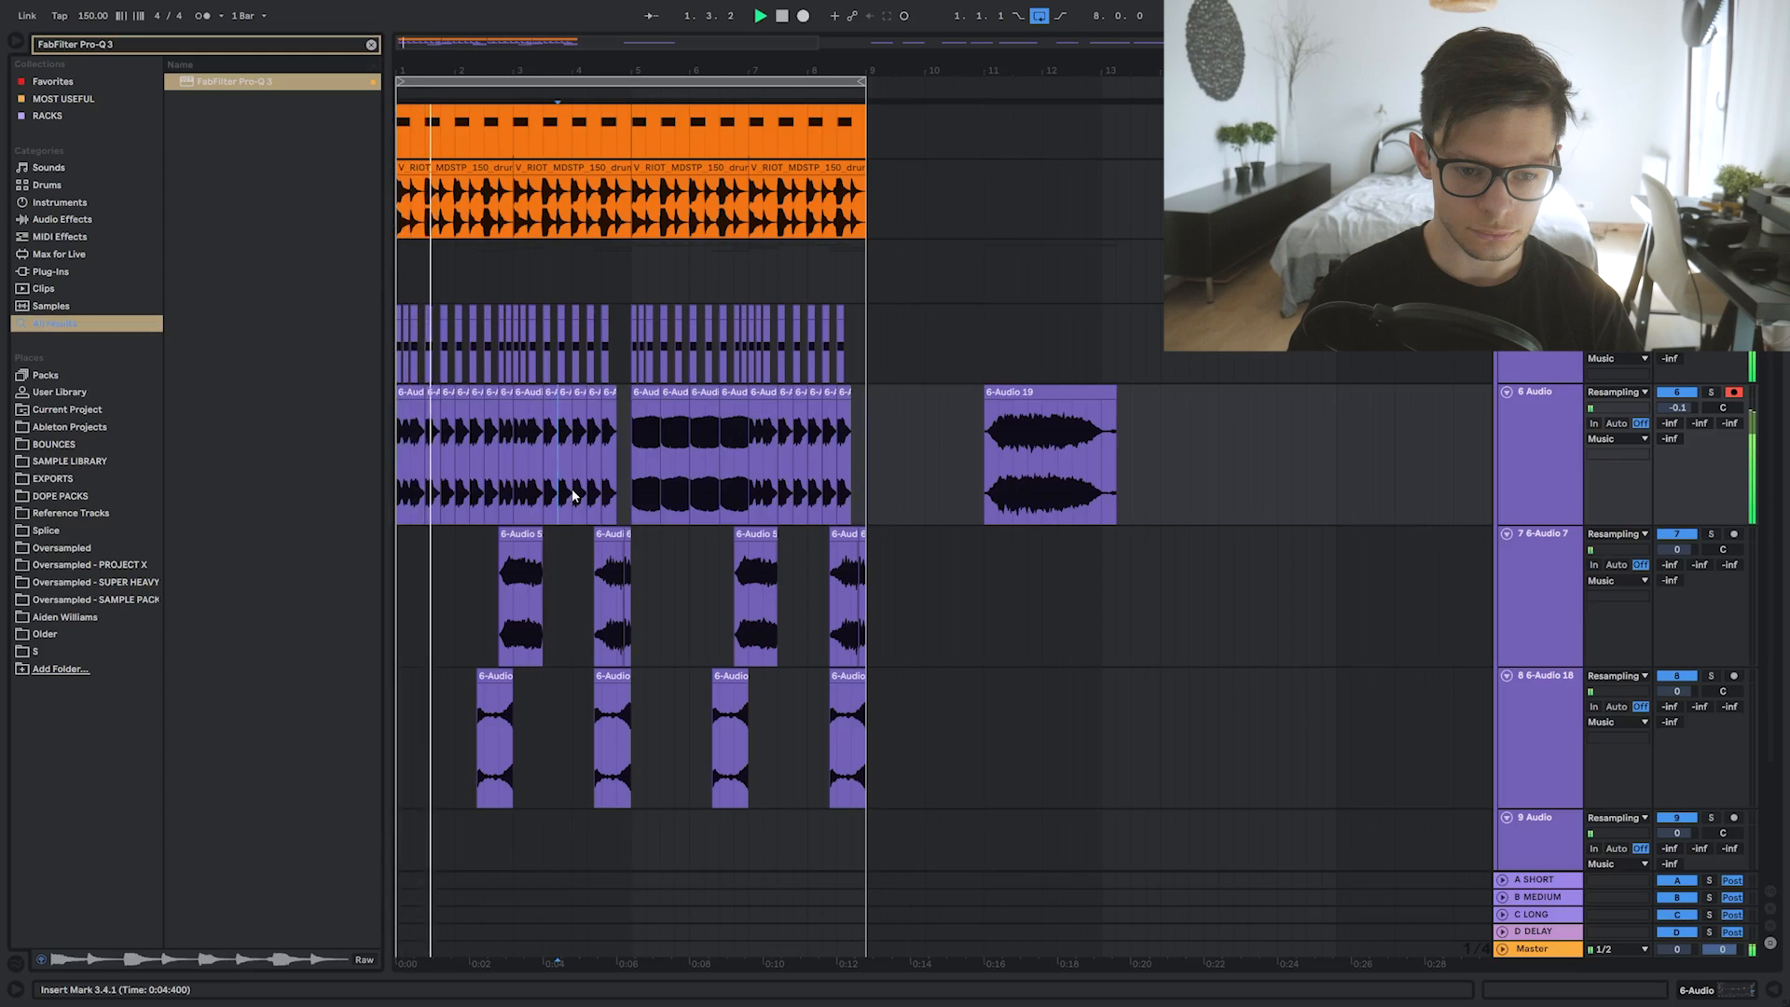
Listen through the full eight-bar drop pattern and review the clip layout across the resampled tracks
scroll(715, 441, down, 1)
scroll(715, 441, down, 1)
scroll(536, 451, up, 3)
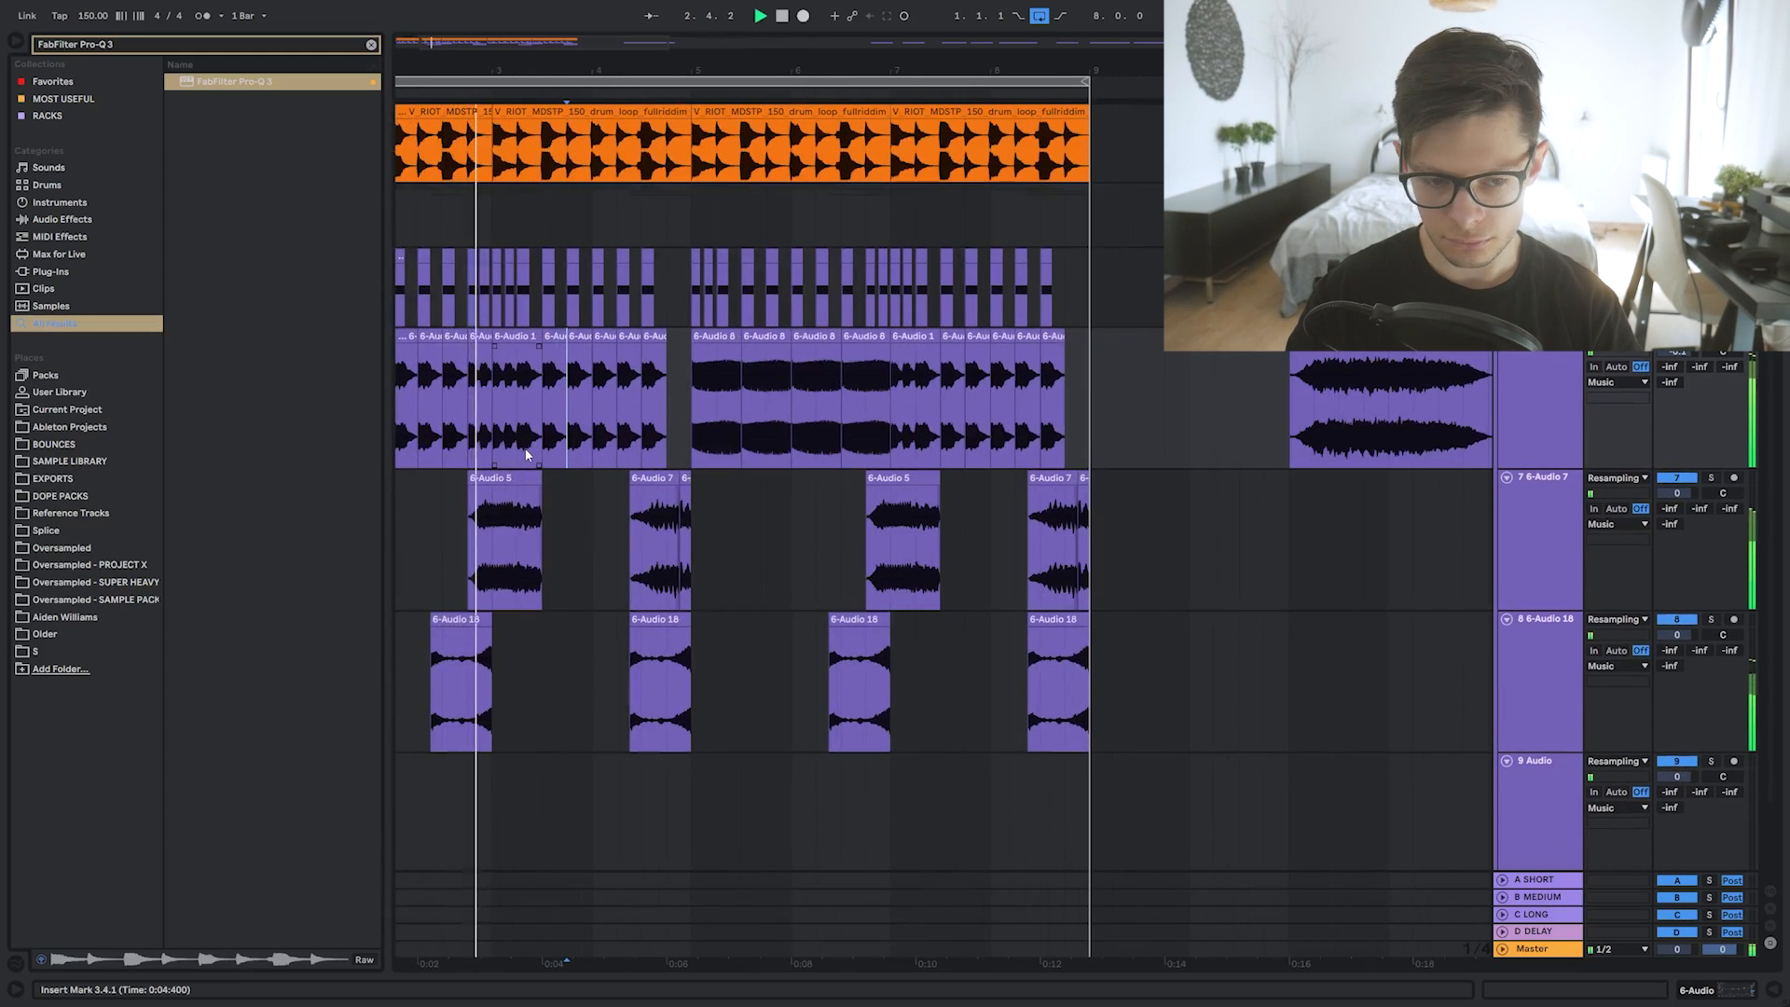
scroll(529, 455, up, 3)
scroll(528, 455, left, 3)
scroll(652, 435, down, 2)
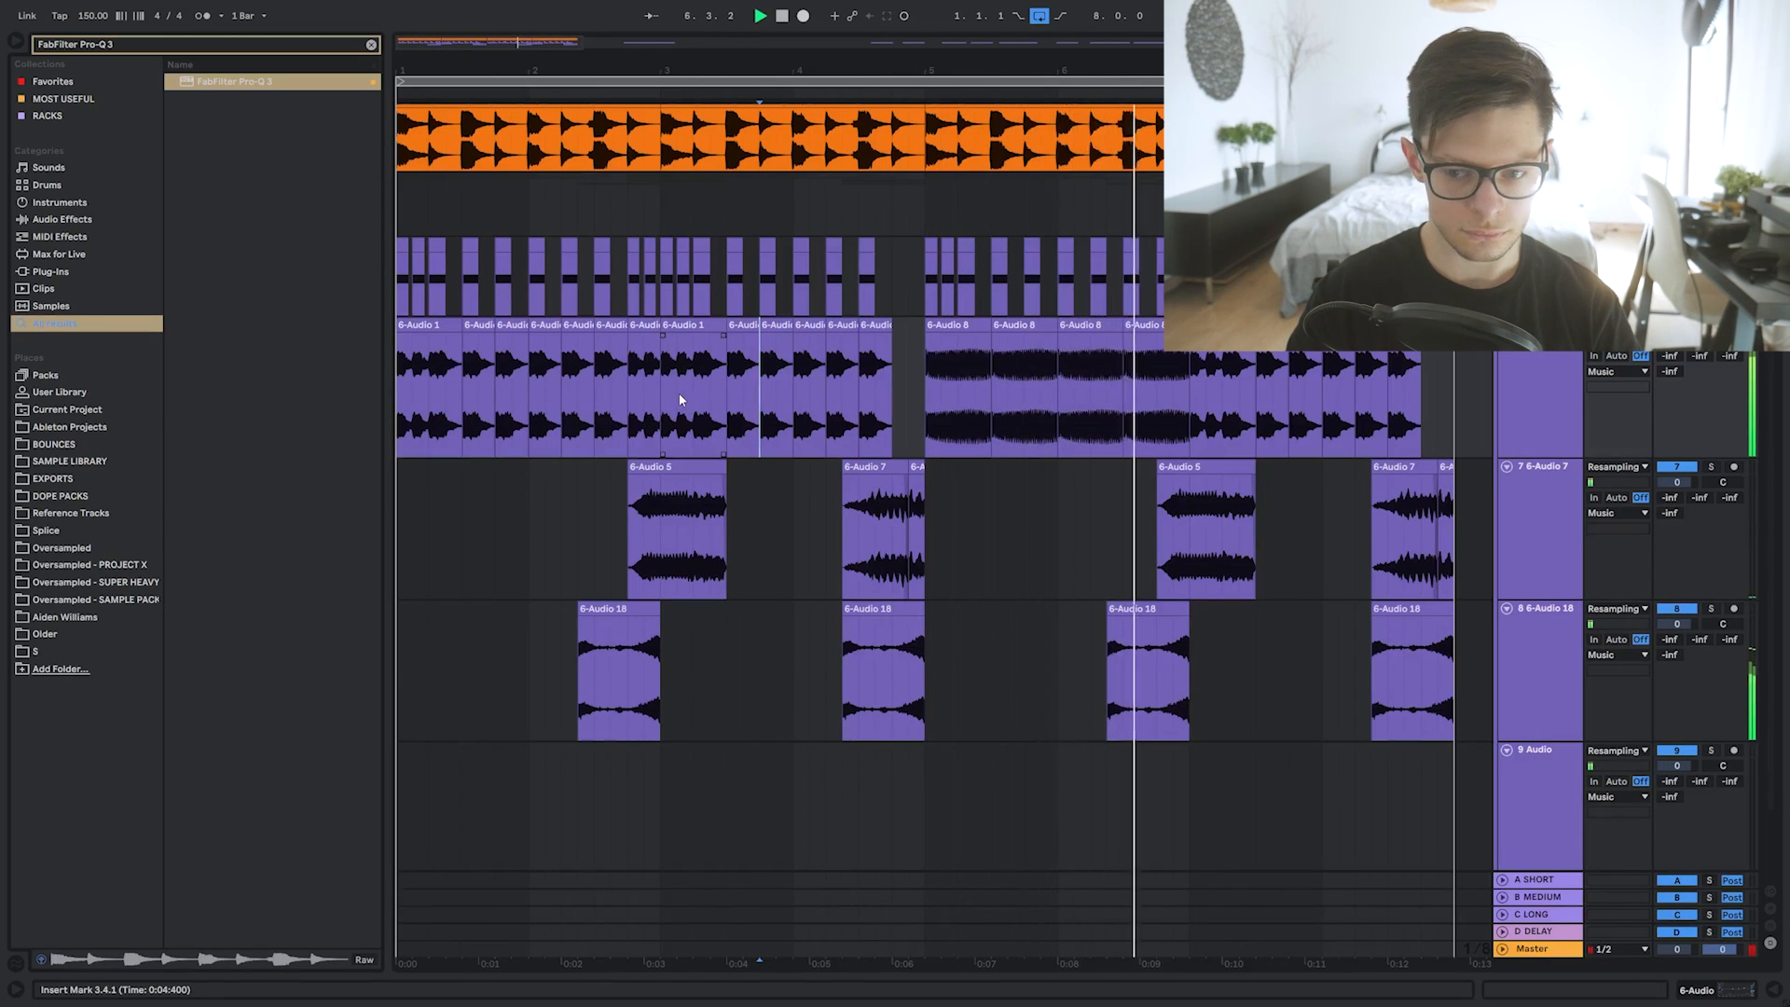
scroll(679, 393, down, 2)
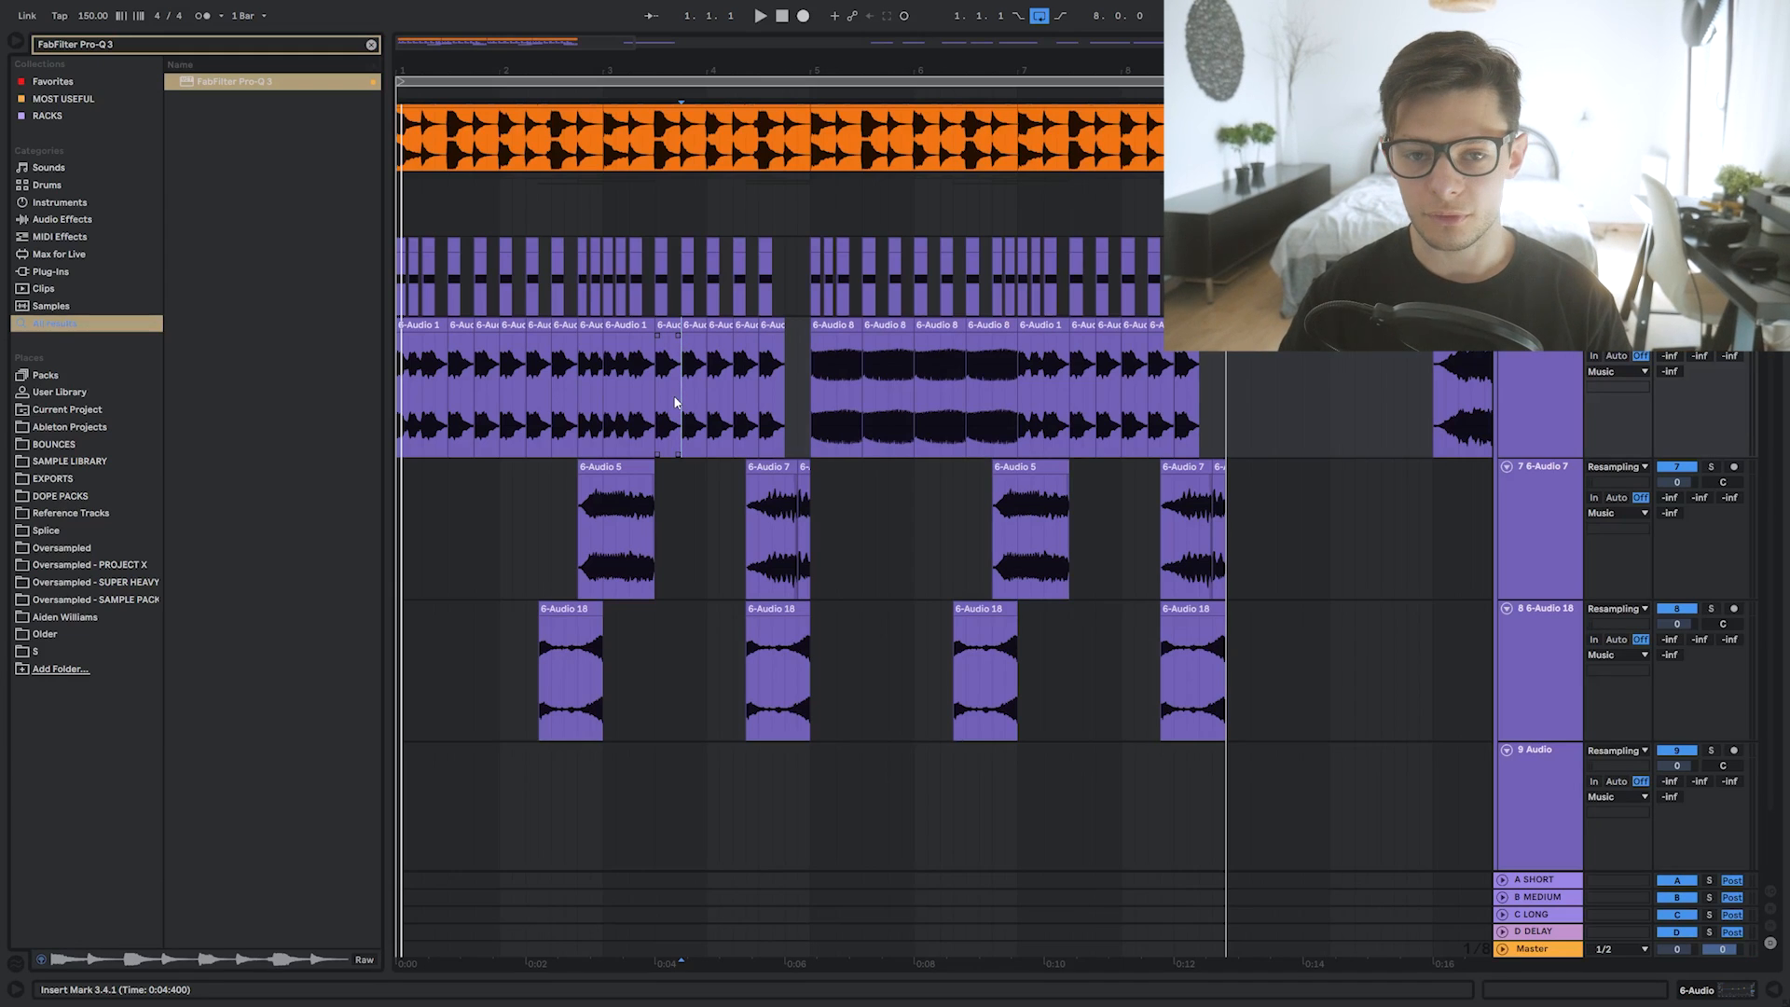
Show the device chain of the 6 Audio track to check its EQ Eight and hide the device view again
key(shift+Tab)
key(shift+Tab)
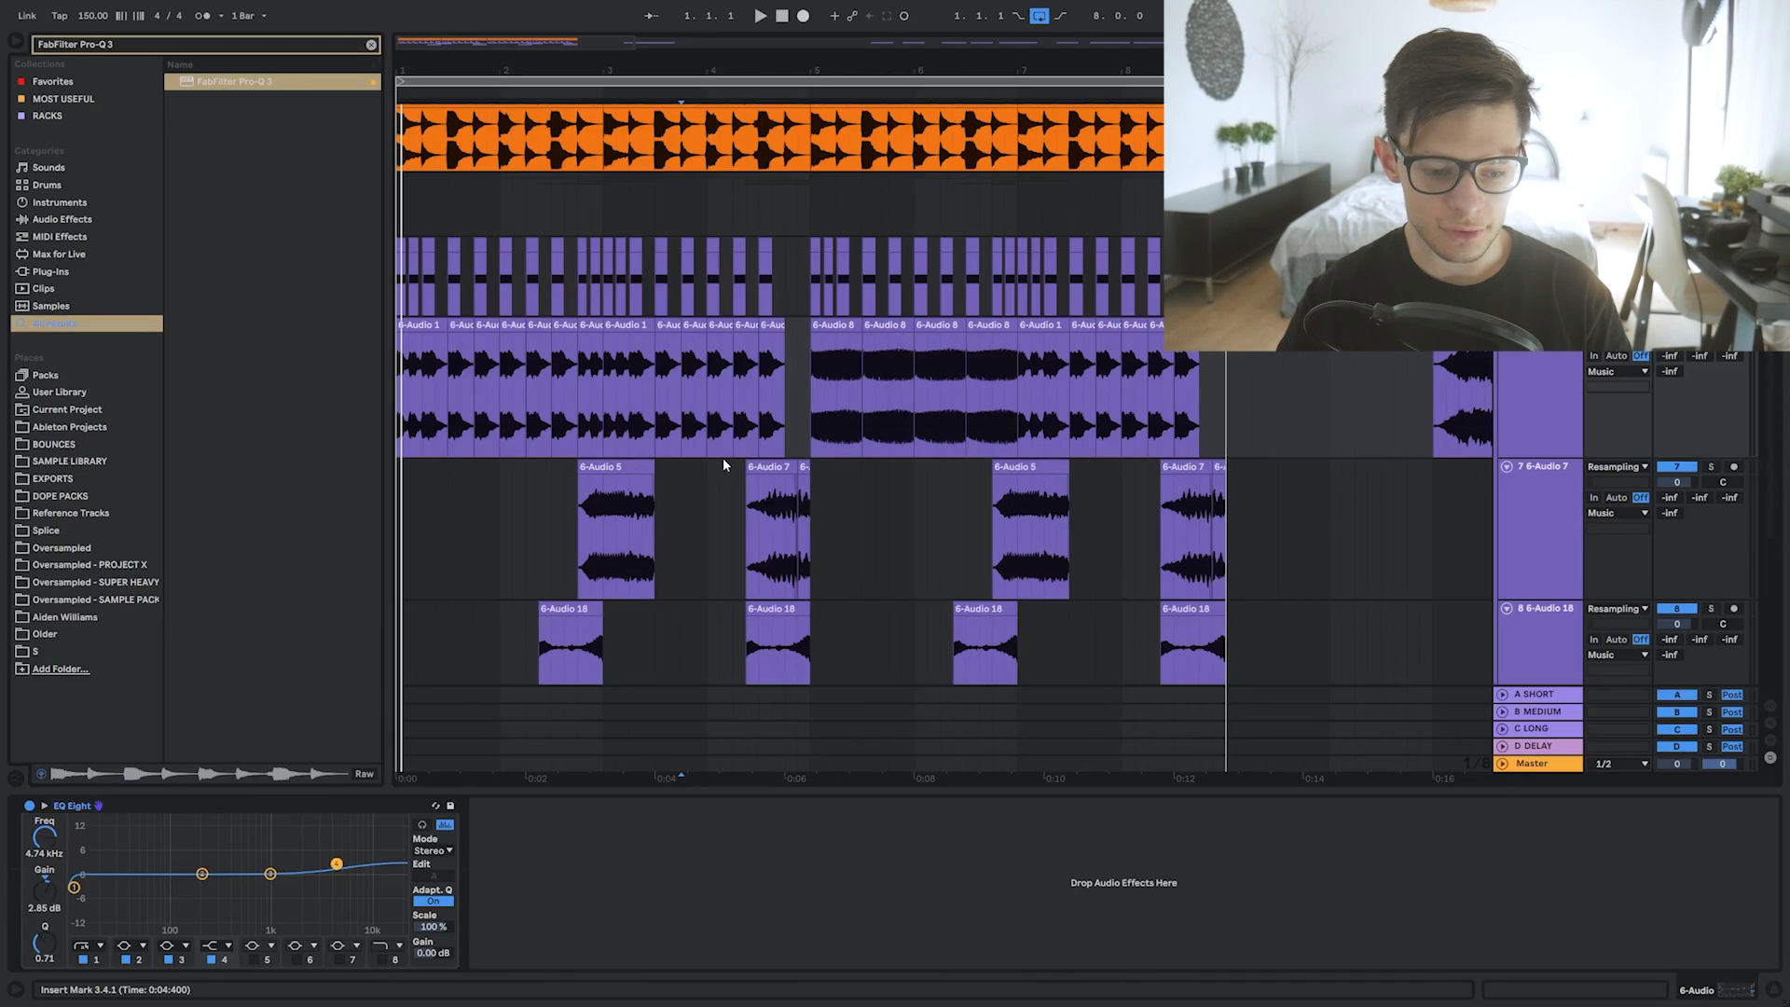
click(773, 387)
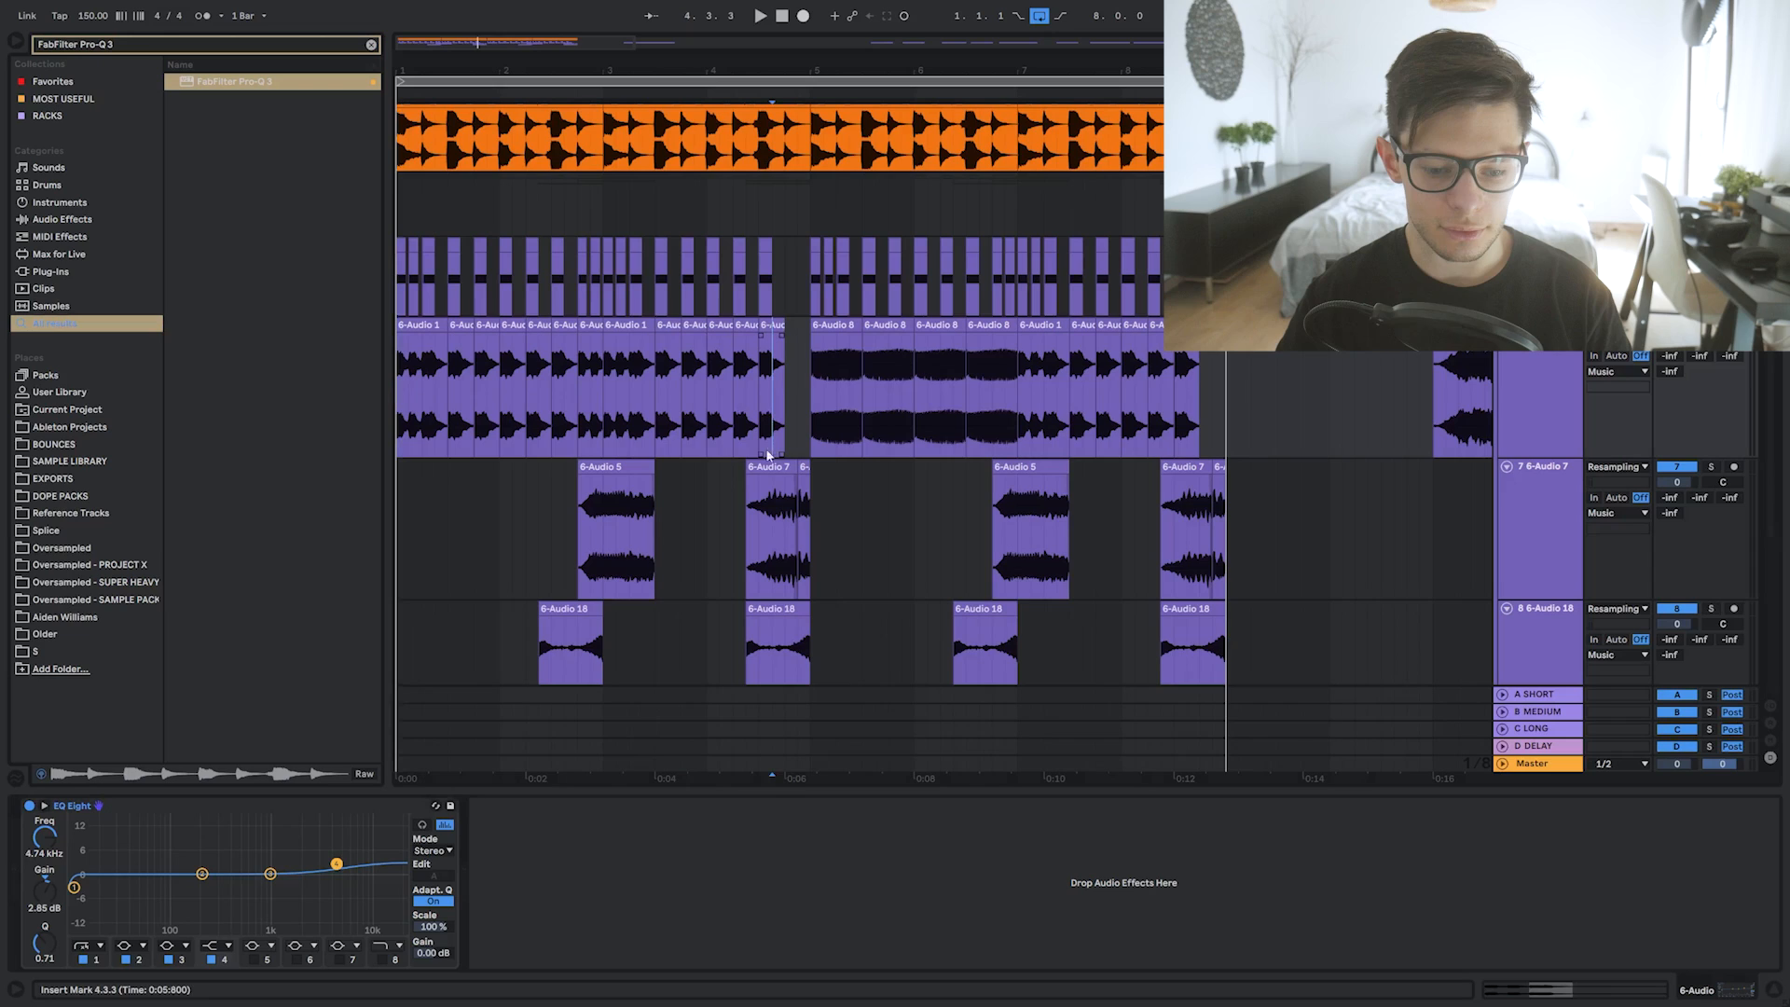
drag(785, 792, 785, 895)
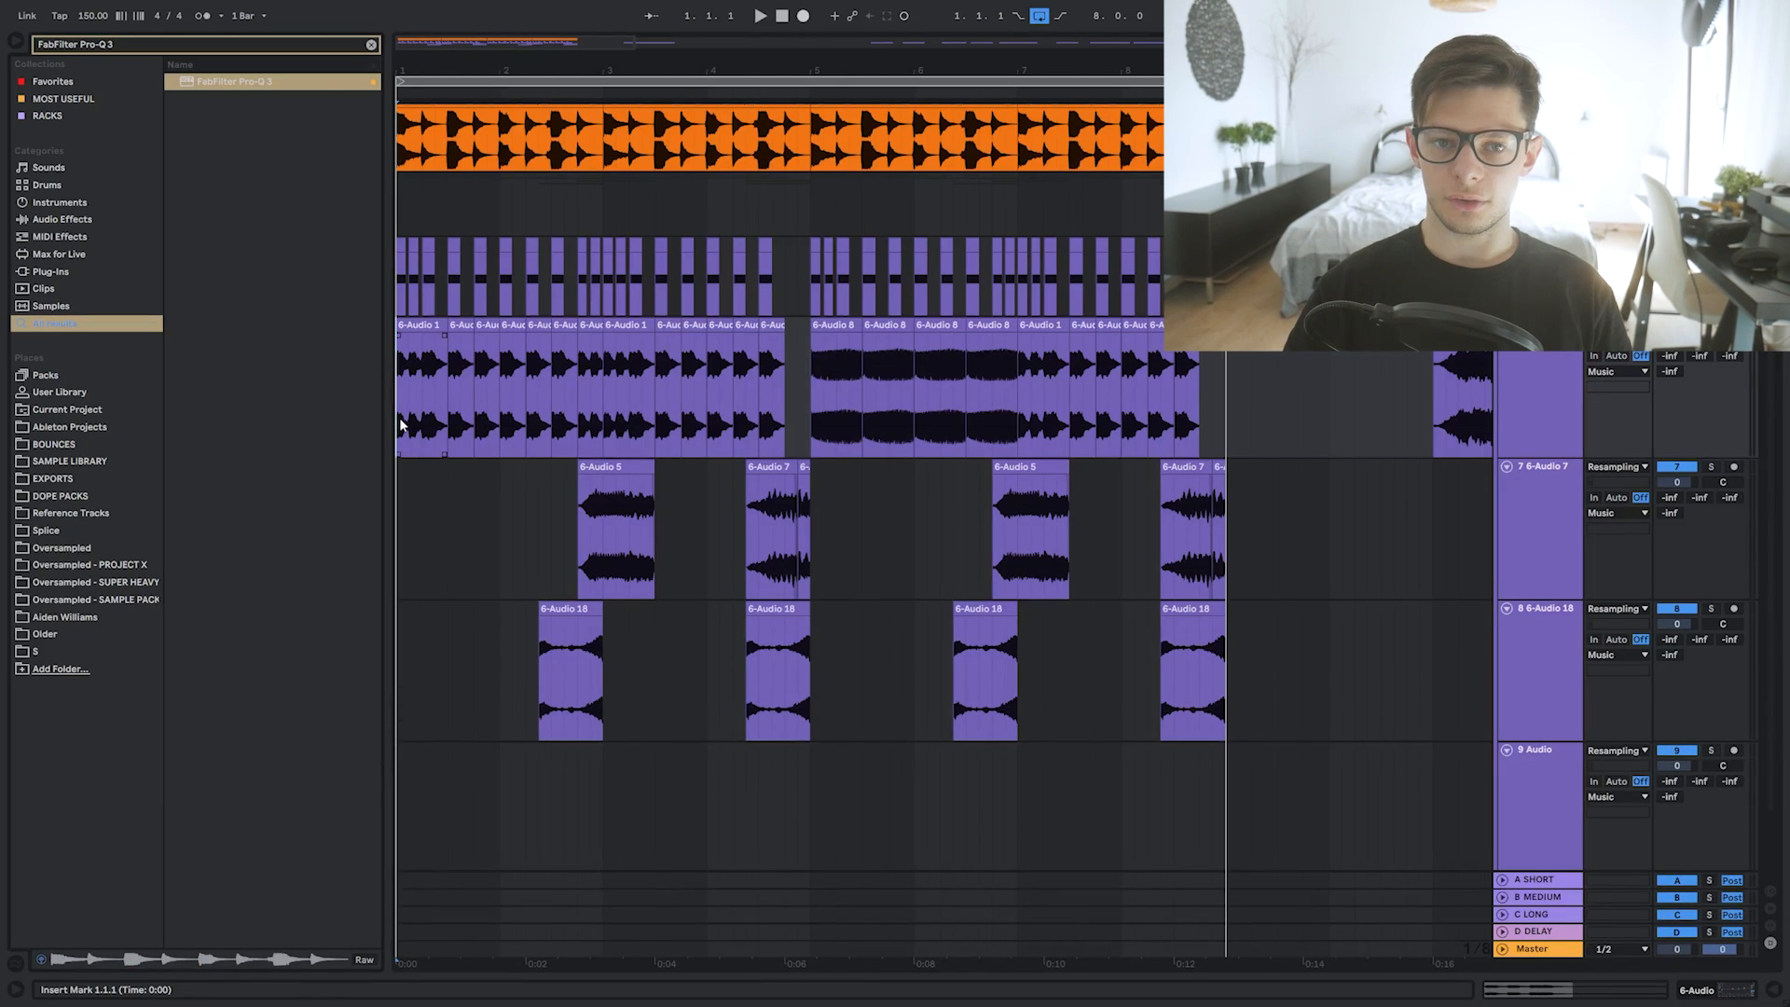